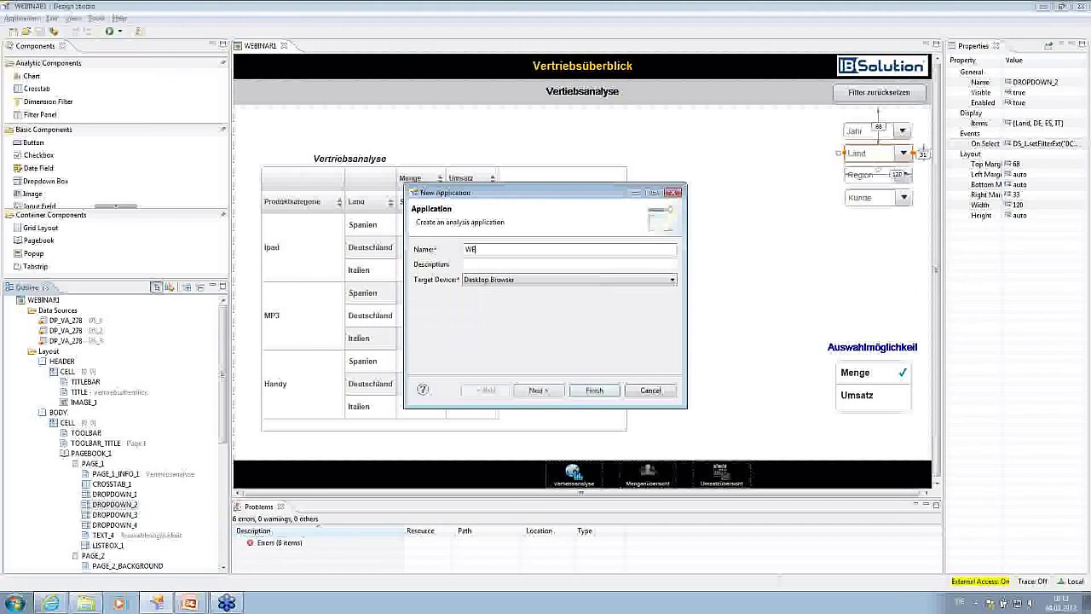
Step: Create the WEBINAR analysis application with iPad as the target device, based on iPad Template 1
key(Tab)
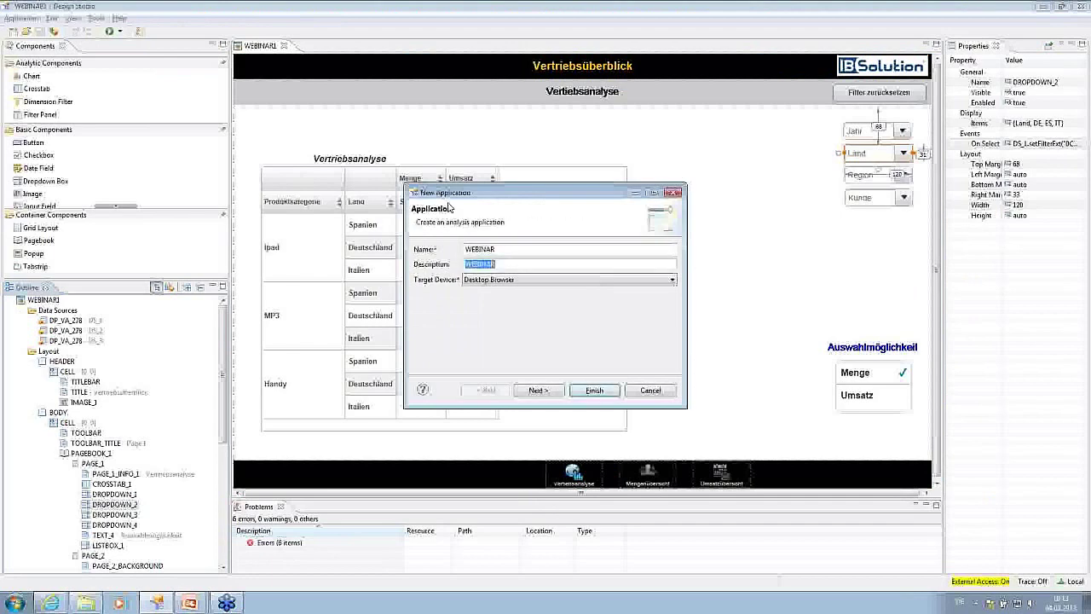
key(Tab)
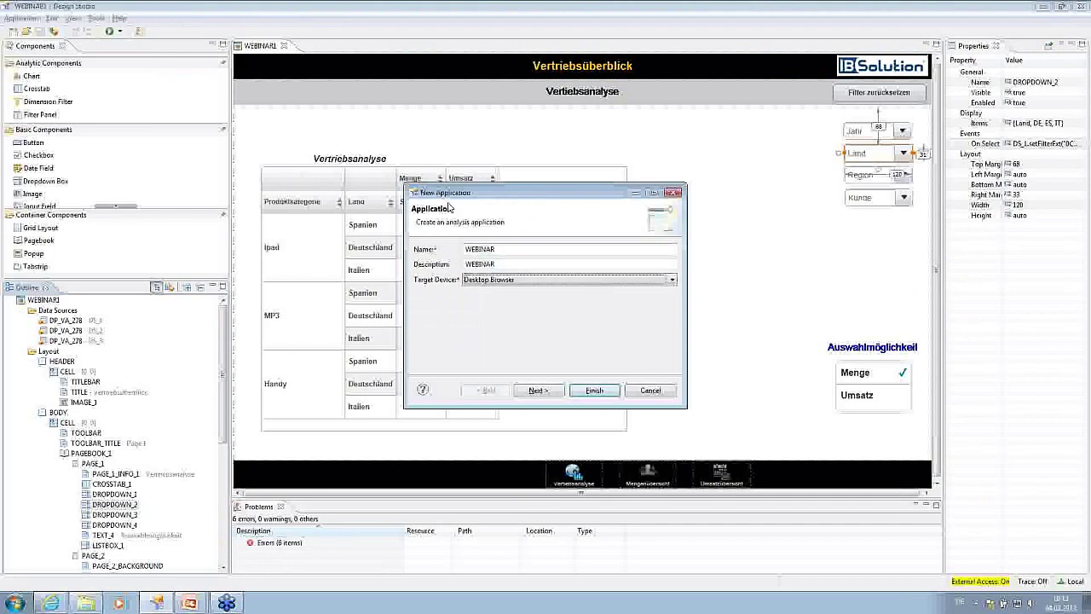
click(516, 282)
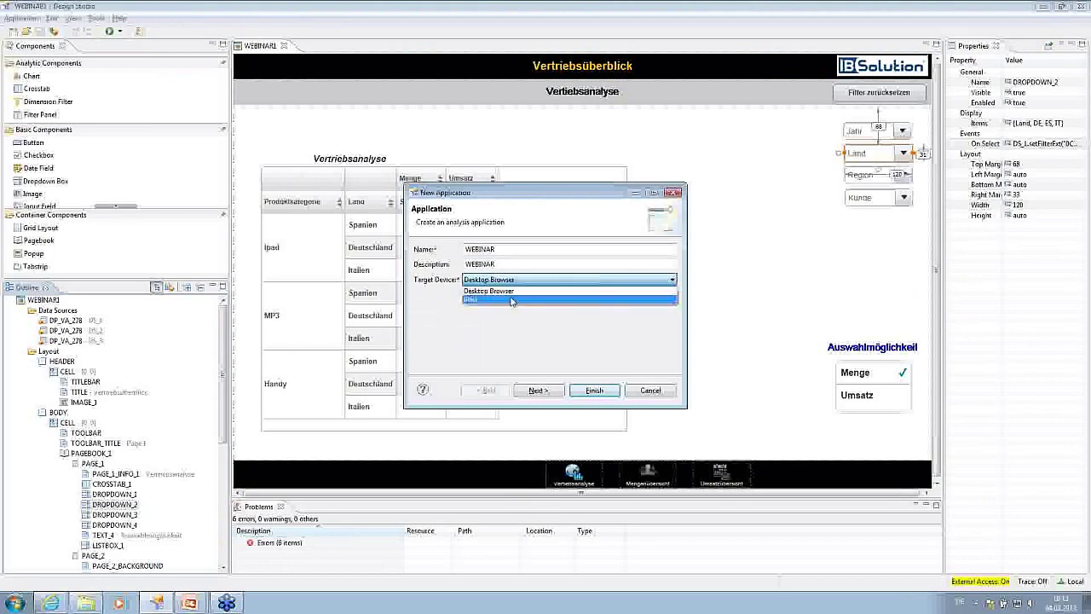
click(512, 300)
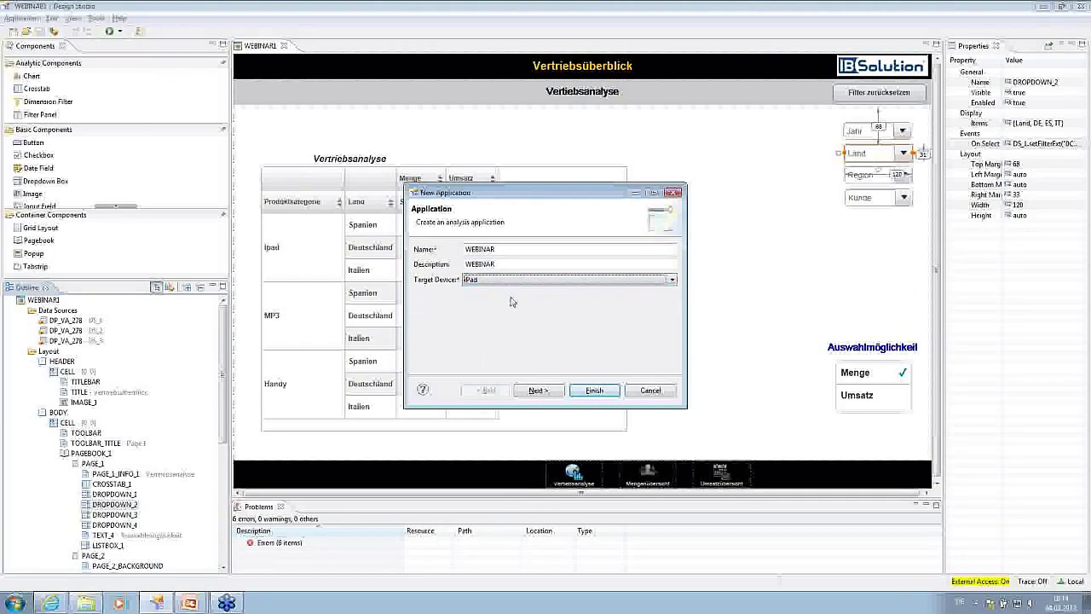
click(535, 391)
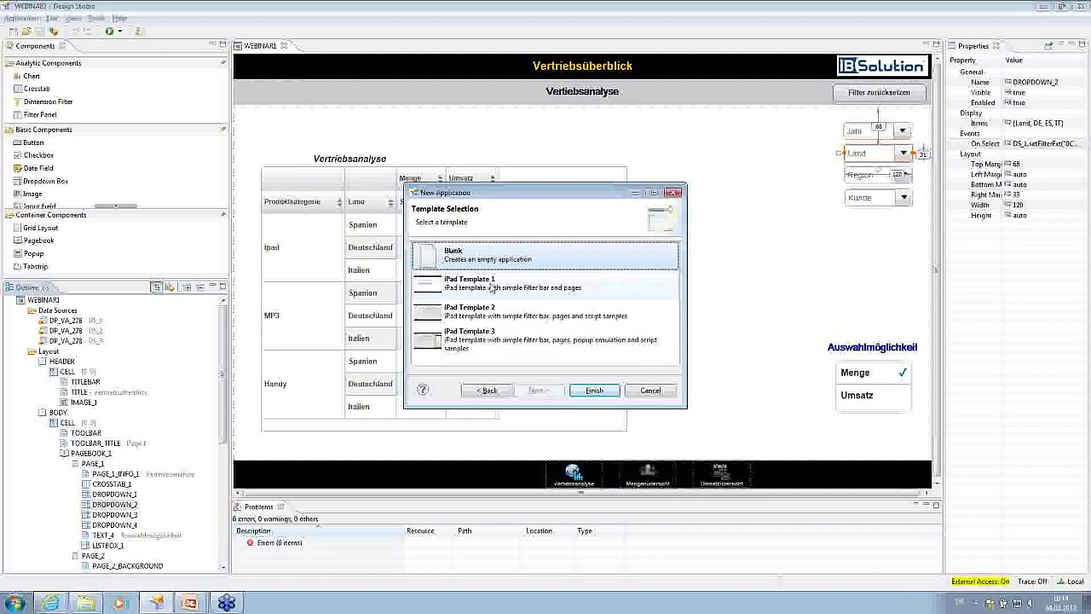
double_click(491, 288)
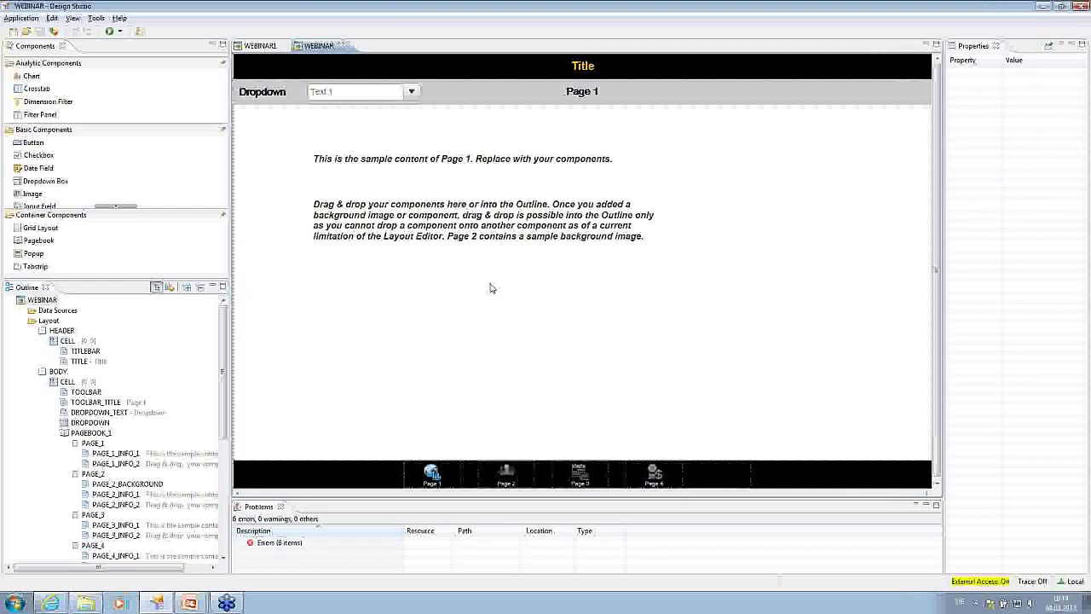
Step: Change the first sample text on Page 1 to "Vertriebsanalyse" and delete the sample paragraph below it
click(466, 229)
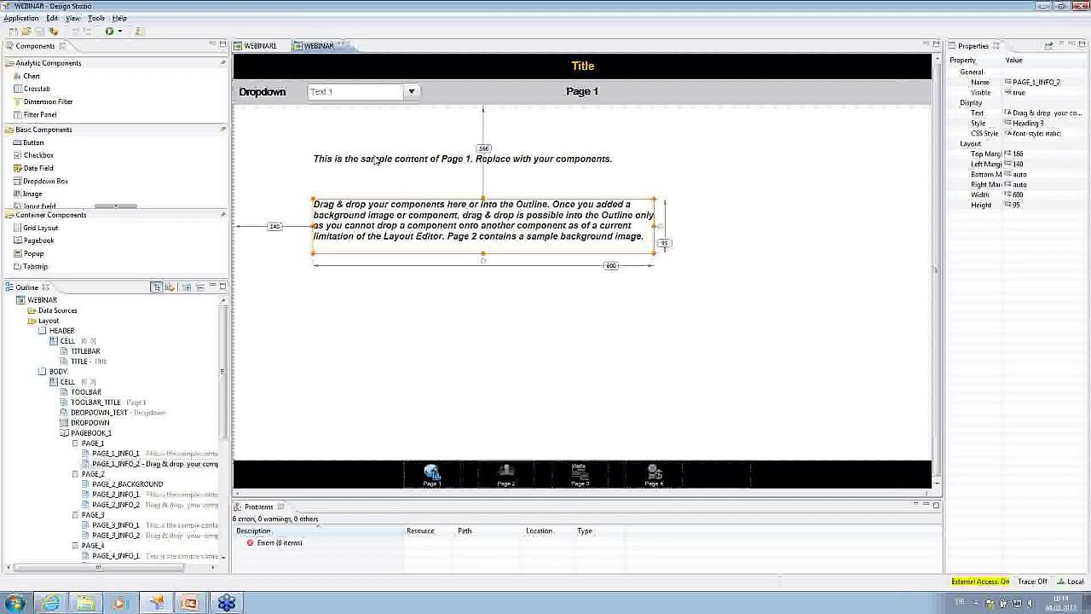
click(375, 160)
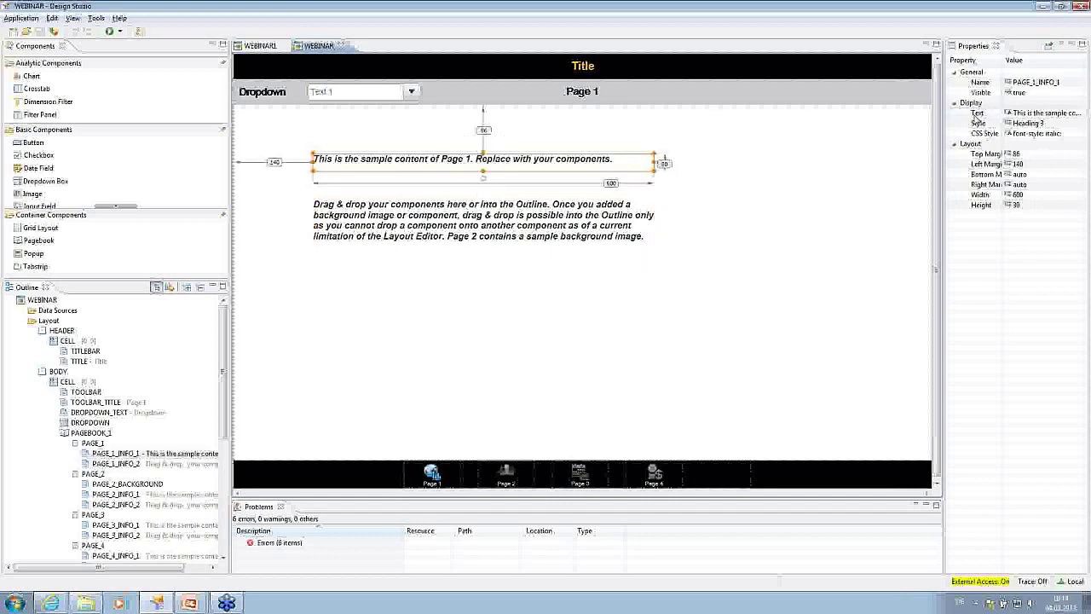
click(1025, 115)
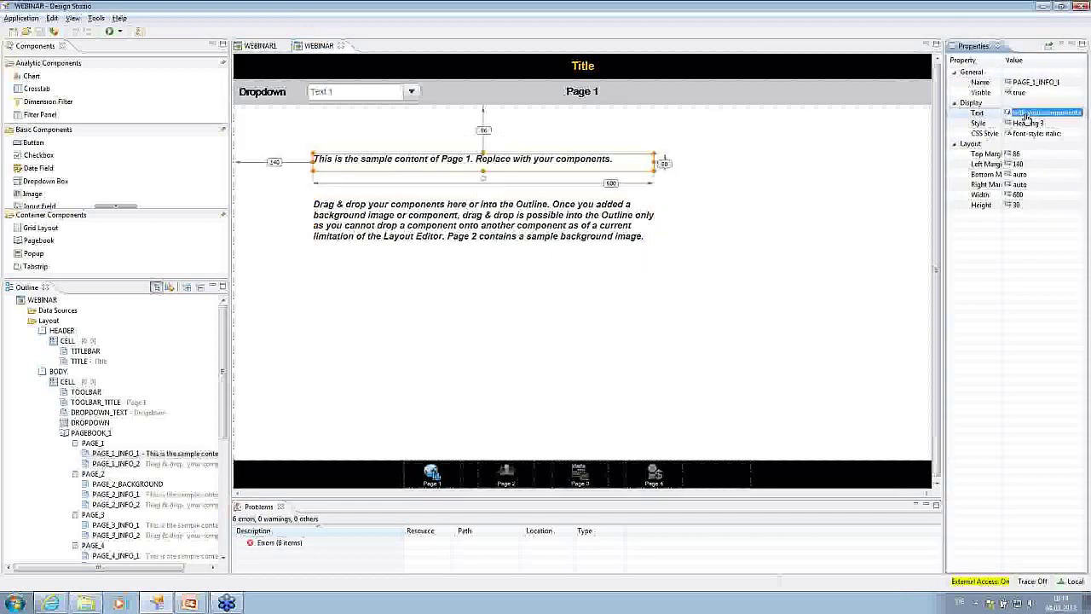
text(Vertriebsanaly)
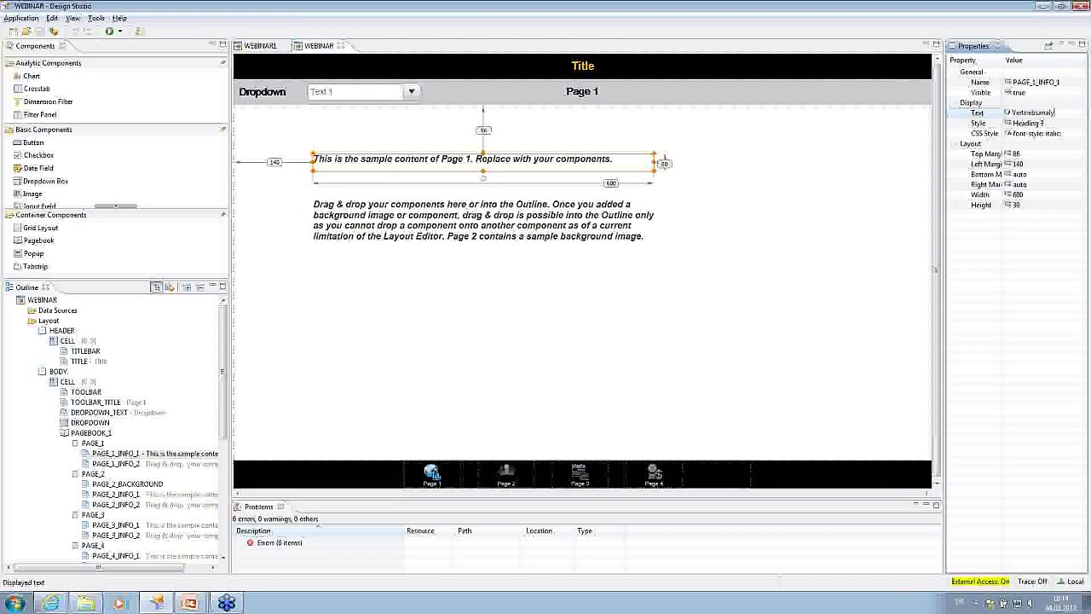
text(se)
click(603, 207)
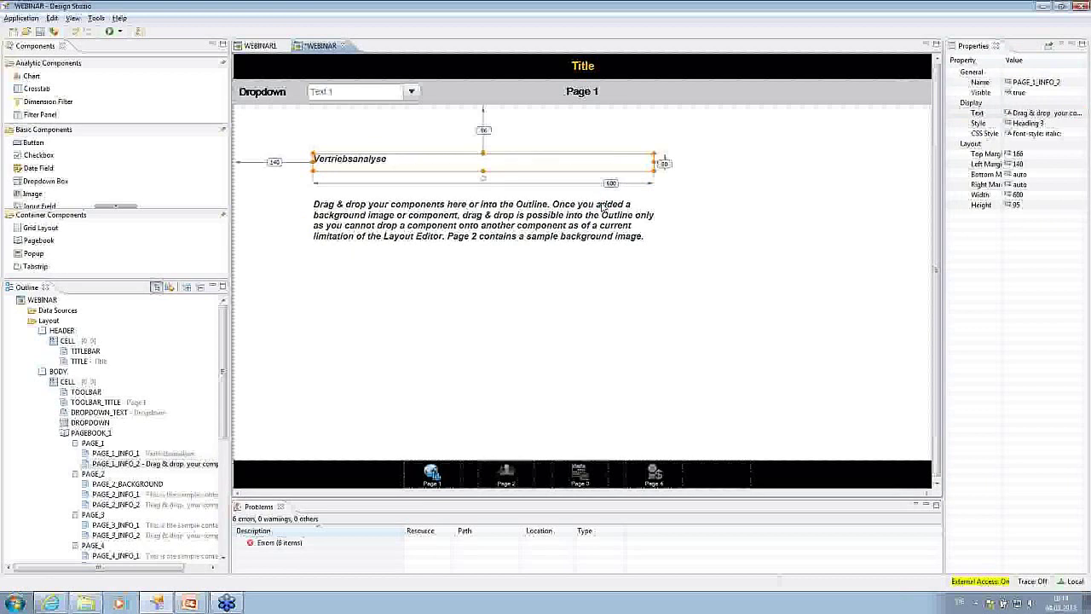
key(Delete)
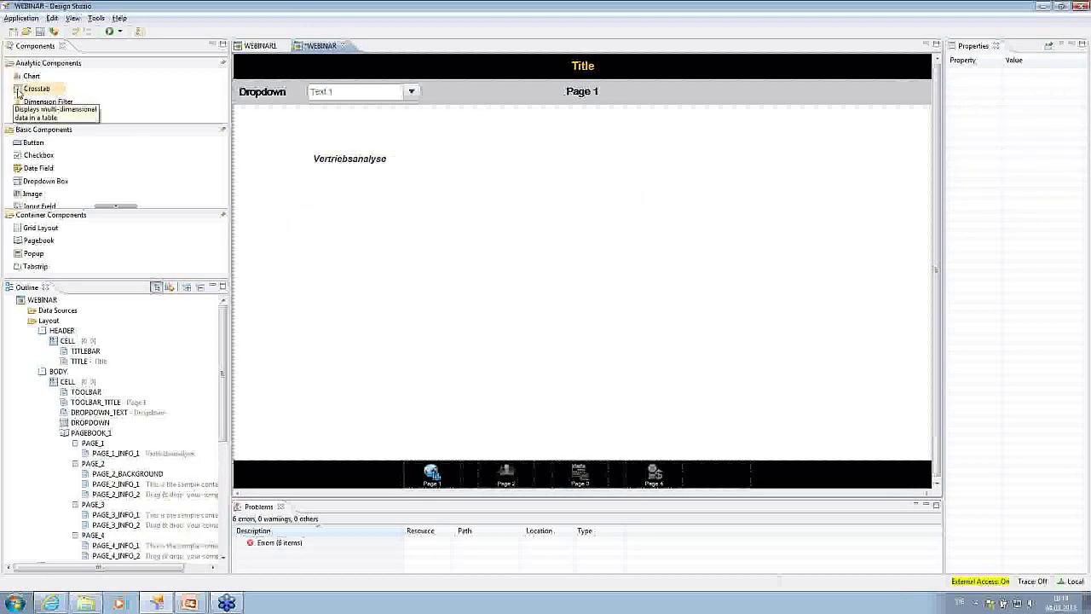
Step: Add a crosstab below the Page 1 heading, about 579 wide and 444 high, with margins of about 115 top and 38 left
drag(19, 92, 318, 208)
drag(357, 244, 293, 211)
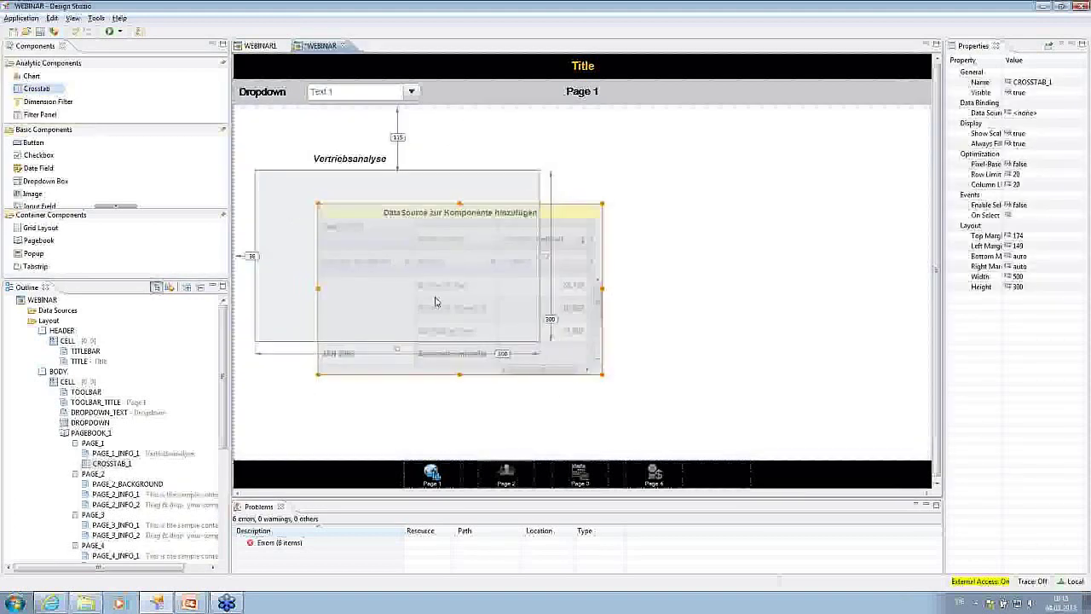
drag(539, 340, 588, 423)
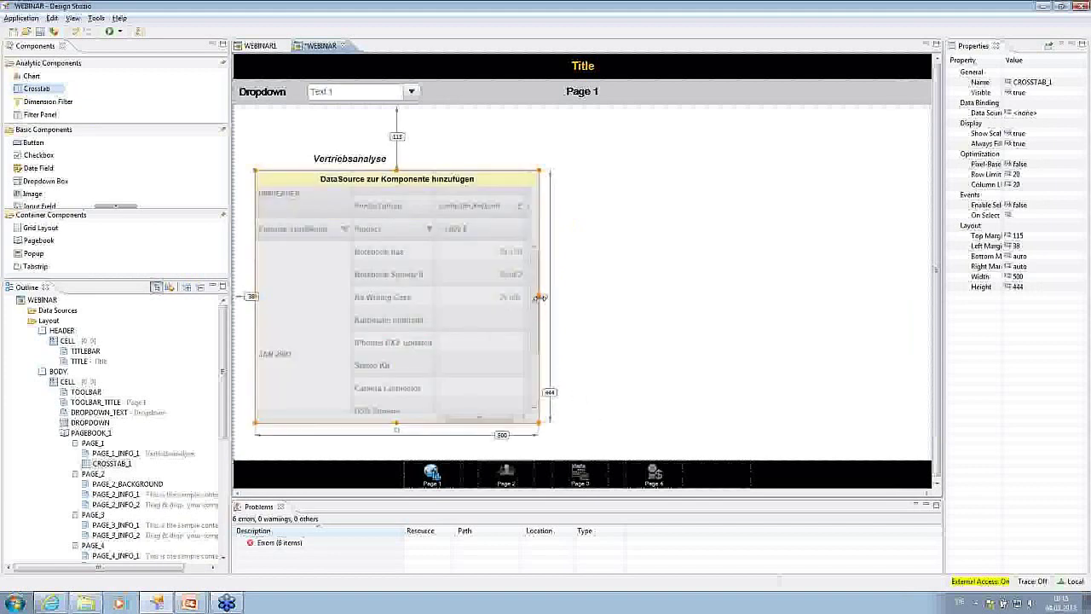
drag(540, 297, 584, 297)
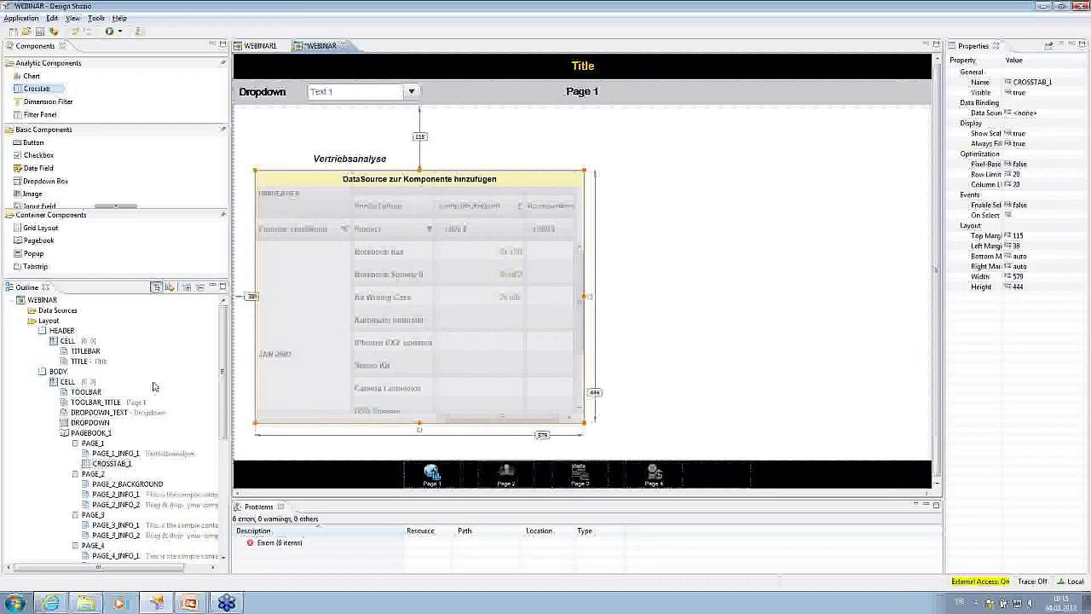
Step: Add the query DP_VA_278 as data source DS_1 and assign it to the crosstab on Page 1
right_click(62, 313)
click(85, 318)
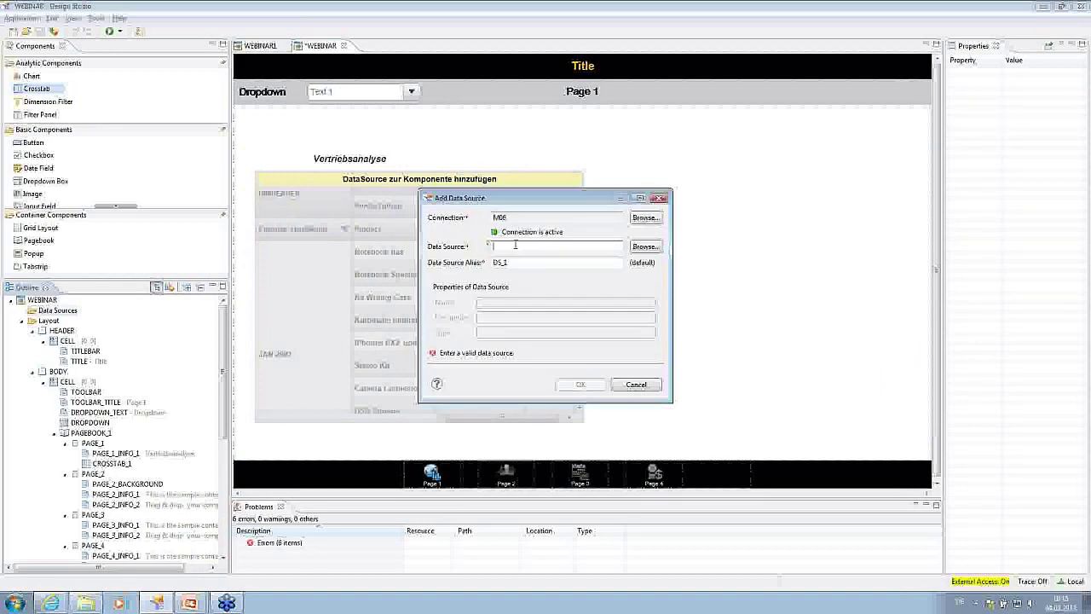
text(D)
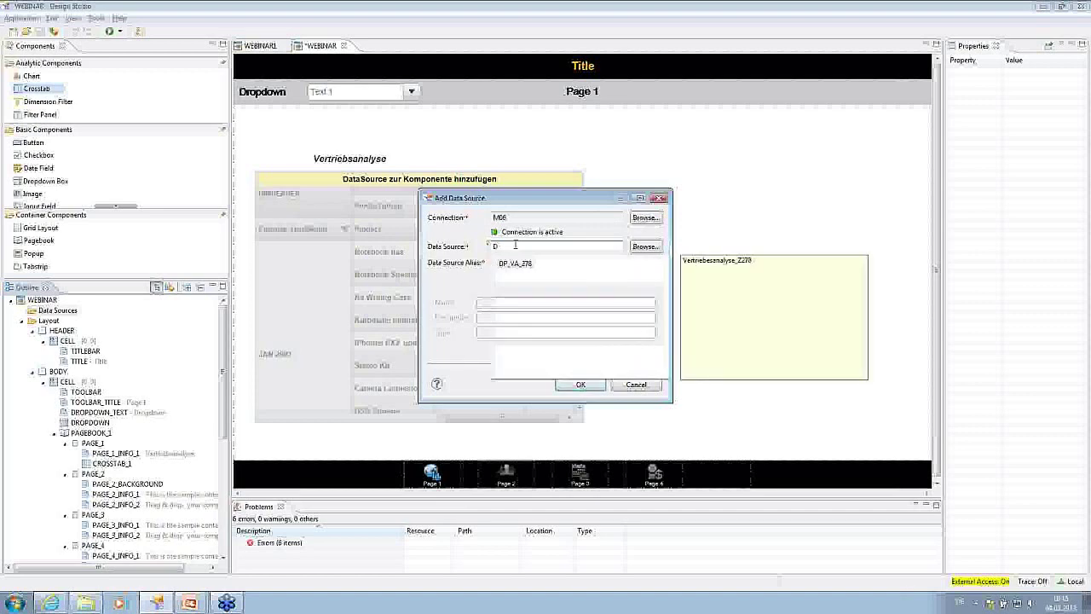
double_click(535, 263)
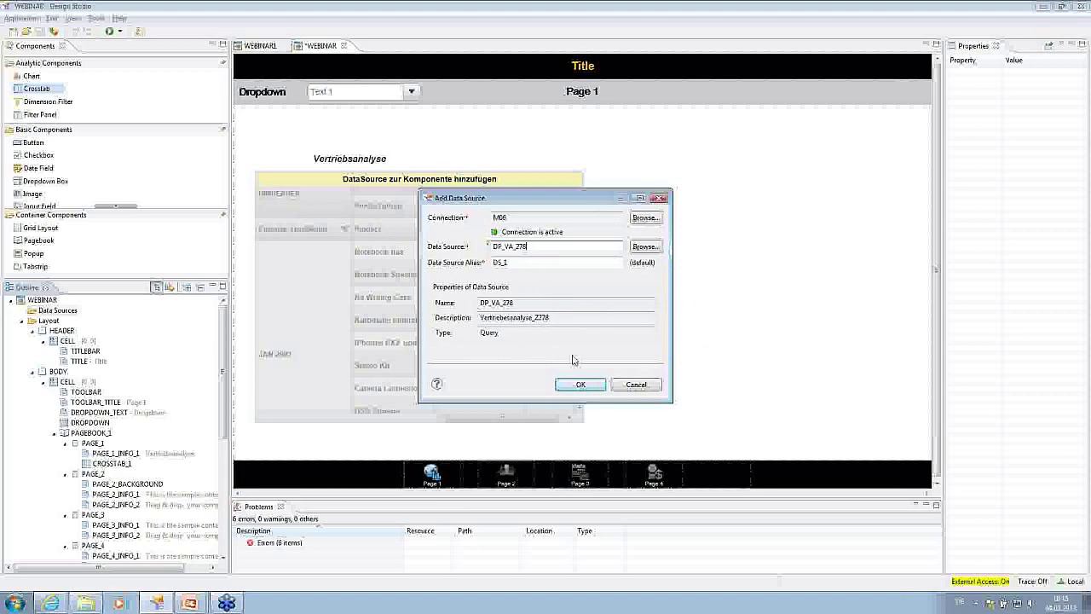
click(579, 386)
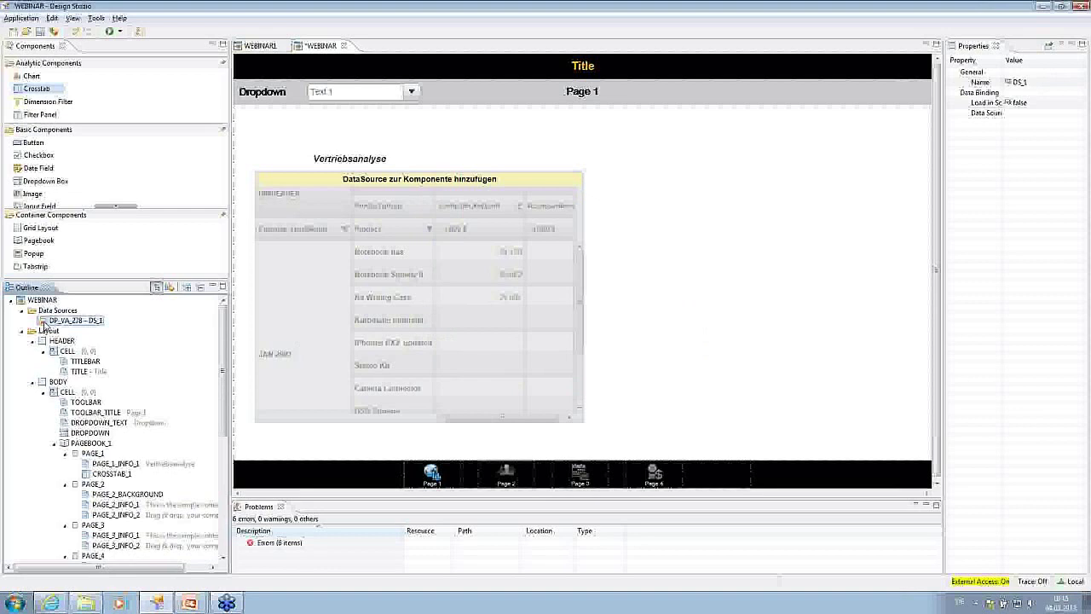
drag(44, 327, 337, 276)
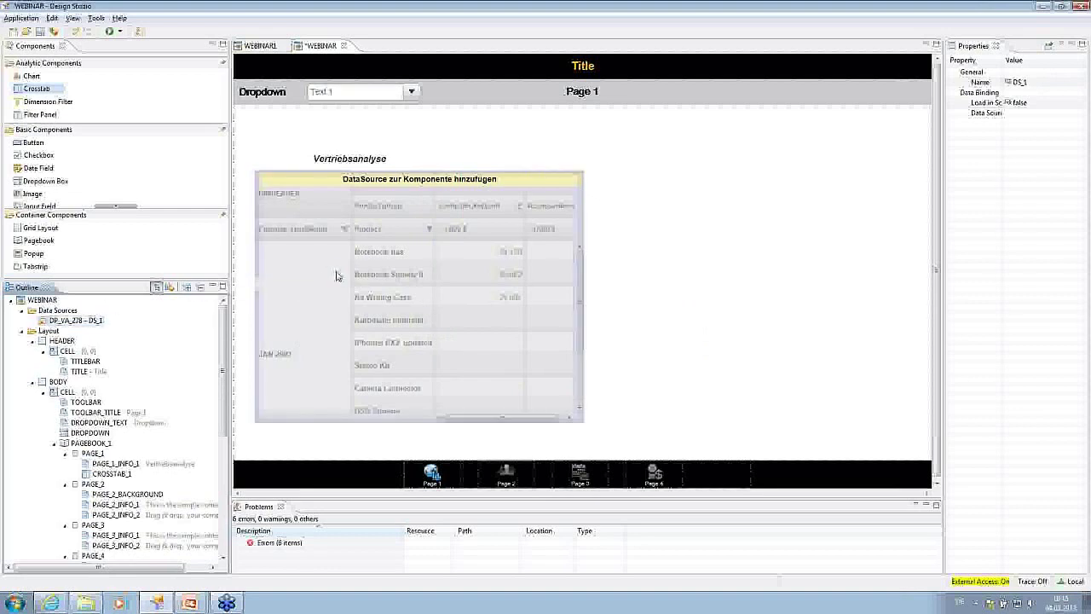
click(338, 275)
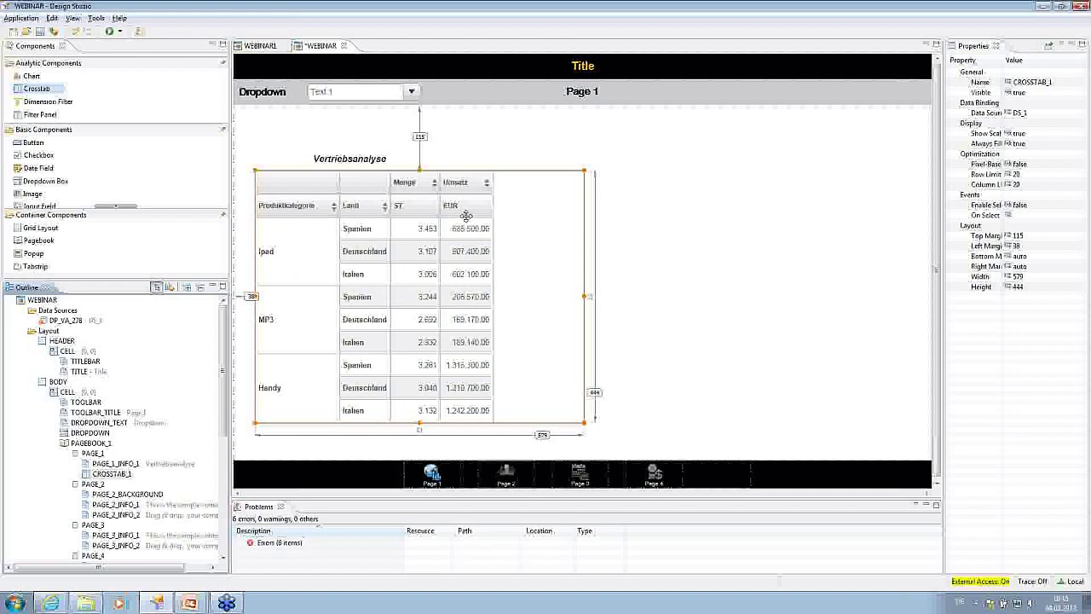
Step: Set the header title text to "Vertriebsüberblick" and delete the Dropdown label from the toolbar area
click(579, 69)
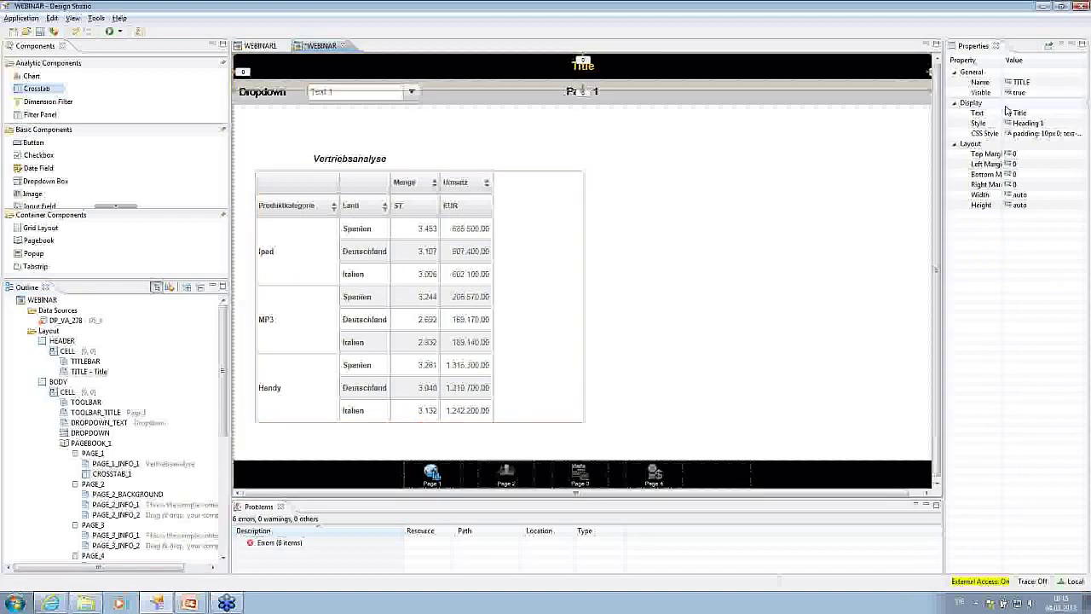
click(1014, 112)
text(Ve)
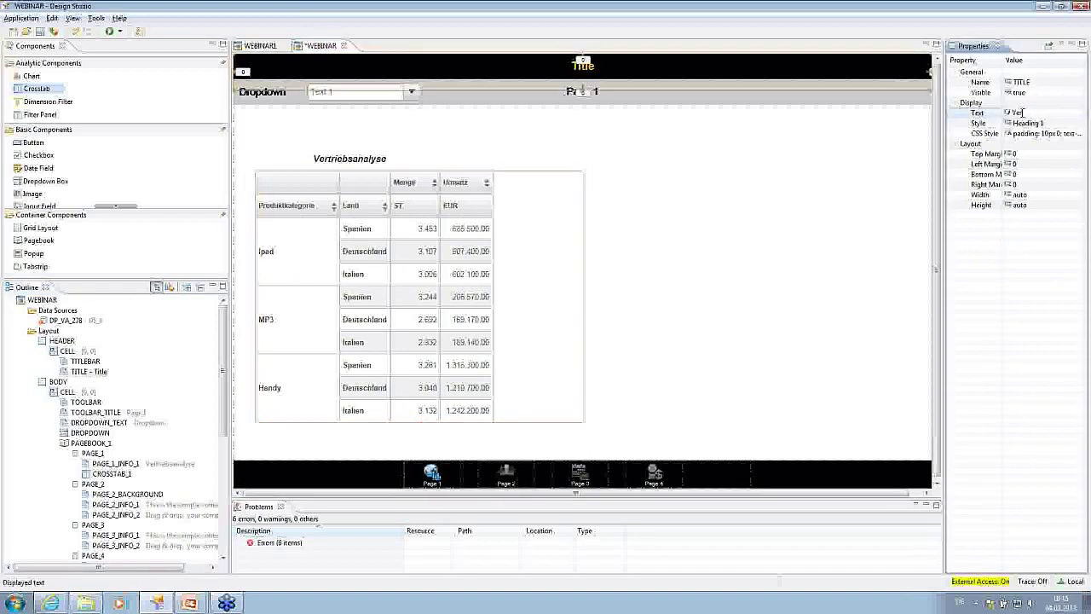
text(rtriebsüberblick)
click(826, 281)
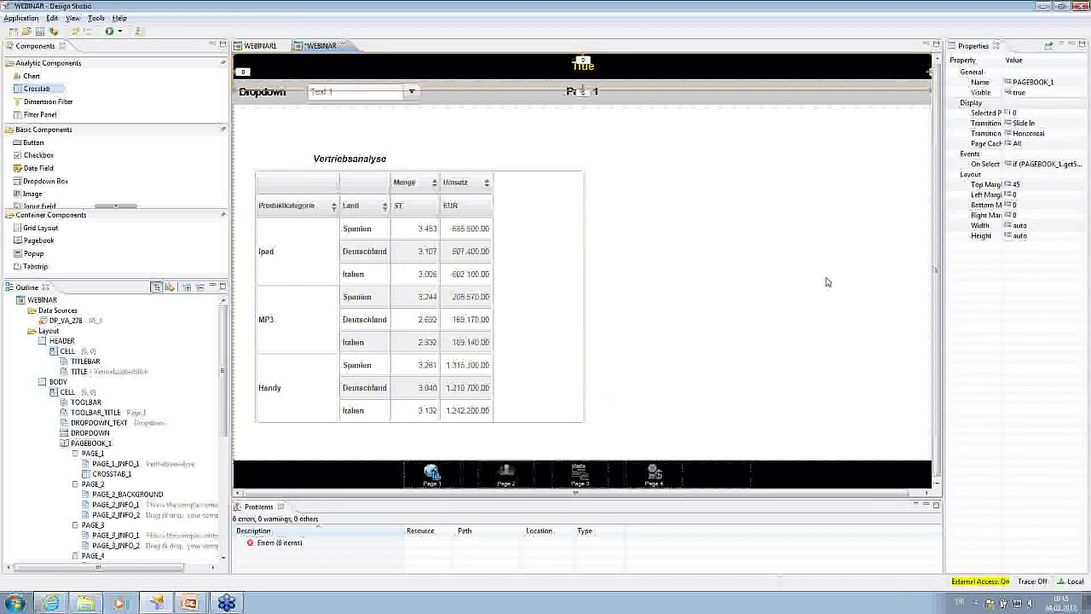
click(274, 90)
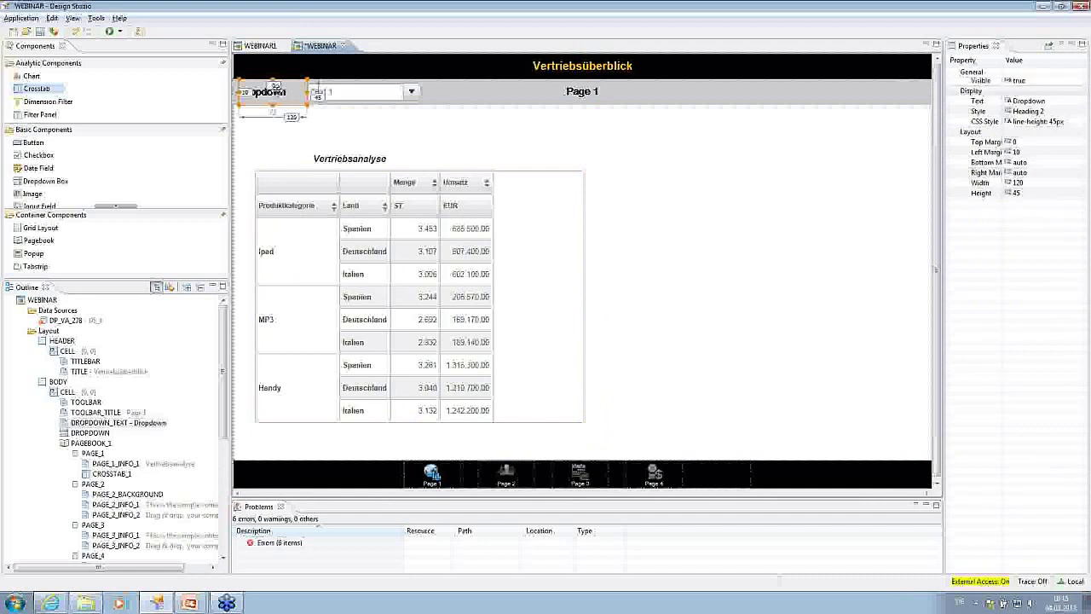
key(Delete)
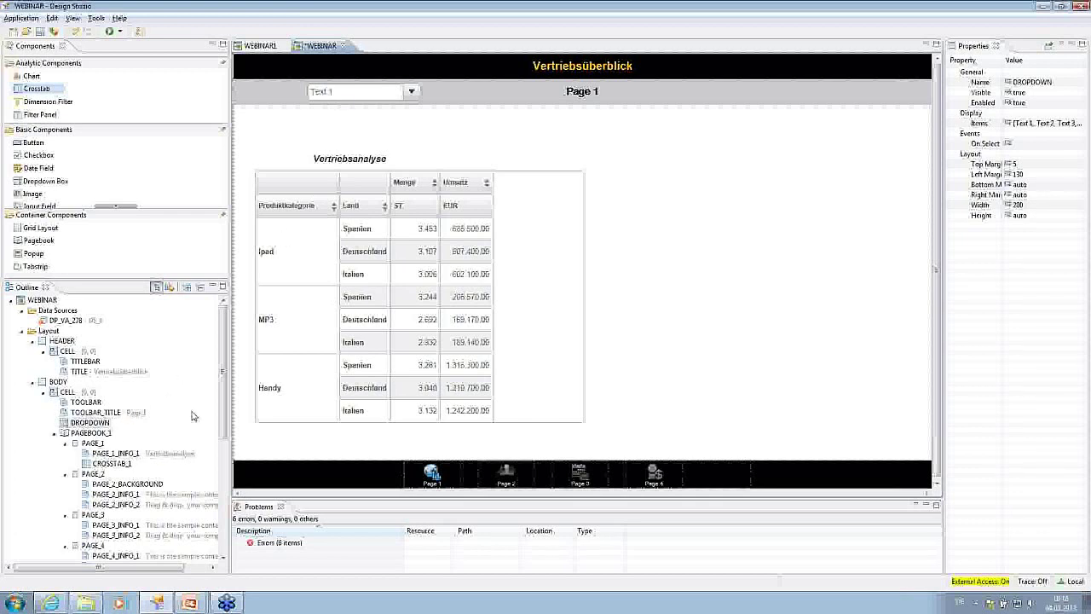
Step: On Page 2, change the first sample text to "Mengeüberblick" and delete the sample paragraph below it
key(Home)
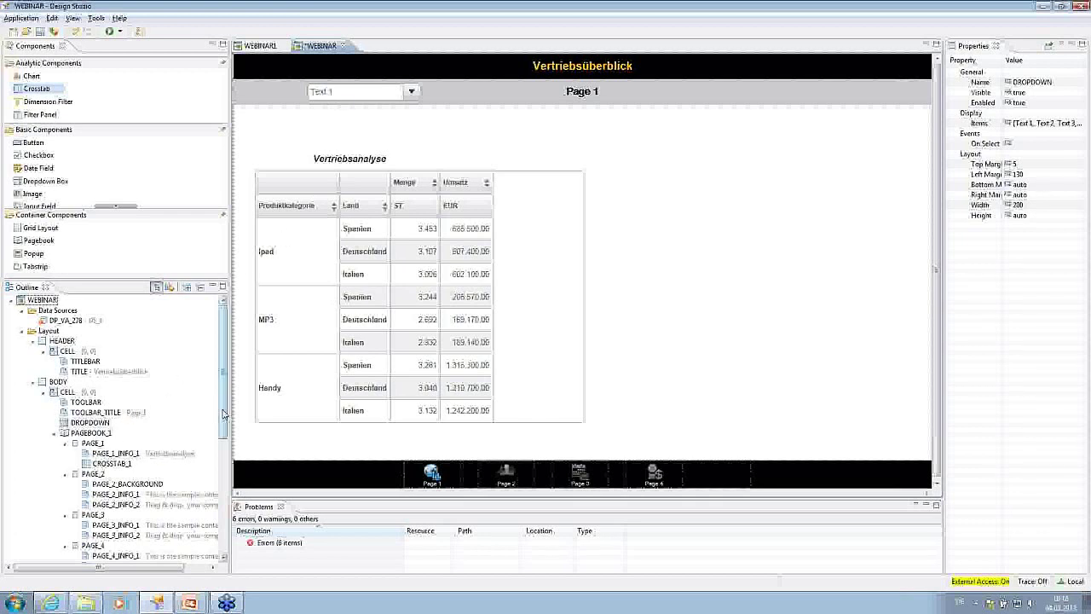
click(223, 413)
scroll(222, 440, down, 2)
click(92, 422)
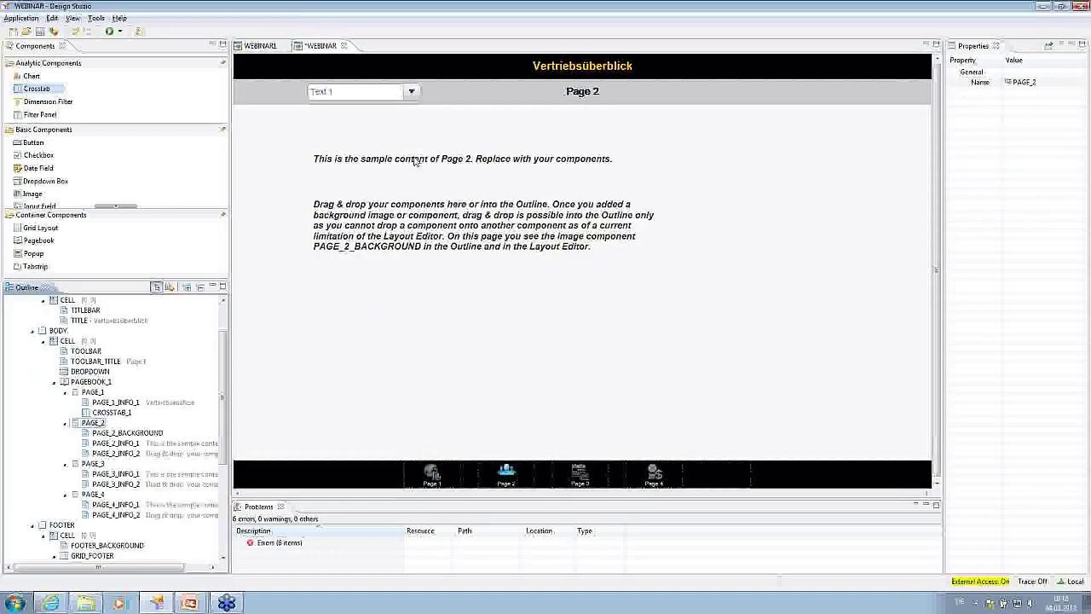
click(415, 162)
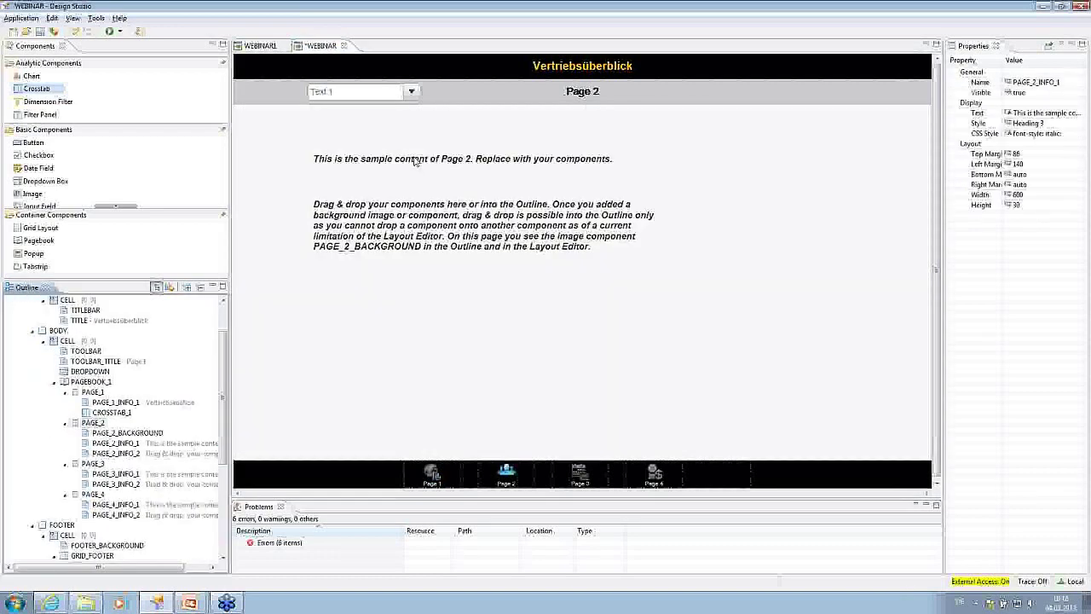
click(1049, 117)
text(Meng)
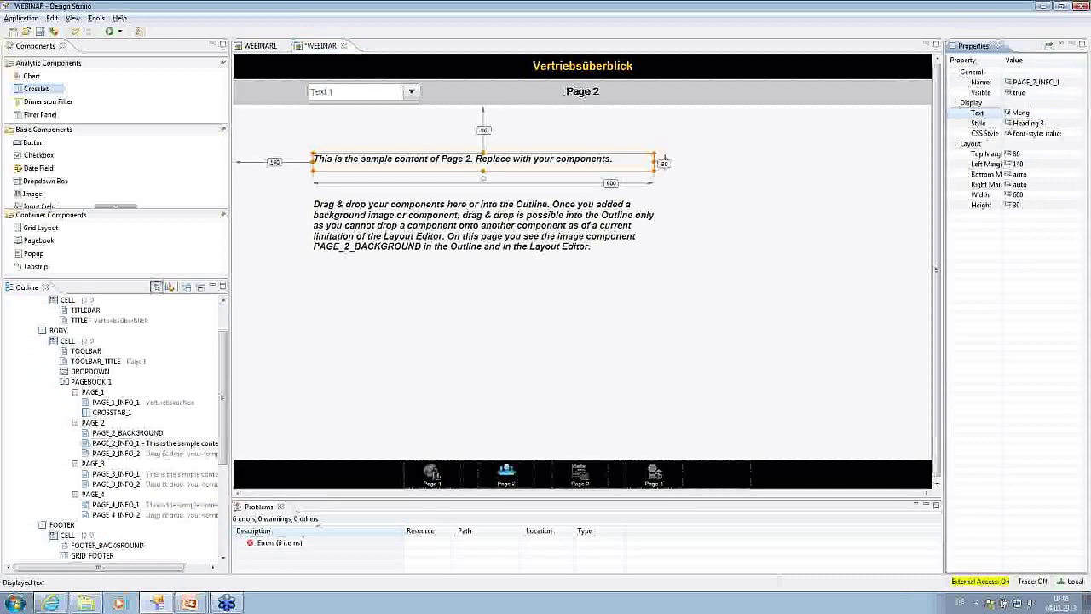
text(enüberblick)
key(Return)
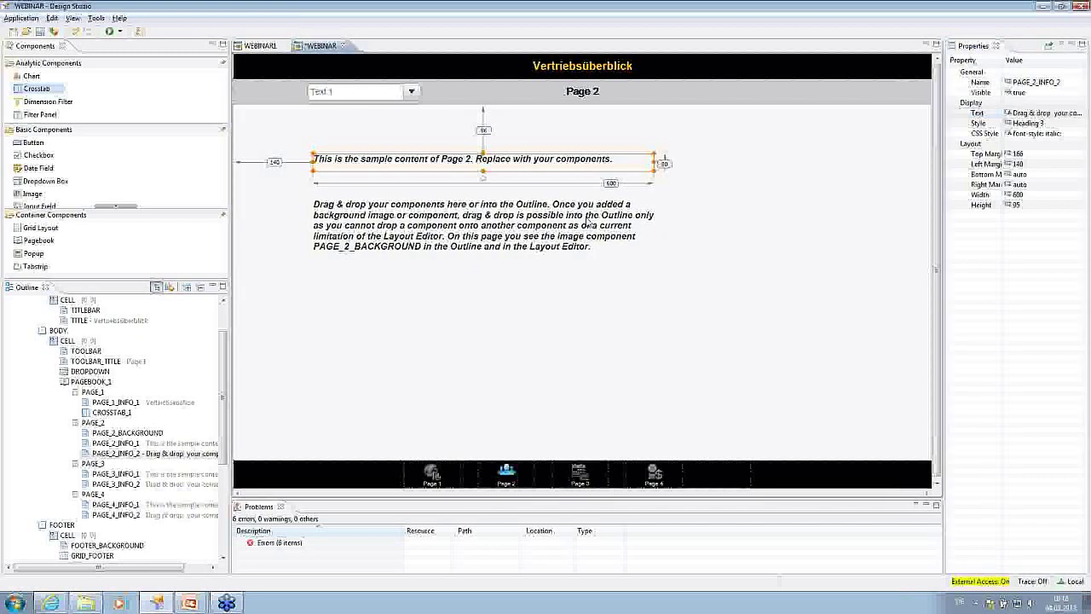
click(317, 197)
key(Delete)
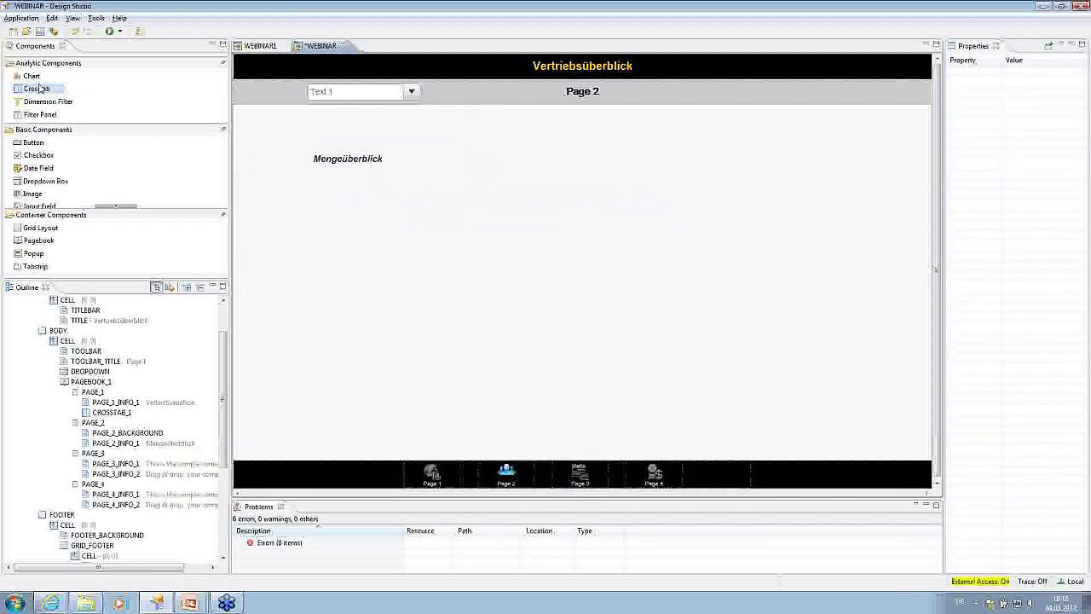
Step: Add a chart below the Page 2 heading, about 600 wide and 473 high, with margins of about 119 top and 44 left
drag(31, 76, 335, 210)
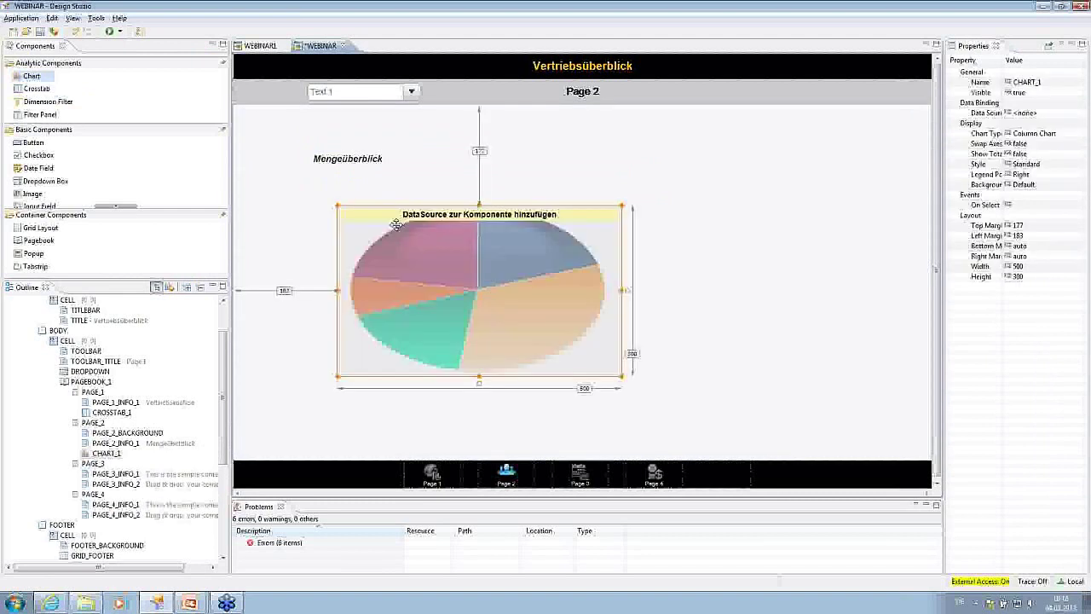
drag(397, 224, 317, 192)
drag(543, 343, 602, 445)
drag(543, 307, 599, 313)
Step: Add the query DP_VA_278 to the application again as a second data source
scroll(223, 368, up, 2)
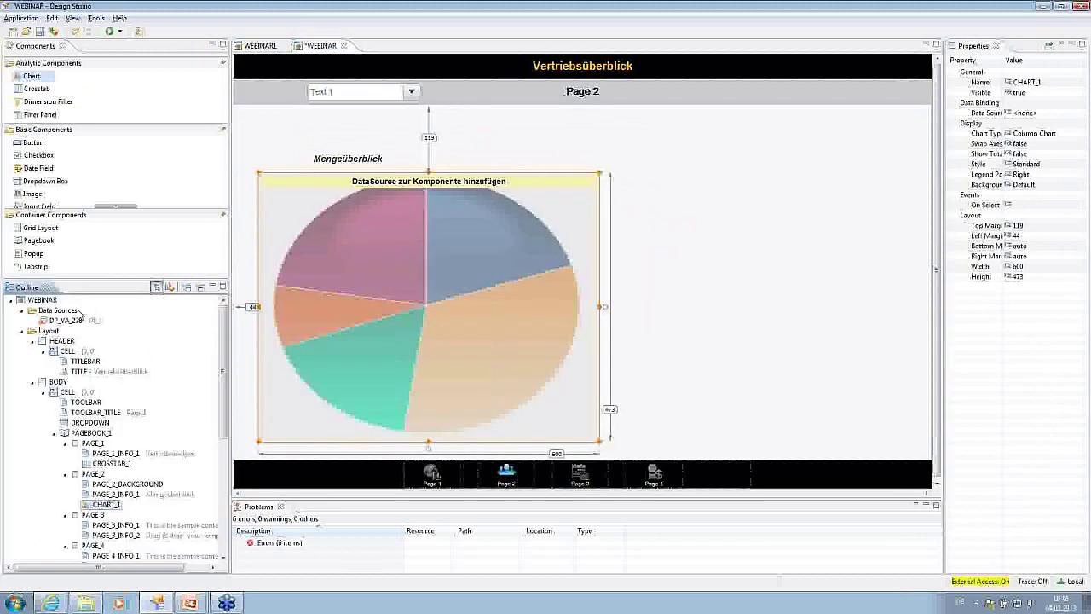
click(63, 312)
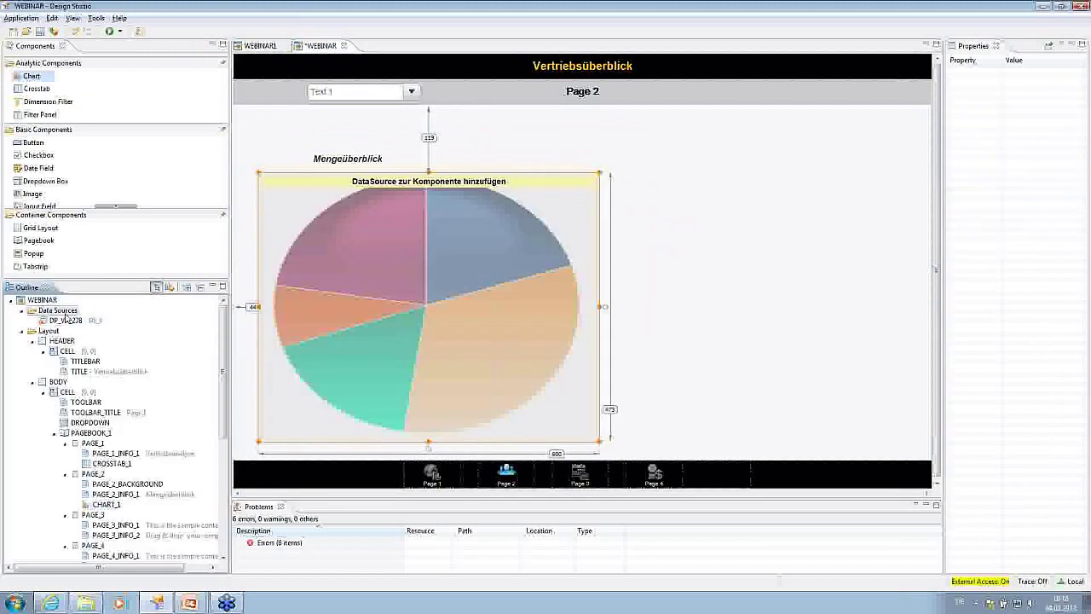
right_click(66, 317)
click(90, 326)
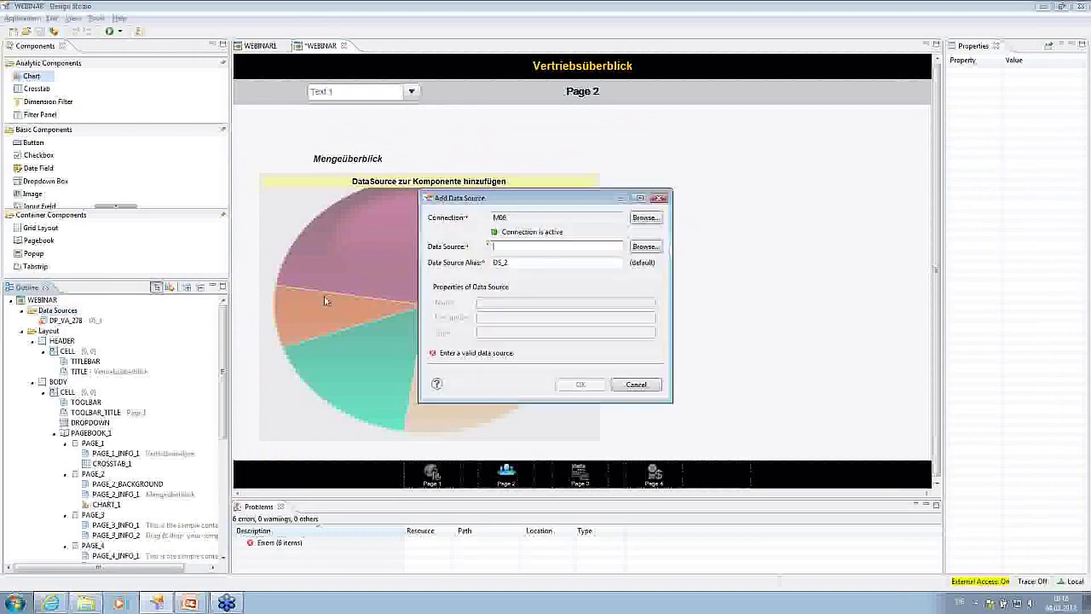
click(539, 246)
text(D)
key(Return)
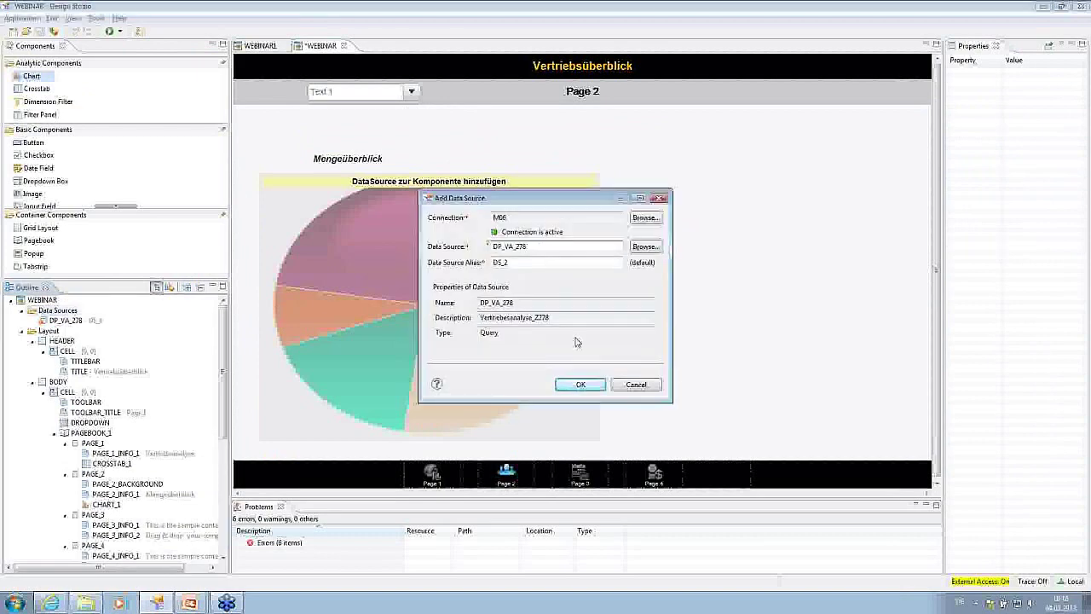
click(581, 384)
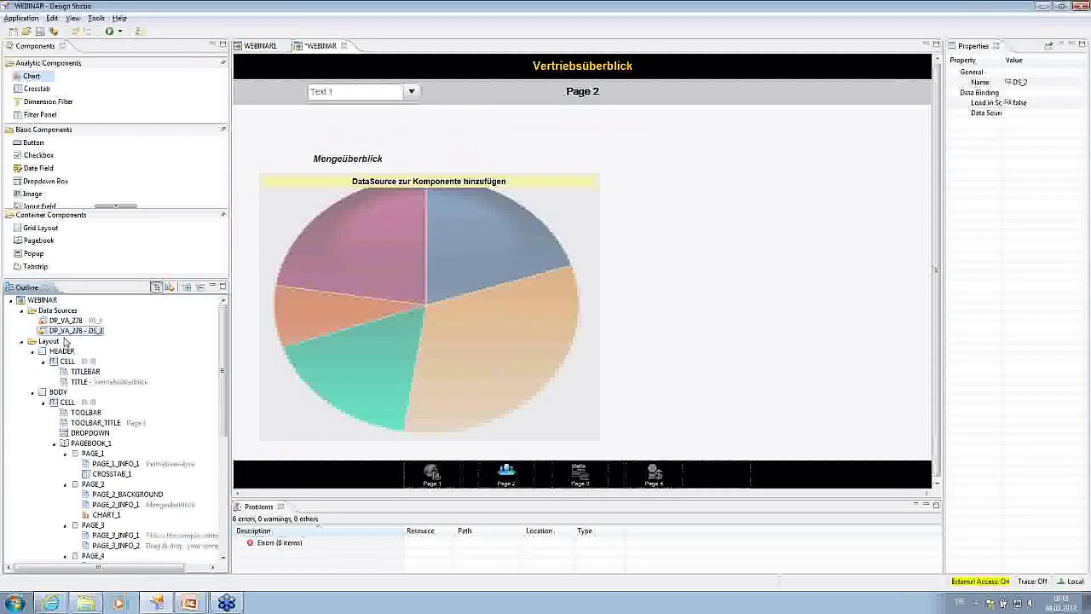
Step: Remove the Umsatz measure from the initial view of data source DS_2 and assign that source to the Page 2 chart
right_click(61, 336)
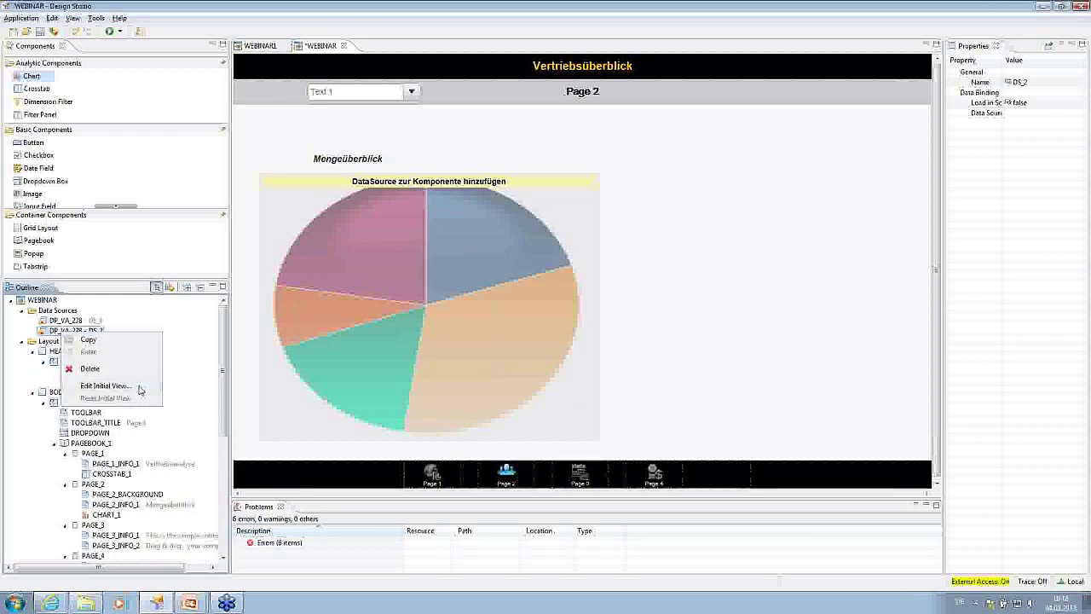
click(137, 387)
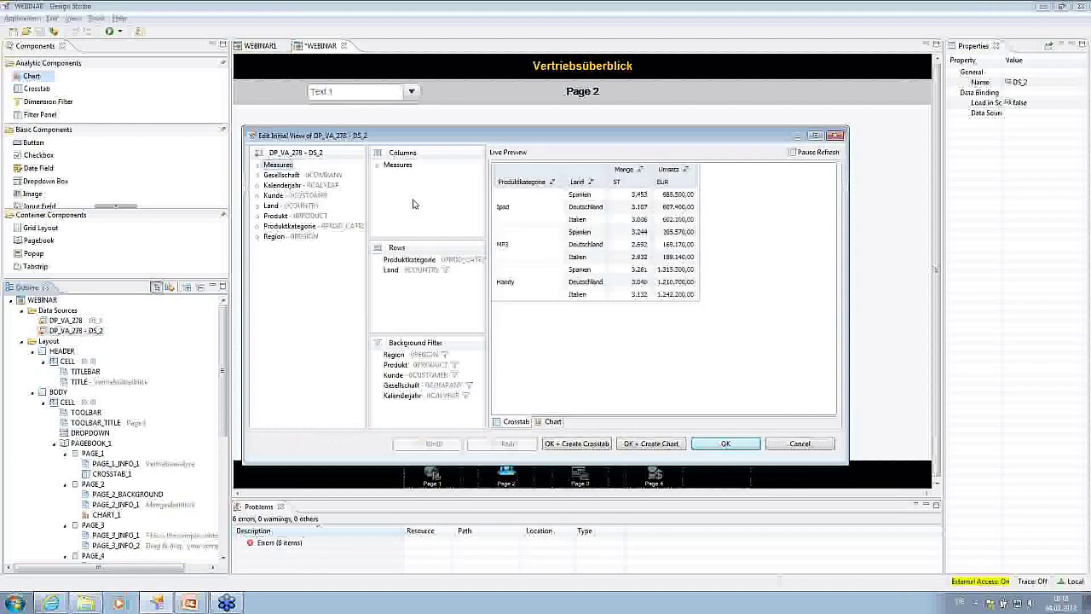
click(378, 165)
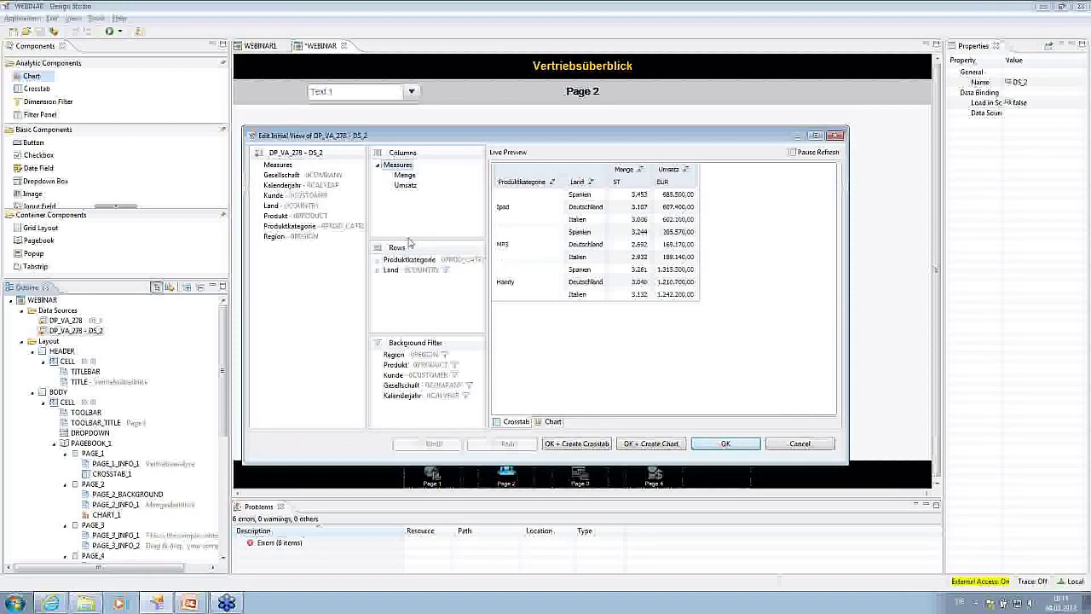
drag(405, 195, 309, 290)
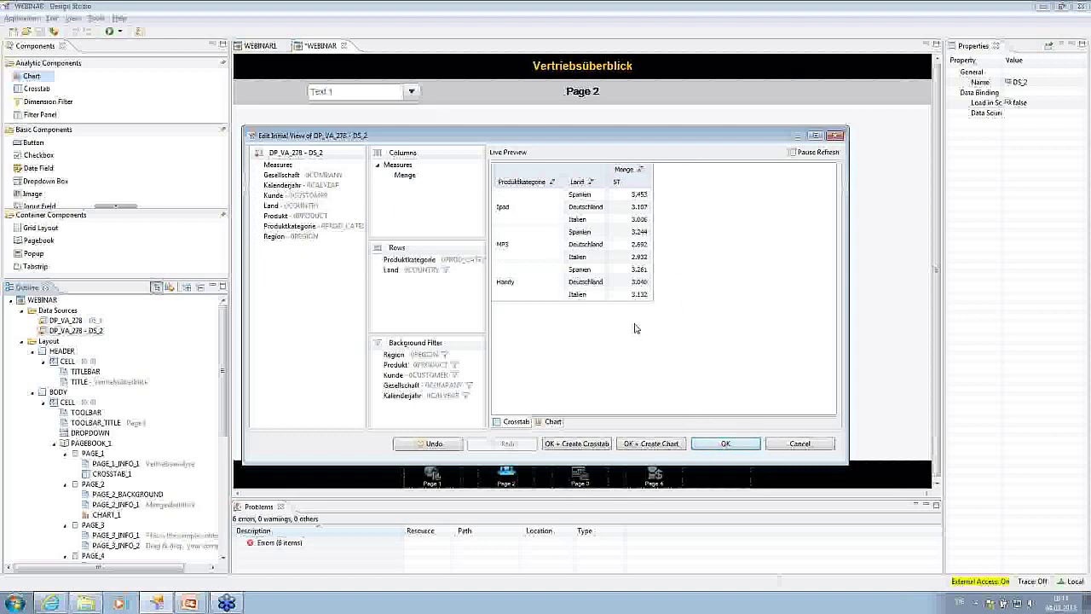
click(725, 444)
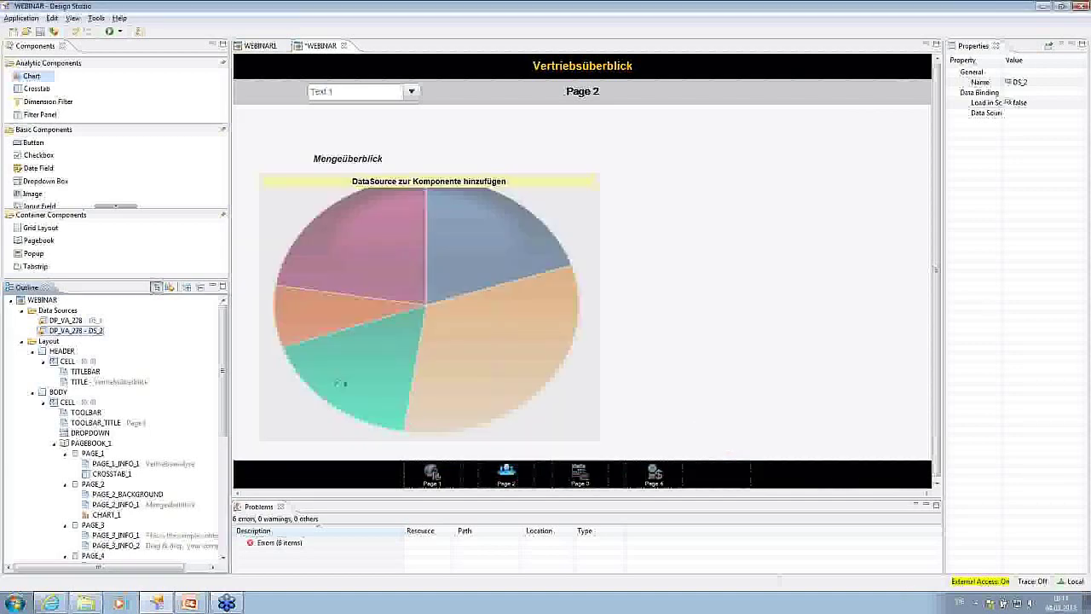
drag(77, 330, 369, 308)
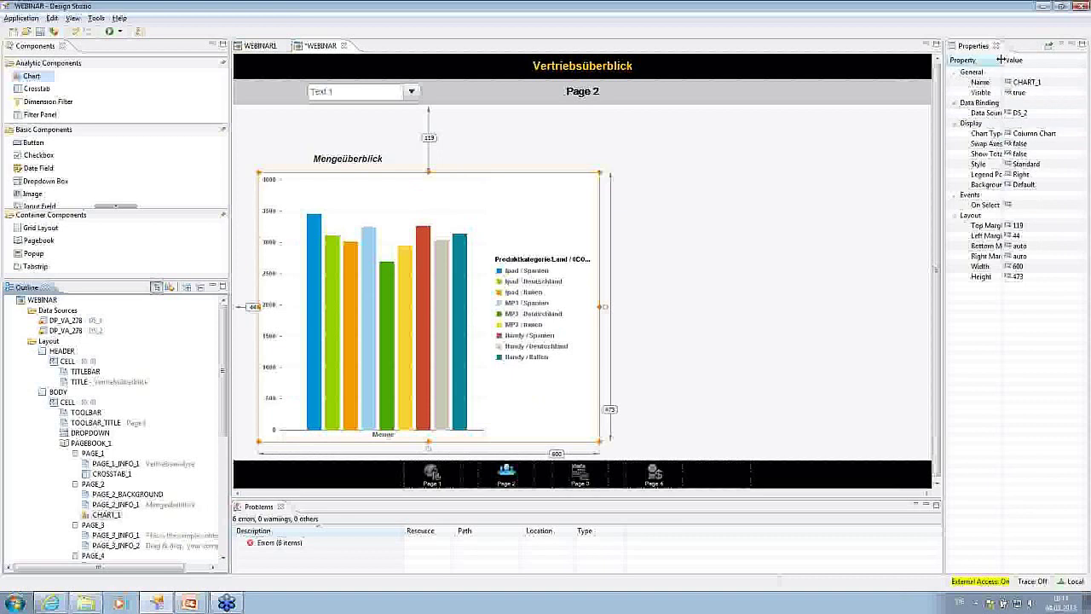
Step: Set Swap Axes to true for the quantity chart on Page 2
drag(1001, 60, 1020, 61)
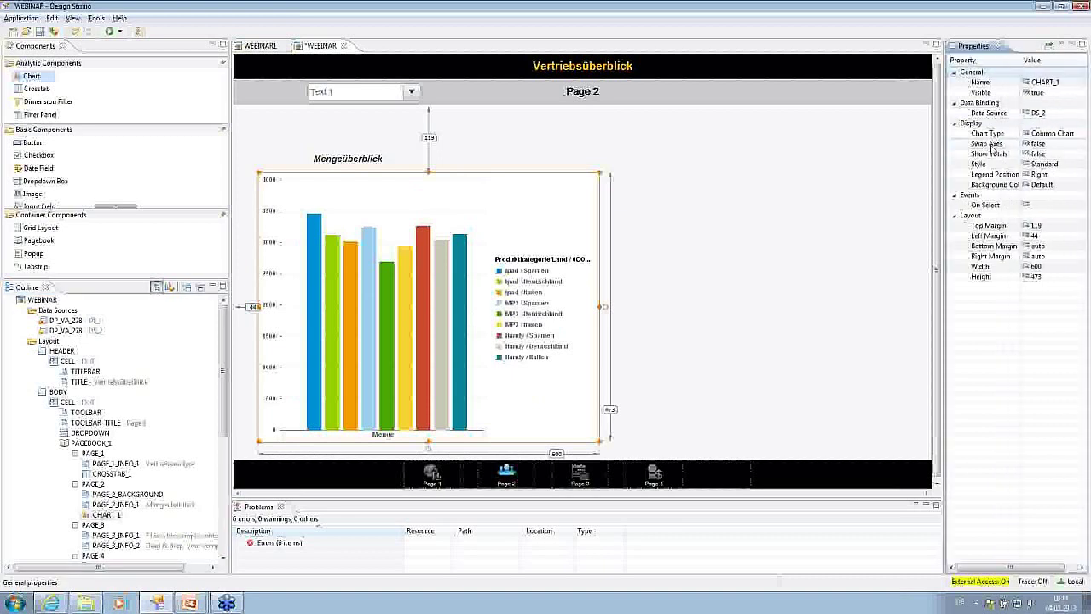
click(1039, 144)
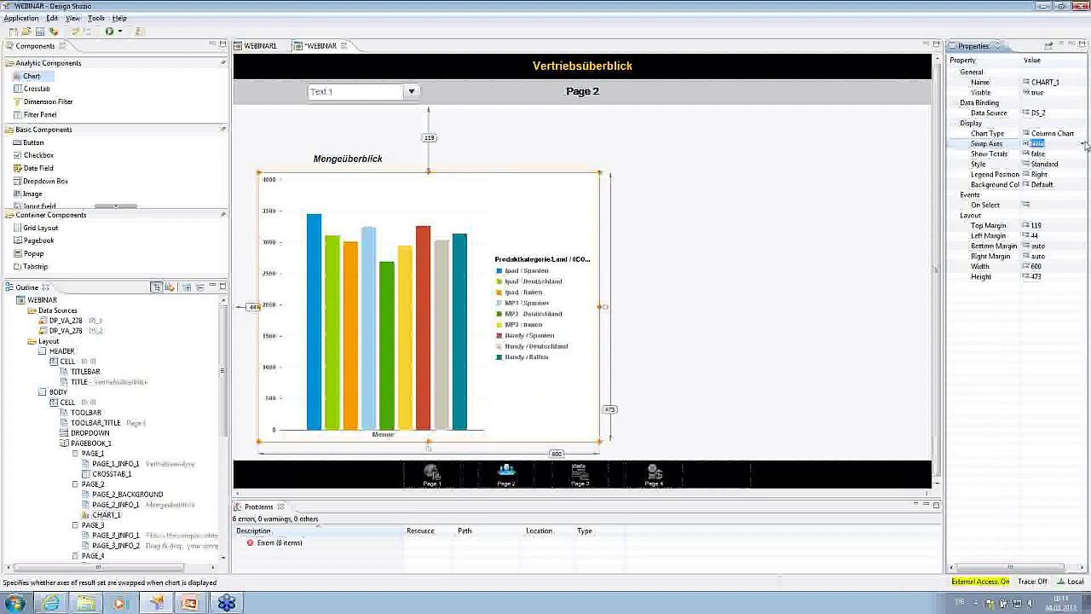
click(1084, 144)
click(1065, 165)
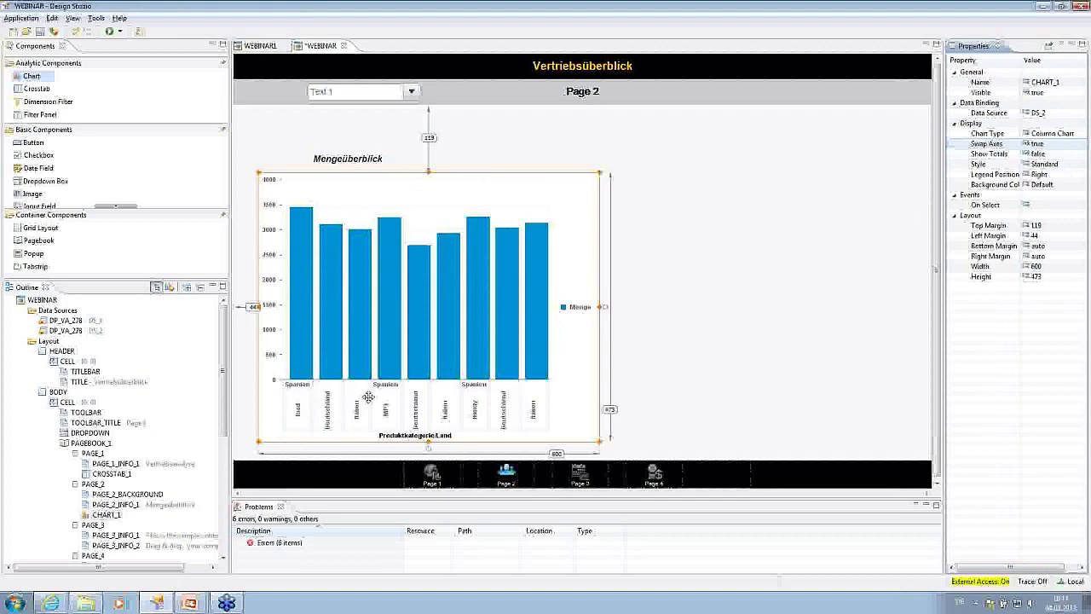
Step: Set the Page 2 chart's style to Glossy and its background color to Transparent
click(1048, 165)
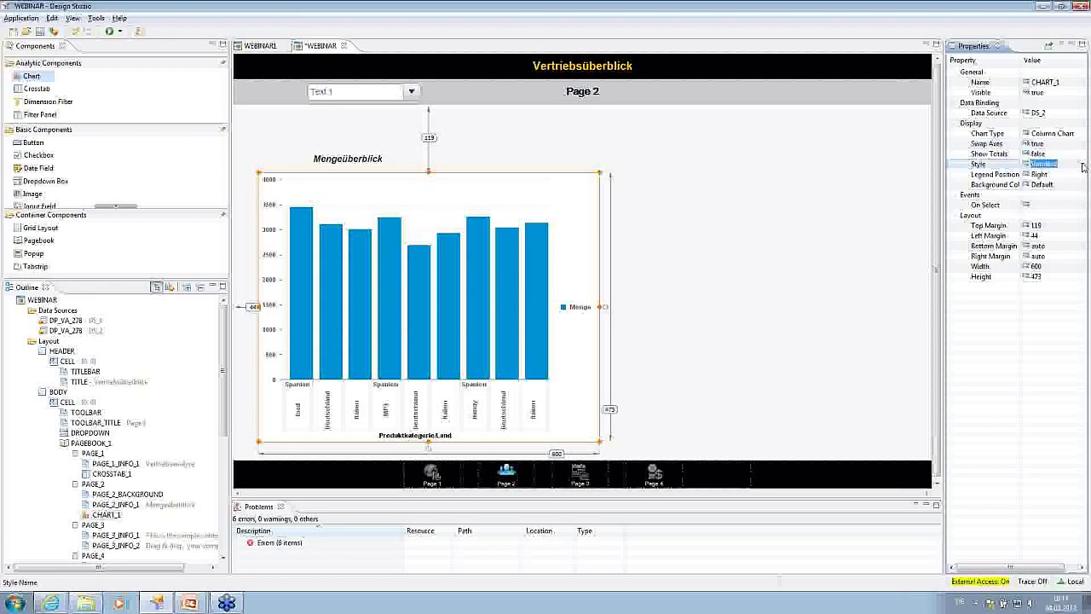
click(1082, 167)
click(1053, 185)
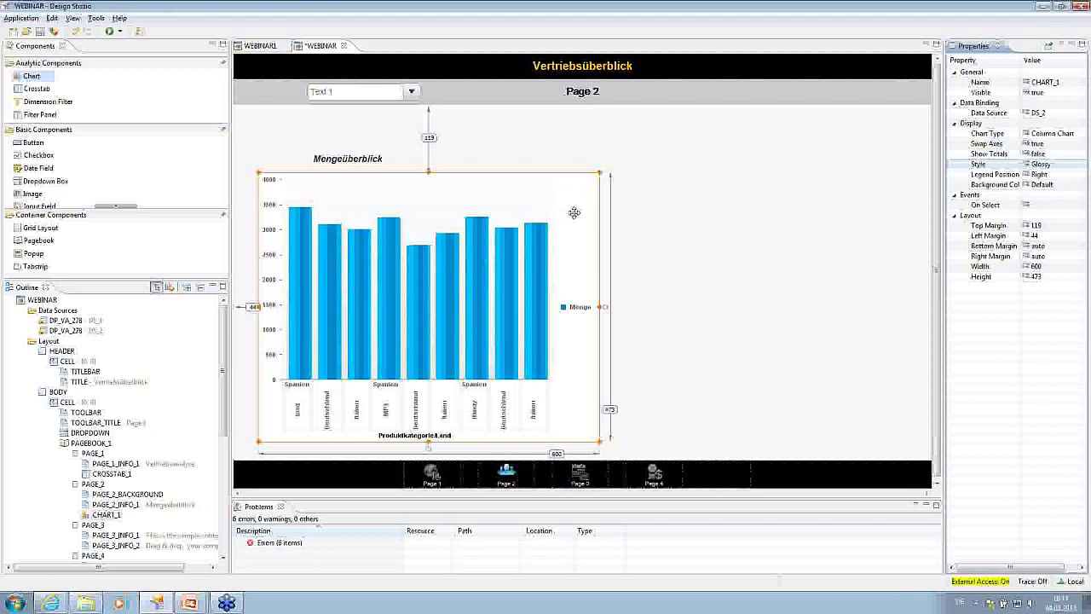
click(1062, 189)
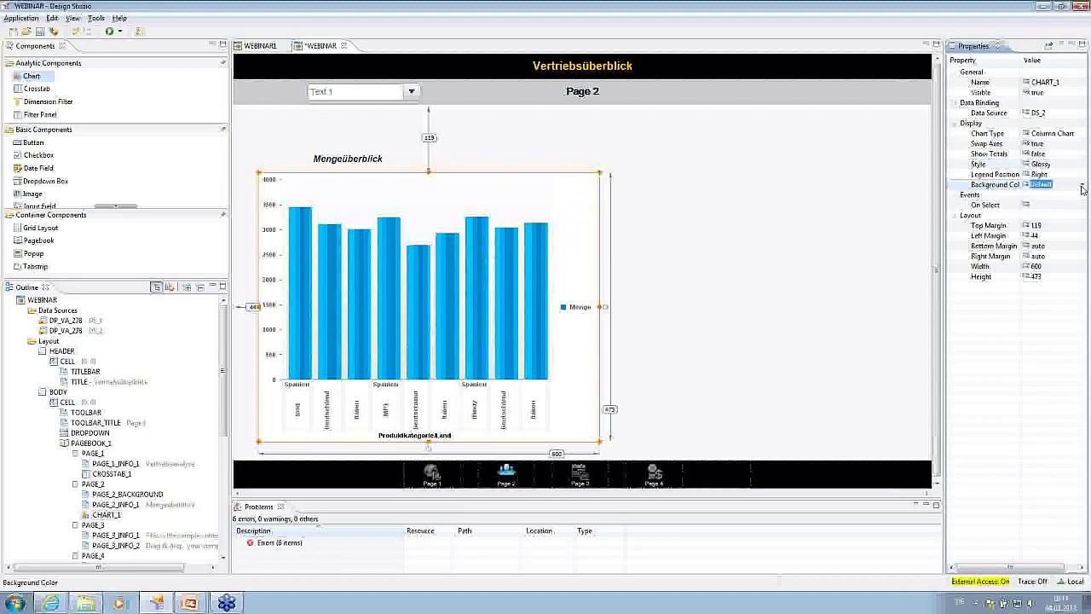
click(1081, 184)
click(1057, 202)
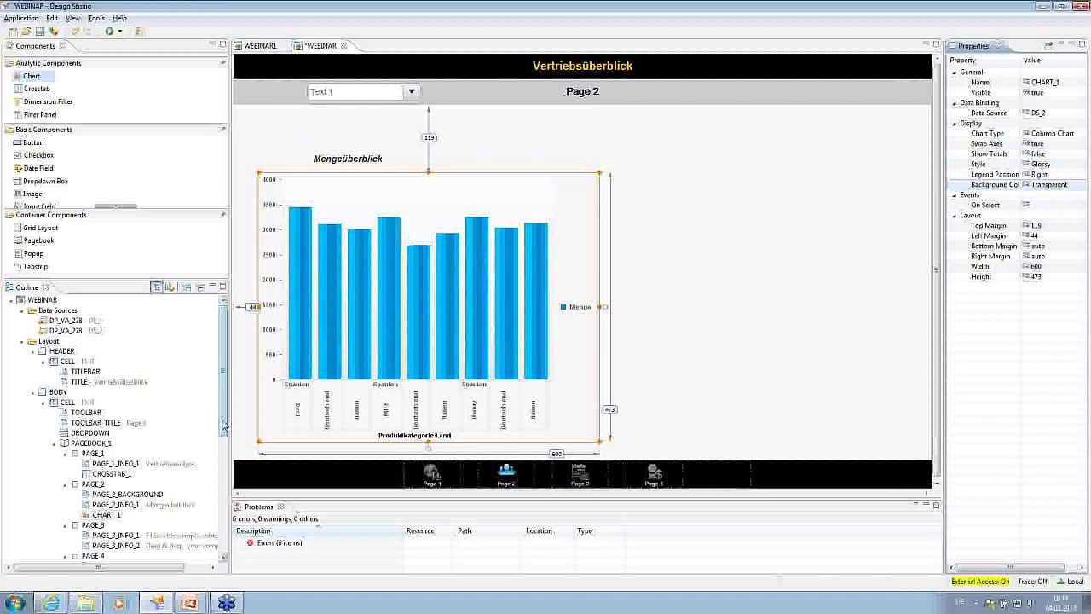
Step: On Page 3, change the first sample text to "Umsatzüberblick" and delete the sample paragraph below it
scroll(224, 427, down, 2)
click(94, 484)
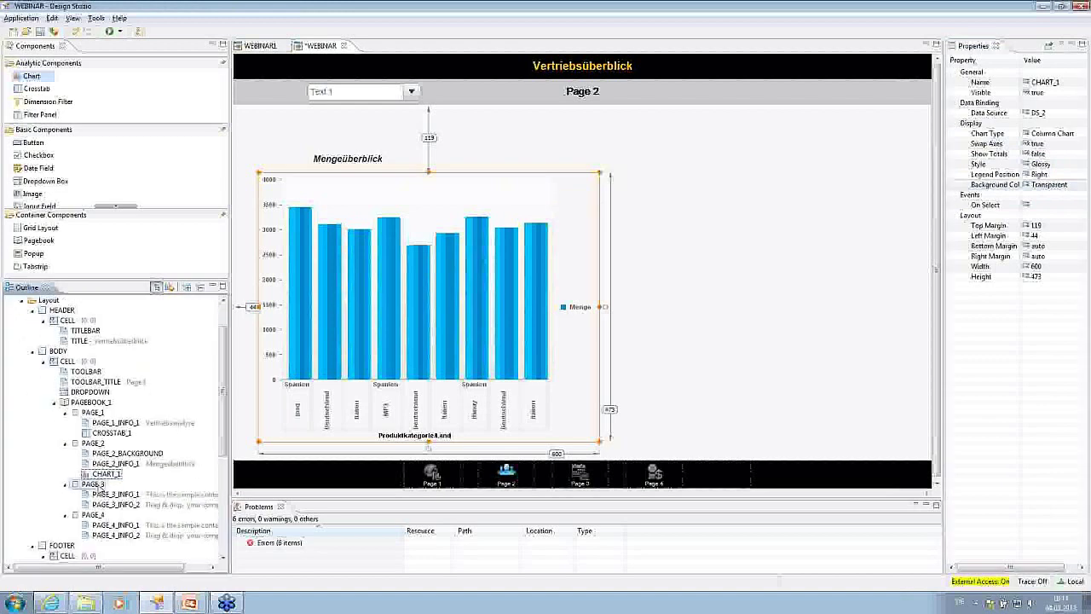
click(386, 158)
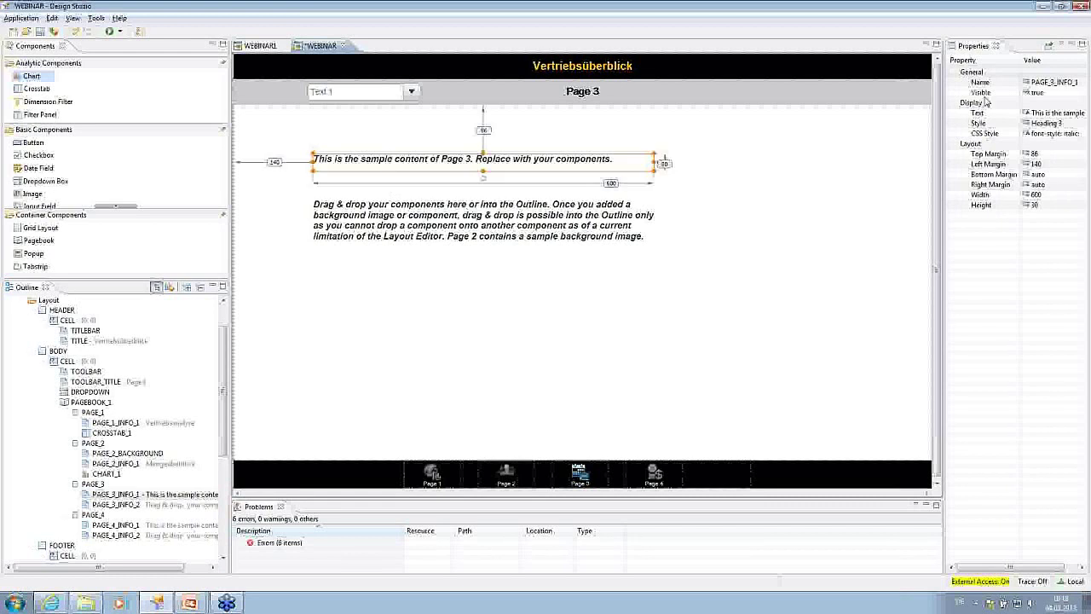
click(1048, 112)
text(Umsatz)
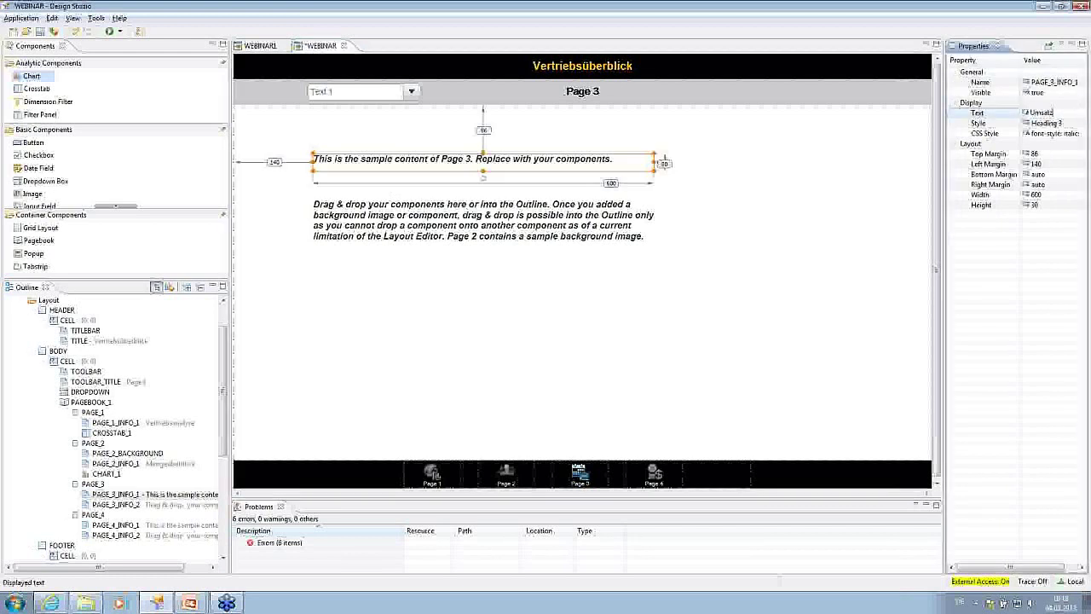
text(überblick)
key(Return)
click(417, 226)
key(Delete)
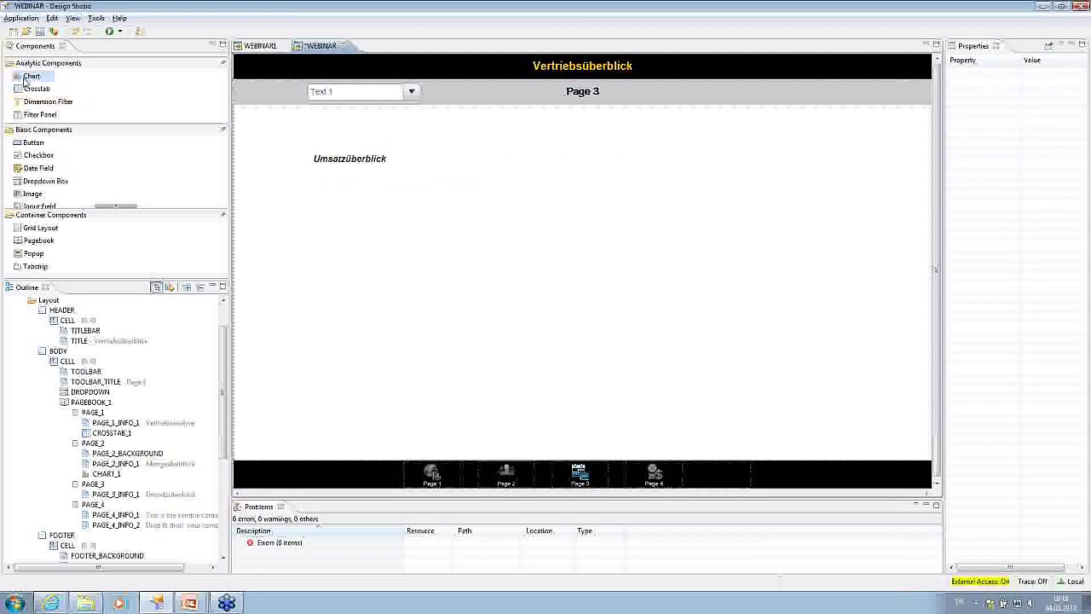
Step: Add a chart below the Page 3 heading, about 574 wide and 423 high, with margins of about 135 top and 27 left
drag(25, 81, 308, 217)
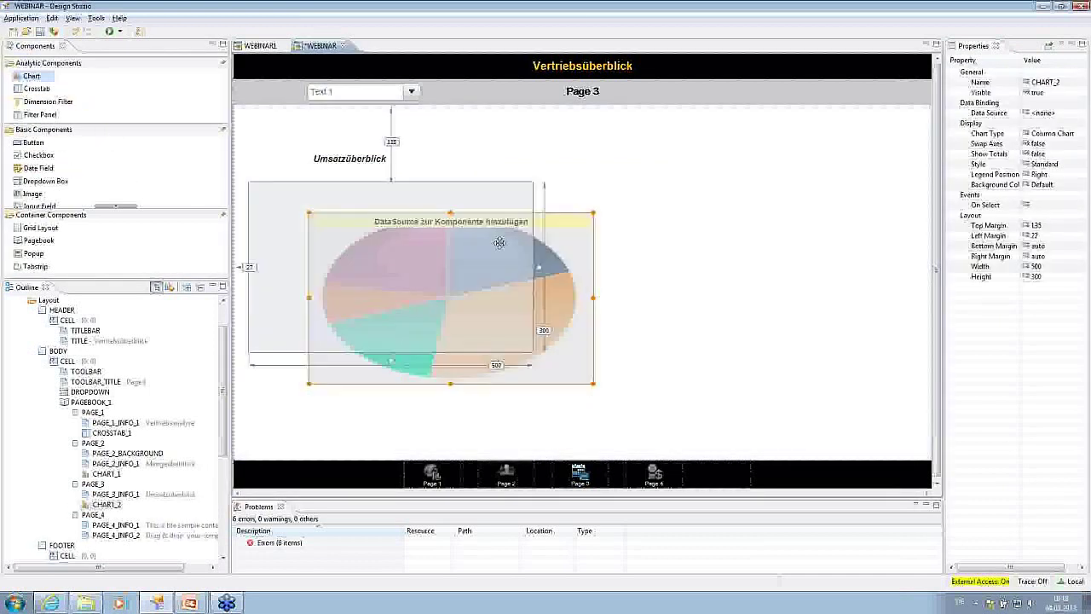
drag(533, 351, 575, 421)
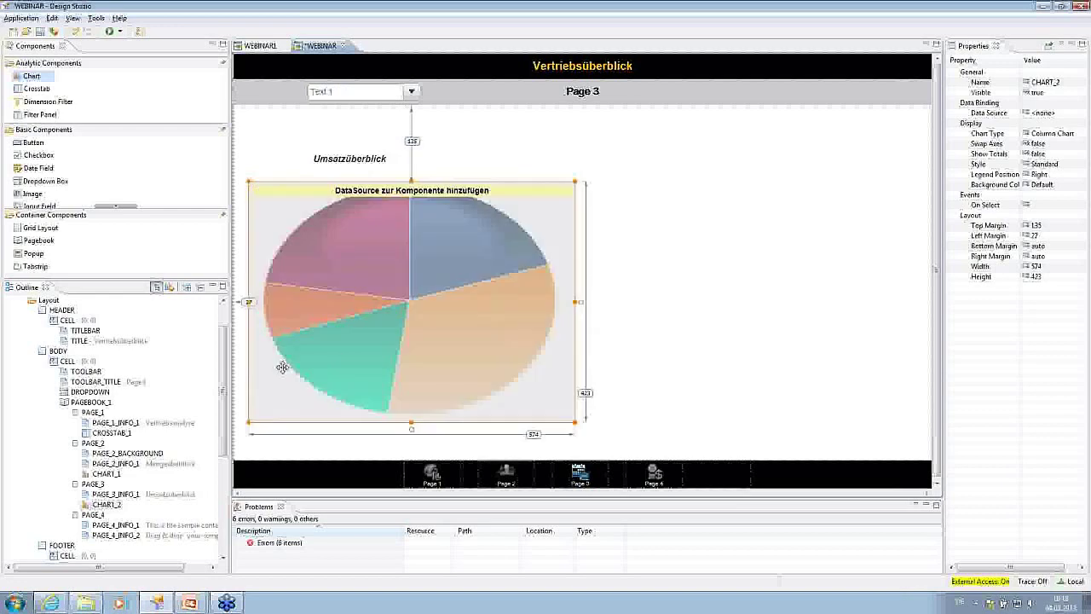
Step: Add the query DP_VA_278 once more as a third data source
scroll(224, 382, up, 2)
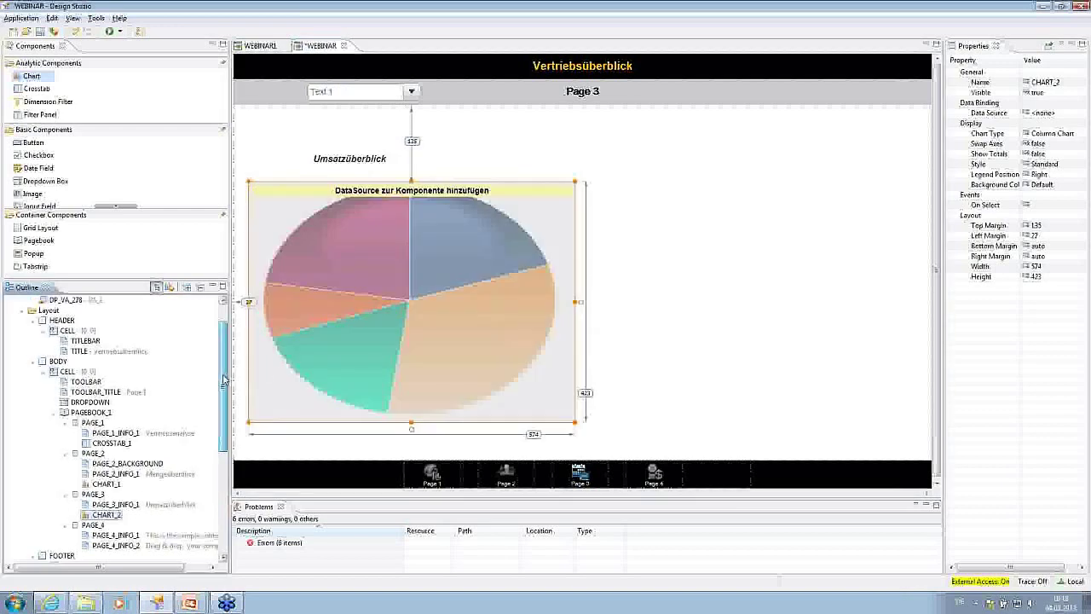
click(58, 310)
right_click(73, 313)
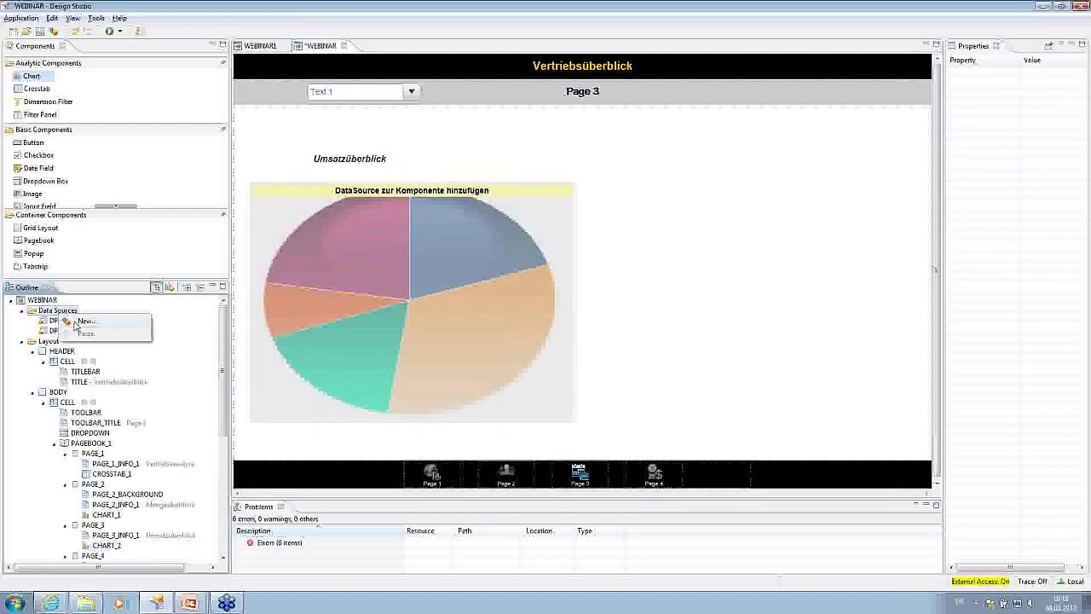
click(81, 321)
text(D)
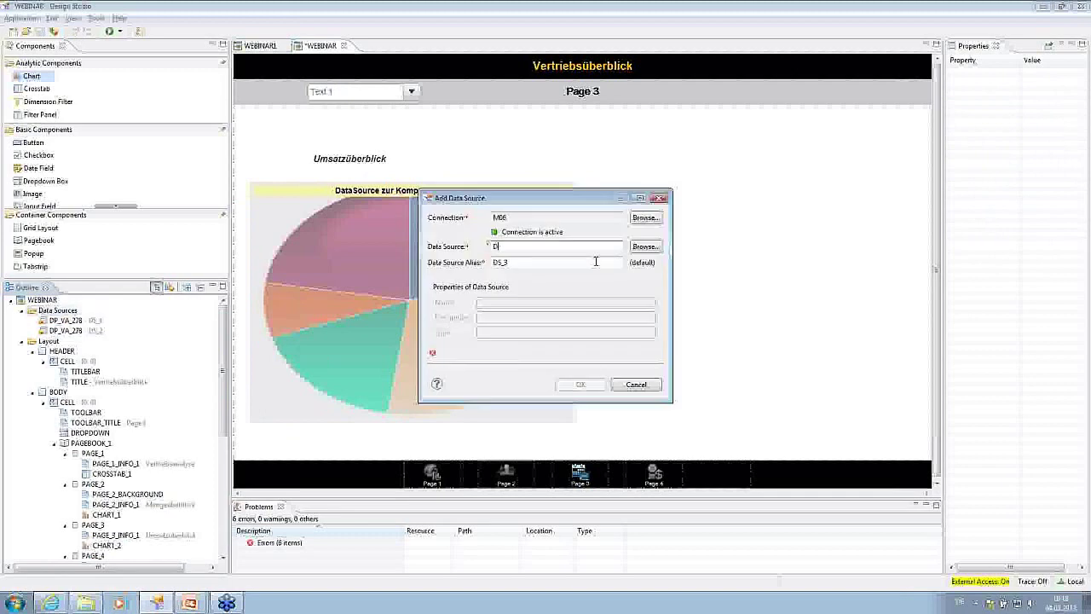
text(P_VA_278)
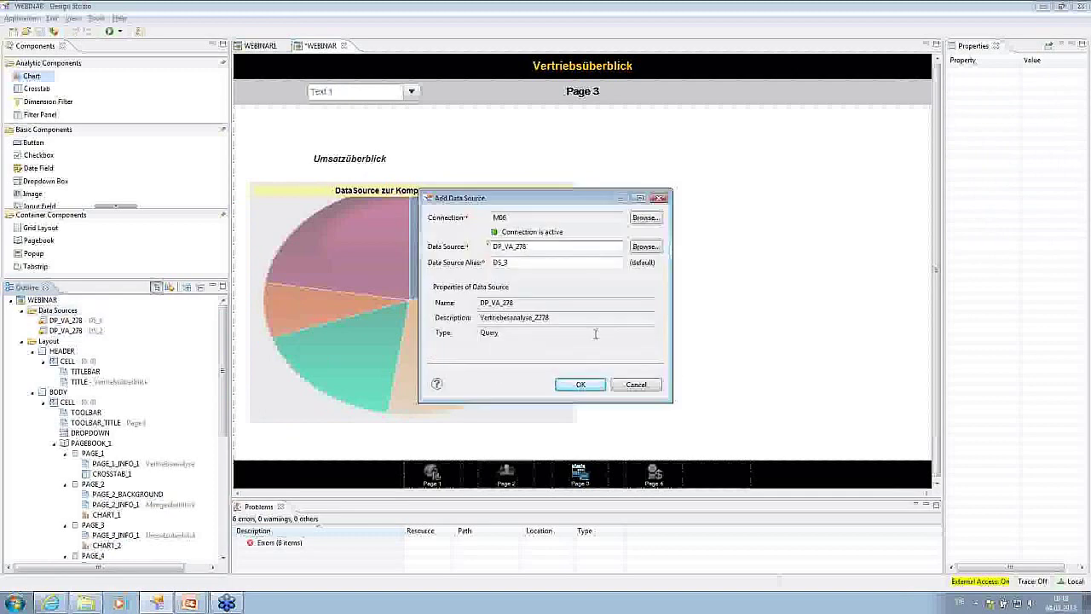
click(560, 381)
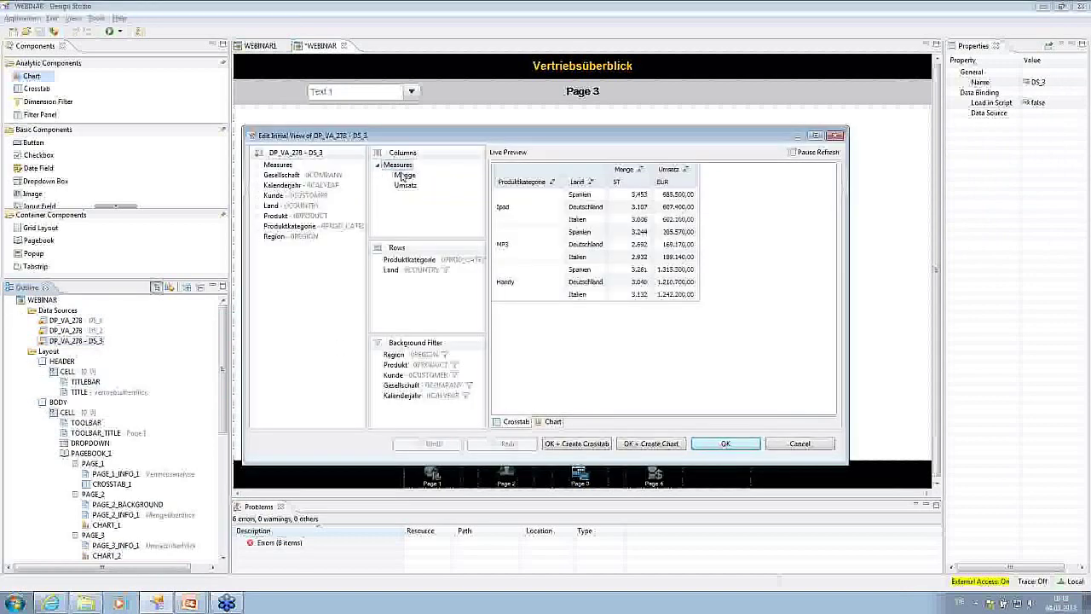
Step: Remove the Menge measure from the initial view of data source DS_3 and assign that source to the Page 3 chart
drag(403, 176, 316, 282)
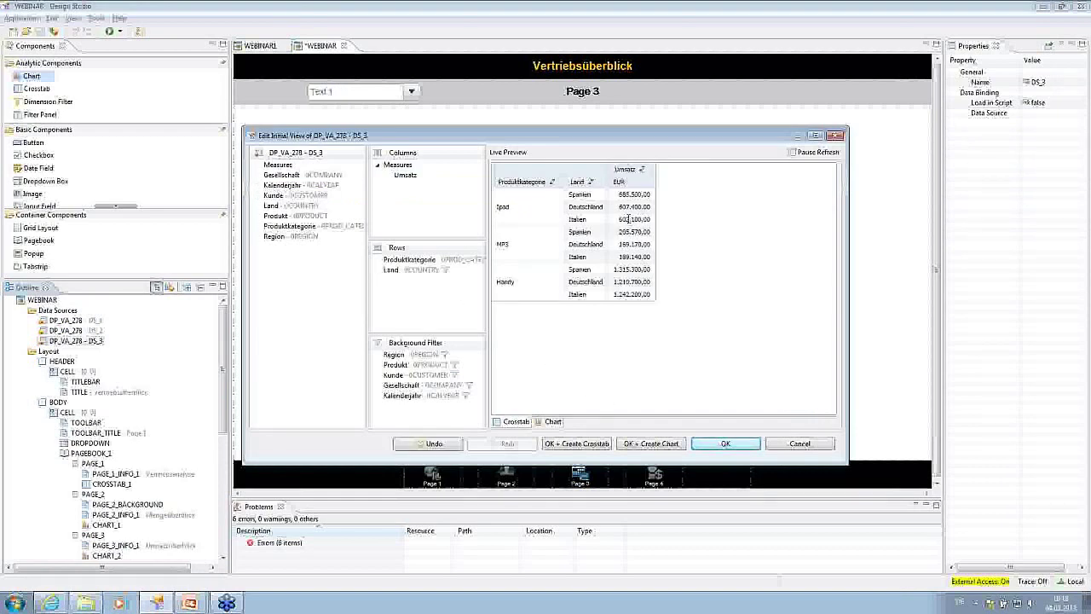
click(713, 445)
drag(73, 343, 343, 306)
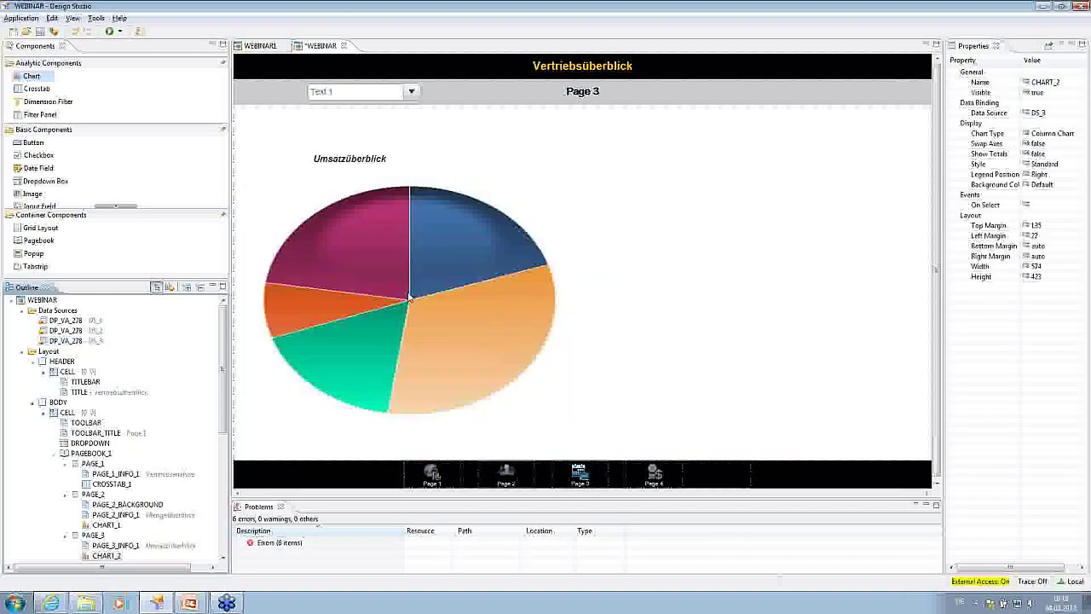
Step: Swap the axes of the Page 3 chart
click(408, 292)
click(1058, 144)
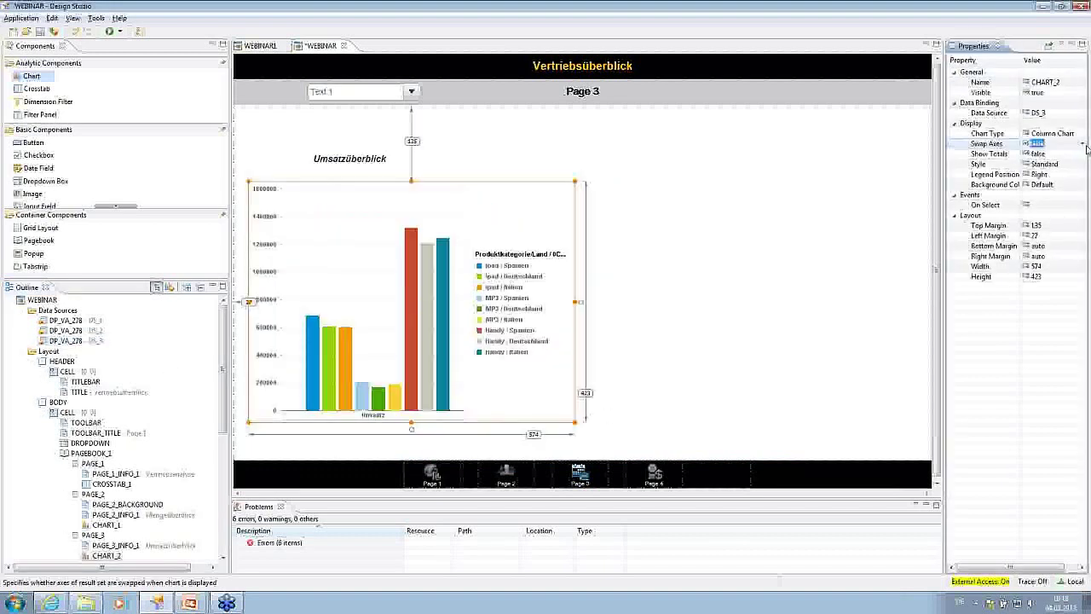
click(1082, 144)
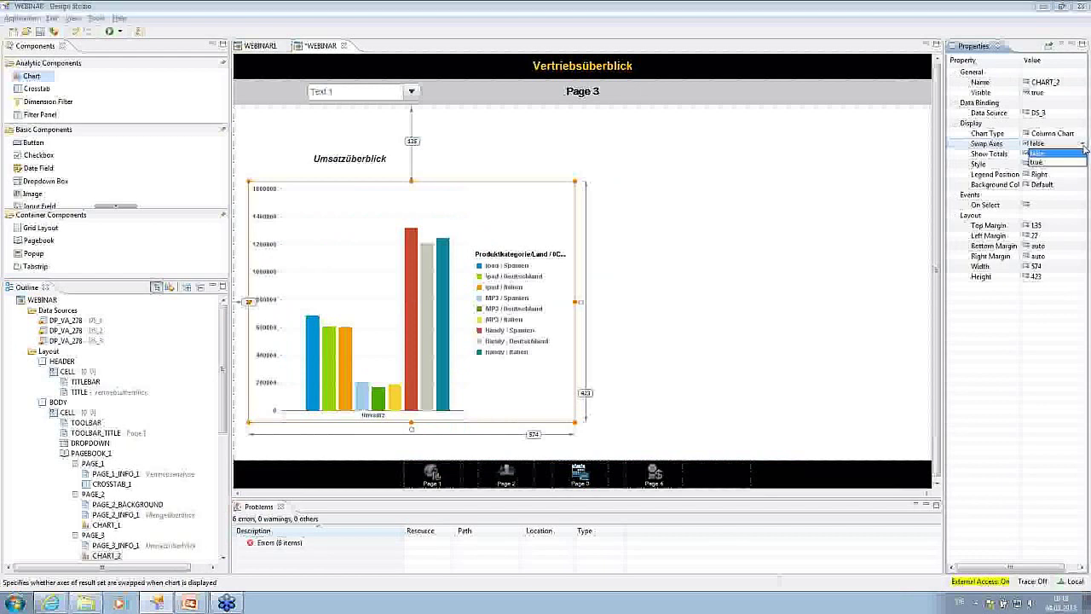
click(1043, 159)
Step: Set the Page 3 chart's style to Glossy 2 and its background color to Transparent
click(1057, 163)
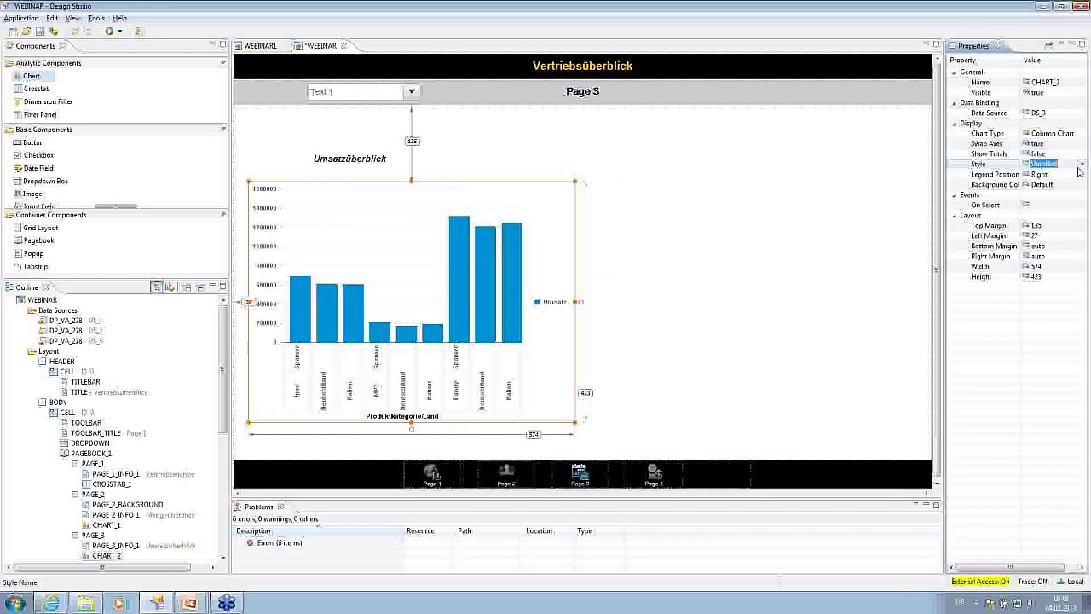
click(1082, 164)
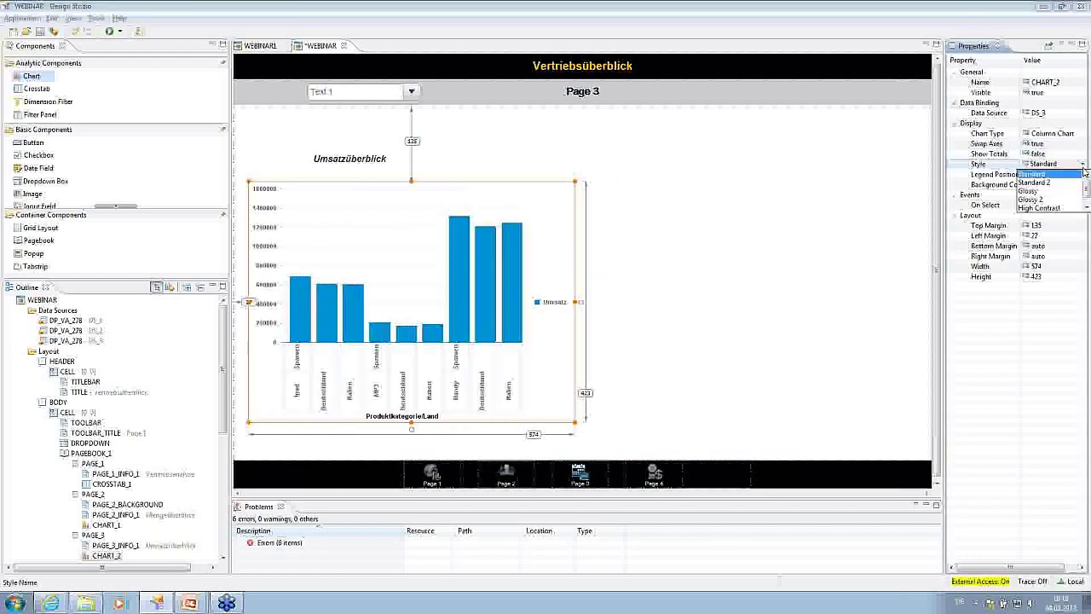
click(1031, 199)
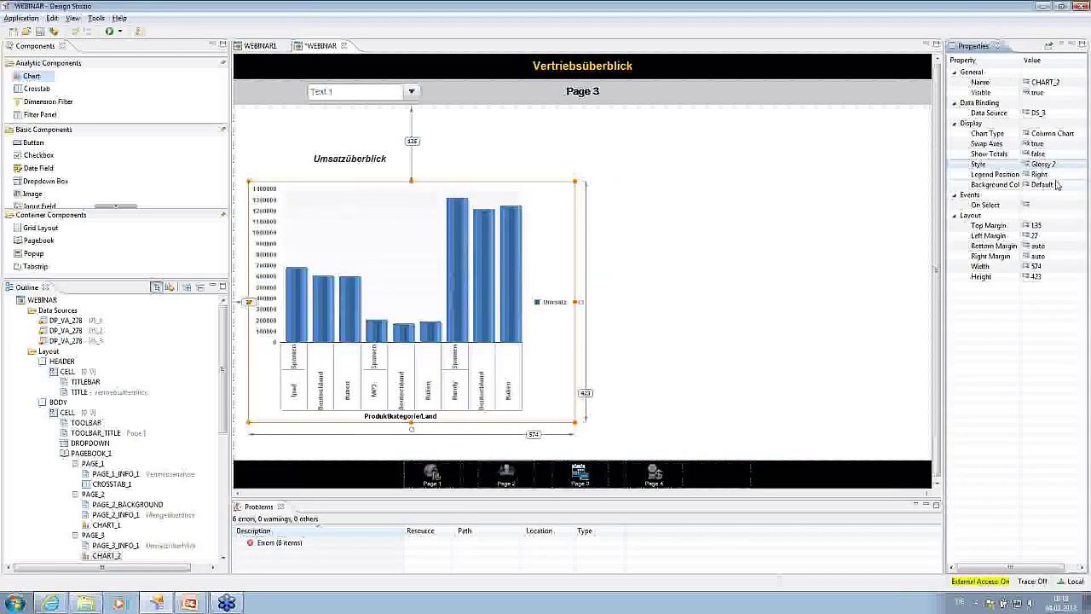
click(1059, 185)
click(1082, 186)
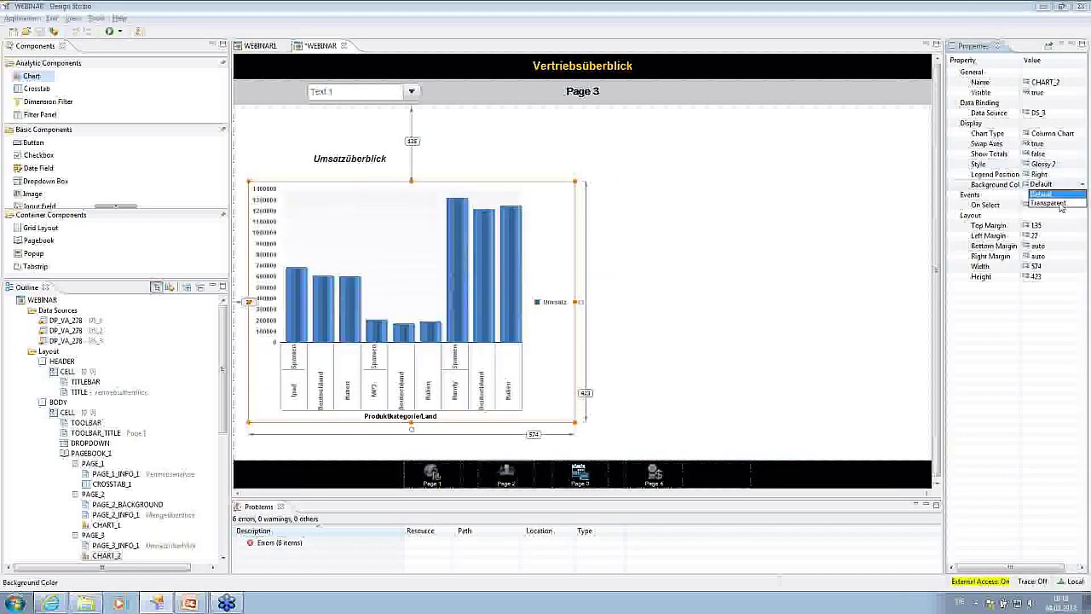
click(1048, 203)
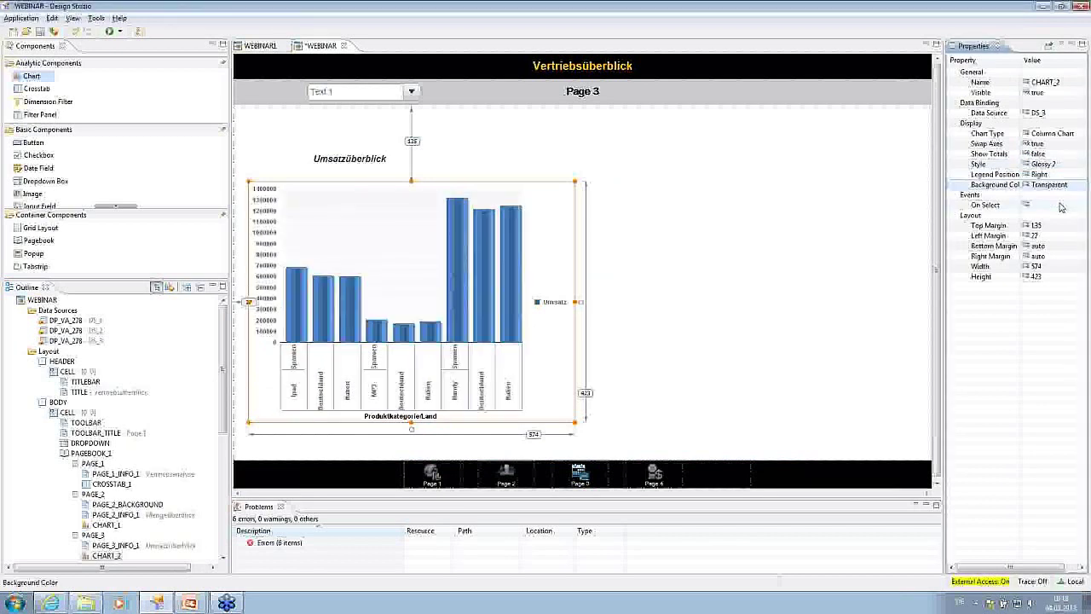
click(792, 255)
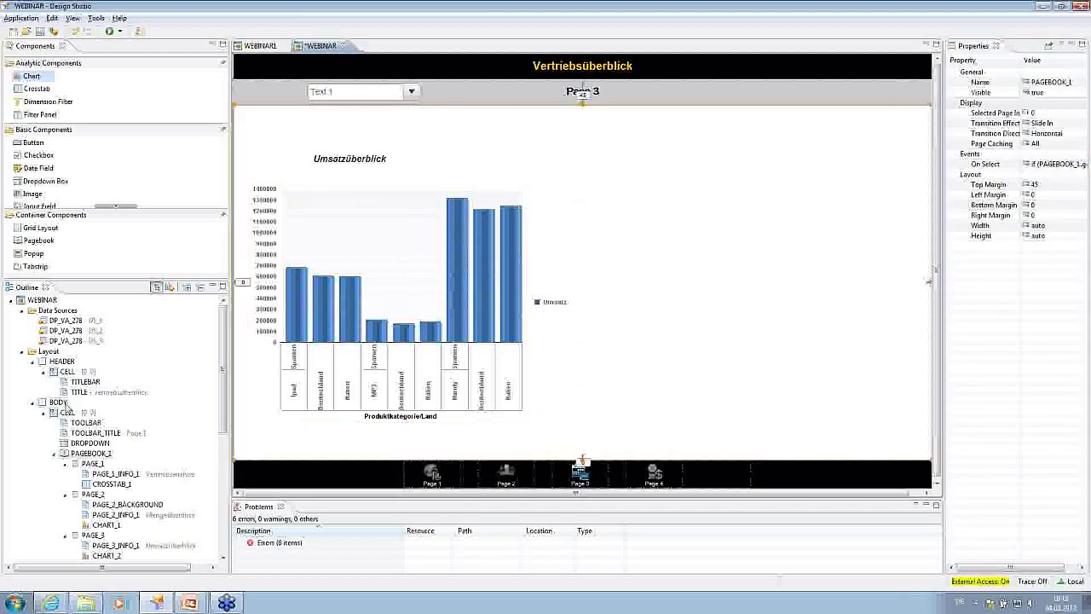
Step: Show Page 1 and delete the template's dropdown box from the grey toolbar
click(91, 464)
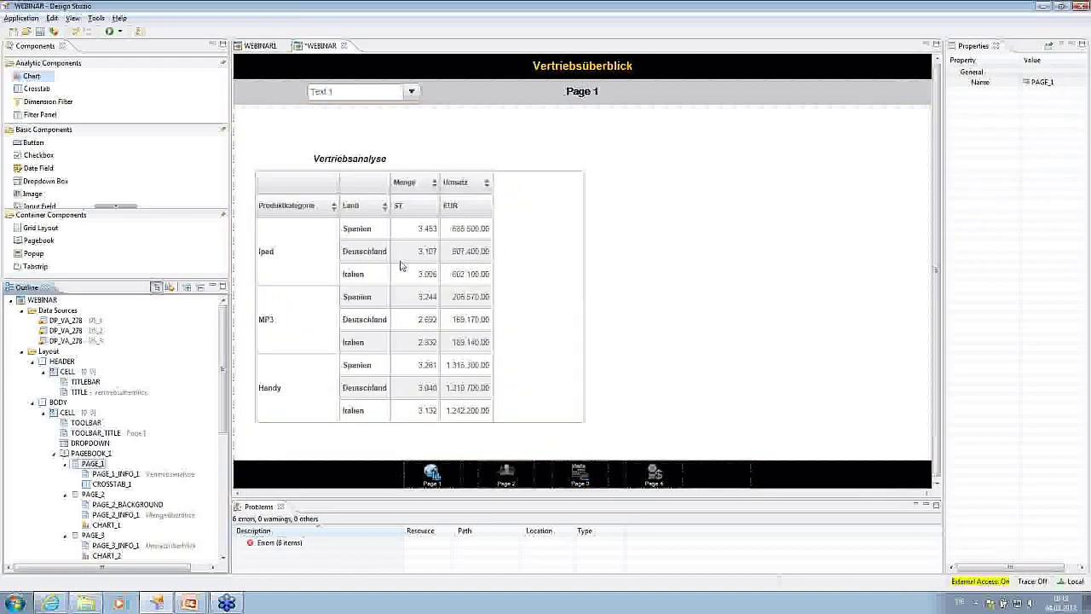
click(345, 99)
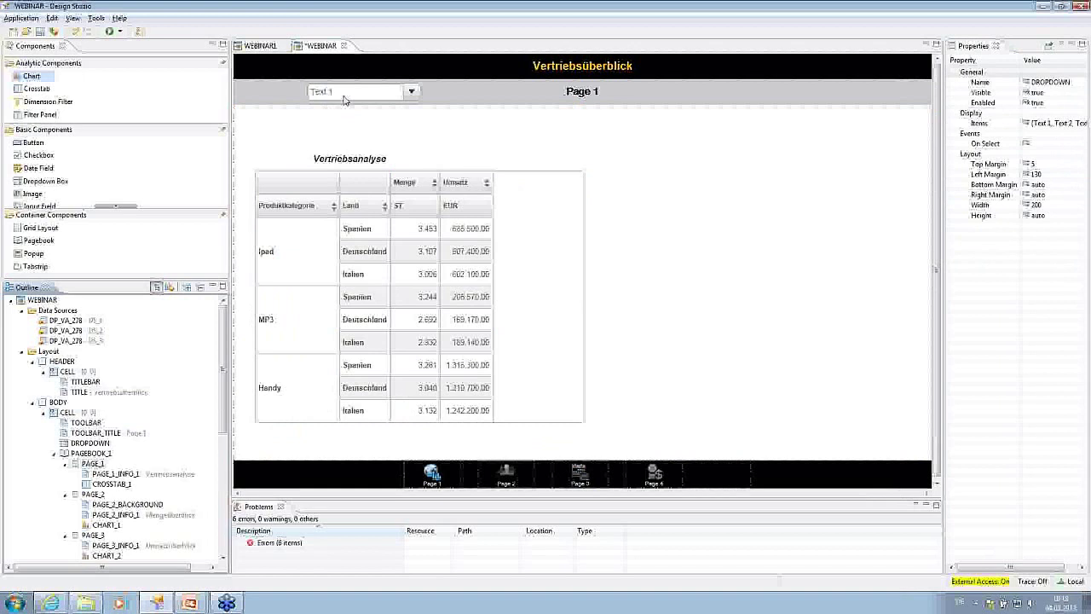
key(Delete)
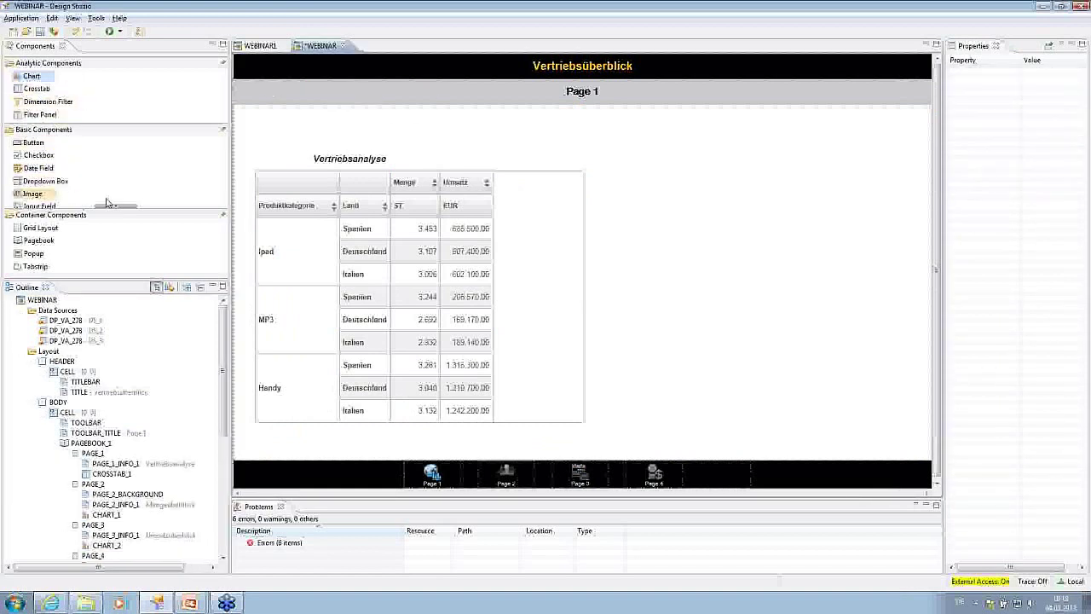
Step: Add a dropdown box above and to the right of the Page 1 crosstab, with margins of about 49 top and 1076 left
scroll(111, 209, down, 1)
scroll(110, 209, down, 2)
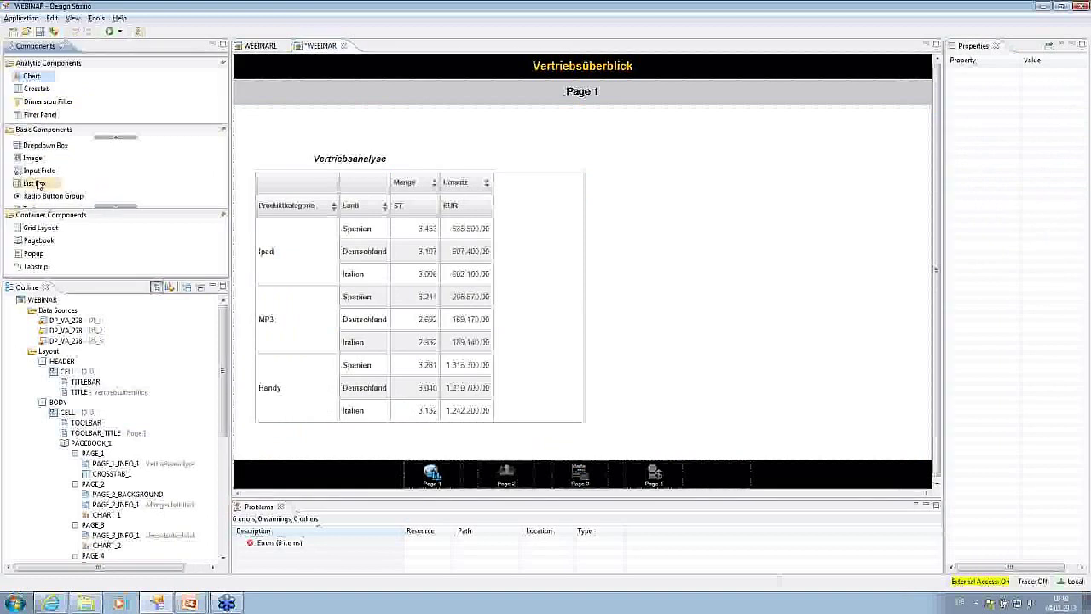
drag(53, 148, 878, 135)
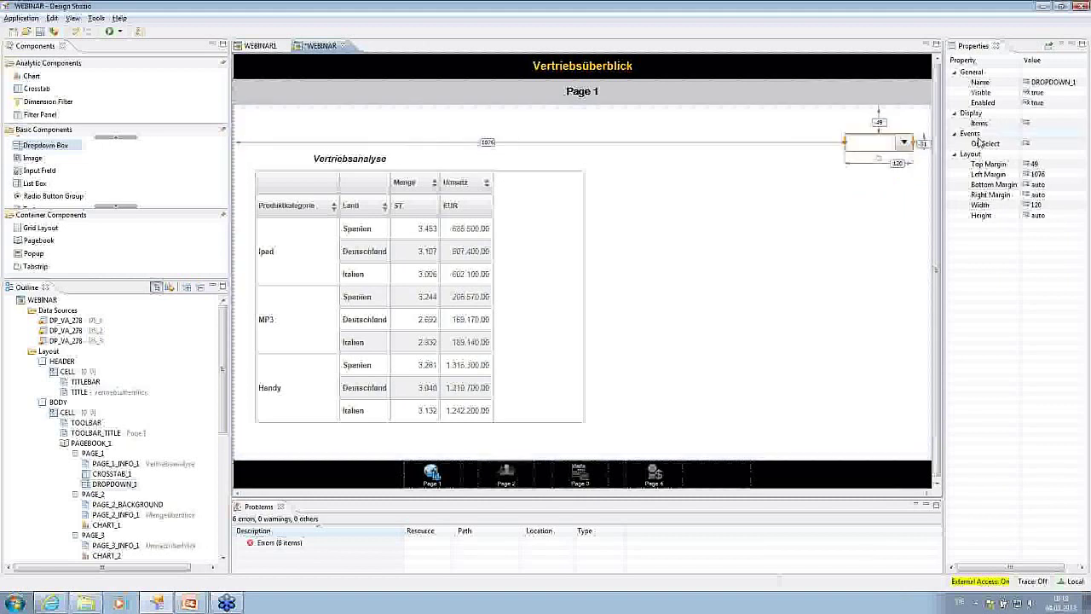
Step: Give the new dropdown box the item values Jahr, 2010, 2011 and 2012
click(1047, 126)
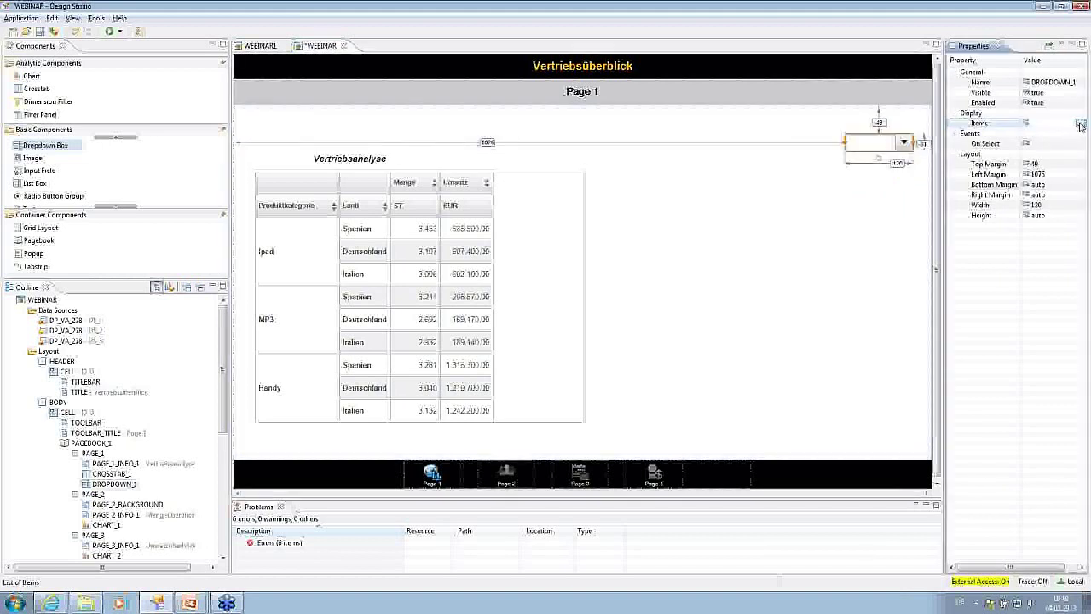
click(1080, 125)
click(652, 189)
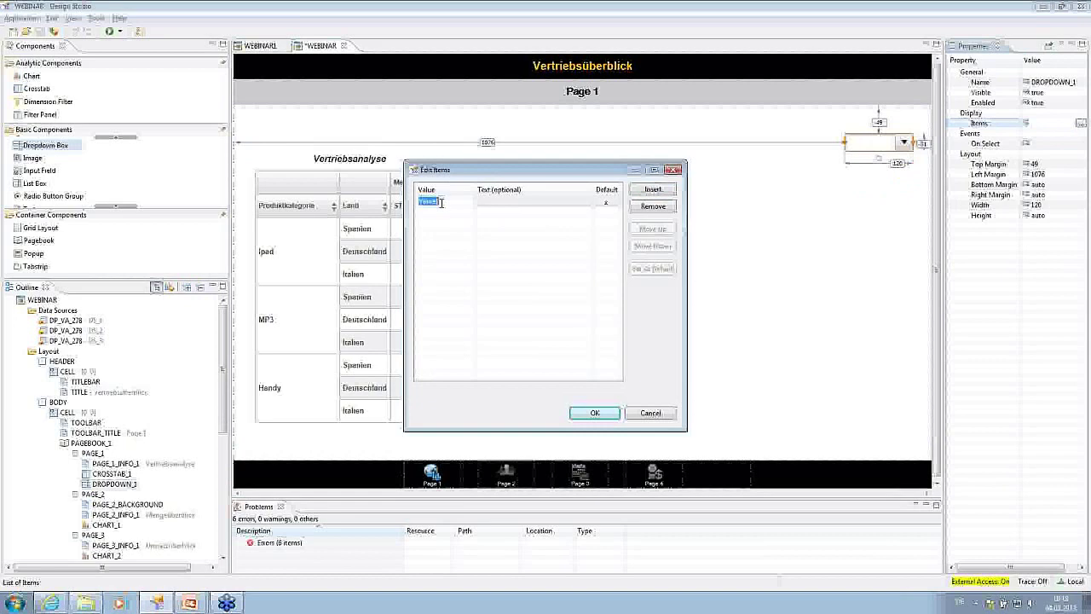
text(Jahr)
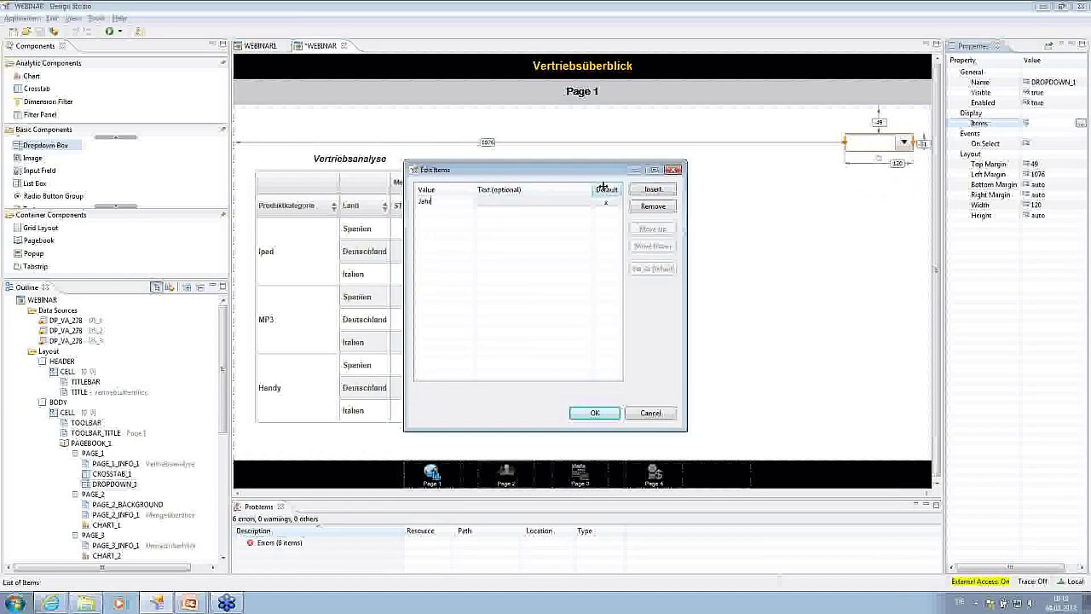
click(650, 189)
text(2010)
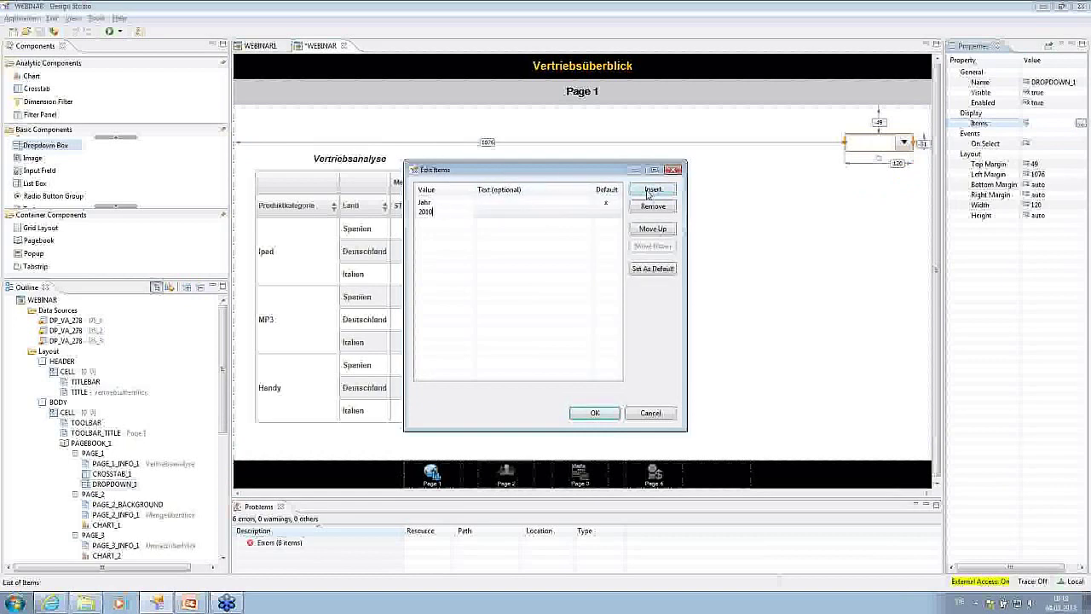
click(650, 190)
text(2011)
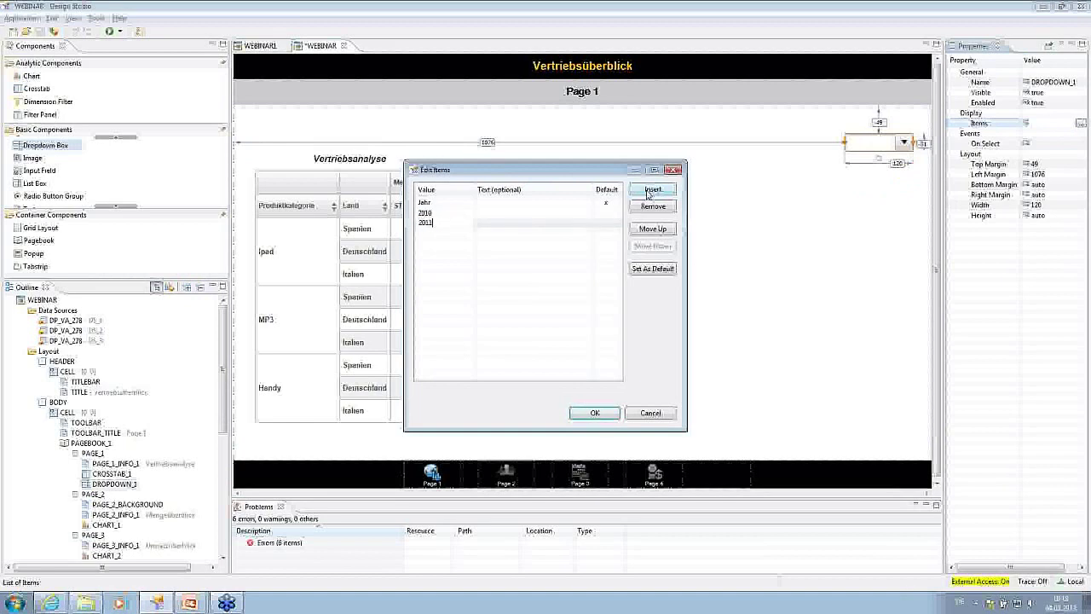
click(648, 191)
text(2012)
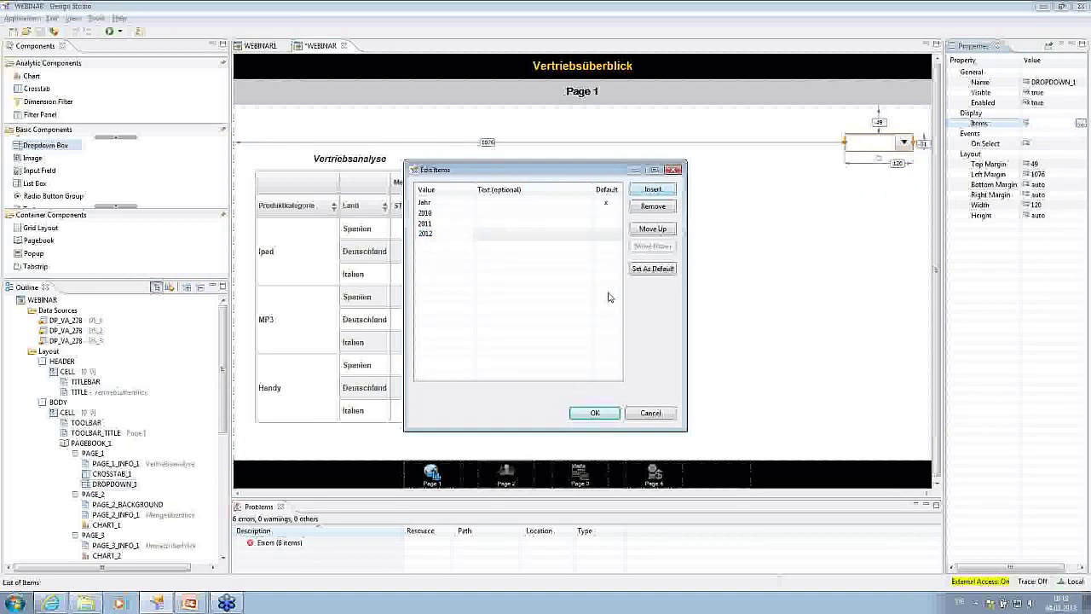
click(595, 412)
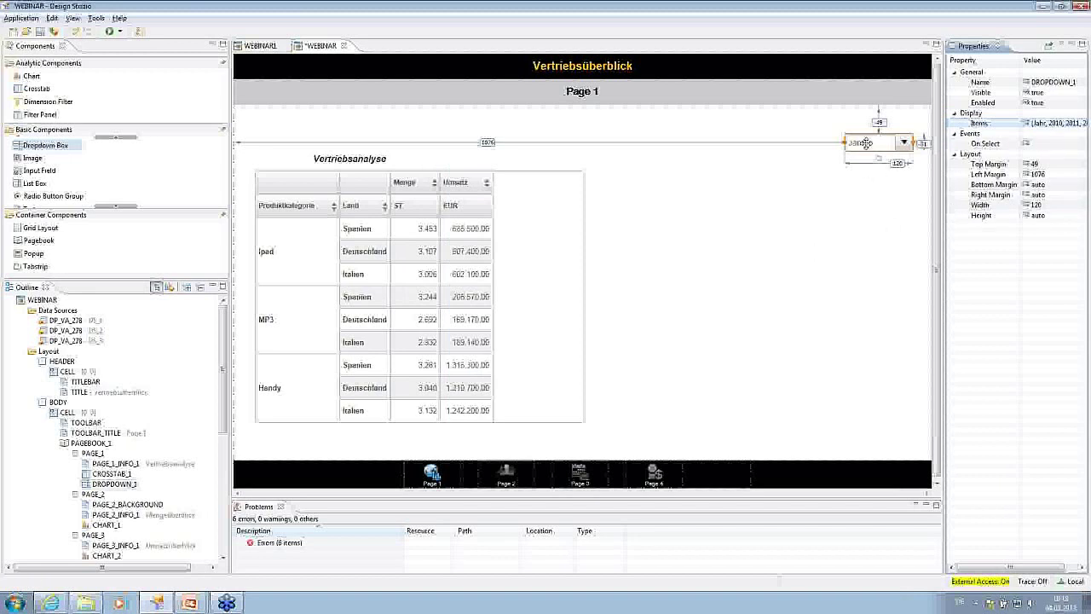
Step: In the dropdown box's On Select script, insert a setFilterExt(dimension, value) call on DS_1
click(1044, 144)
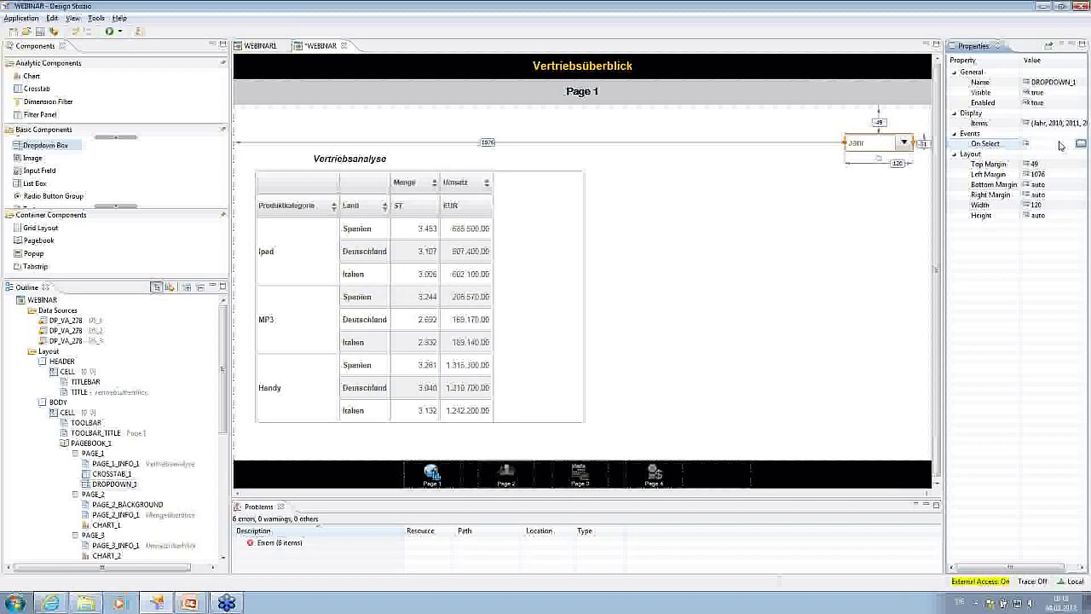
click(1080, 143)
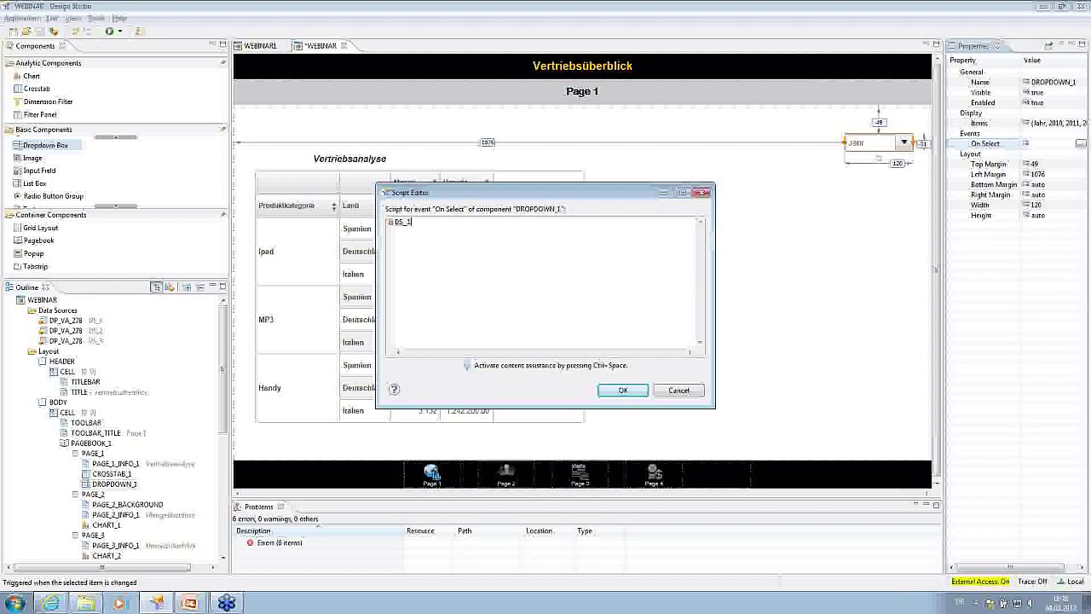
key(ctrl+space)
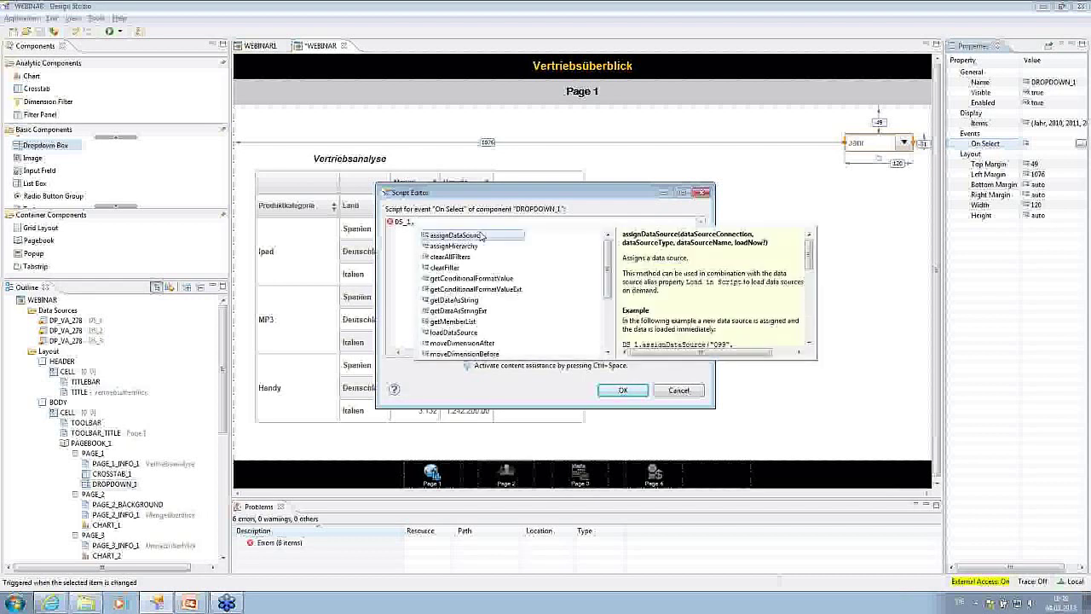
text(se)
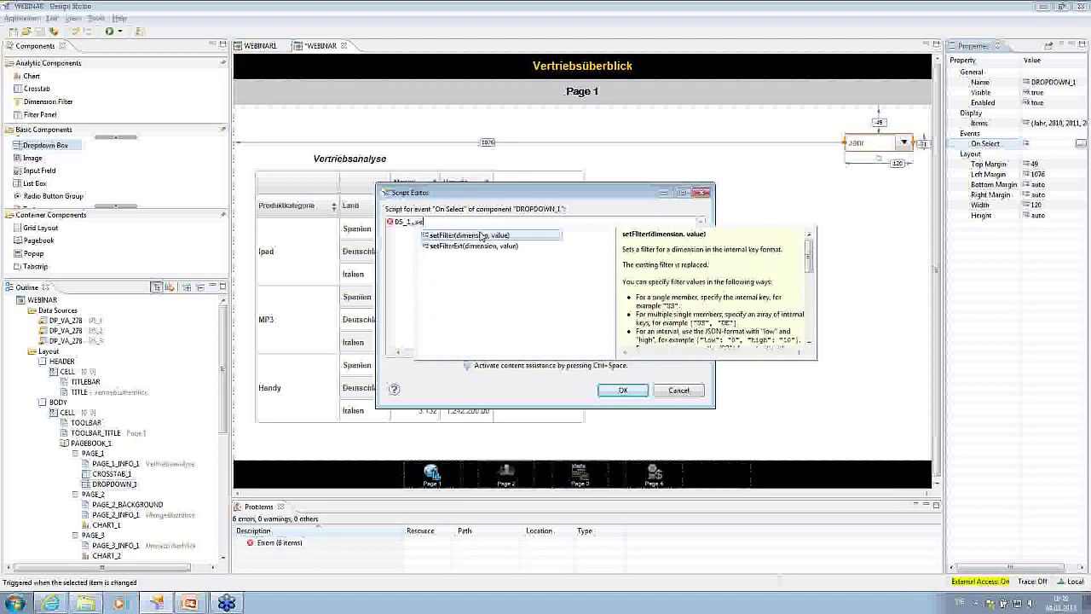
key(Escape)
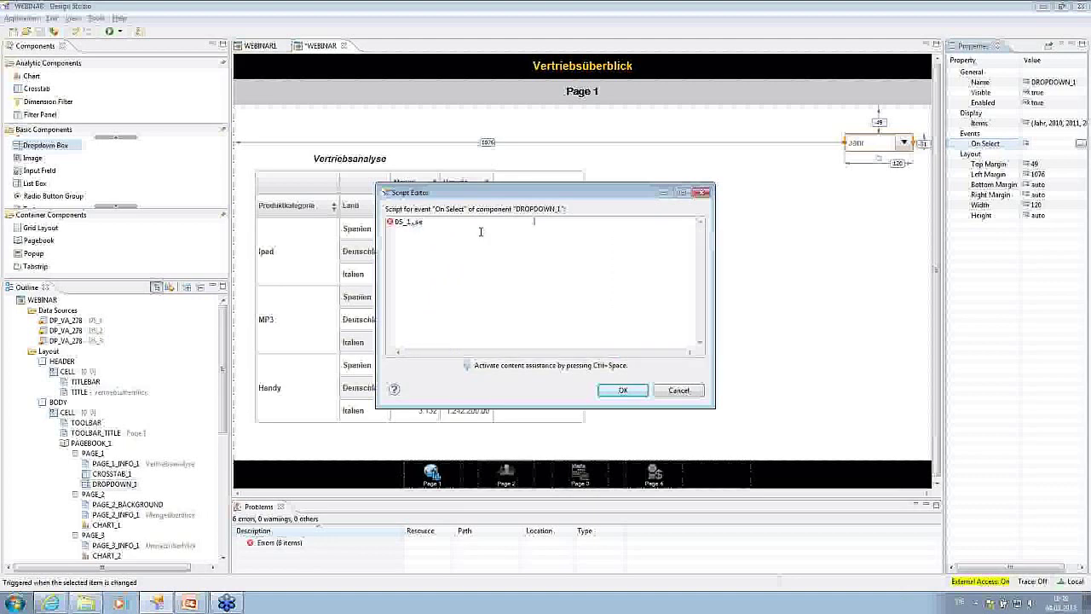
key(ctrl+space)
key(Down)
key(Return)
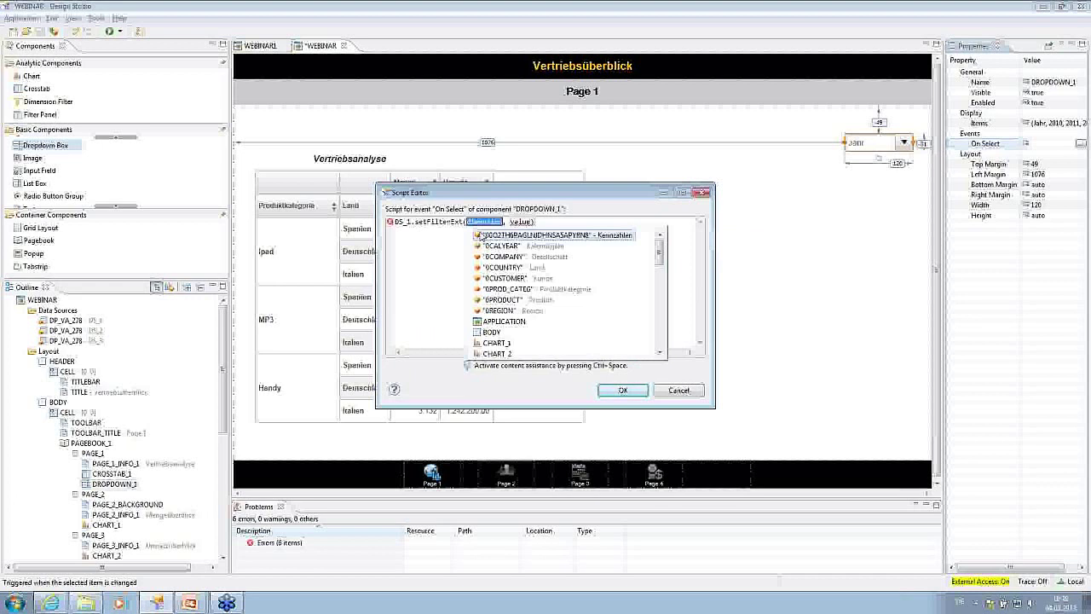
Step: Complete the DS_1 filter call with dimension "0CALYEAR" and value DROPDOWN_1.getSelectedValue()
key(Down)
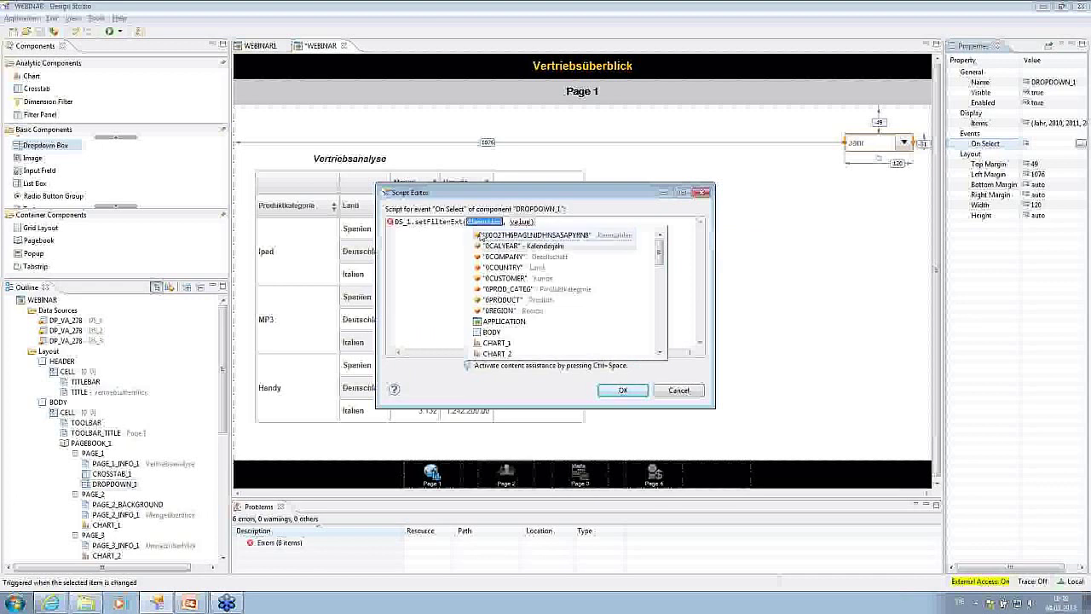
key(Return)
key(Tab)
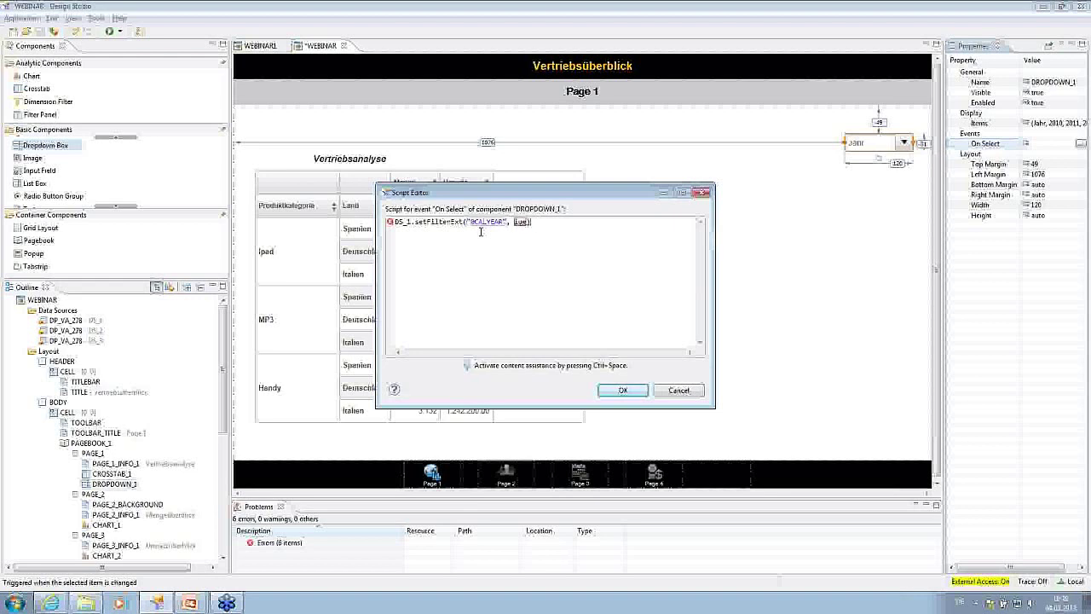
key(BackSpace)
key(ctrl+space)
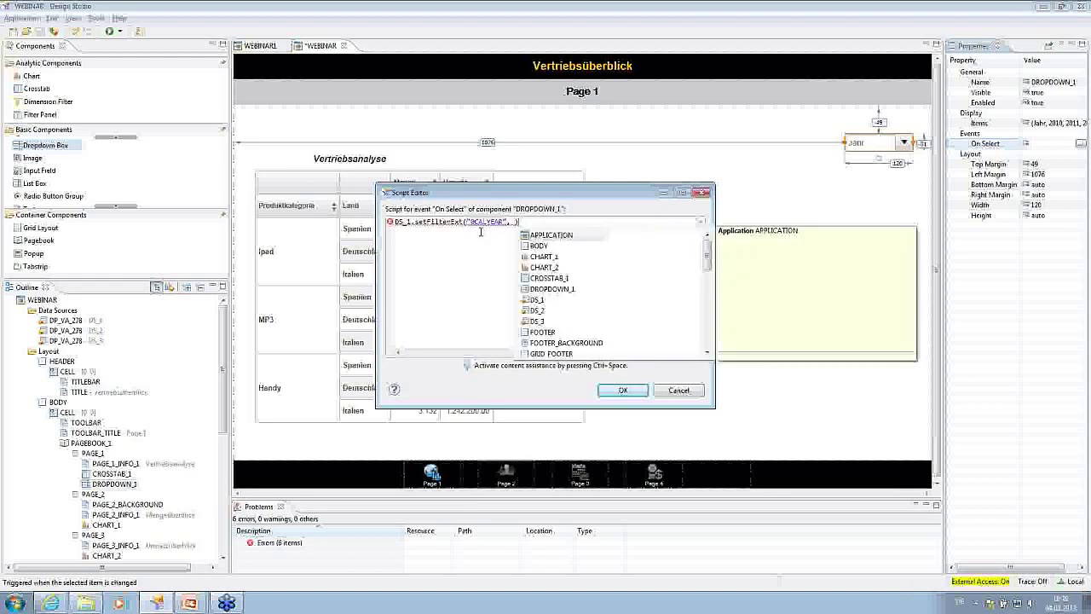
text(D)
key(Return)
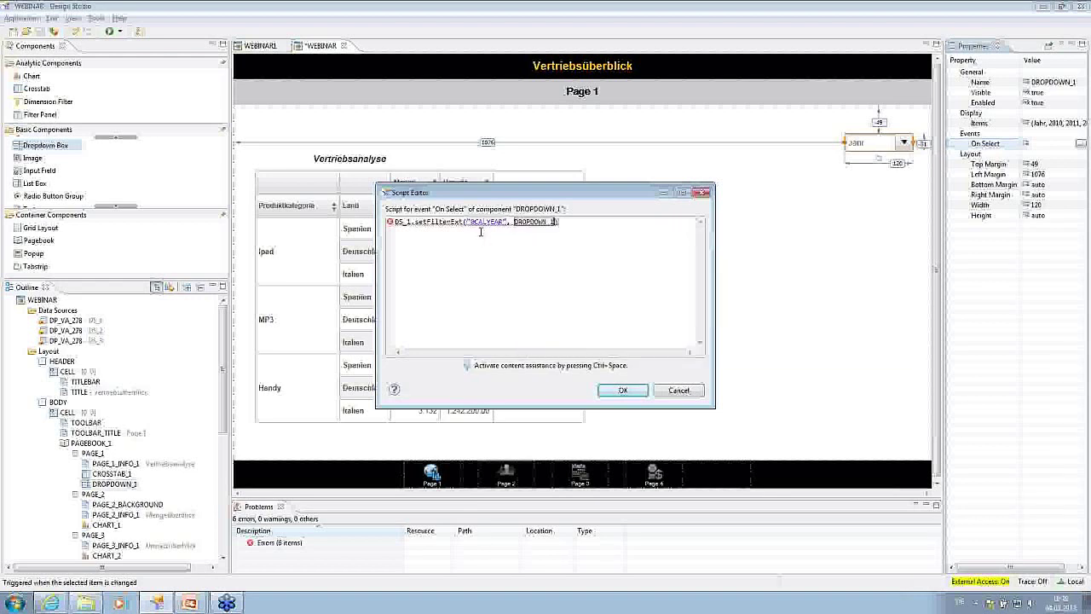
text(.ge)
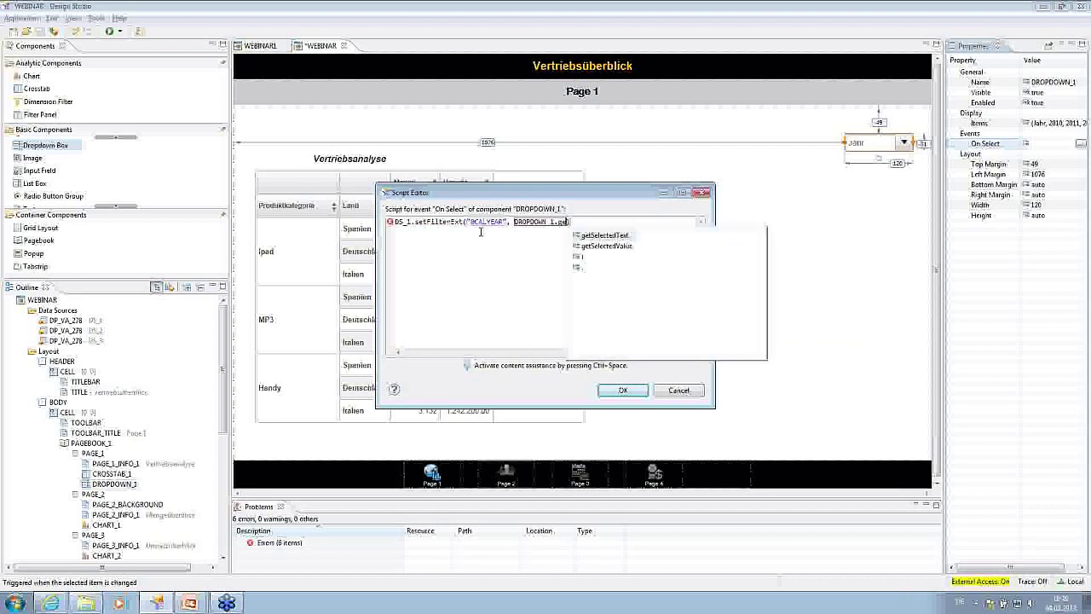
key(Down)
key(Return)
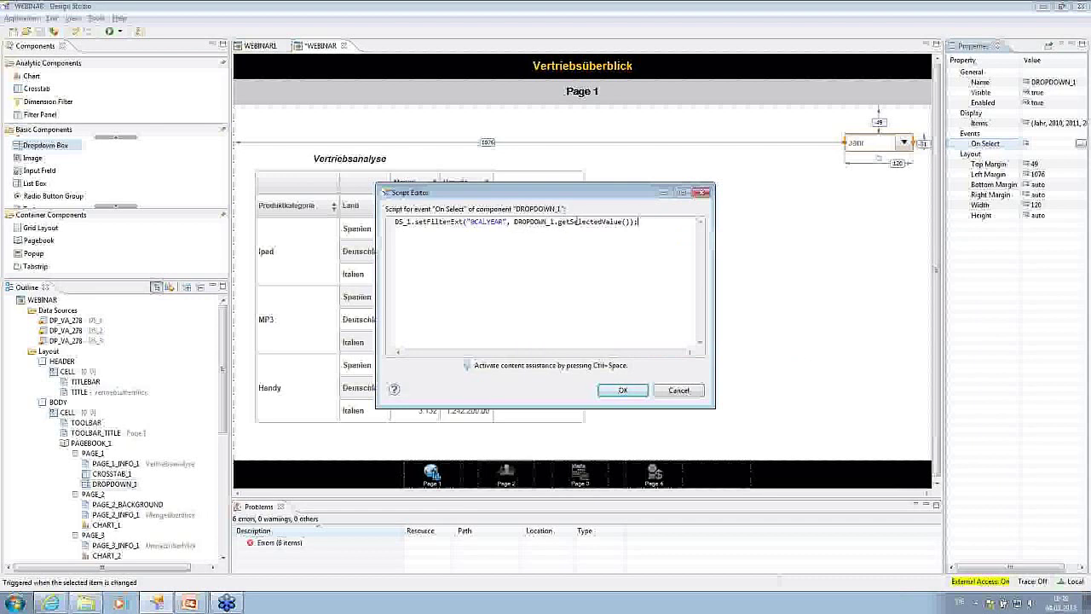
Step: Add a setFilterExt call on DS_2 with dimension "0CALYEAR" on a new line of the DROPDOWN_1 script
mouse_move(569, 222)
key(Return)
text(DS_2.)
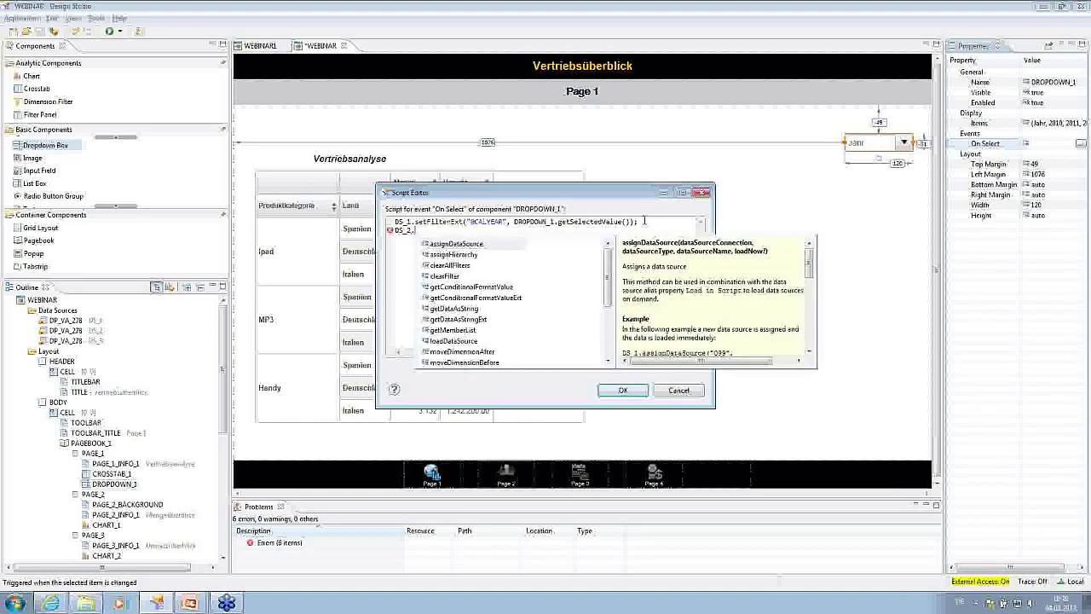
text(se)
key(Down)
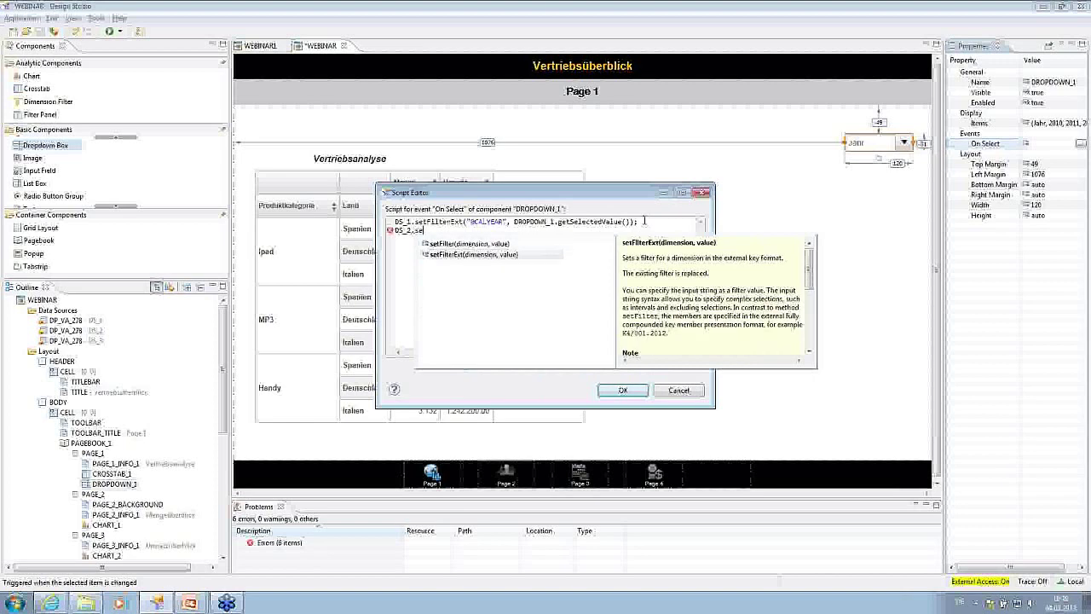
key(Return)
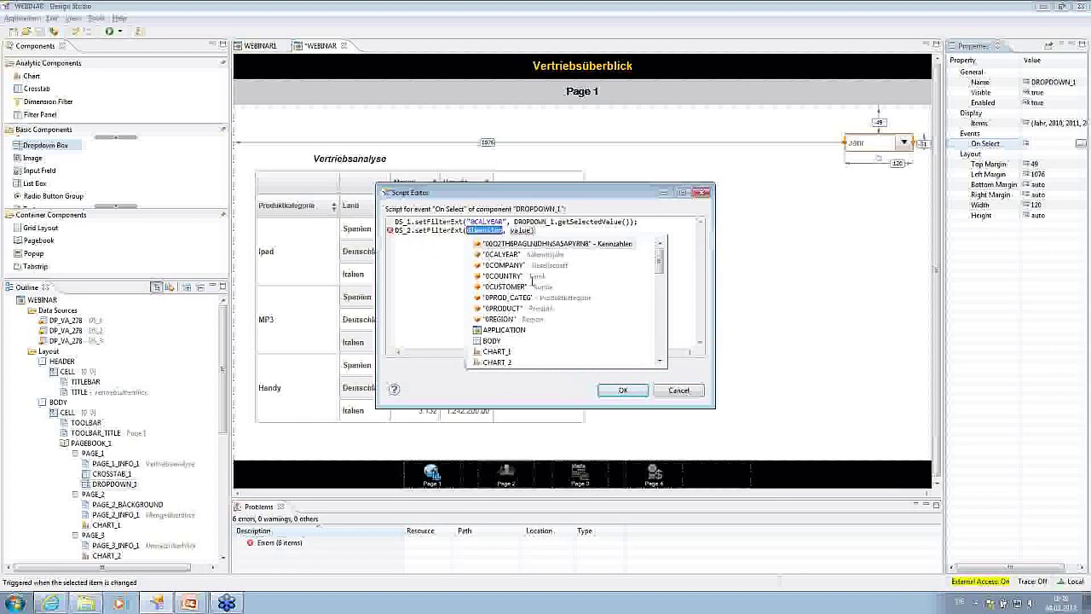
click(526, 255)
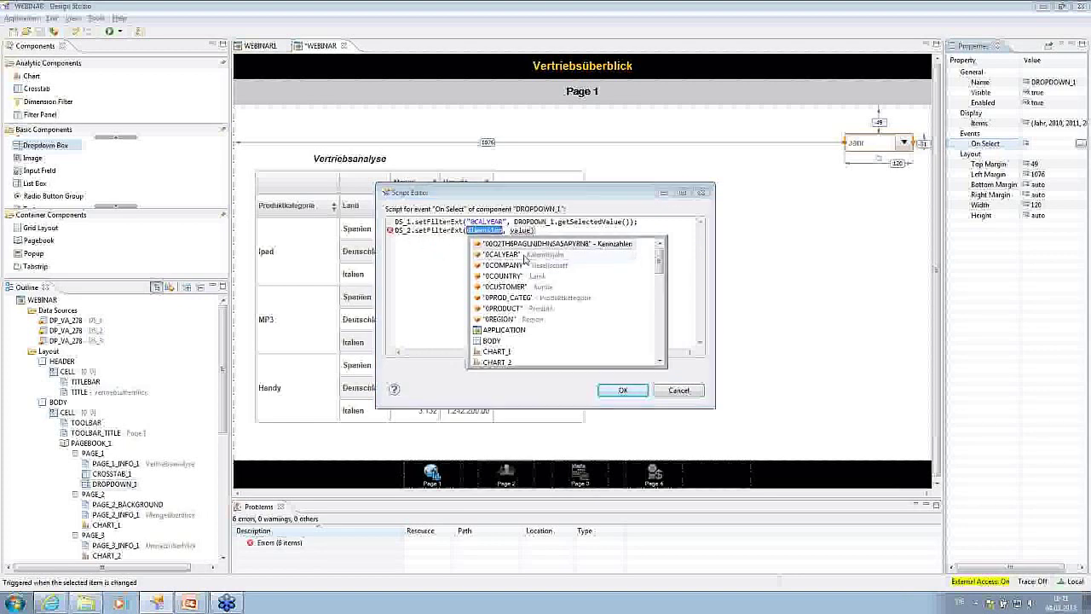
double_click(526, 255)
Step: Complete the DS_2 filter call with the value DROPDOWN_1.getSelectedValue() and end the statement with a semicolon
key(BackSpace)
key(BackSpace)
key(BackSpace)
key(BackSpace)
key(BackSpace)
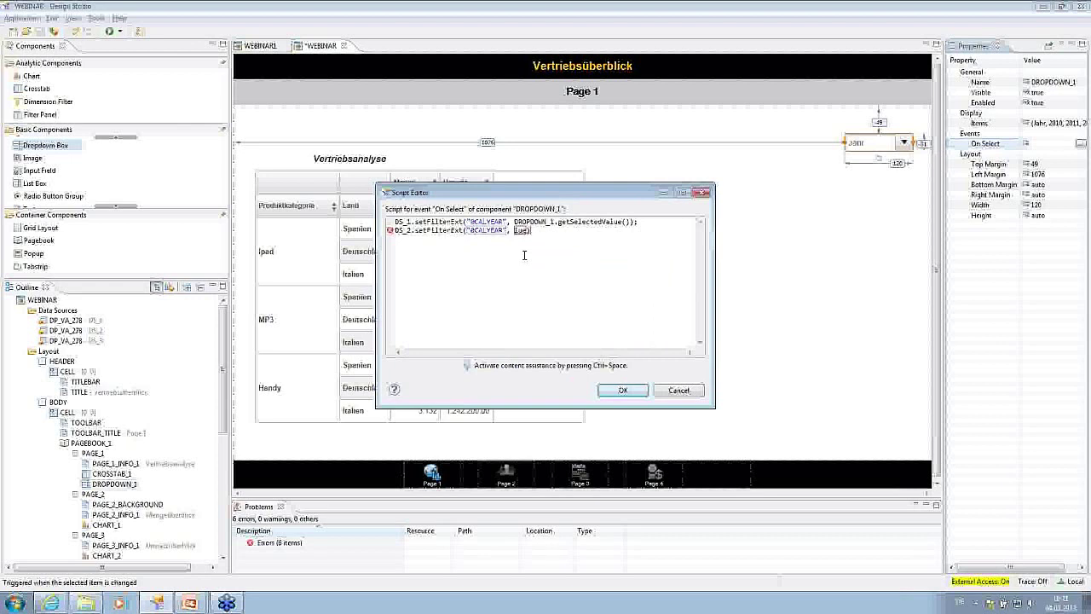
key(ctrl+space)
key(Down)
key(Down)
key(Down)
key(Down)
key(Down)
key(Down)
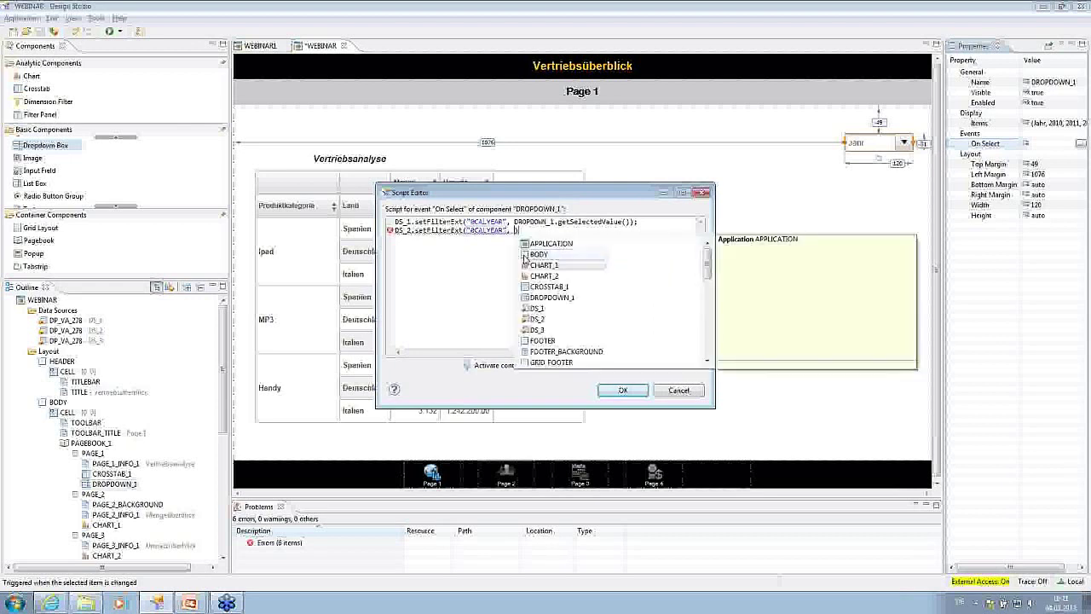
key(Return)
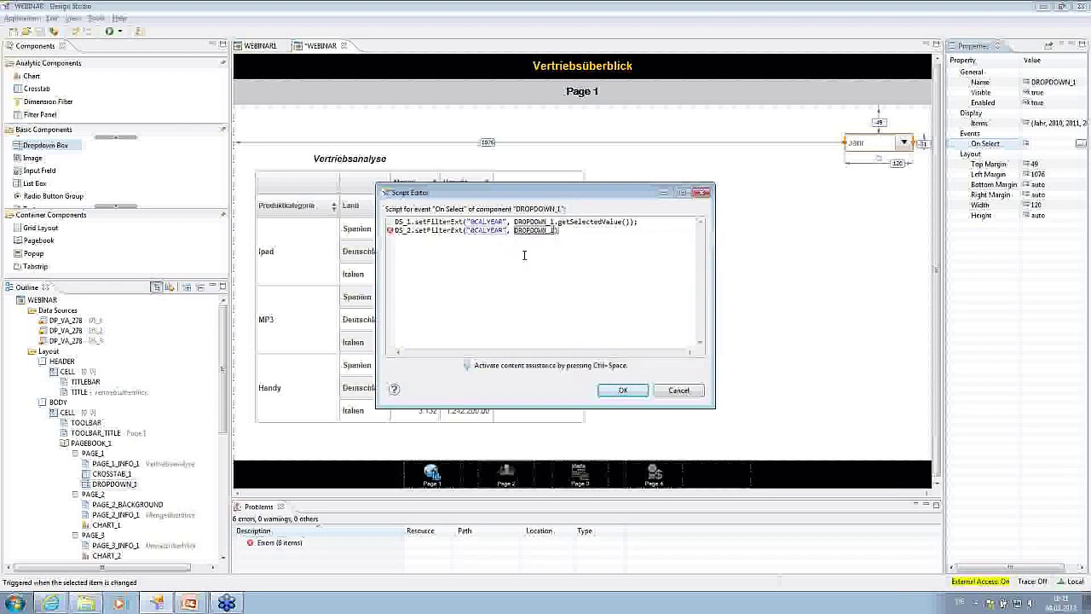
text(.g)
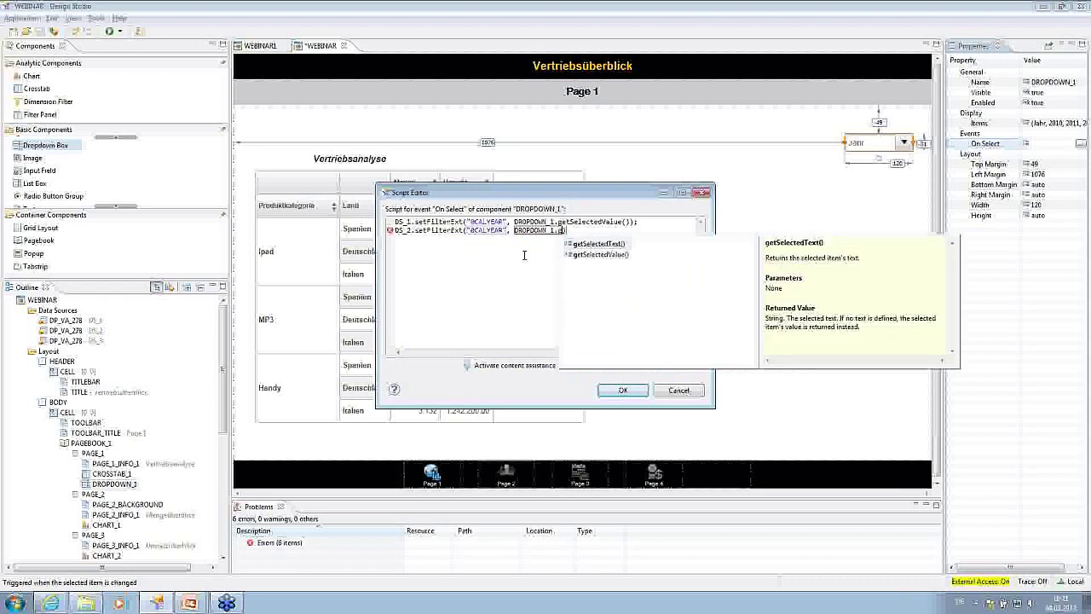
key(Down)
key(Return)
text();)
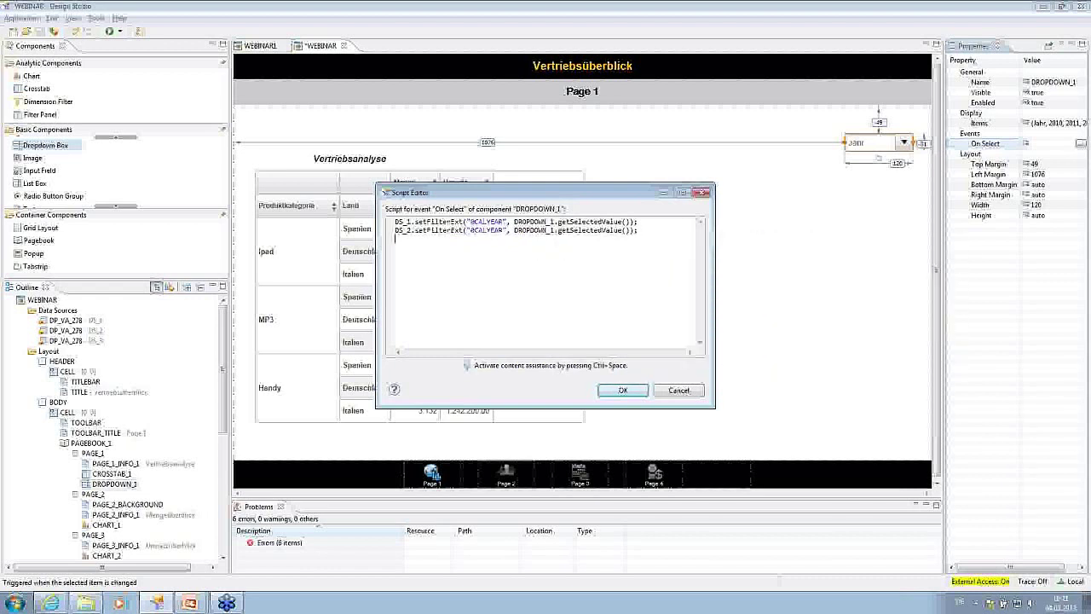
Step: Duplicate the DS_2 filter line below itself and change the copy's data source to DS_3
drag(394, 230, 638, 230)
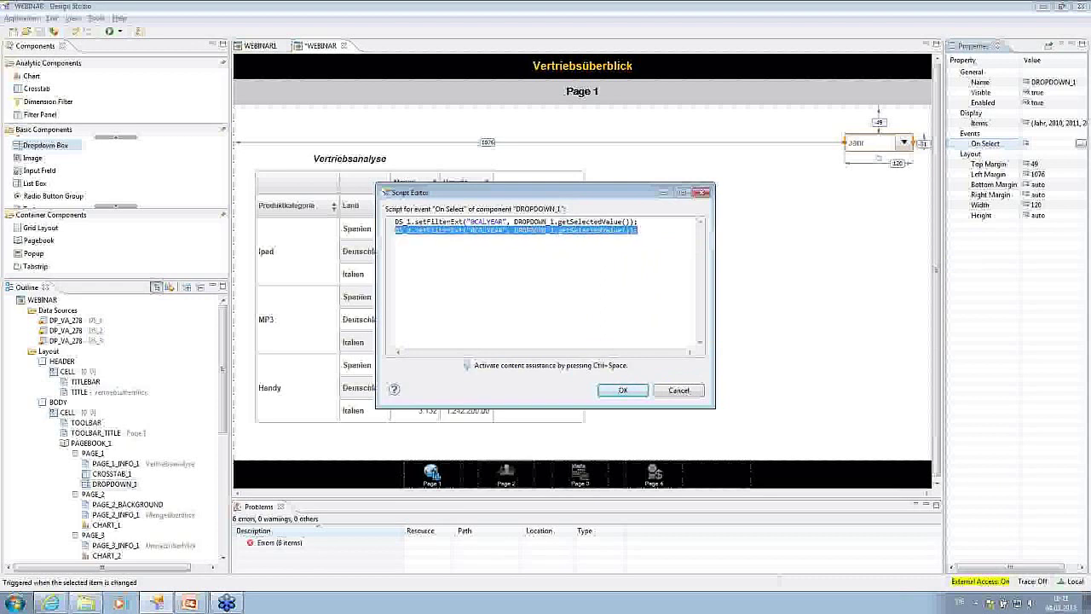
click(395, 238)
text(DS_2.setFilterExt("@CALYEAR", DROPDOWN_1.getSelectedValue());)
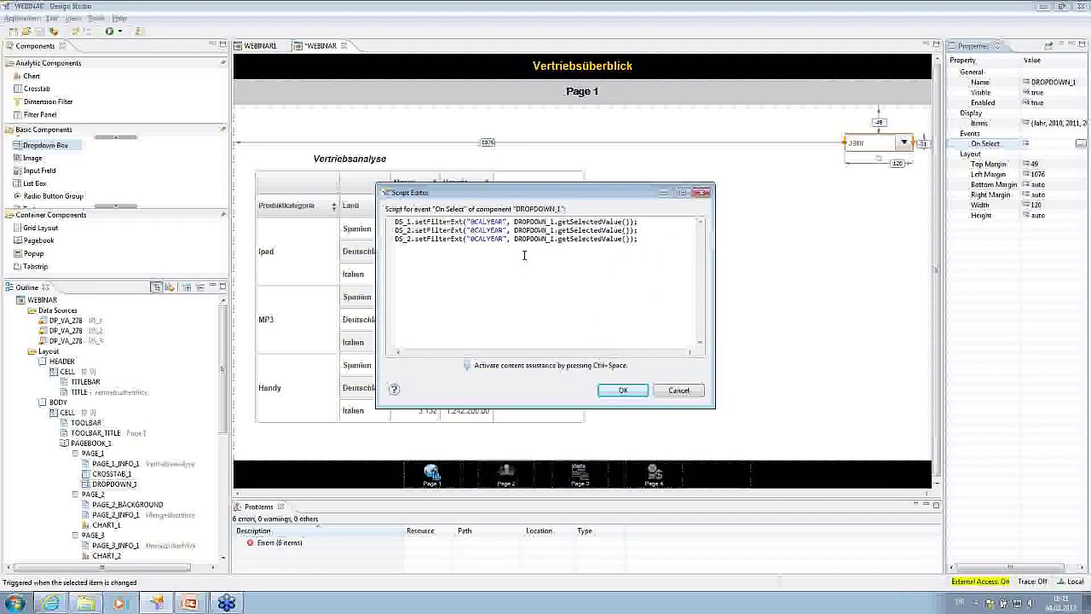
click(410, 239)
key(BackSpace)
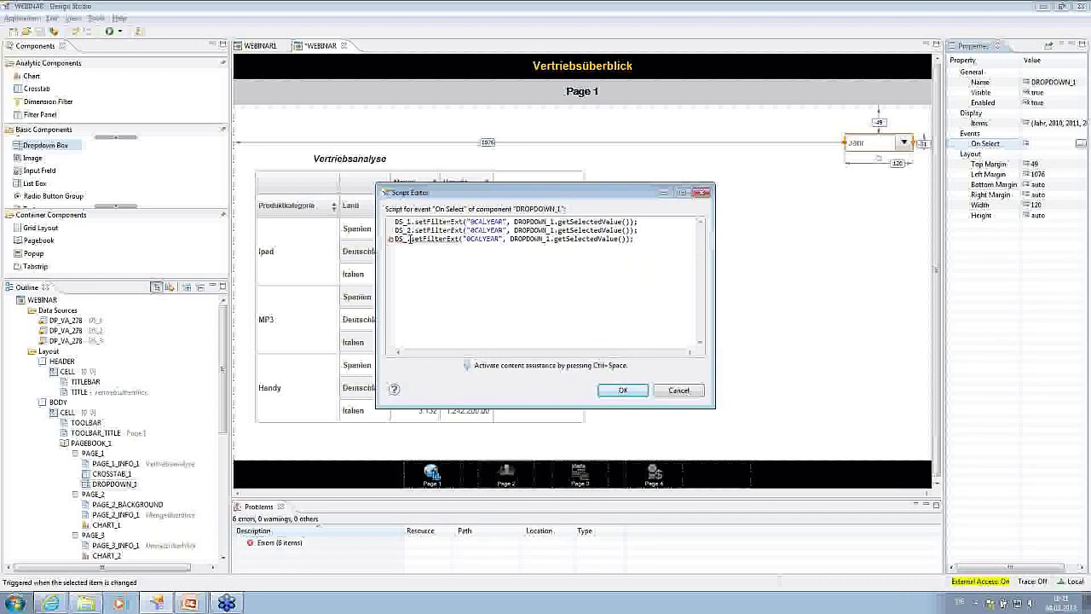
text(3)
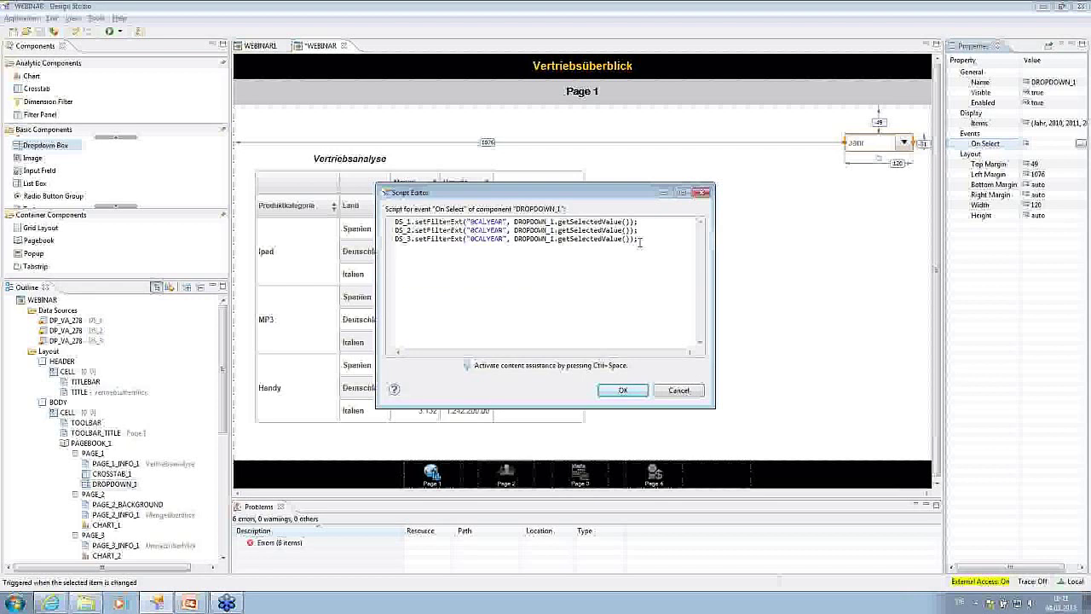
Step: Add the statement DS_1.moveDimensionToColumns("0CALYEAR"); below the filter lines and accept the script
text(DS_1.)
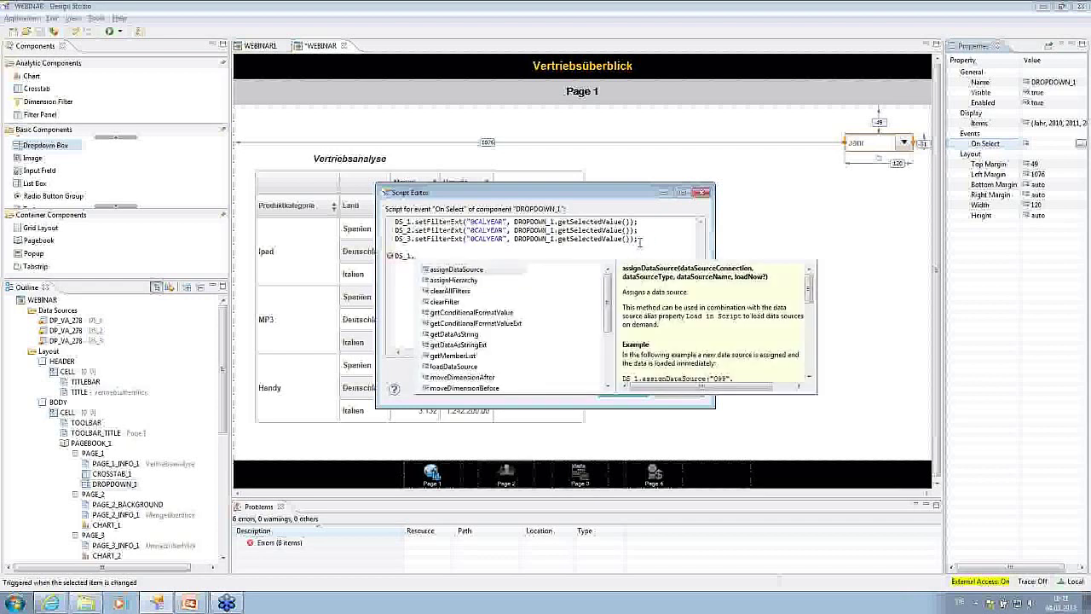
text(mov)
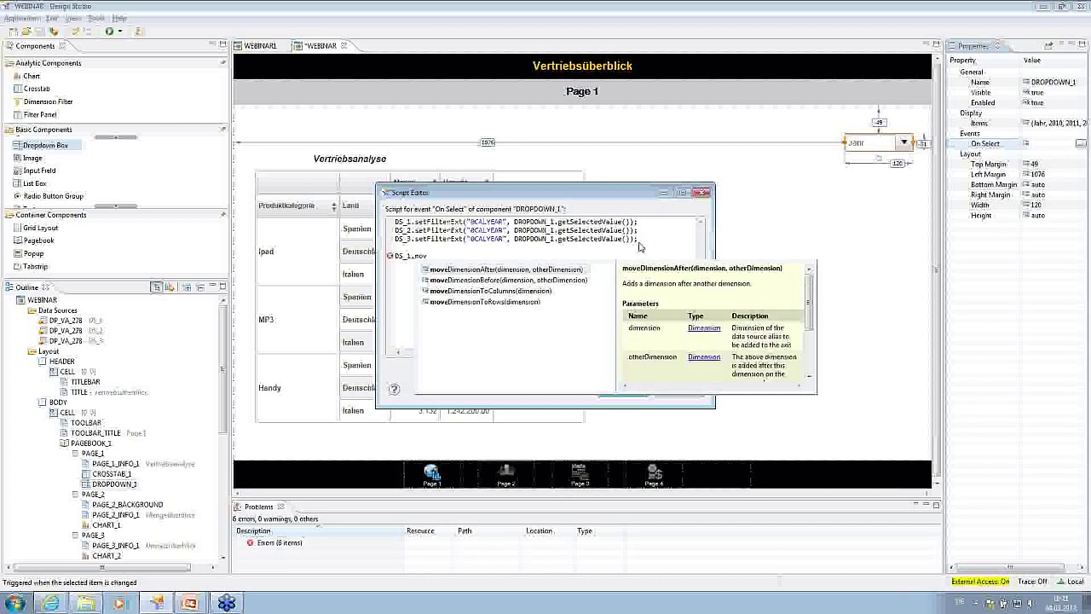
key(Down)
key(Down)
key(Return)
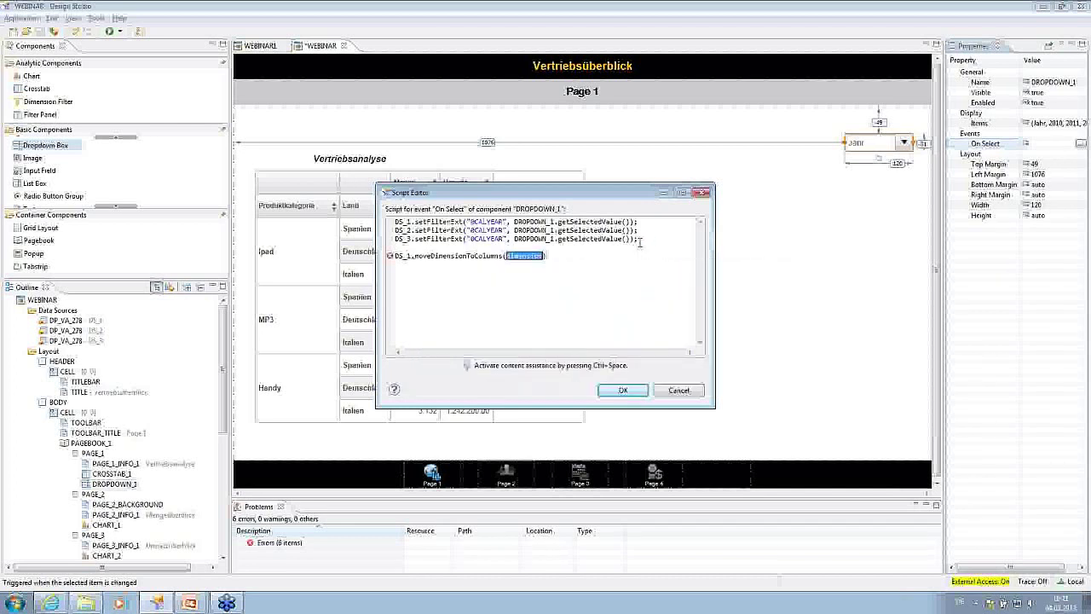
key(ctrl+space)
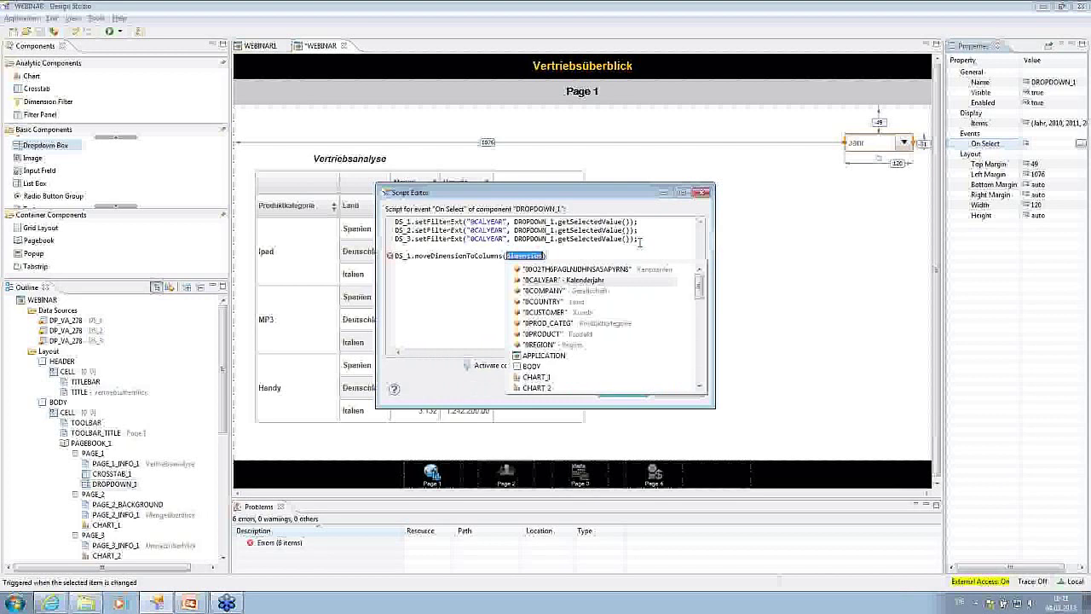
key(Return)
key(Return)
text(;)
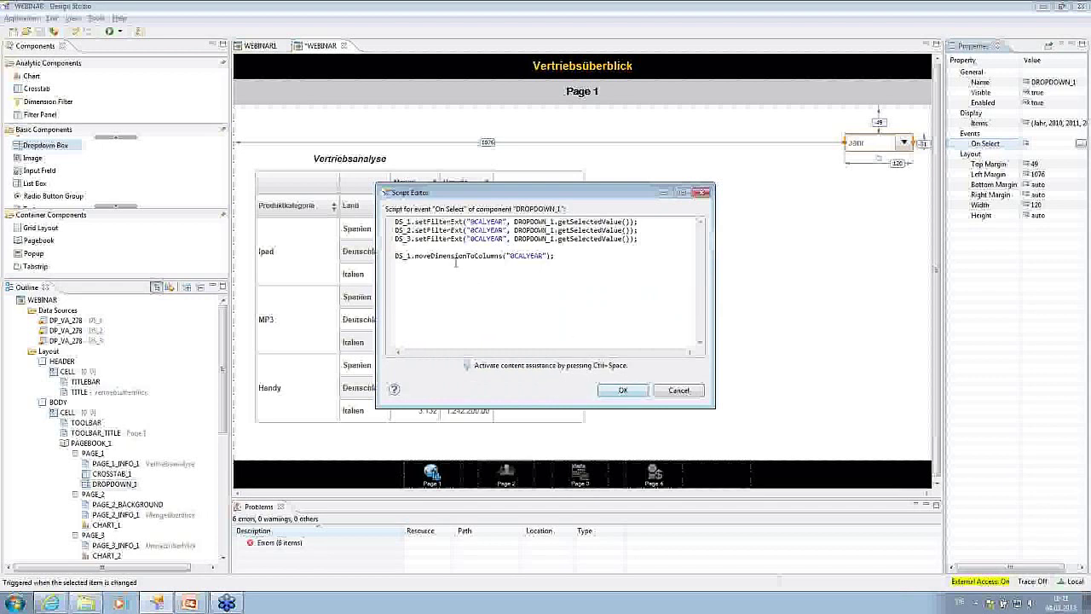
click(620, 391)
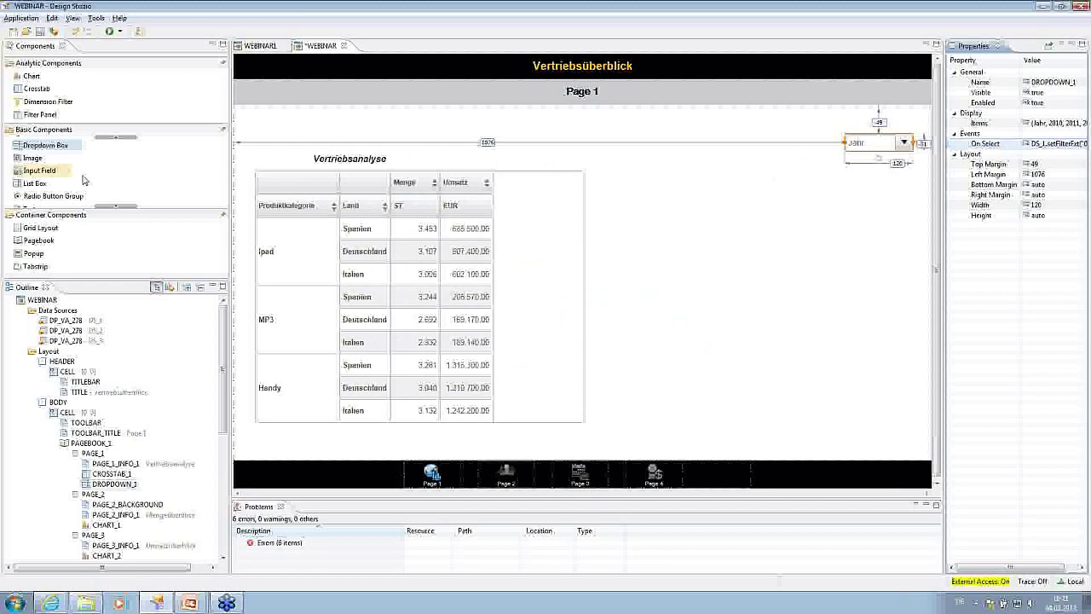
Step: Add a second dropdown box just below the year dropdown and give it the item values Land, DE, ES and IT
drag(30, 146, 847, 160)
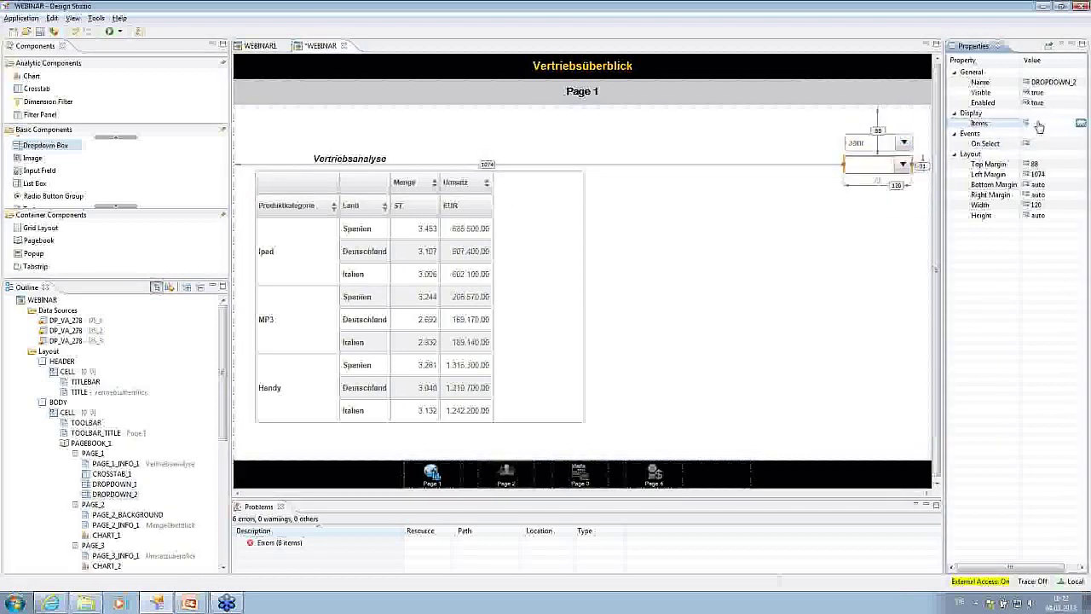
click(1080, 123)
click(645, 189)
text(Land)
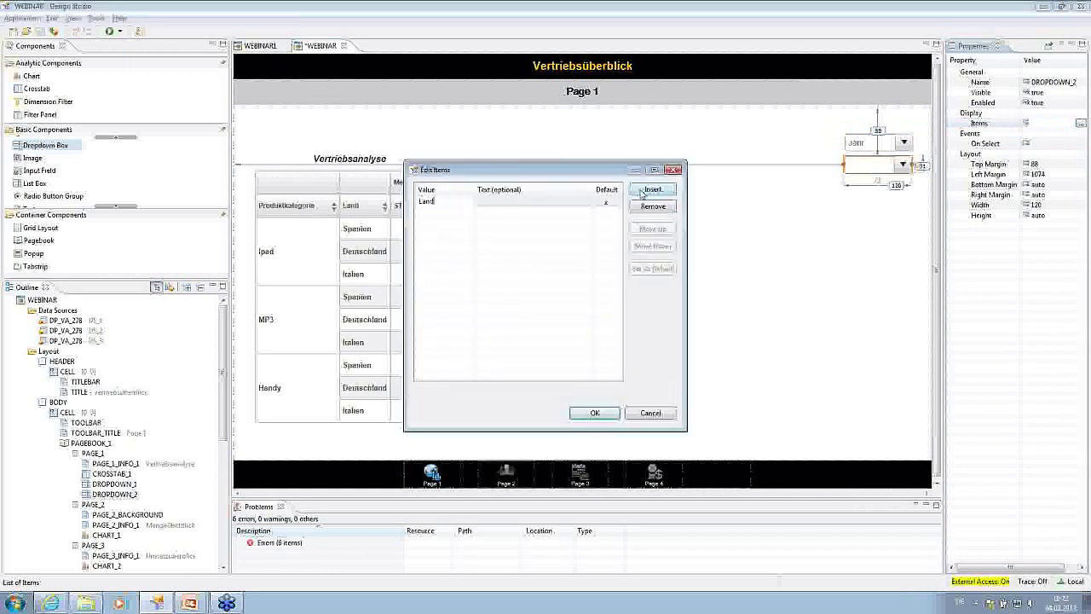
click(643, 191)
text(DE)
click(643, 191)
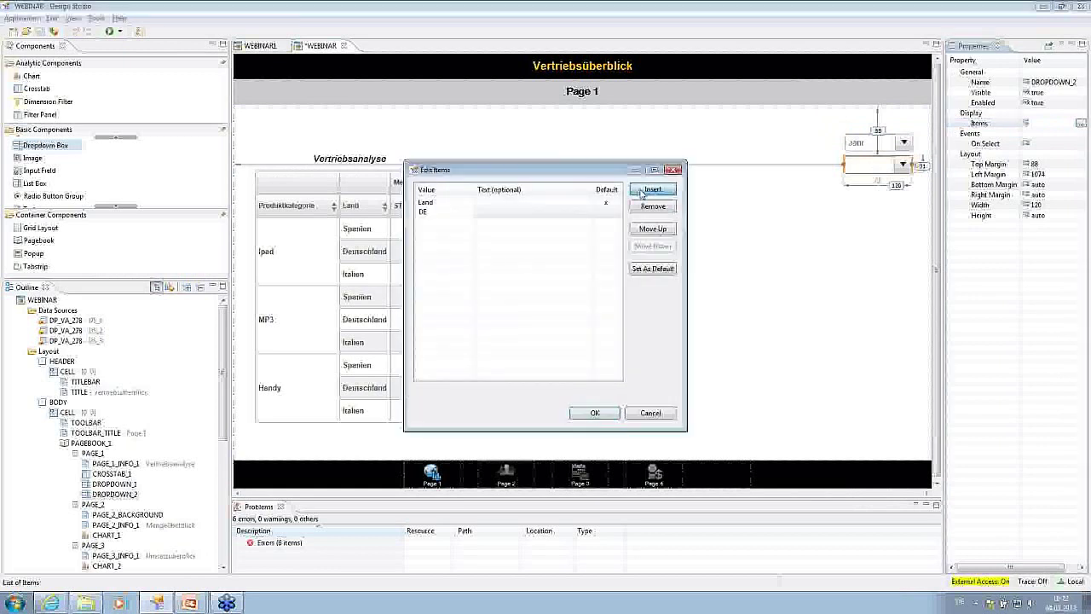
text(ES)
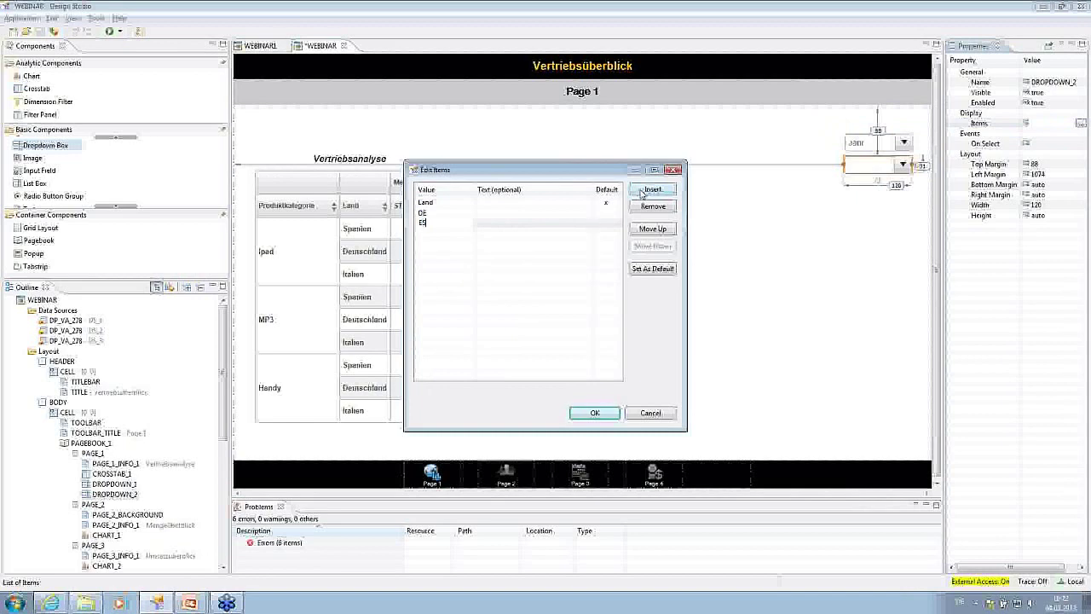
click(642, 191)
text(IT)
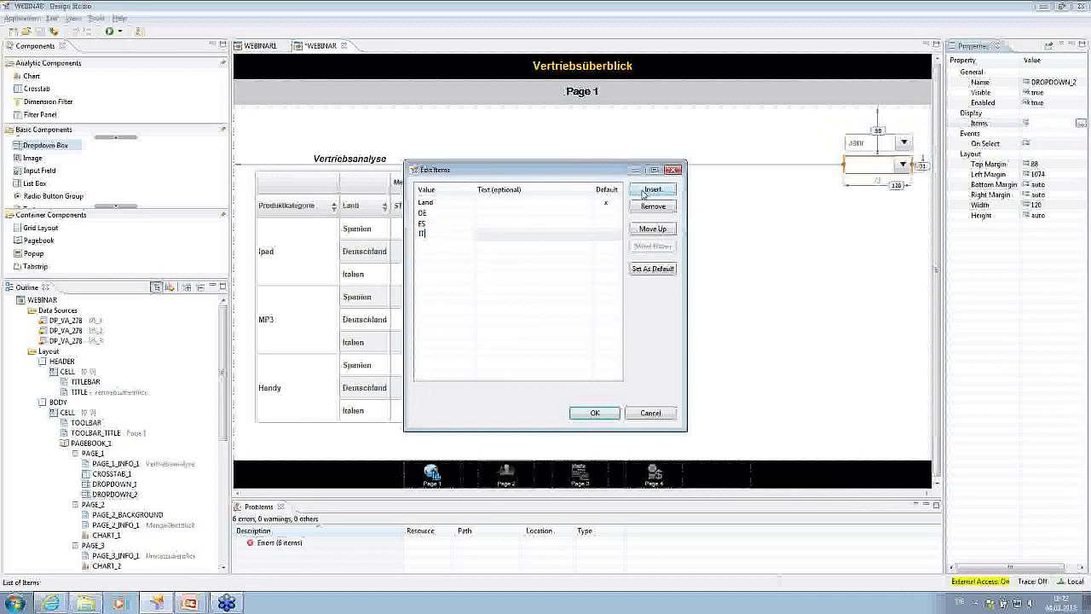
click(588, 413)
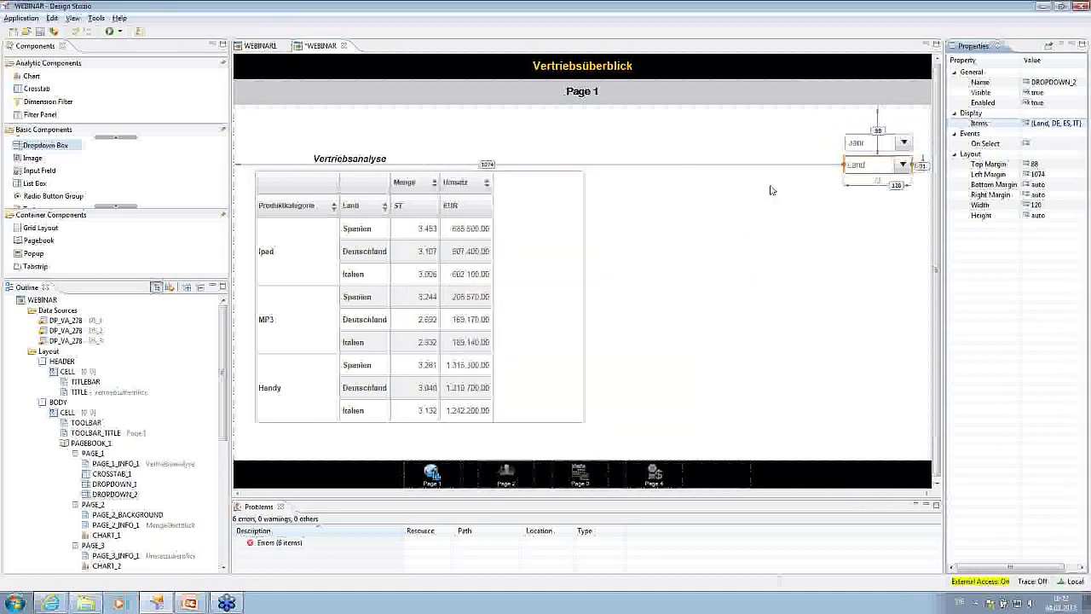
Step: In the country dropdown's On Select script, insert a setFilterExt call on DS_1 with dimension "0COUNTRY"
click(1031, 143)
click(1080, 144)
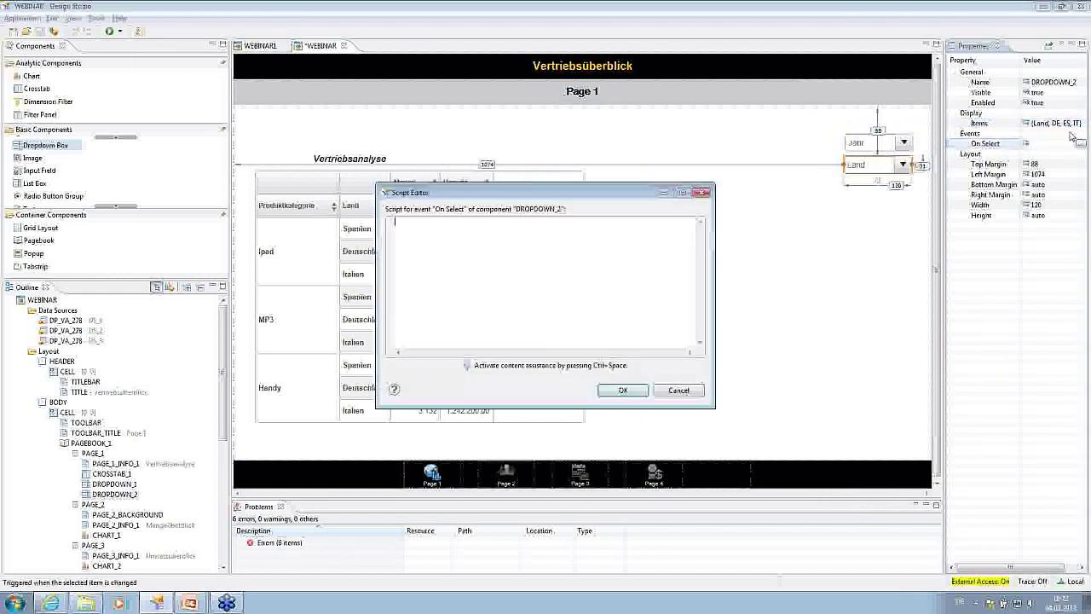
text(DS_1.)
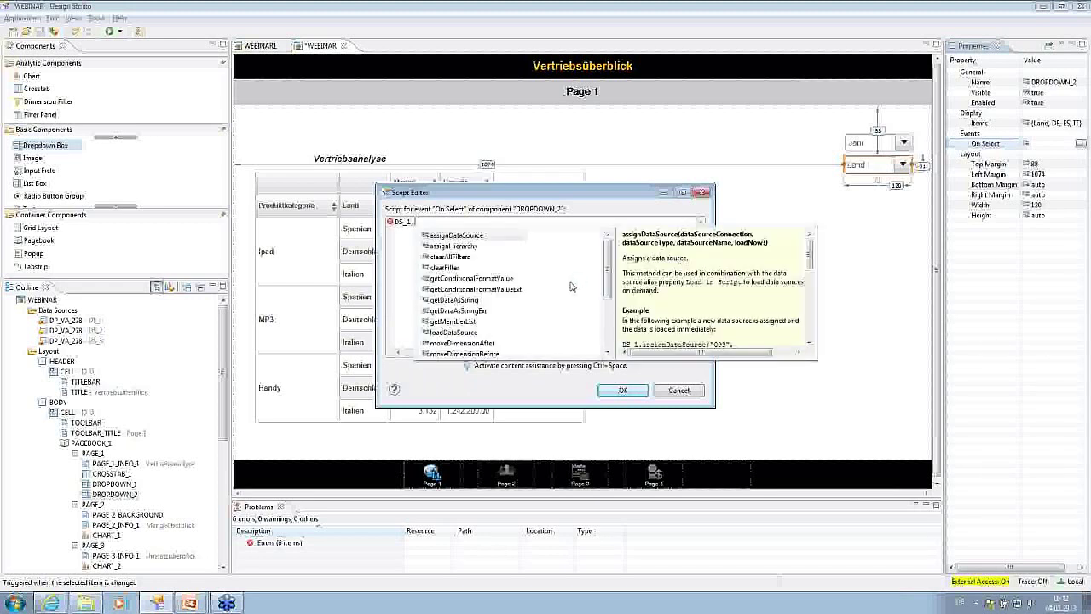
text(setFilterExt)
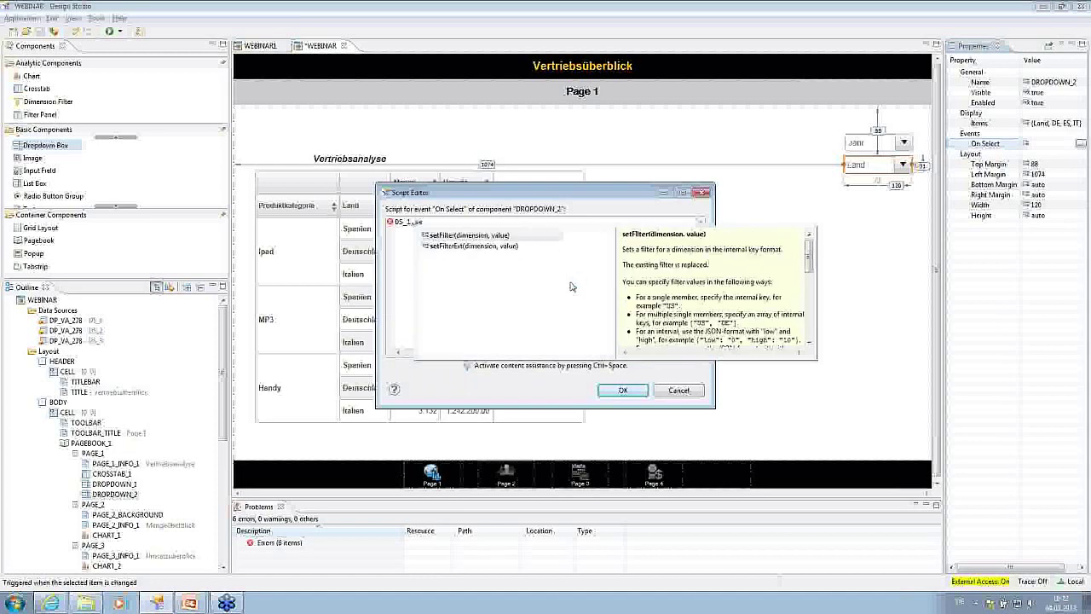
key(Return)
key(ctrl+space)
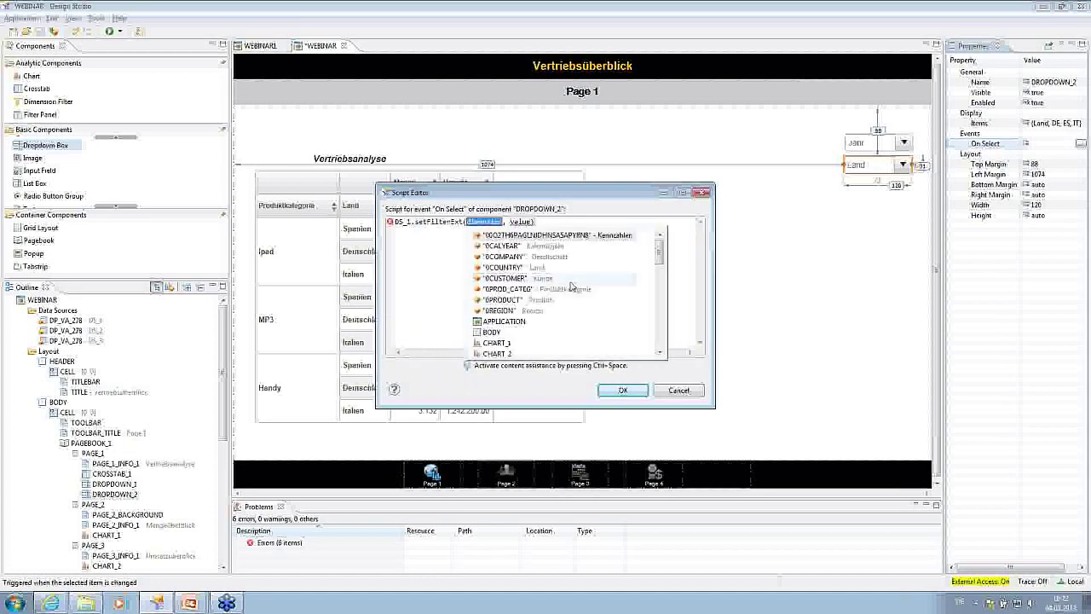
key(Down)
key(Down)
key(Down)
key(Return)
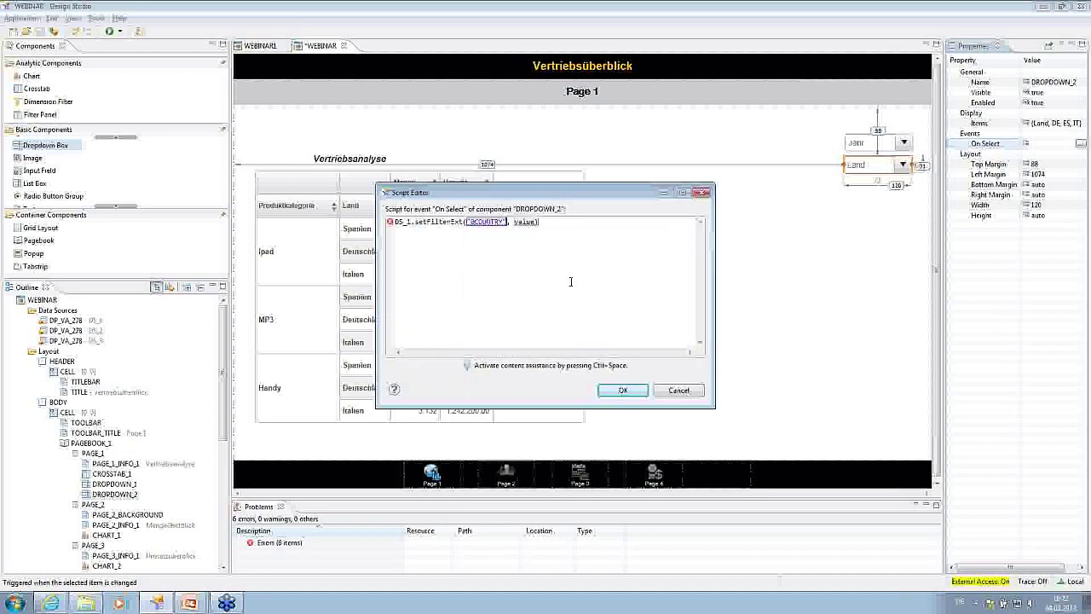
Step: Complete the DS_1 country filter call with the value DROPDOWN_2.getSelectedValue()
key(BackSpace)
key(BackSpace)
key(BackSpace)
key(BackSpace)
key(BackSpace)
key(ctrl+space)
key(Down)
key(Down)
key(Down)
key(Down)
key(Down)
key(Down)
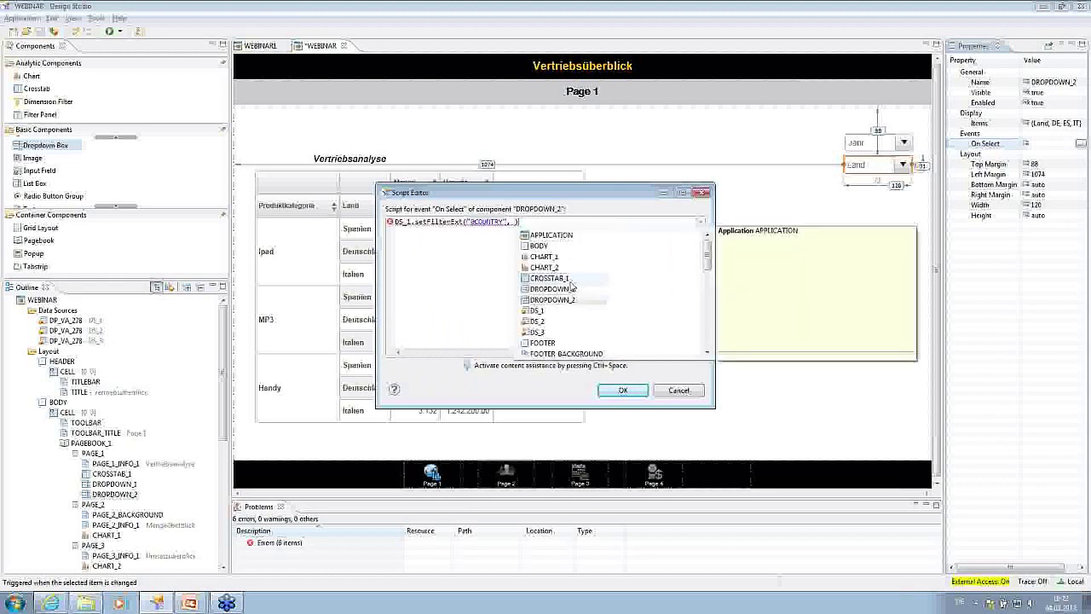
key(Return)
text(.g)
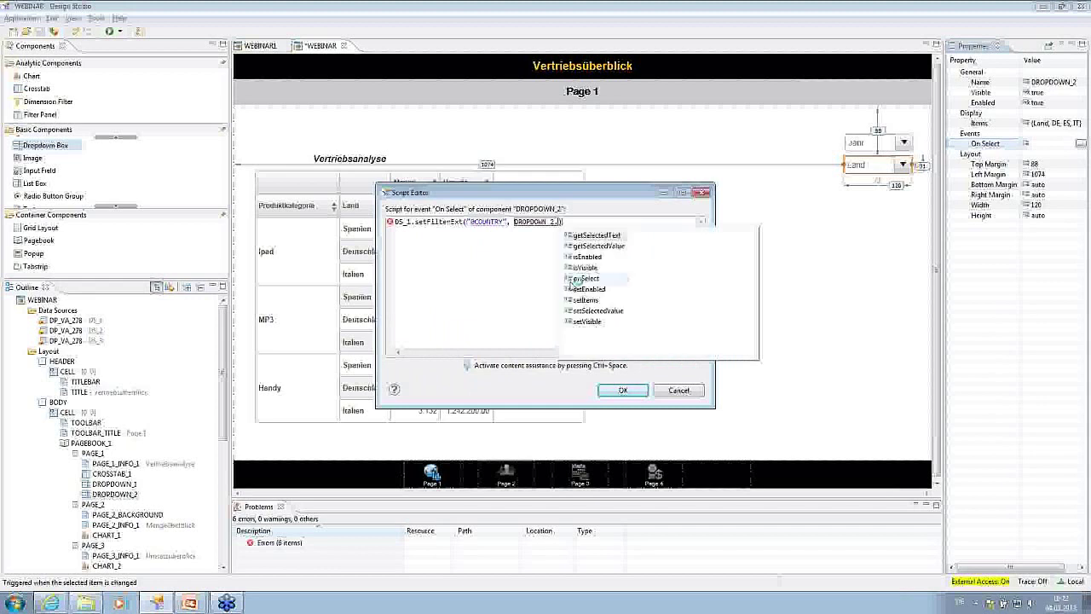
key(Down)
key(Return)
key(End)
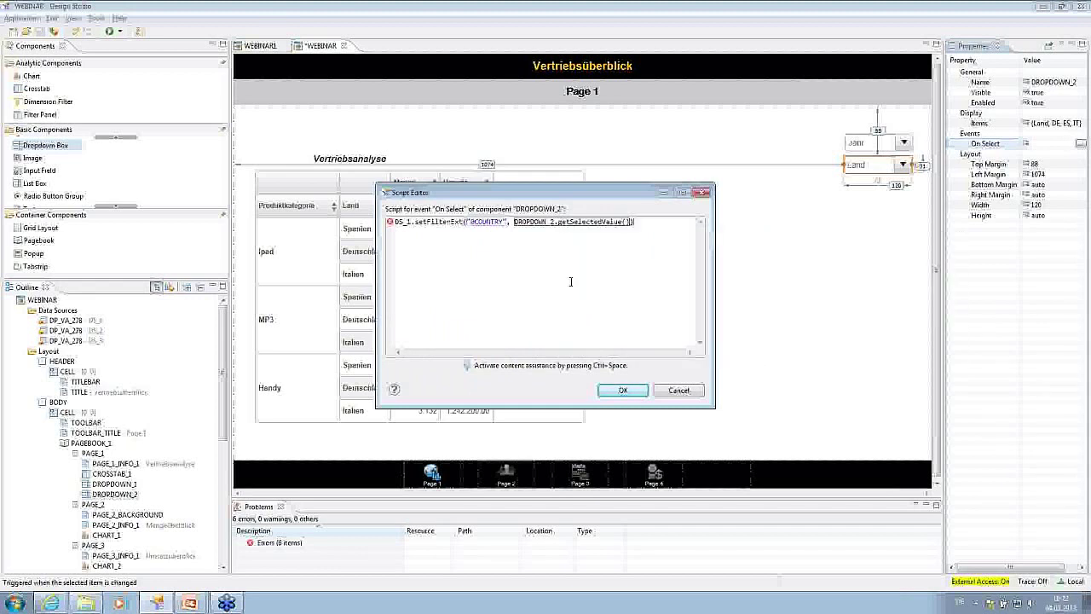
Step: Duplicate the DS_1 country filter line directly below itself and change the copy's data source to DS_2
key(shift+Left)
key(shift+Left)
key(shift+Left)
key(shift+Left)
key(shift+Left)
key(shift+Left)
key(shift+Left)
key(shift+Left)
key(shift+Left)
key(shift+Left)
key(shift+Left)
key(shift+Left)
key(shift+Left)
key(shift+Left)
key(shift+Left)
key(shift+Left)
key(shift+Left)
key(shift+Left)
key(shift+Left)
key(shift+Left)
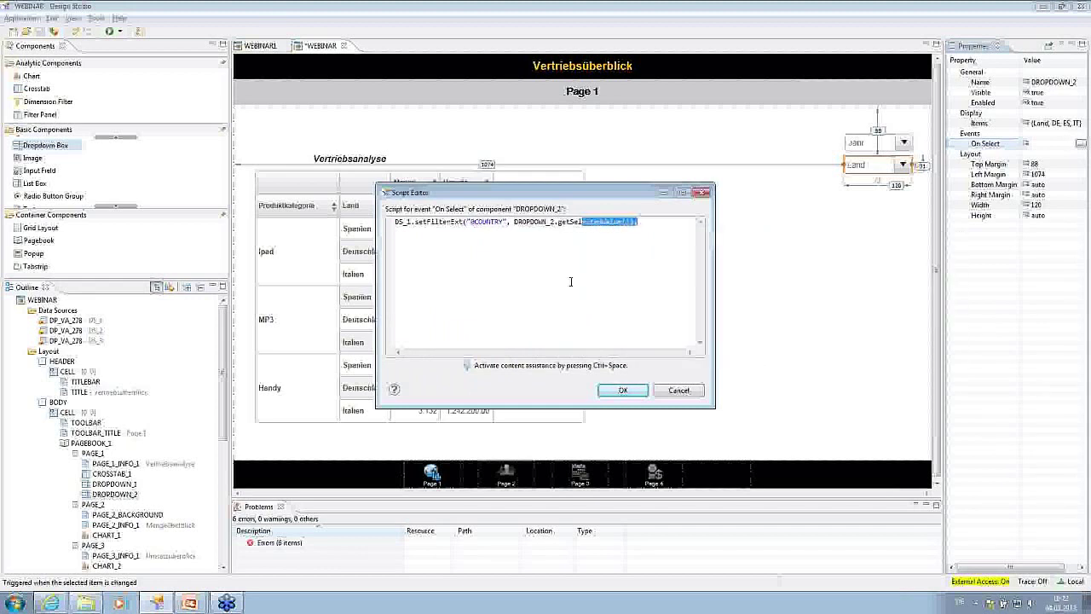
key(shift+Left)
key(shift+Left)
key(shift+Left)
key(shift+Left)
key(shift+Left)
key(shift+Left)
key(shift+Left)
key(shift+Left)
key(shift+Left)
key(shift+Left)
key(shift+Left)
key(shift+Left)
key(shift+Left)
key(shift+Left)
key(shift+Left)
key(shift+Left)
key(shift+Left)
key(shift+Left)
key(shift+Left)
key(shift+Left)
key(ctrl+c)
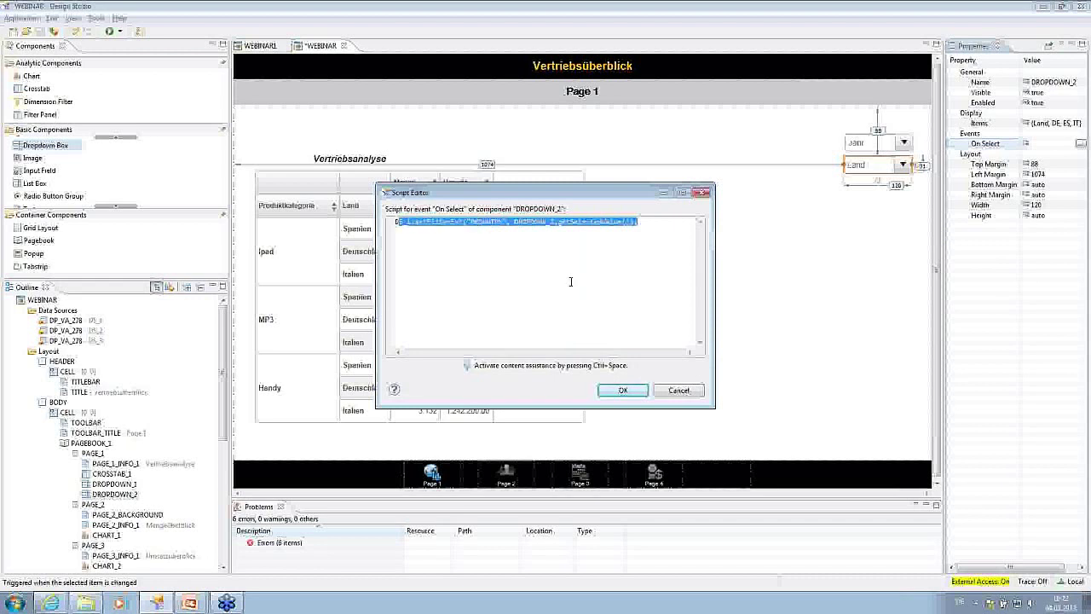
key(End)
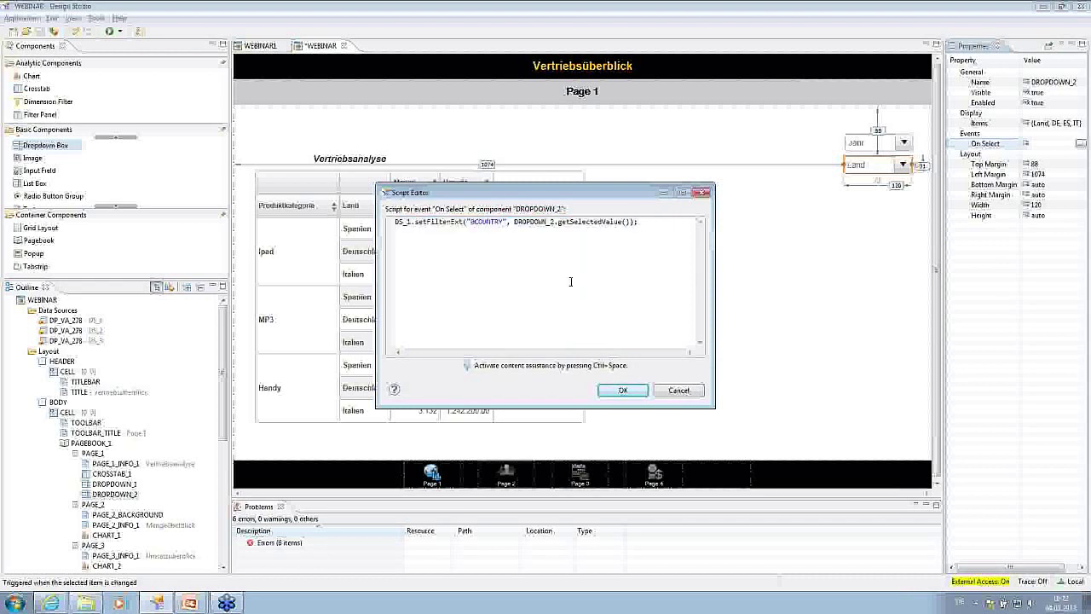
key(Return)
key(ctrl+v)
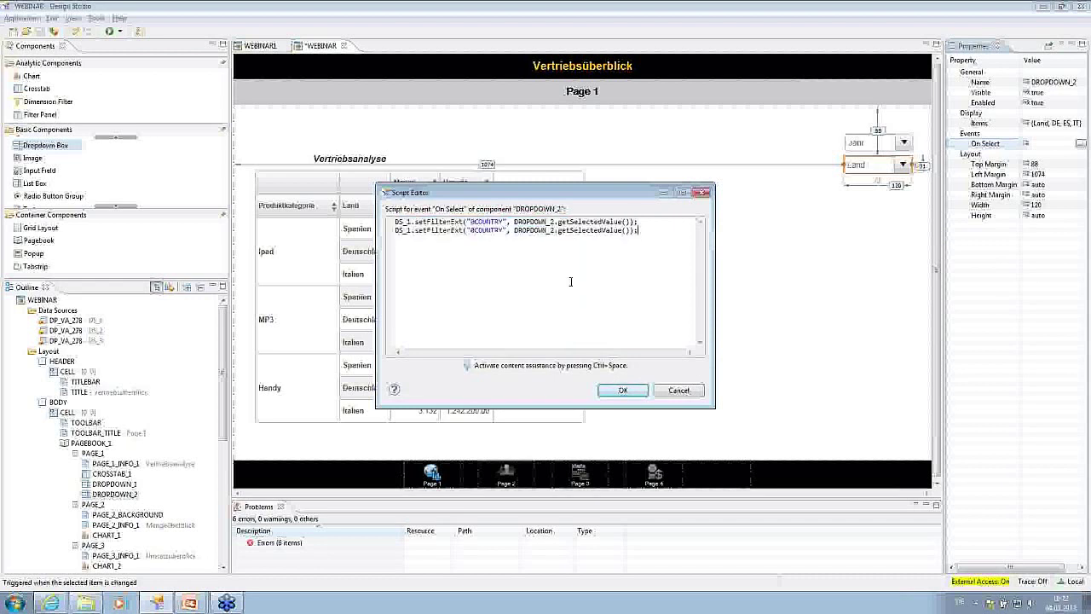
click(412, 230)
key(BackSpace)
text(2)
Step: Add a third copy of the country filter line and point it at DS_3
key(Return)
key(ctrl+v)
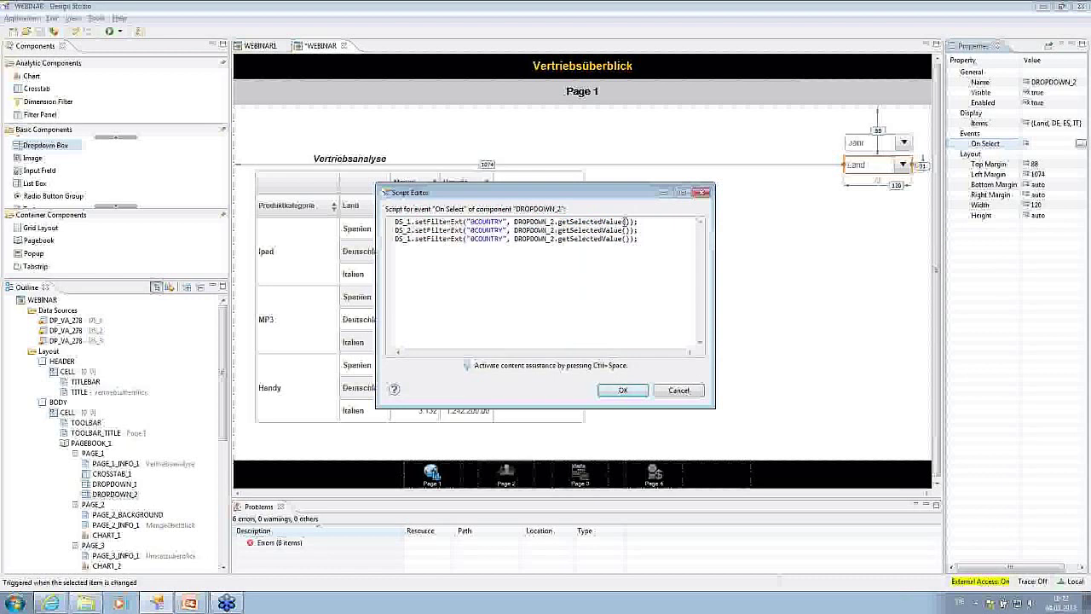
click(412, 239)
key(BackSpace)
text(2)
key(BackSpace)
text(3)
Step: Add the statement DS_1.moveDimensionToRows("0COUNTRY"); below the country filter lines and accept the script
text(DS)
text(_1.)
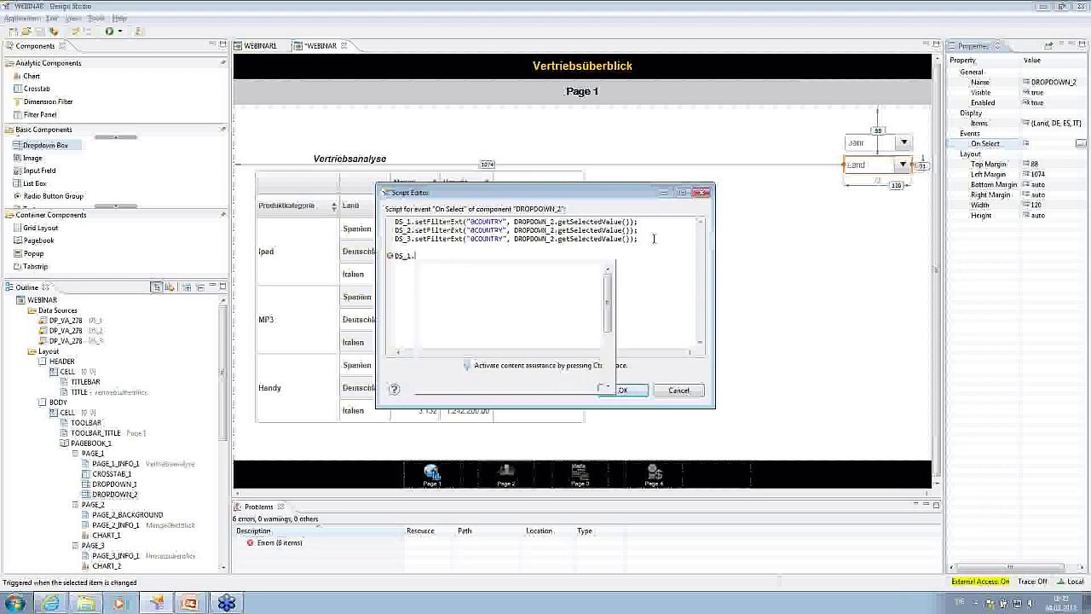
text(m)
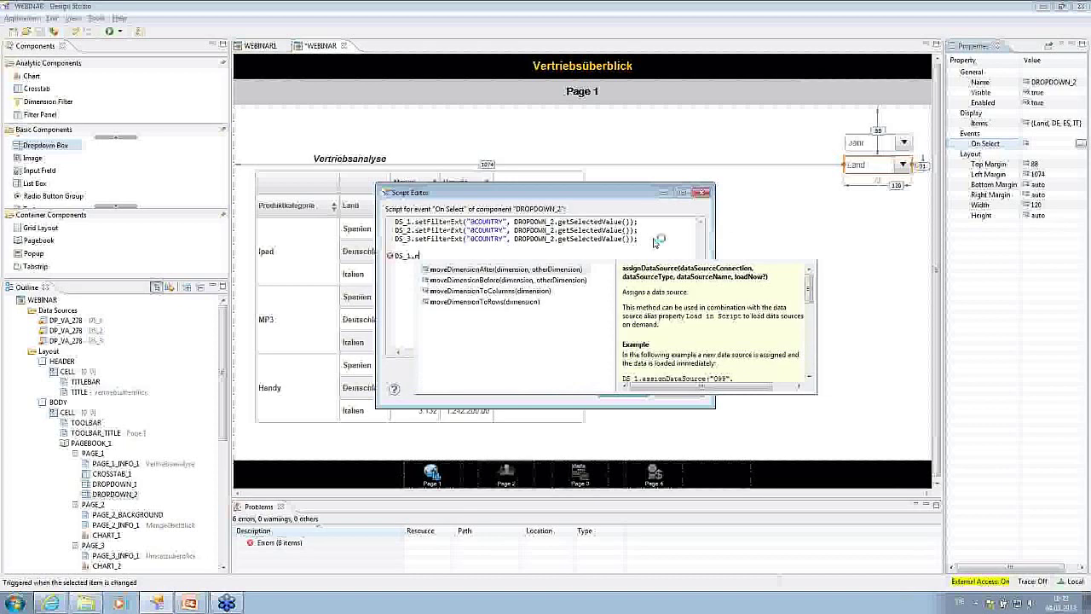
key(Down)
key(Down)
key(Down)
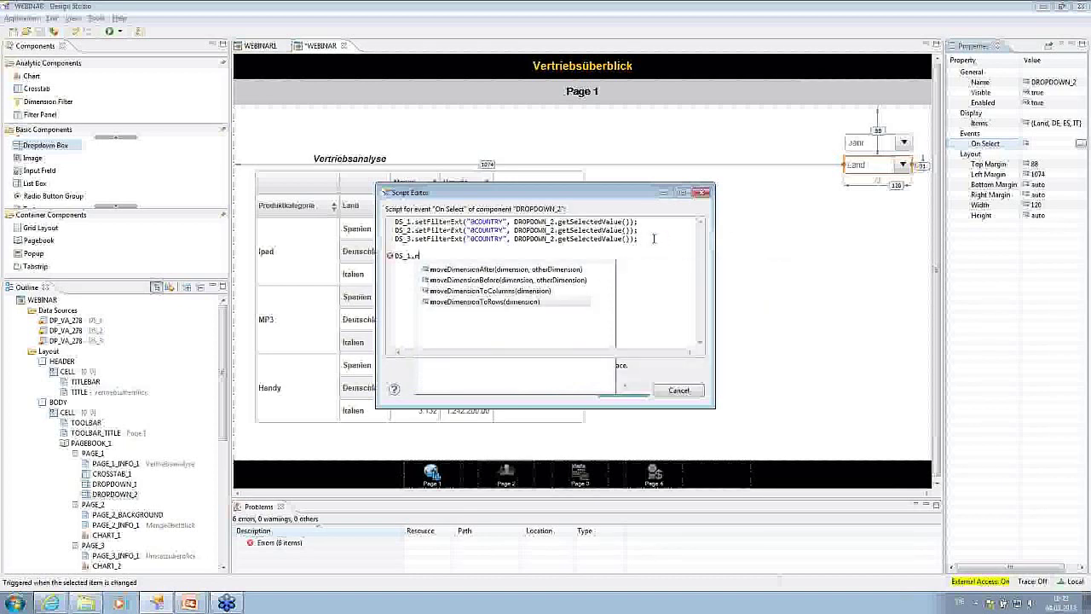
key(Return)
key(ctrl+space)
key(Down)
key(Down)
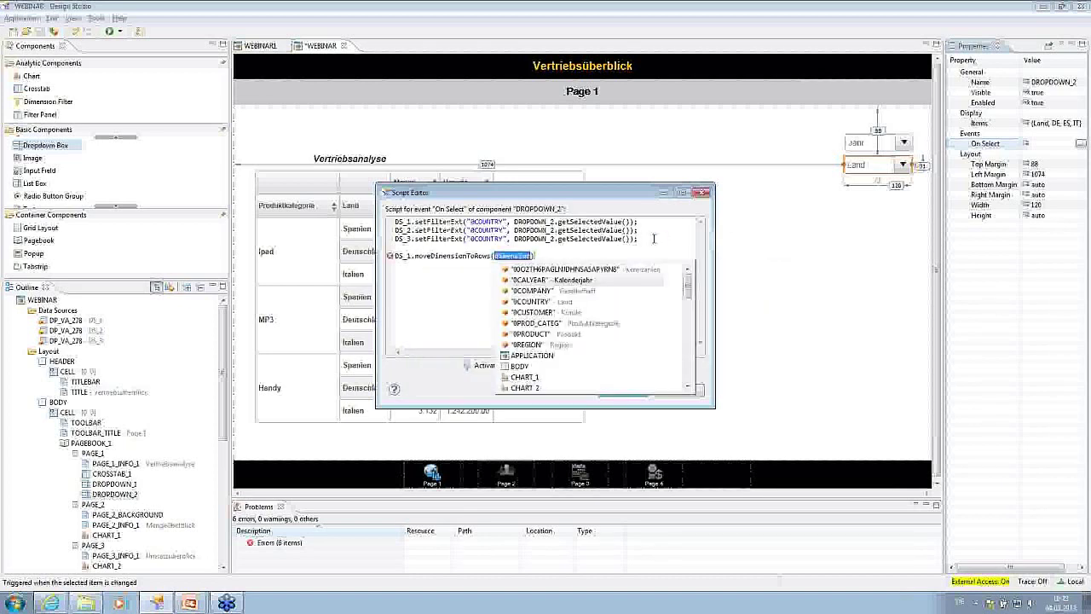
key(Down)
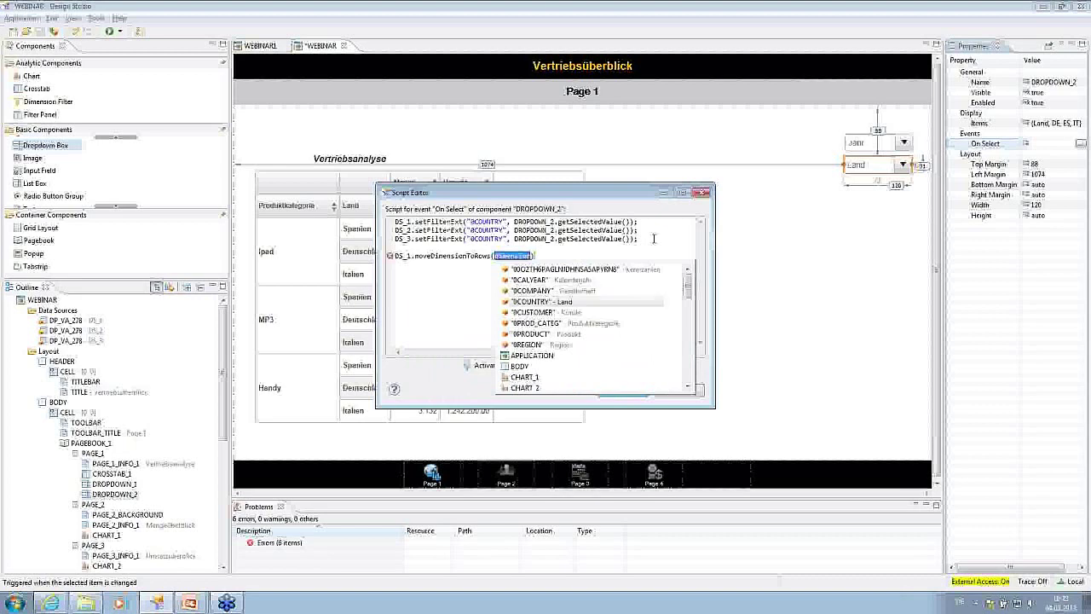
key(Return)
text(;)
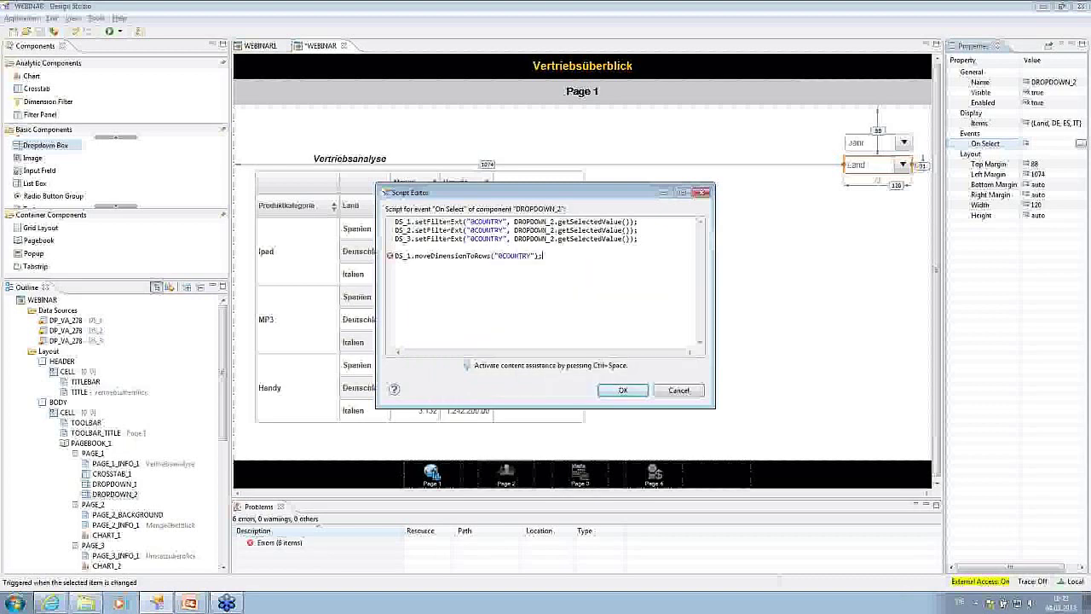
click(623, 389)
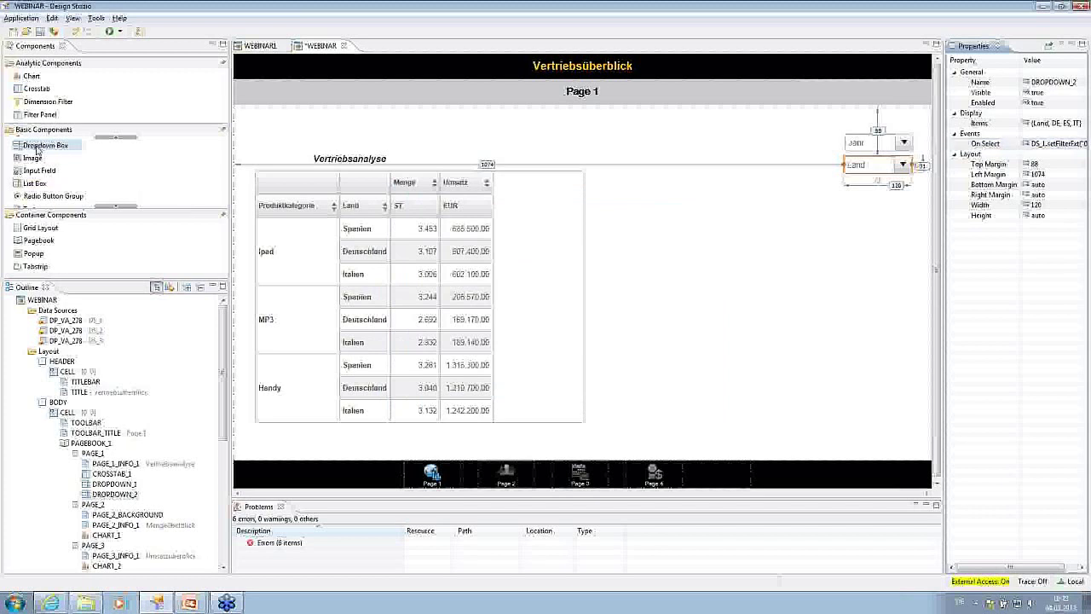
Step: Add a third dropdown box just below the country dropdown and give it the first item value Region
drag(37, 149, 855, 181)
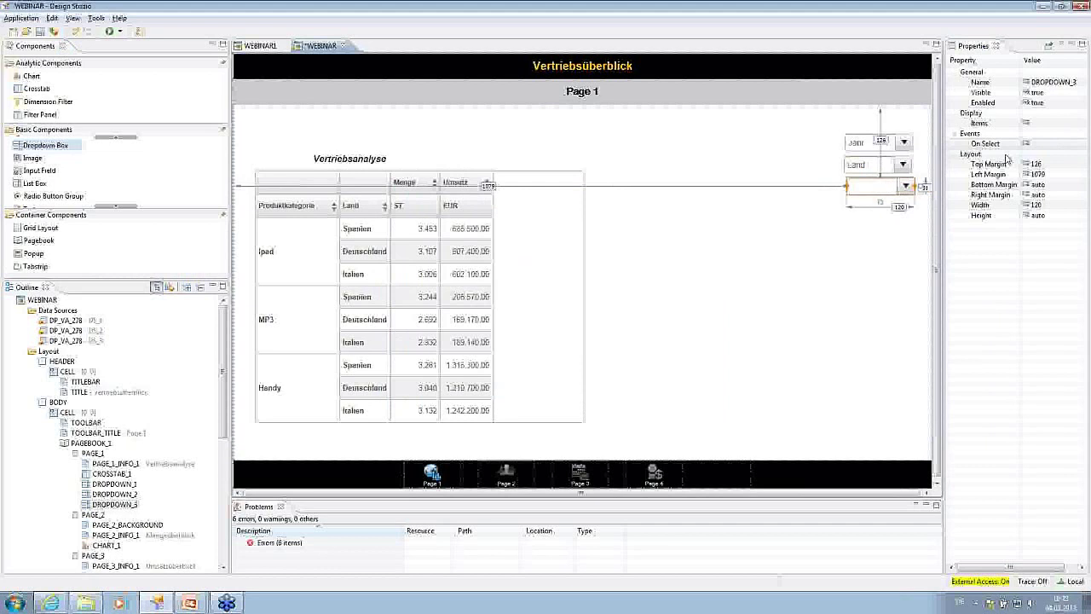
click(1040, 122)
click(1081, 123)
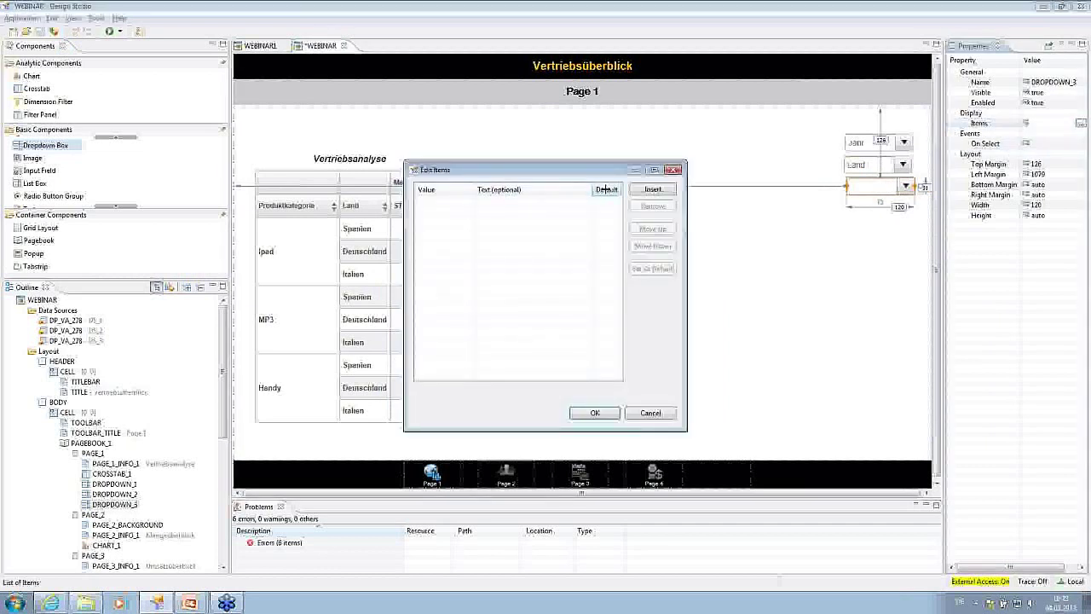
click(652, 189)
text(Reg)
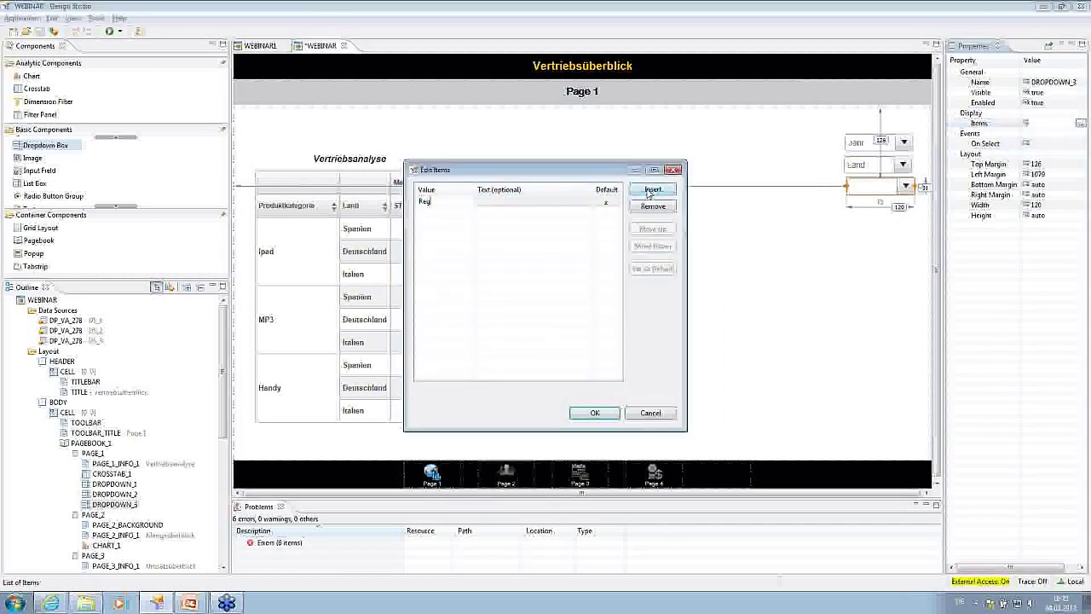
text(ion)
Step: Add the items 17 with text Berlin and 18 with text Stuttgart to the new dropdown
click(649, 190)
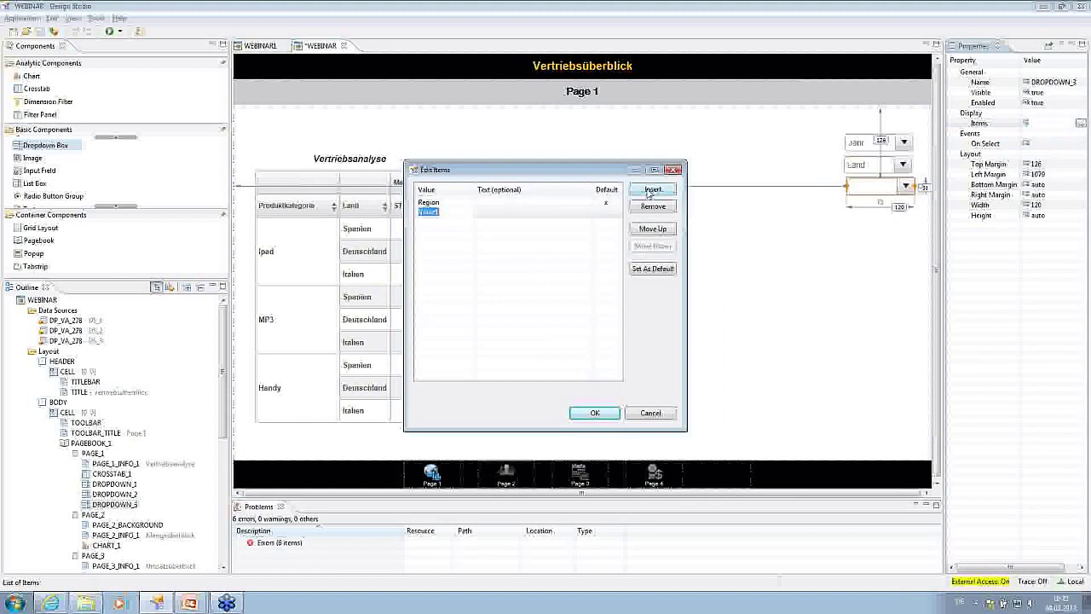
text(17)
key(Tab)
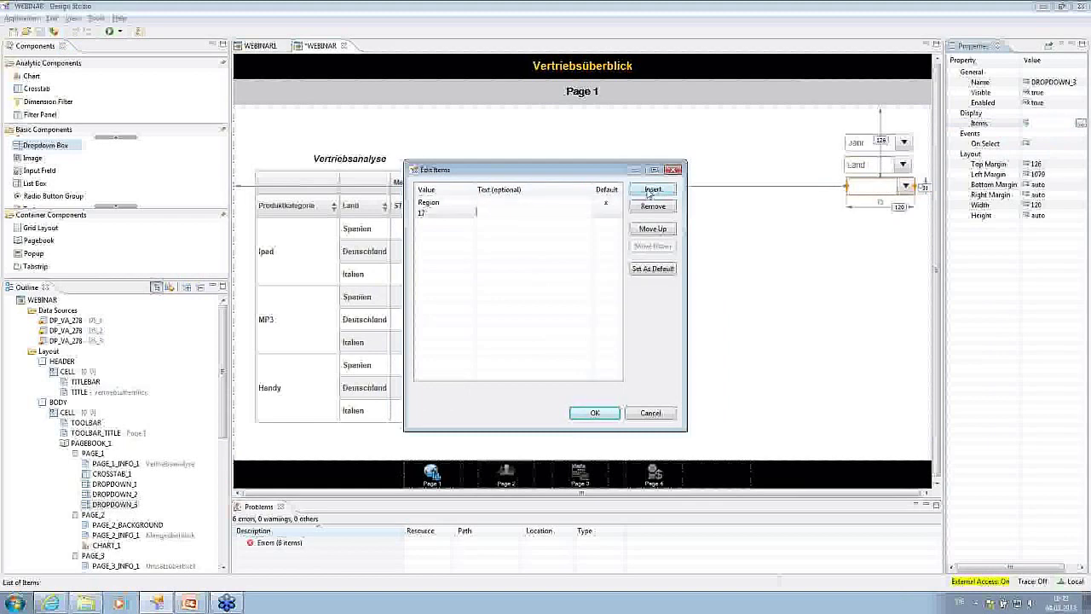
text(Berlin)
click(652, 188)
text(18)
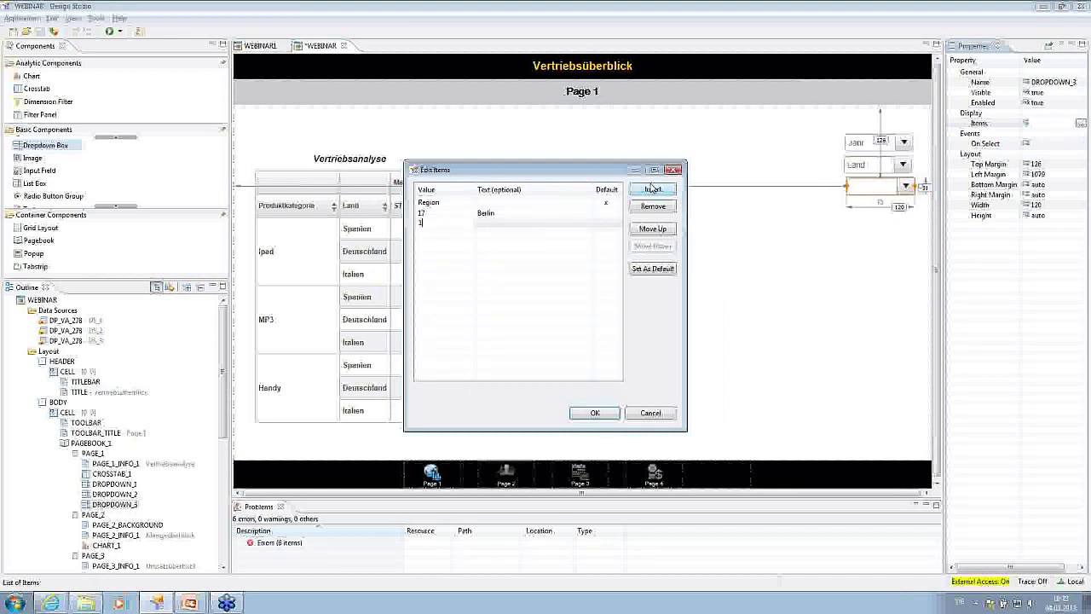
key(Tab)
text(Stuttgart)
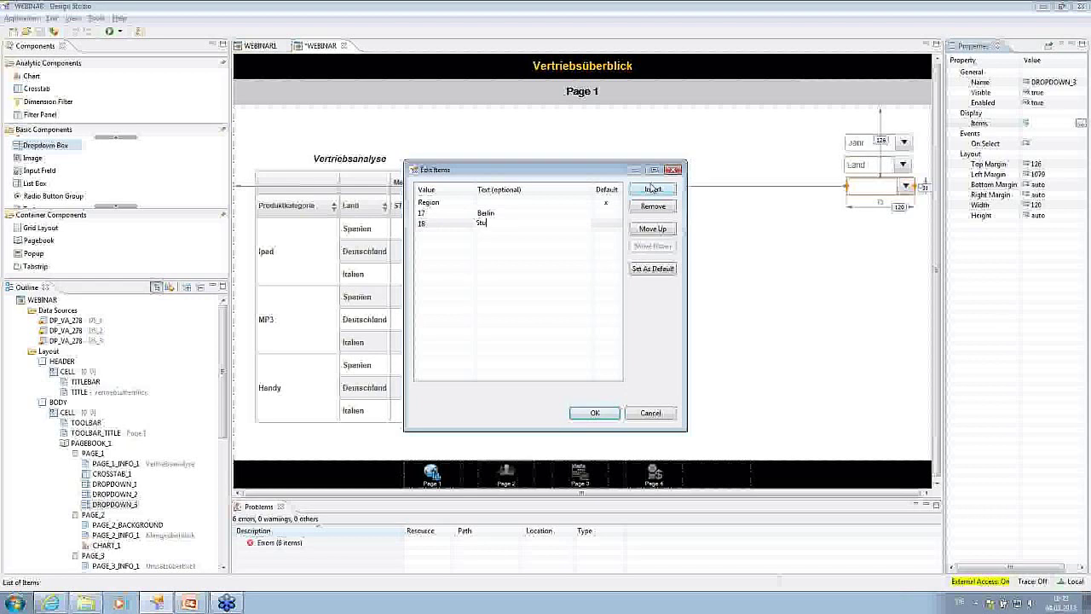
Step: Add the items 19 with text Madrid and 20 with text Barcelona to the region dropdown
click(653, 188)
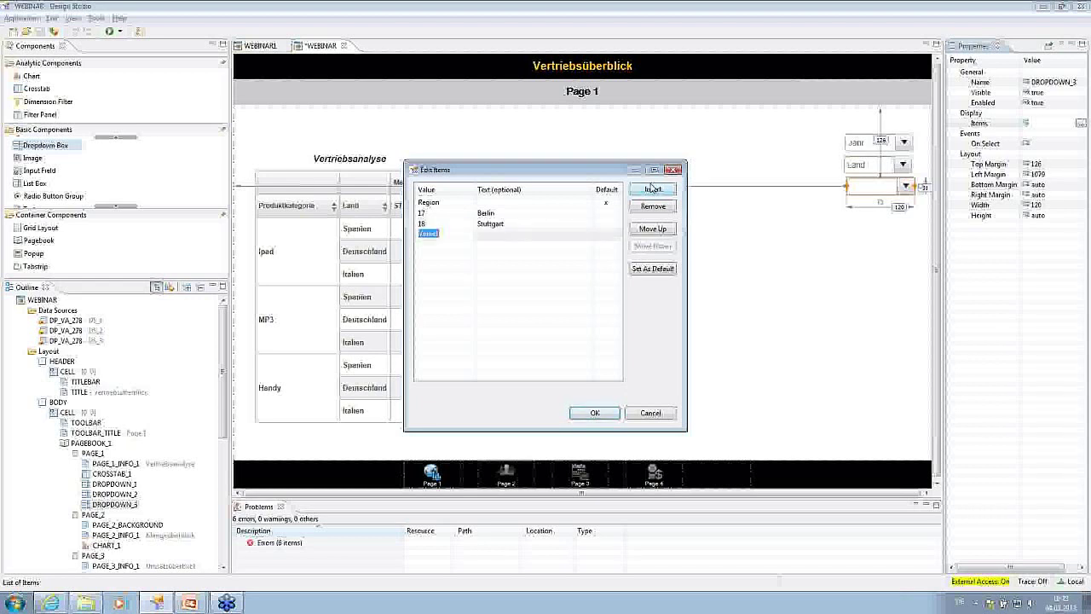
text(19)
key(Tab)
text(Madrid)
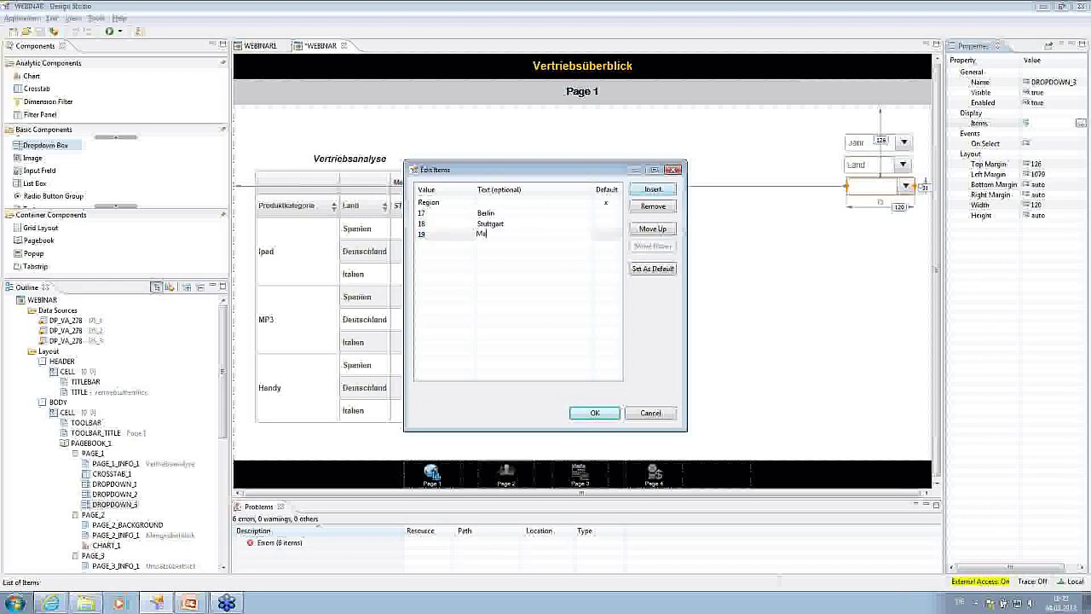
click(652, 189)
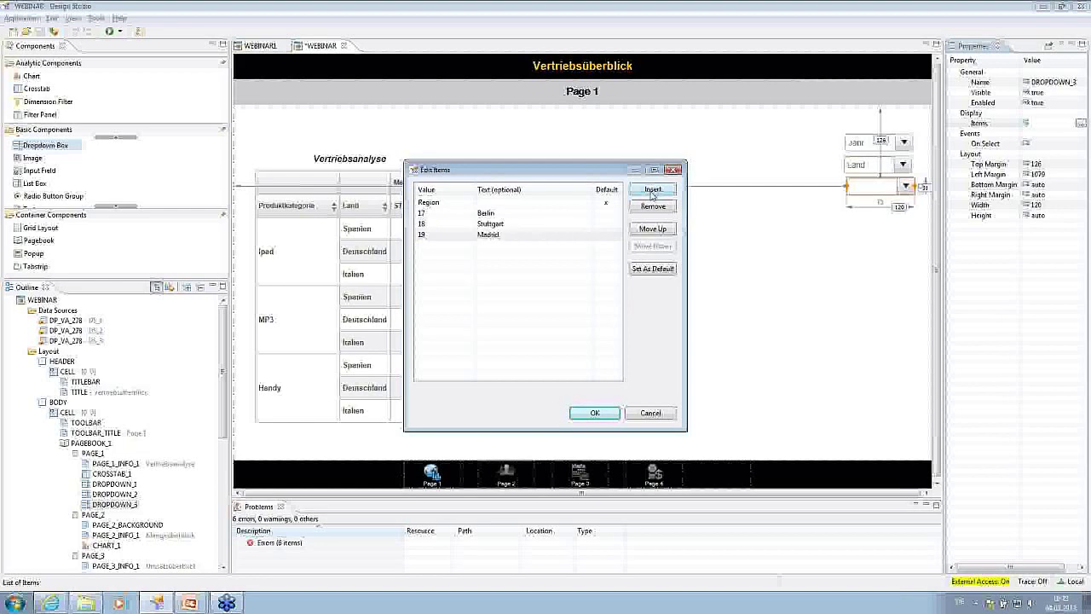
text(20)
key(Tab)
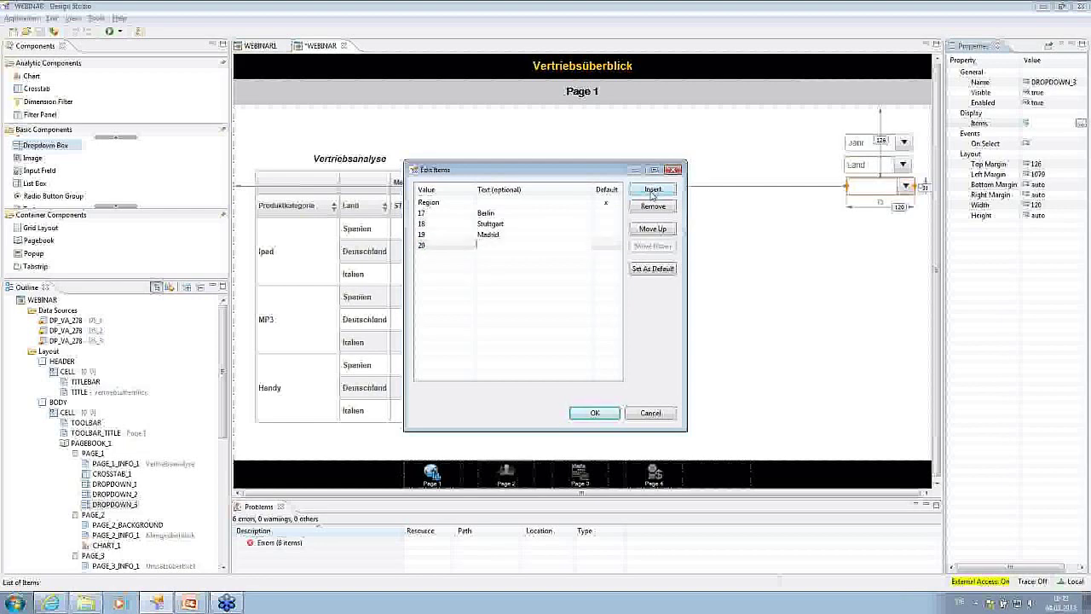
text(Barcelona)
Step: Add the items 21 with text Mailand and 22 with text Rom, and accept the region dropdown's item list
key(Return)
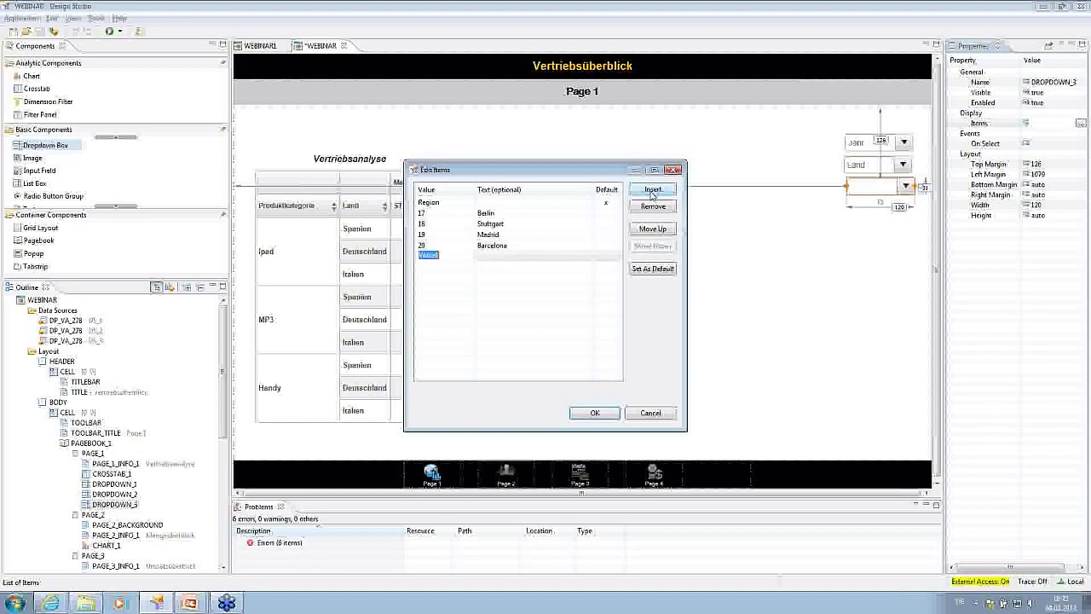
text(21)
key(Tab)
text(Mail)
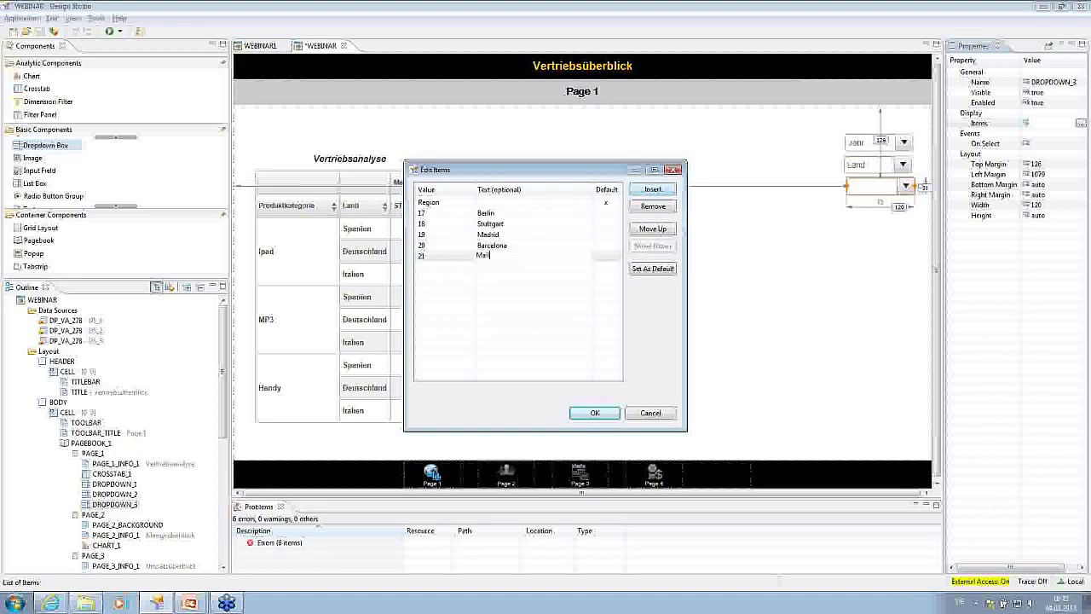
text(and)
click(652, 189)
text(22)
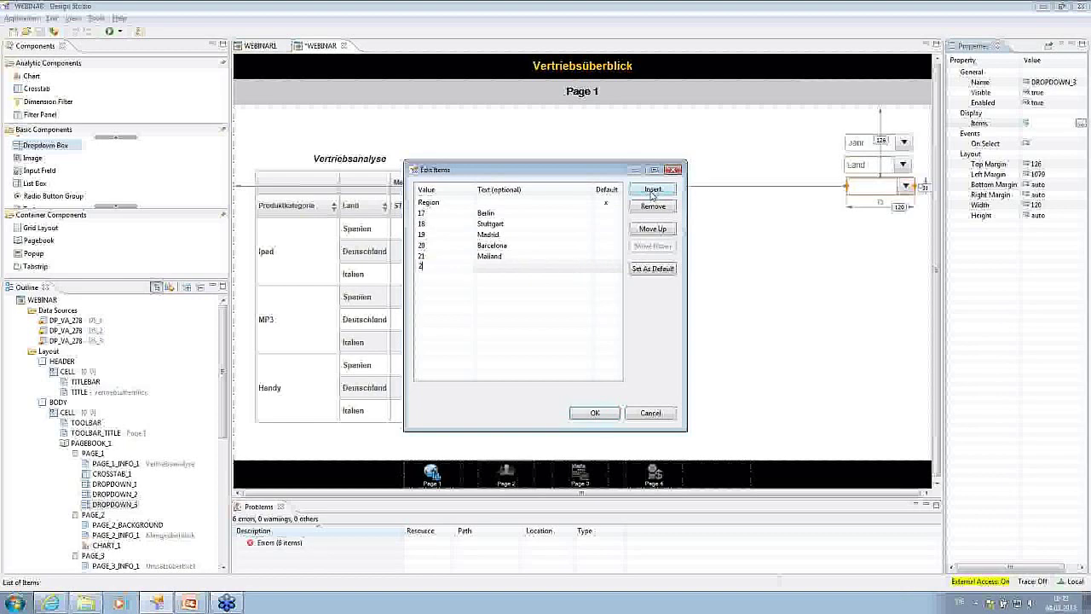
key(Tab)
text(Rom)
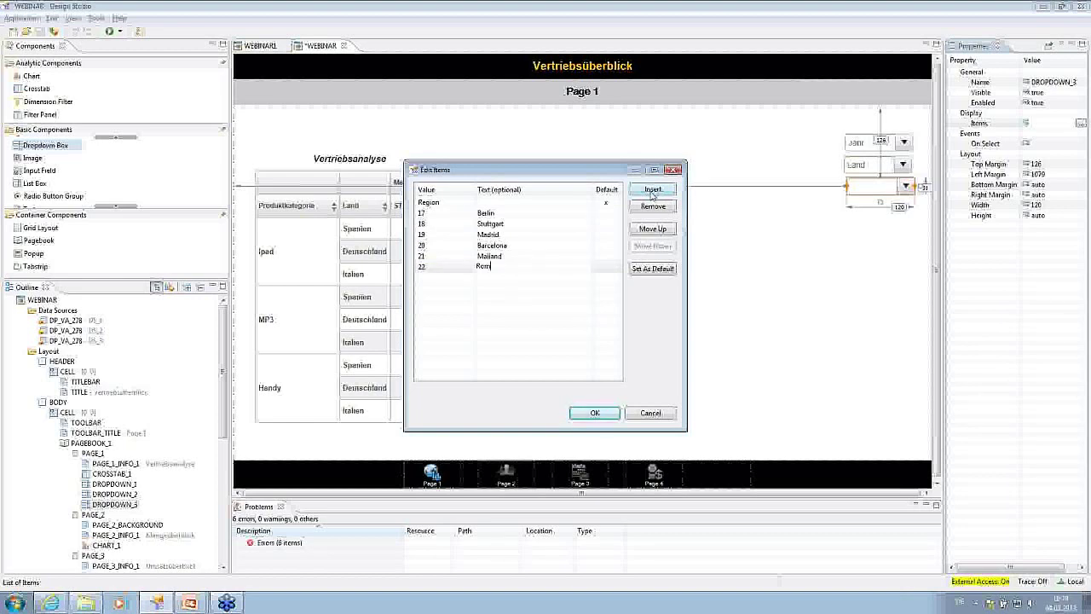
click(595, 412)
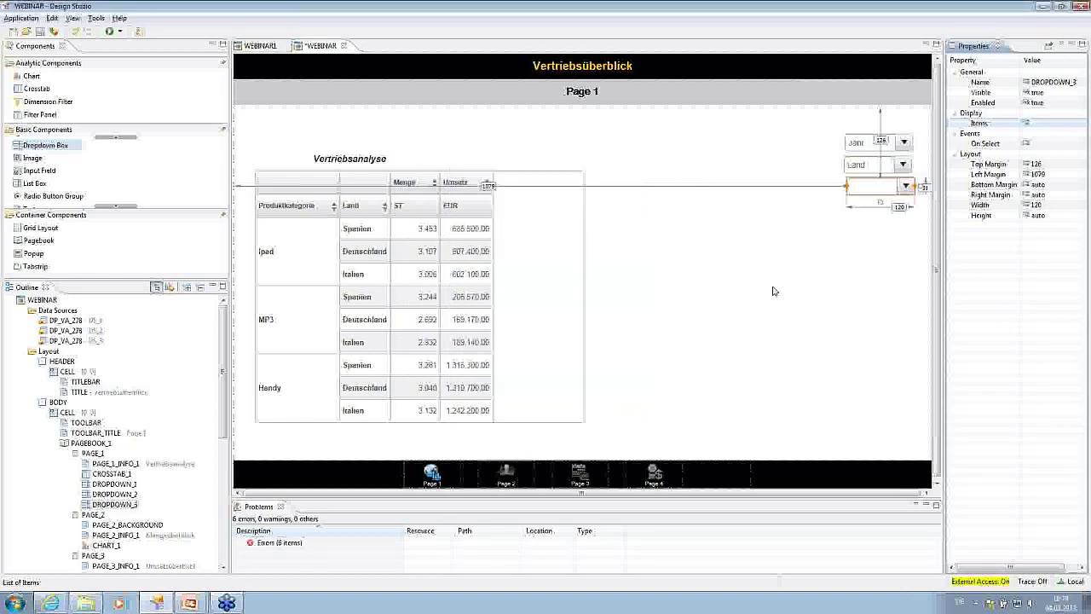
Step: Copy the entire On Select script of the country dropdown and close its script editor
click(859, 167)
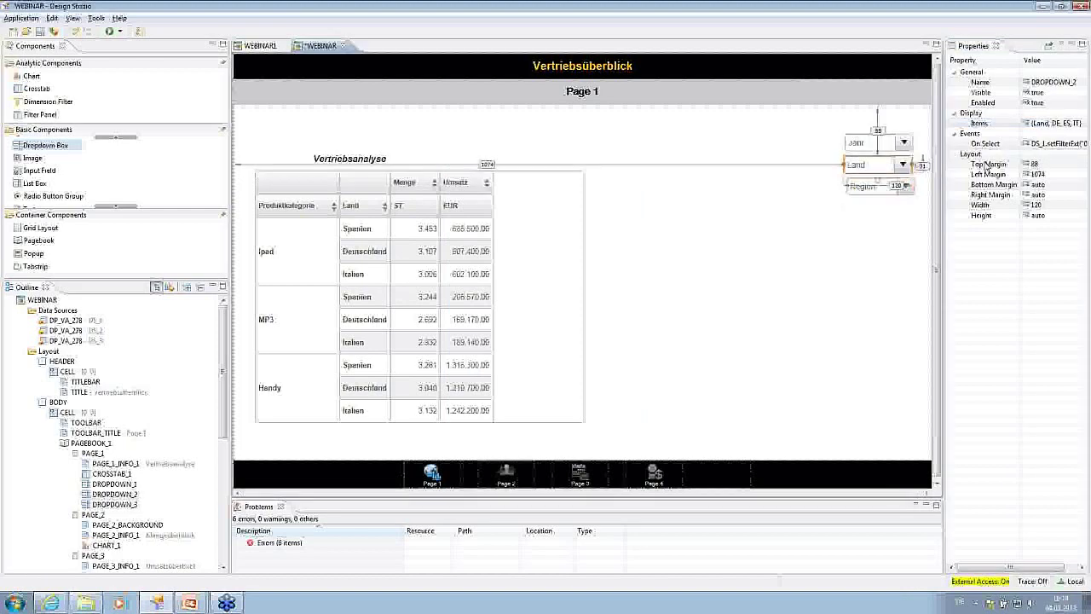
click(1079, 144)
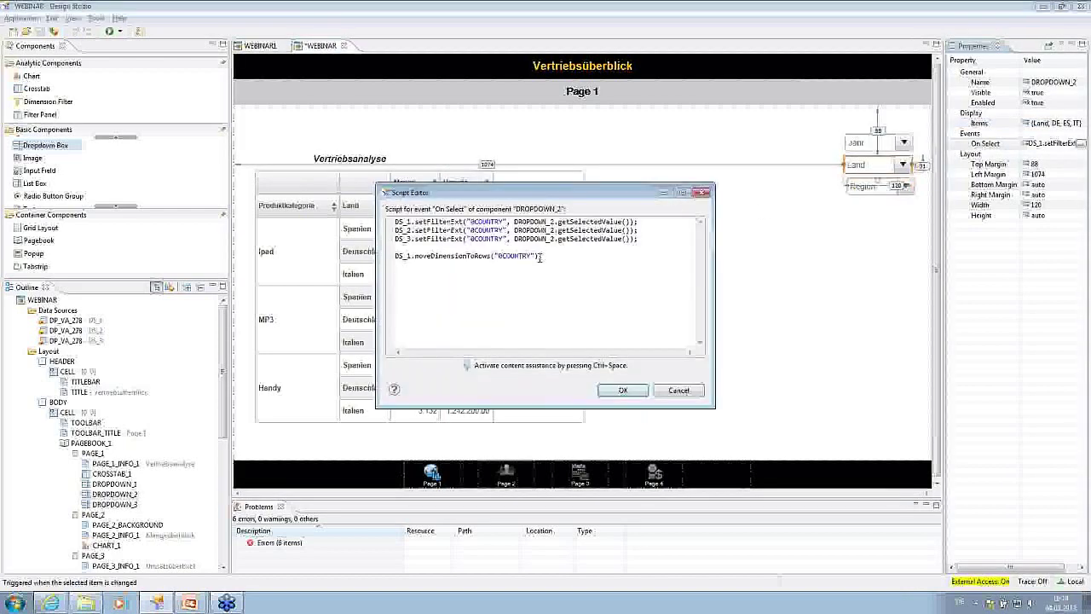
drag(540, 257, 385, 223)
key(ctrl+c)
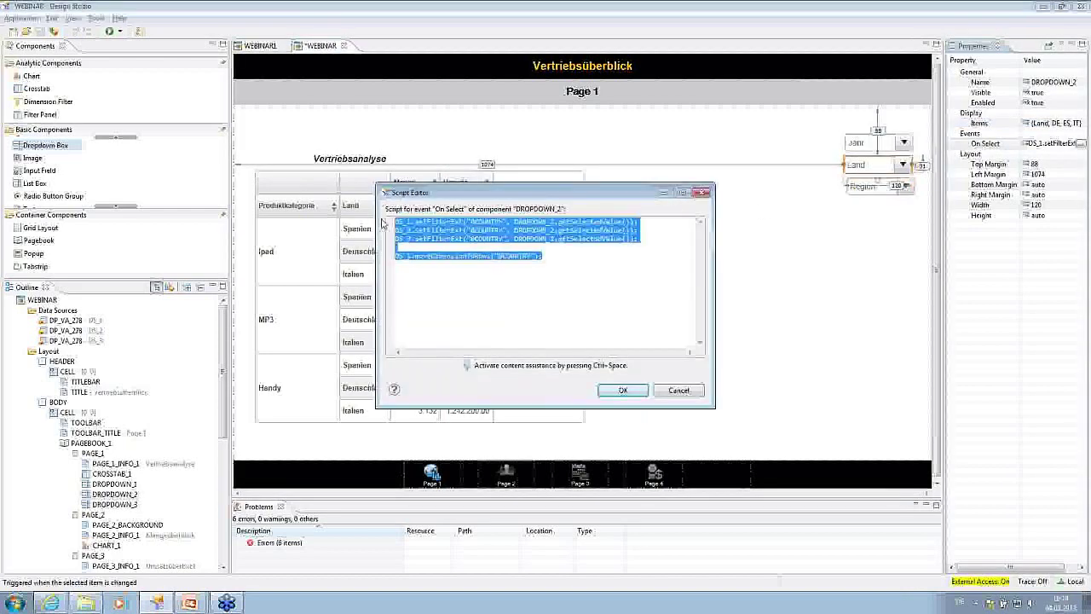
click(623, 392)
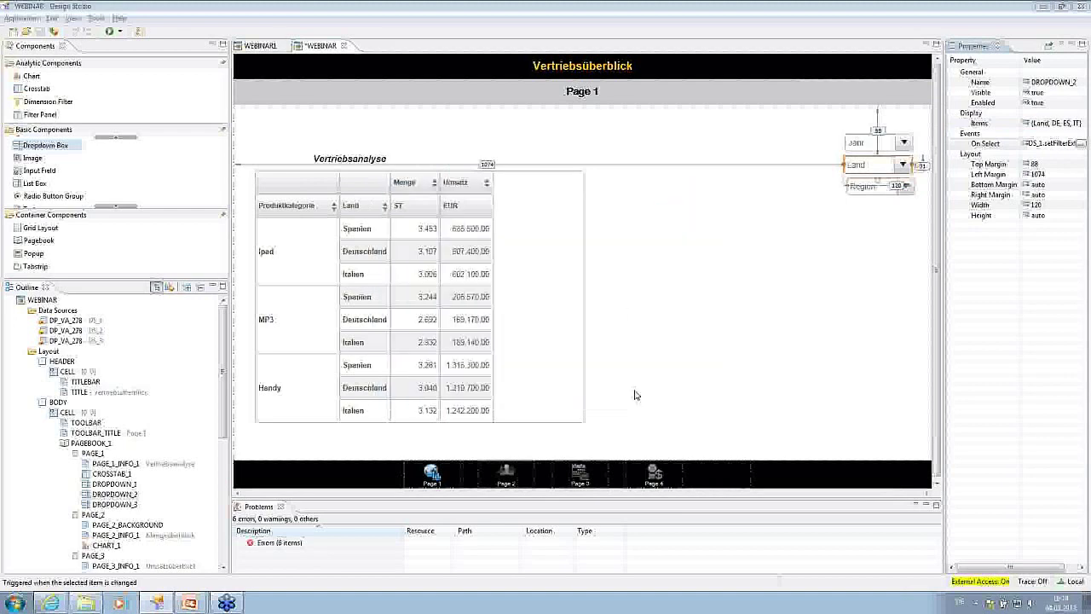
Step: Paste the copied country script into the On Select event of the region dropdown
click(862, 186)
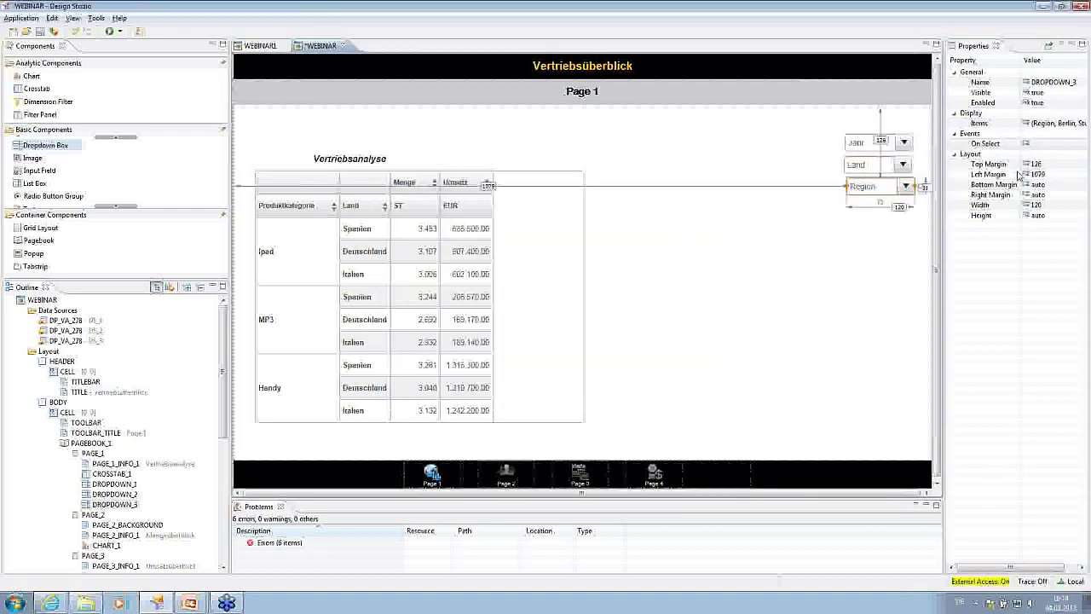
click(1064, 124)
click(1081, 123)
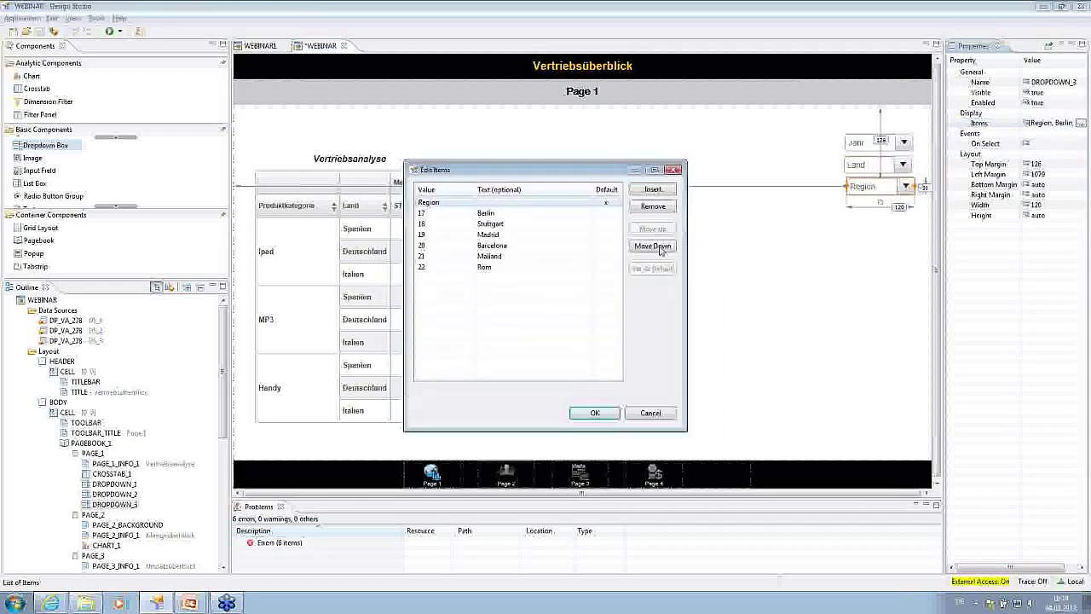
click(673, 169)
click(1057, 143)
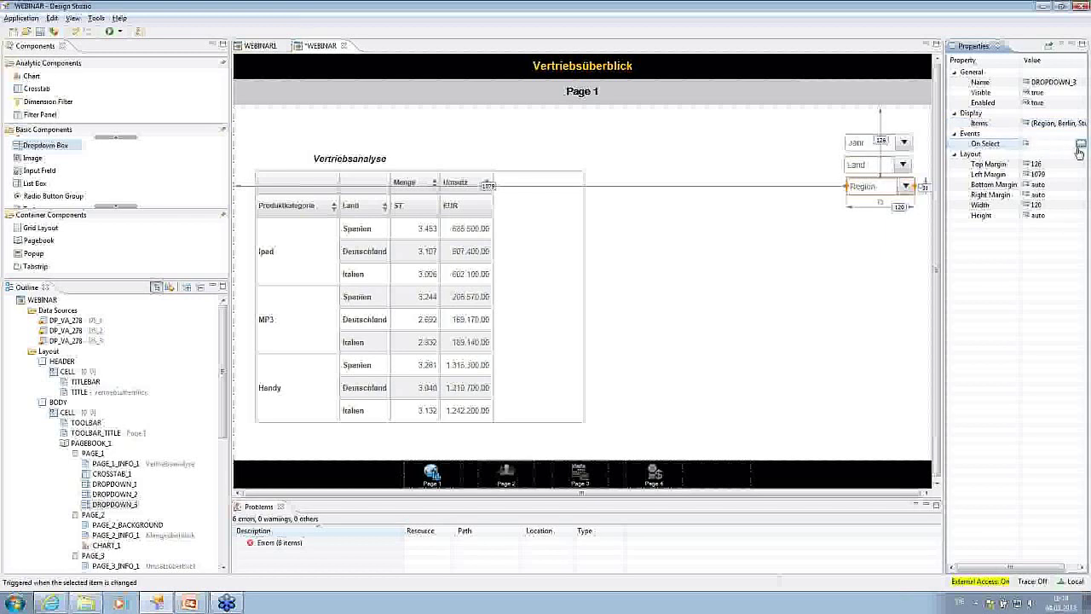
click(1081, 143)
key(ctrl+v)
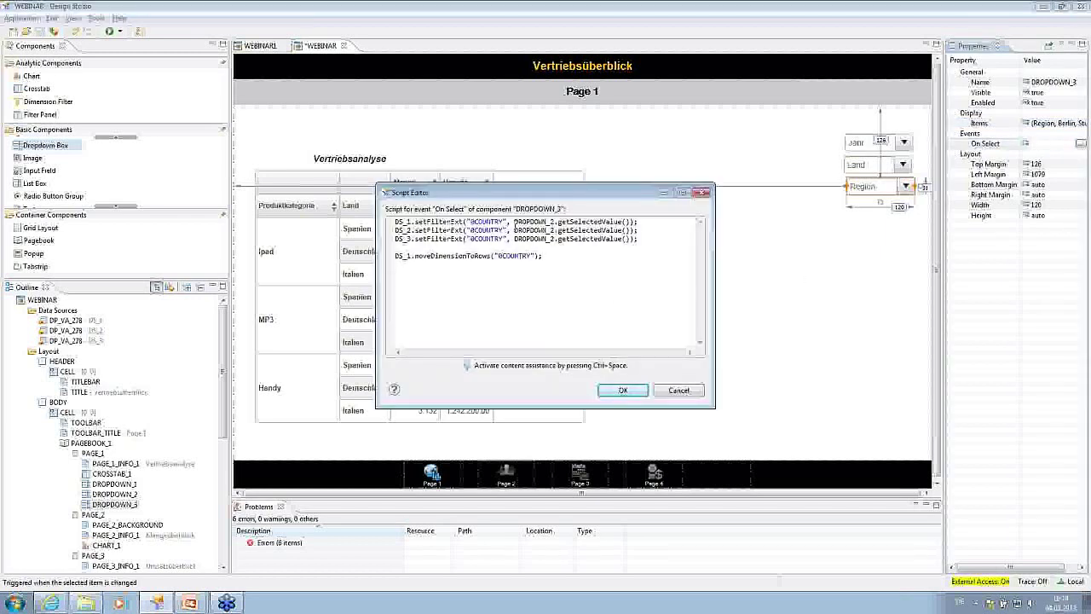
Step: Replace the dimension in the DS_1 setFilterExt call with "0REGION"
drag(507, 222, 468, 222)
key(ctrl+space)
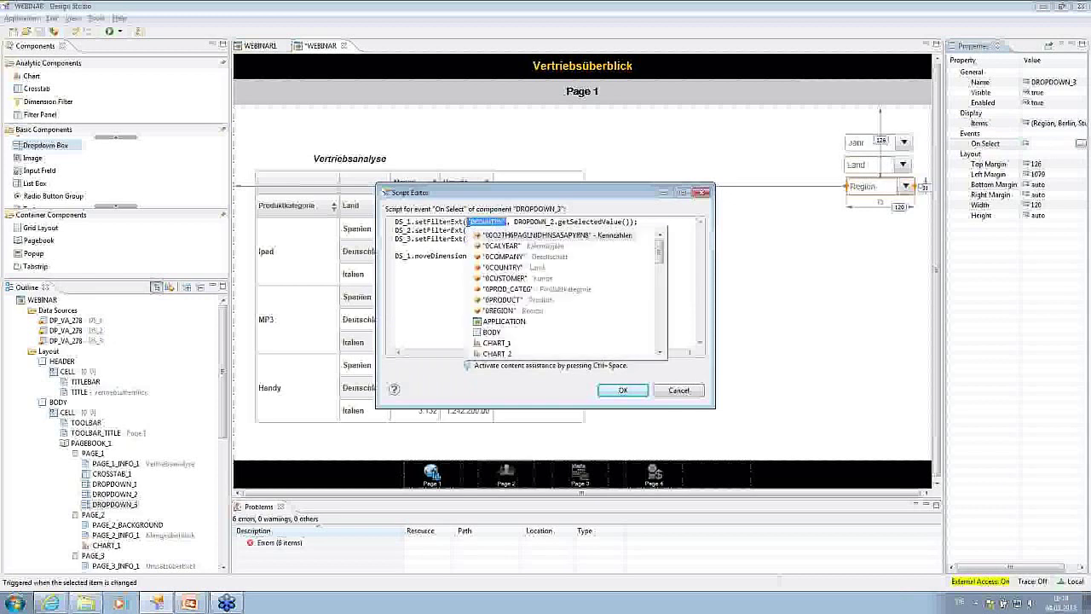
key(Down)
key(Down)
key(Down)
key(Down)
key(Down)
key(Down)
key(Down)
key(Return)
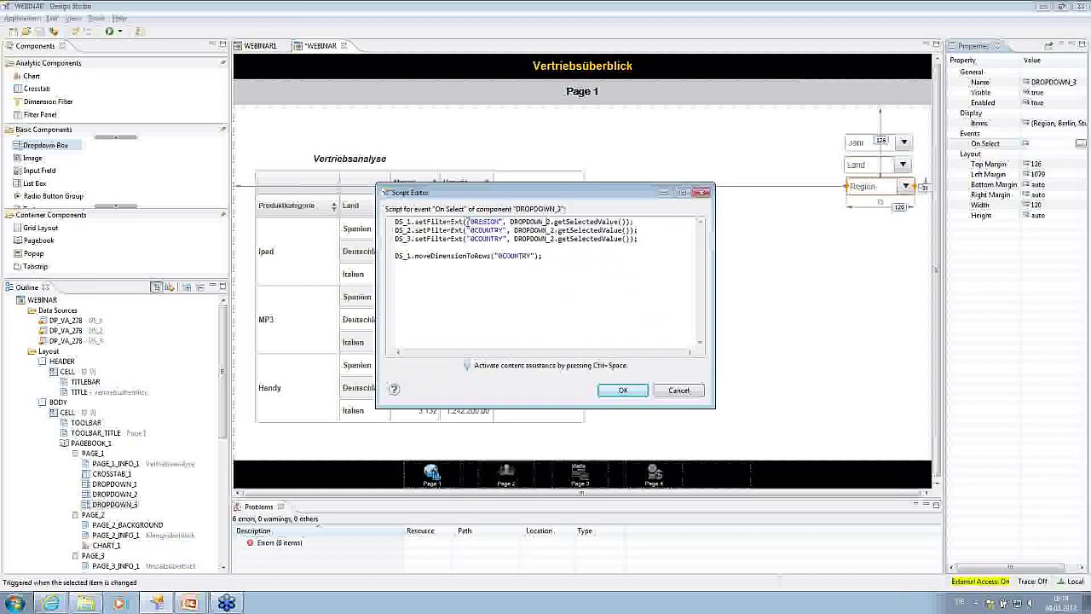
Step: Change the dropdown reference to DROPDOWN_3 in all three setFilterExt lines of the script
click(549, 221)
key(BackSpace)
text(3)
click(551, 230)
key(BackSpace)
text(3)
key(BackSpace)
text(3)
Step: Replace the dimension in the DS_2 and DS_3 setFilterExt calls with "0REGION"
drag(466, 222, 631, 230)
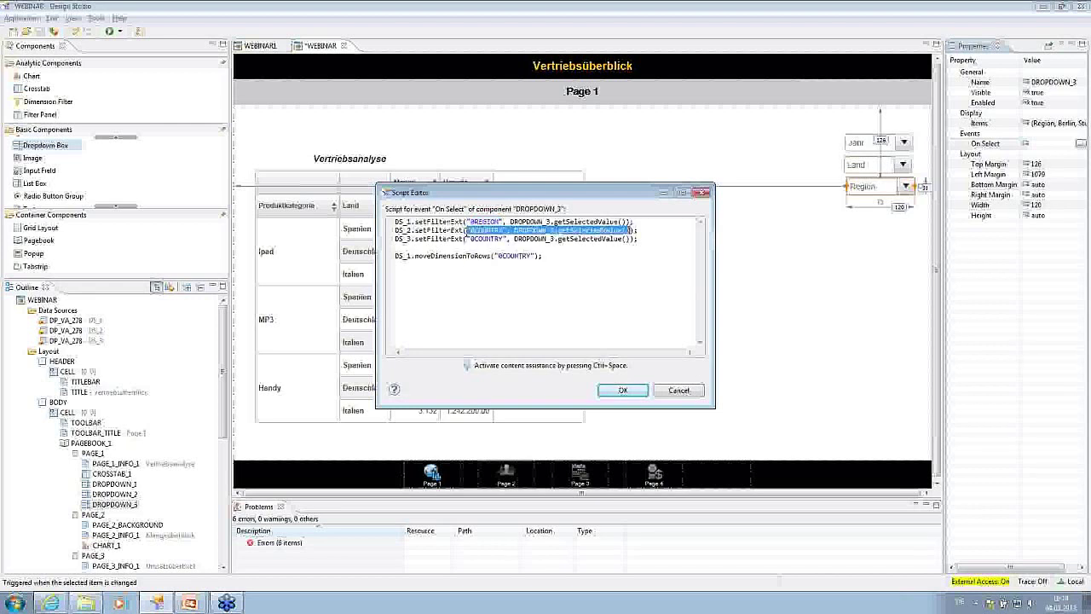
click(491, 230)
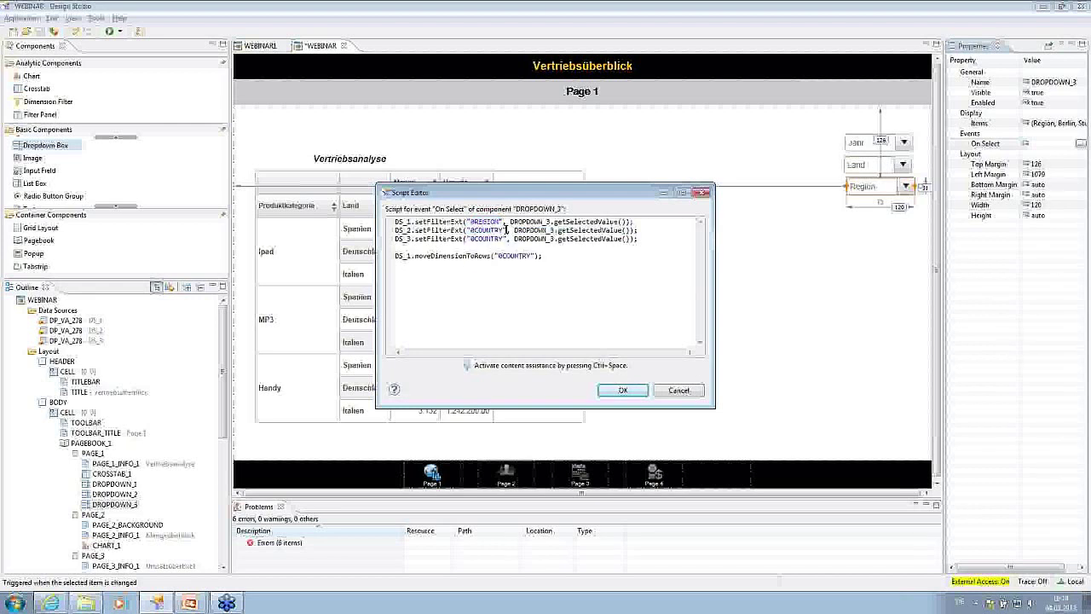
drag(506, 228, 466, 230)
key(ctrl+space)
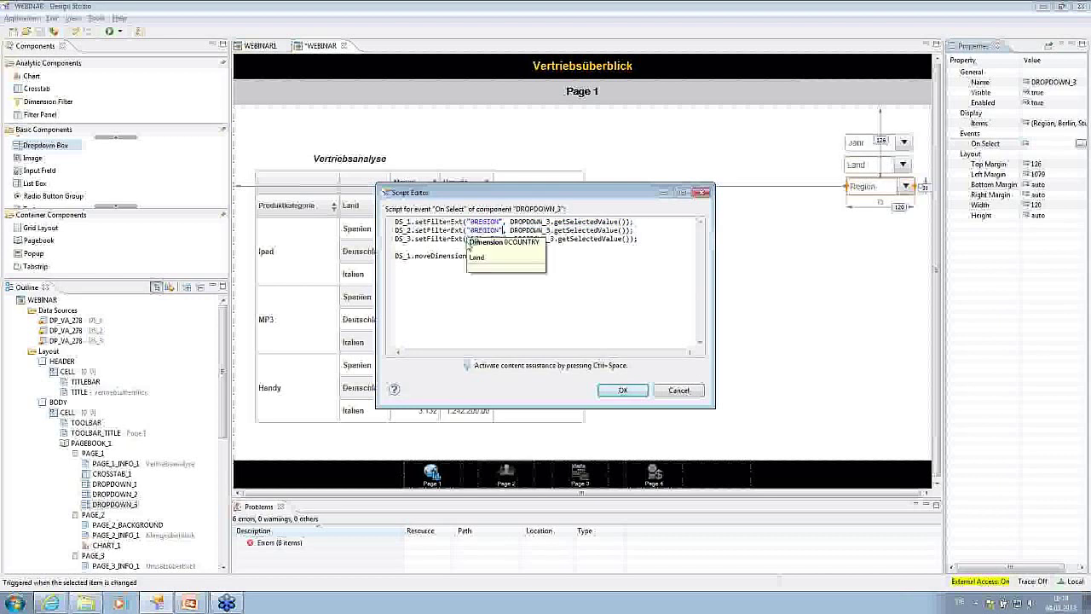
key(Return)
drag(467, 238, 507, 239)
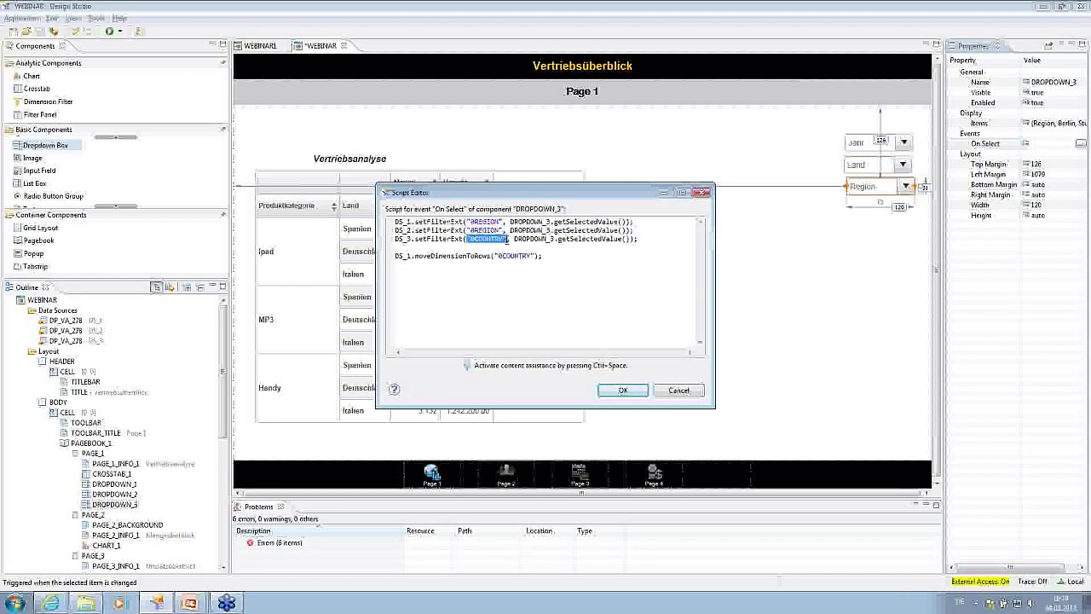
key(ctrl+space)
key(Return)
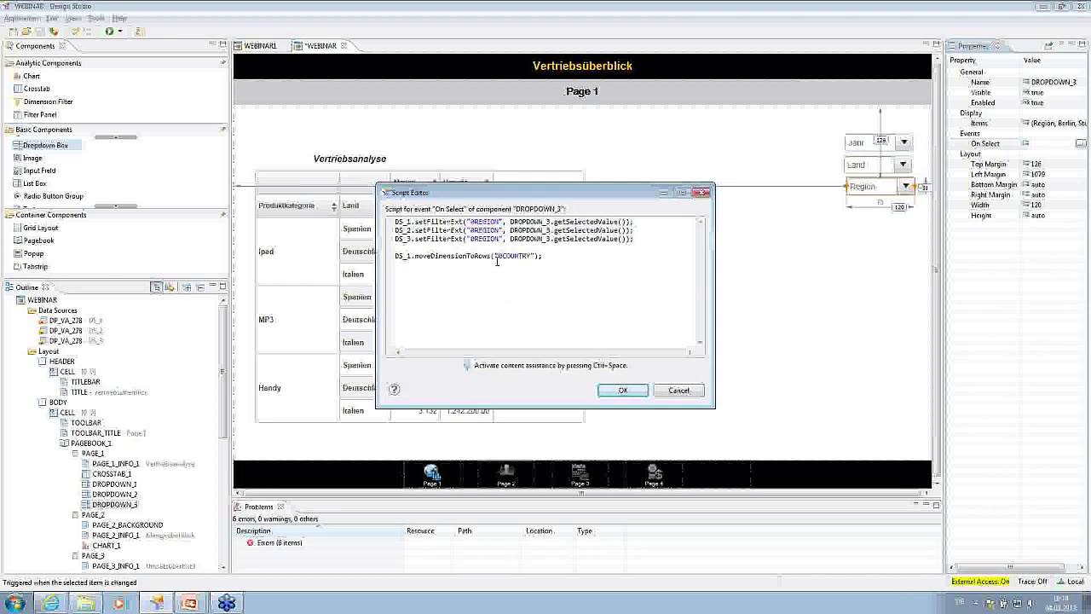
Step: Set the moveDimensionToRows dimension to "0REGION", copy the entire script and accept it
drag(494, 253, 537, 255)
key(ctrl+space)
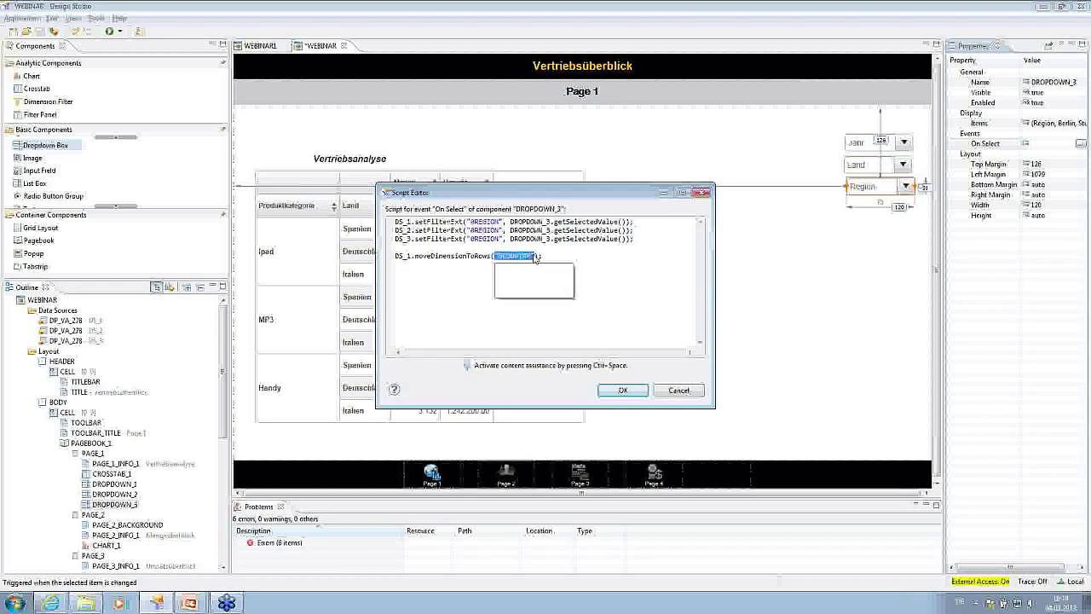
key(Return)
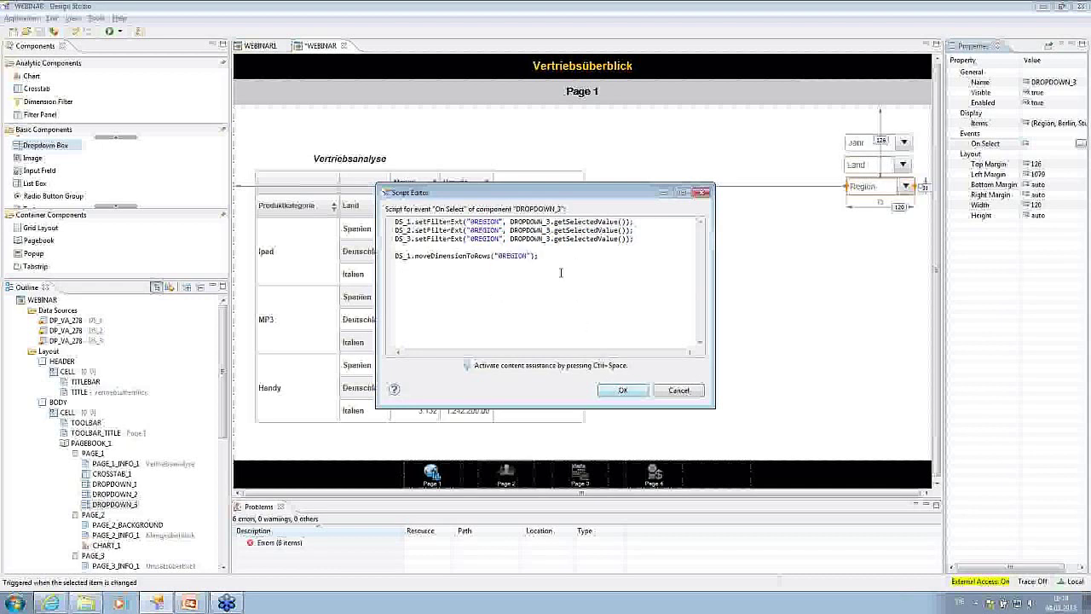
drag(550, 258, 394, 220)
click(629, 391)
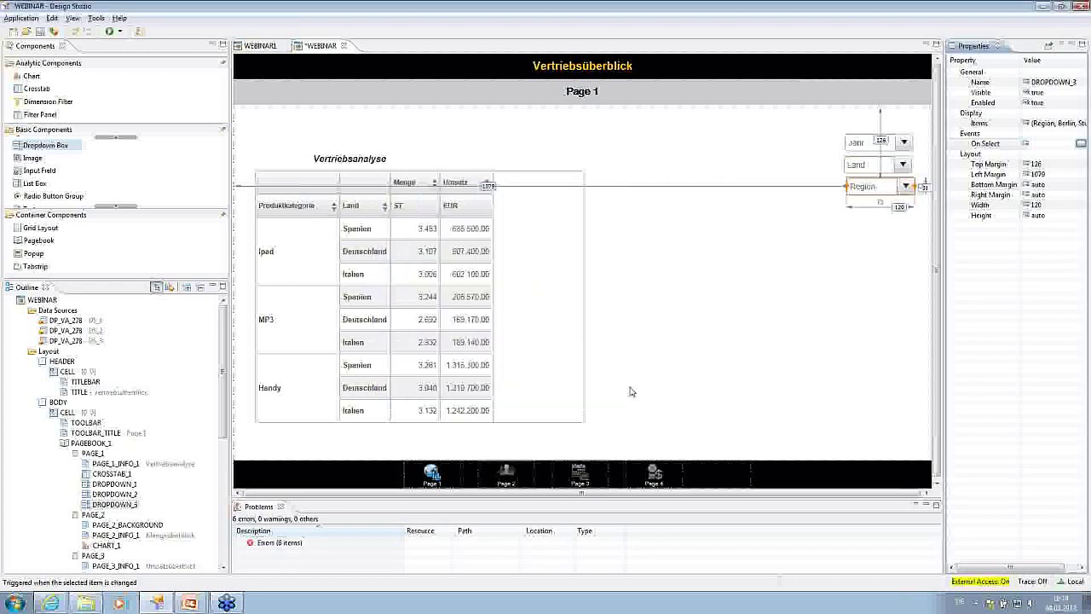
Step: Place a fourth dropdown directly below the region dropdown and give it a first item named Kunde
drag(39, 146, 863, 224)
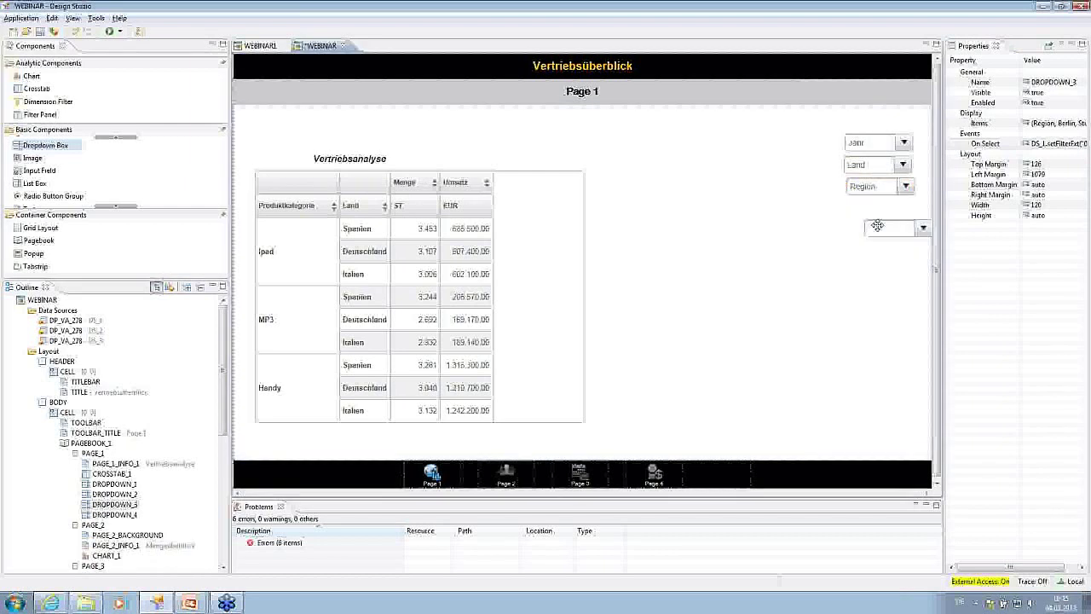
click(1048, 123)
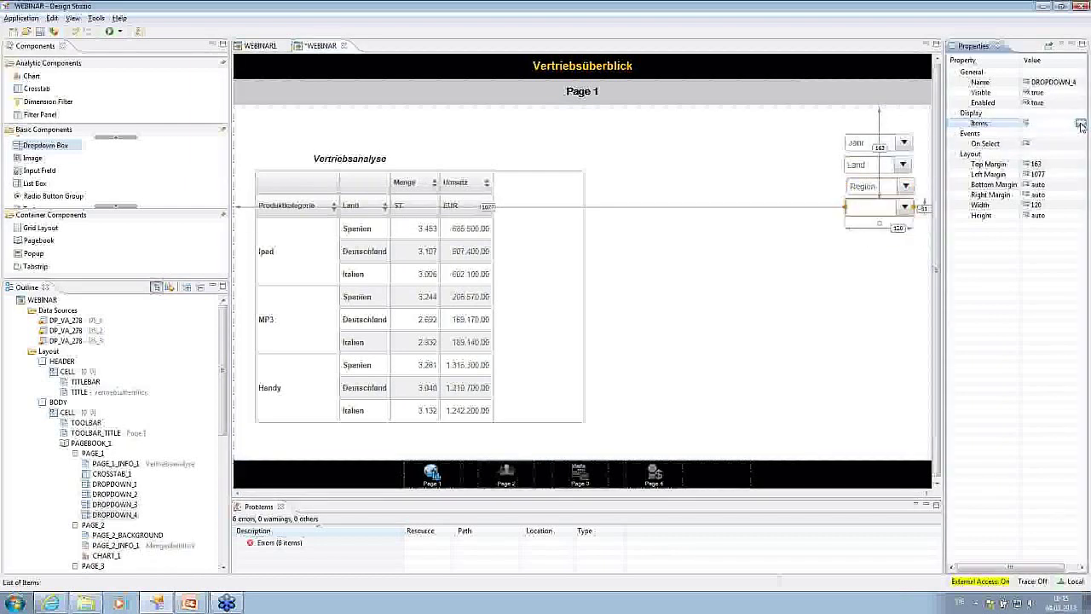
click(1080, 123)
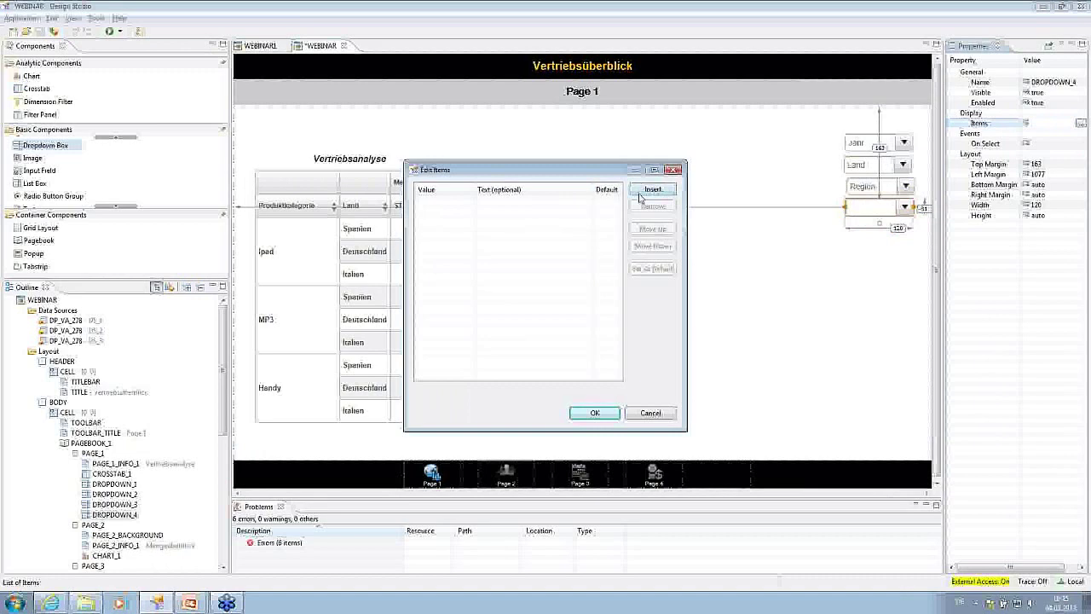
click(653, 189)
text(Kunde)
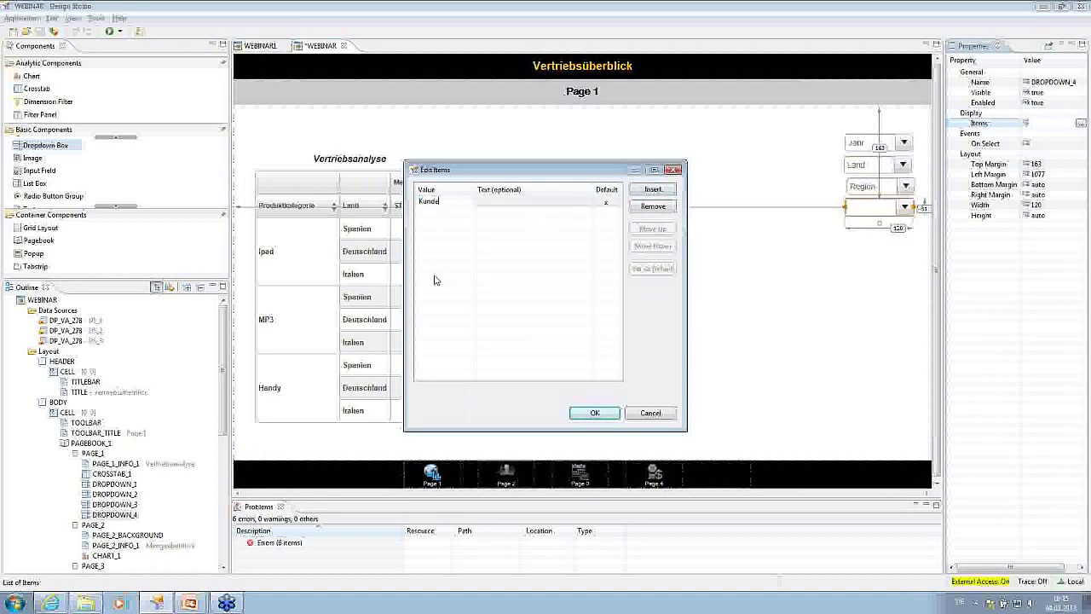
key(Tab)
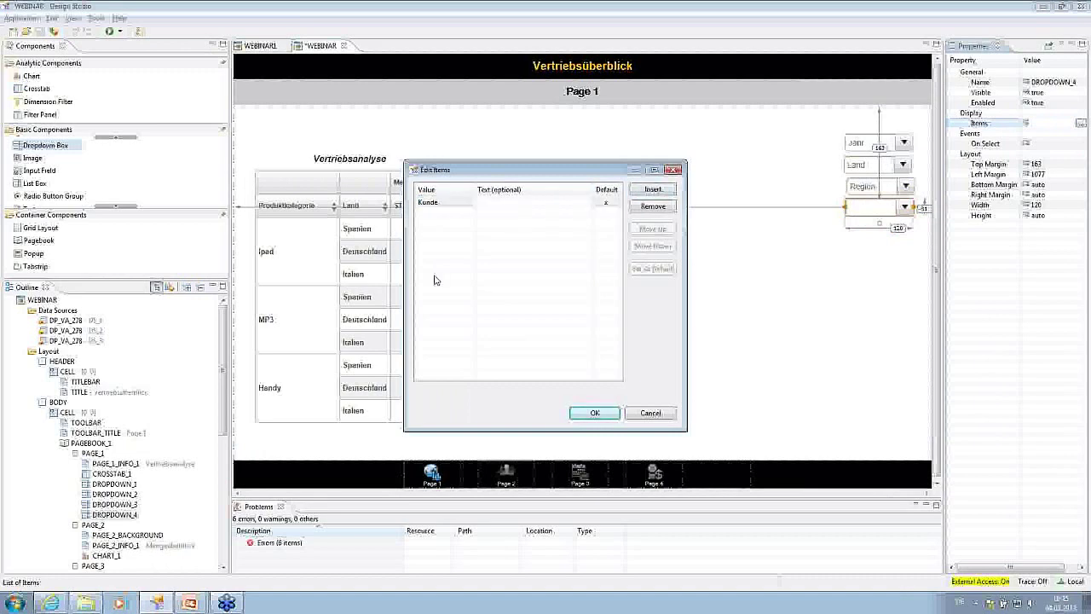
Step: Add the items 215 with text Daimler and 214 with text HP to the customer dropdown
click(641, 191)
text(215)
key(Tab)
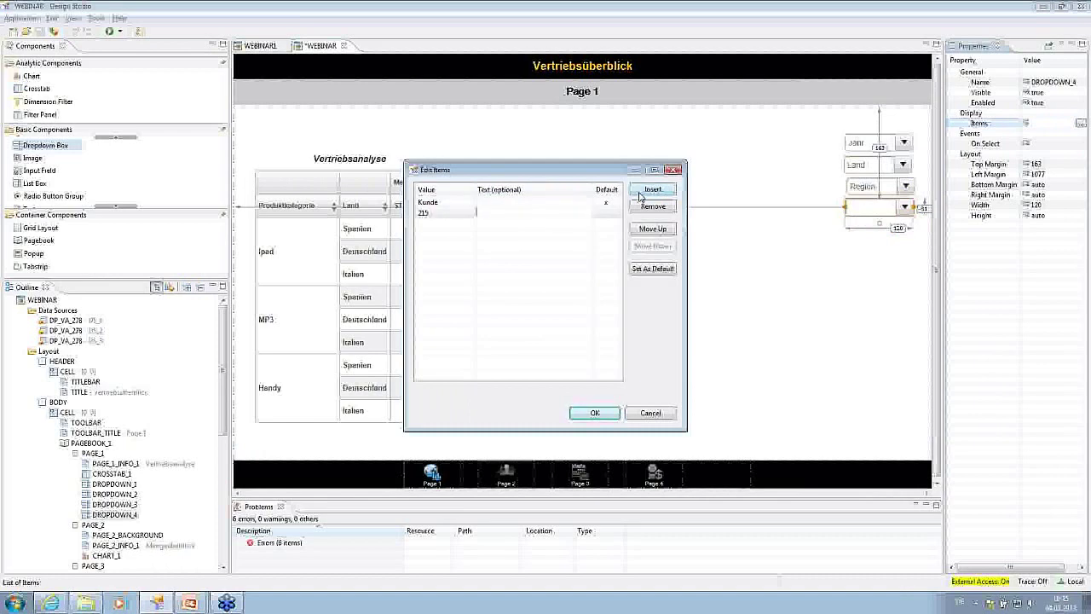
text(Dei)
text(mler)
click(646, 192)
text(214)
key(Tab)
text(HP)
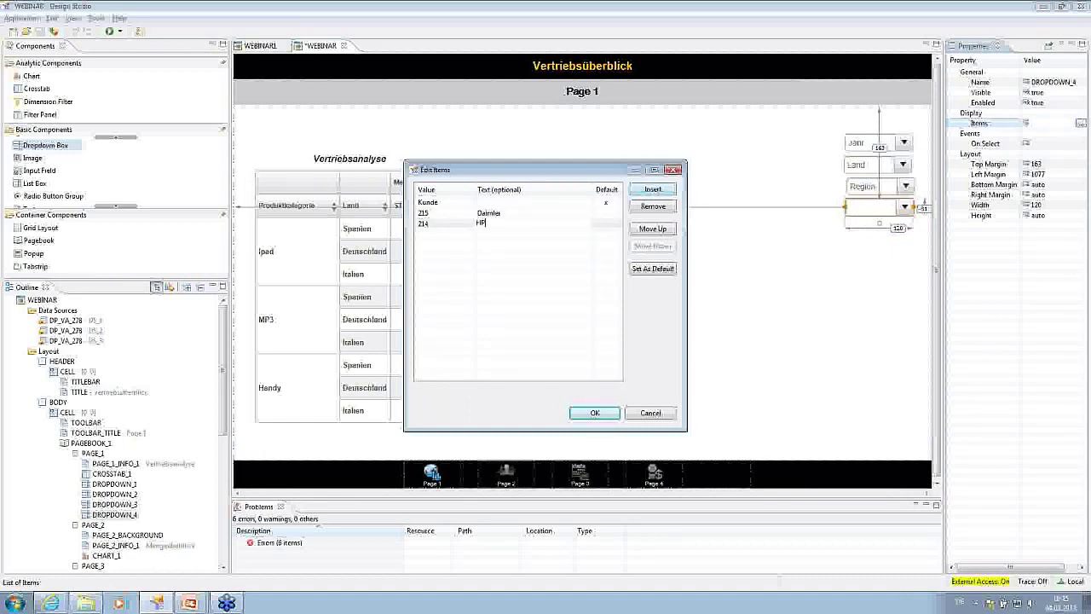
Step: Add the item 213 with text IBSolution and accept the customer dropdown's item list
click(653, 191)
text(215)
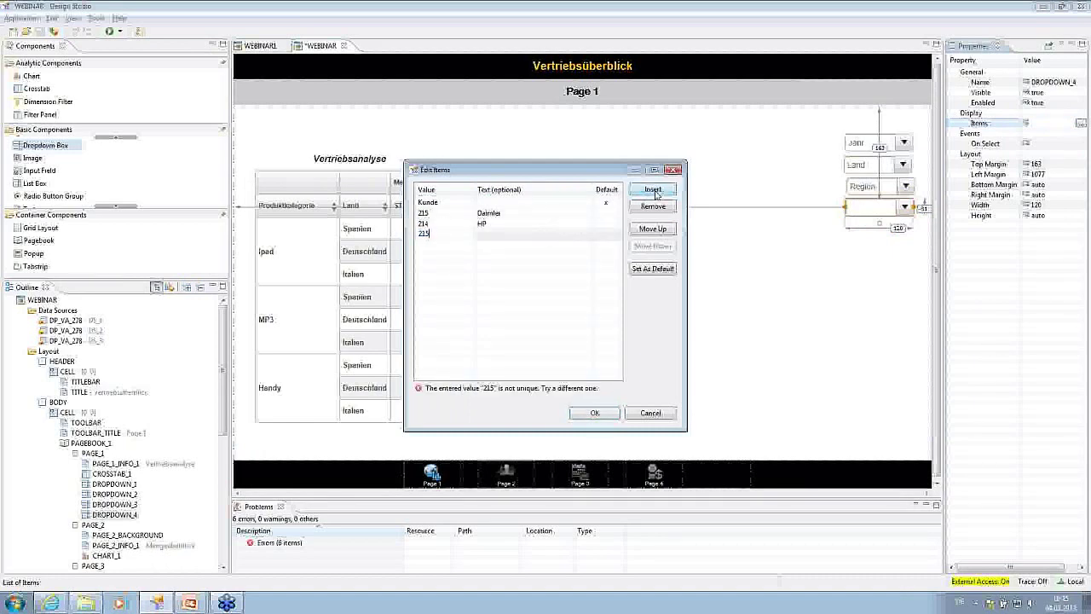
key(BackSpace)
text(3)
key(Tab)
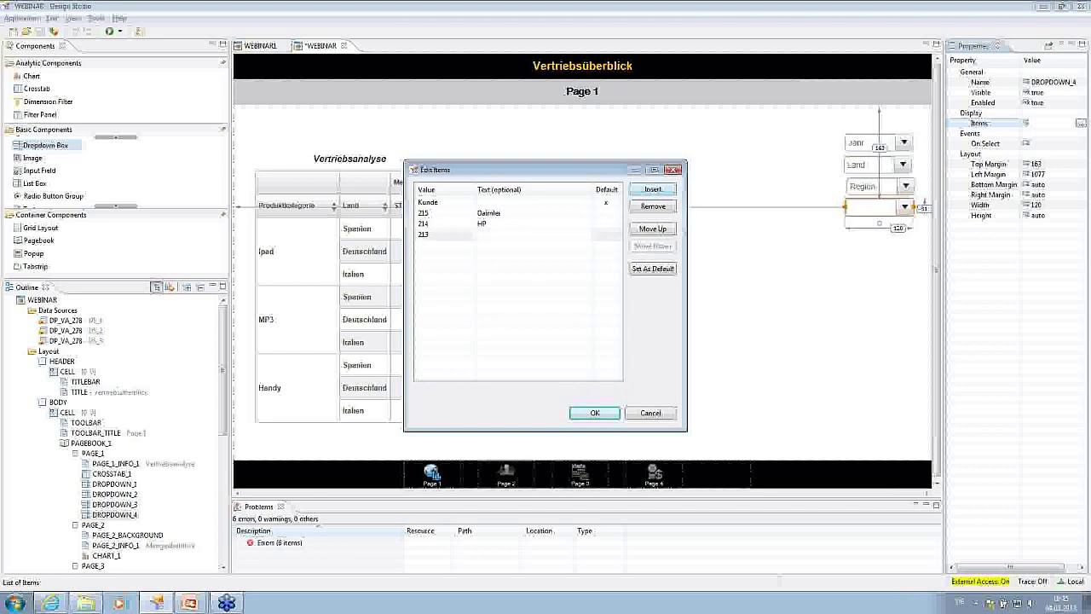
text(IBSolution)
click(584, 414)
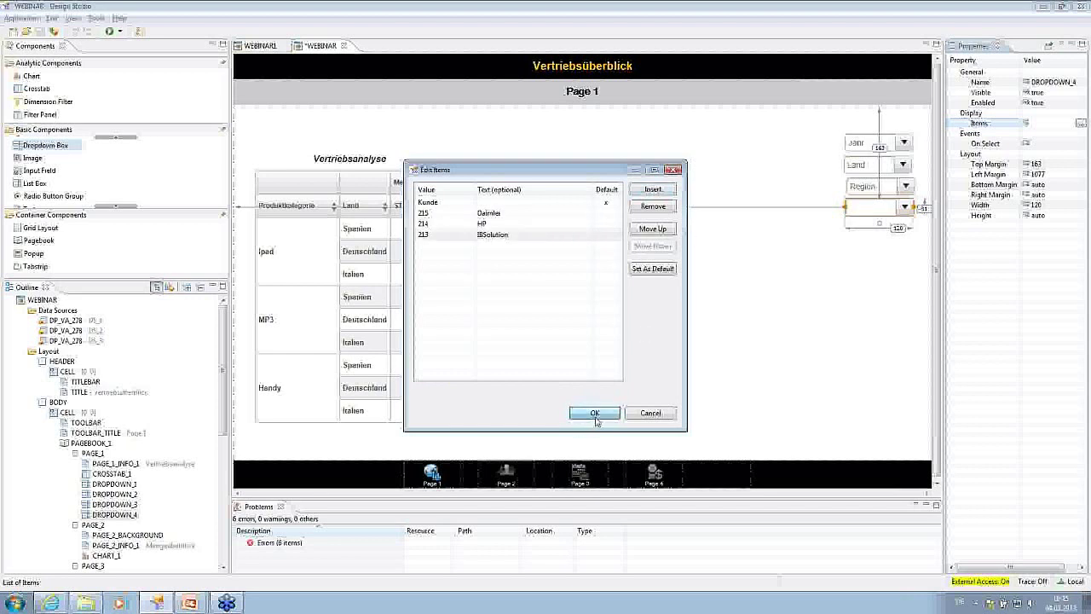
Step: Paste the copied region script into the customer dropdown's On Select event and clear the dimension from the DS_1 setFilterExt call
click(1053, 144)
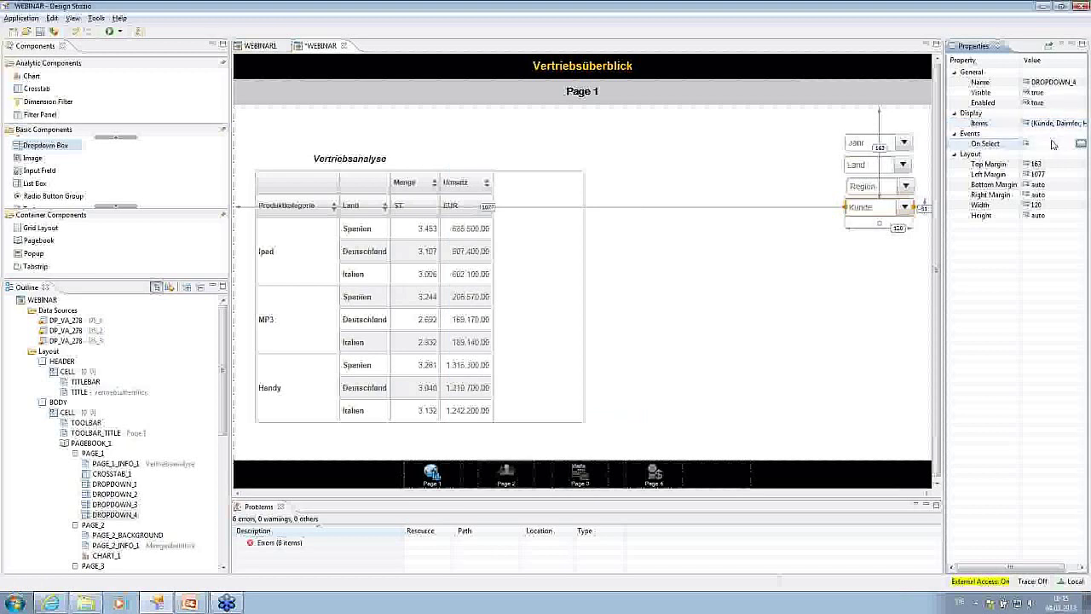
click(1081, 143)
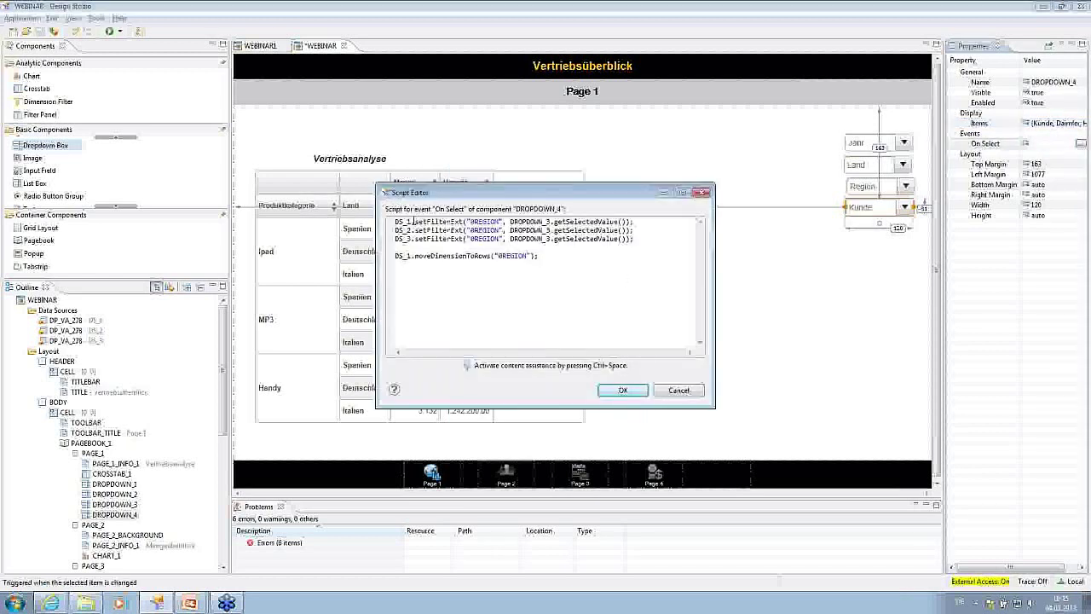
drag(468, 220, 504, 222)
key(ctrl+space)
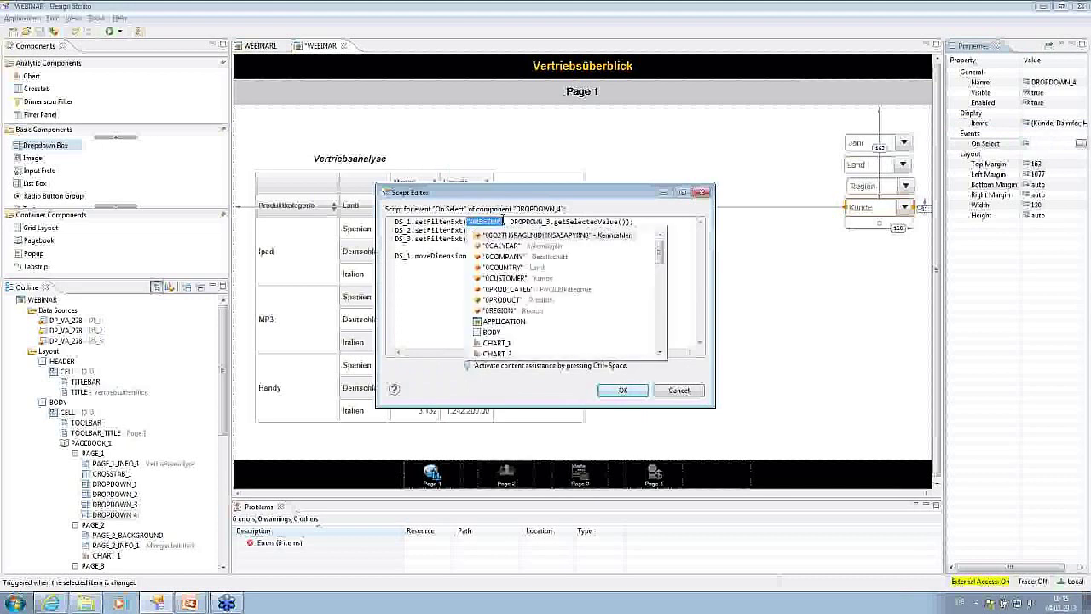
key(Down)
key(Down)
key(Down)
key(Down)
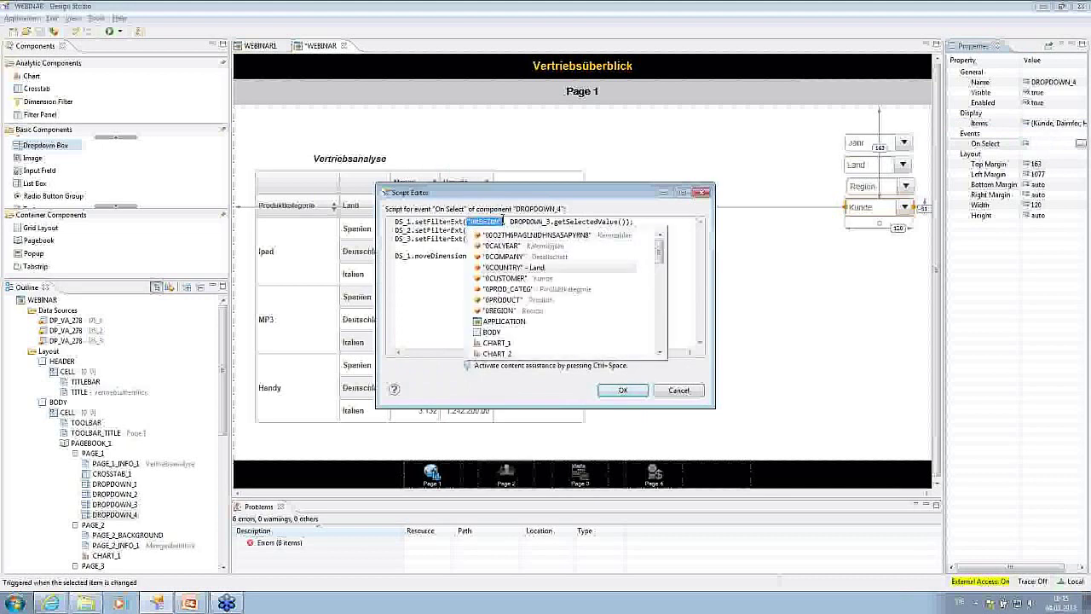
key(Return)
key(BackSpace)
key(BackSpace)
key(BackSpace)
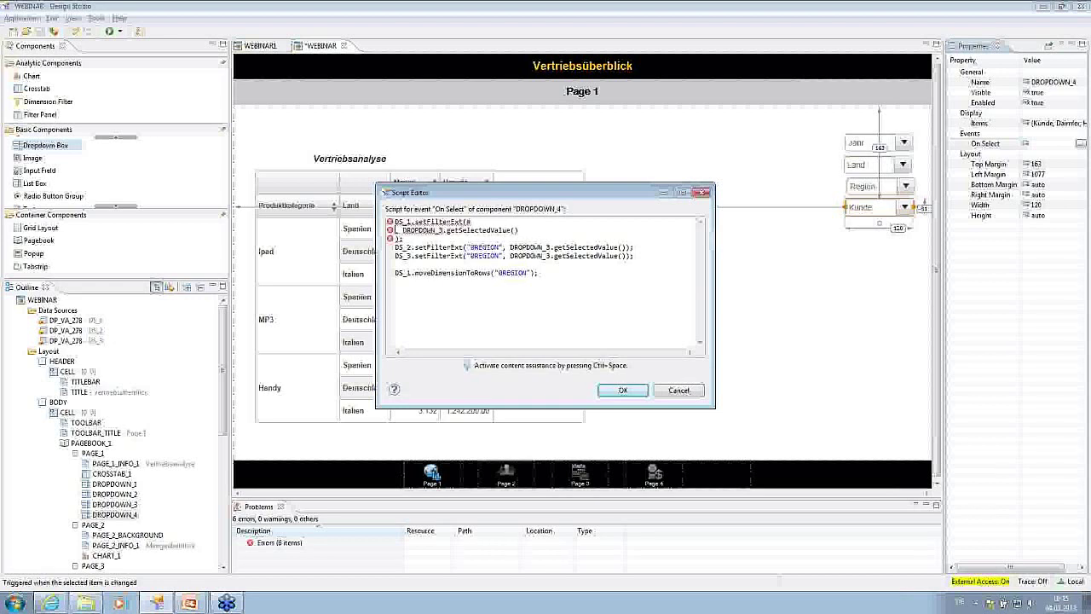
key(BackSpace)
Step: Complete the DS_1 setFilterExt call on one line with dimension "0CUSTOMER" and the selected value of DROPDOWN_4
key(ctrl+space)
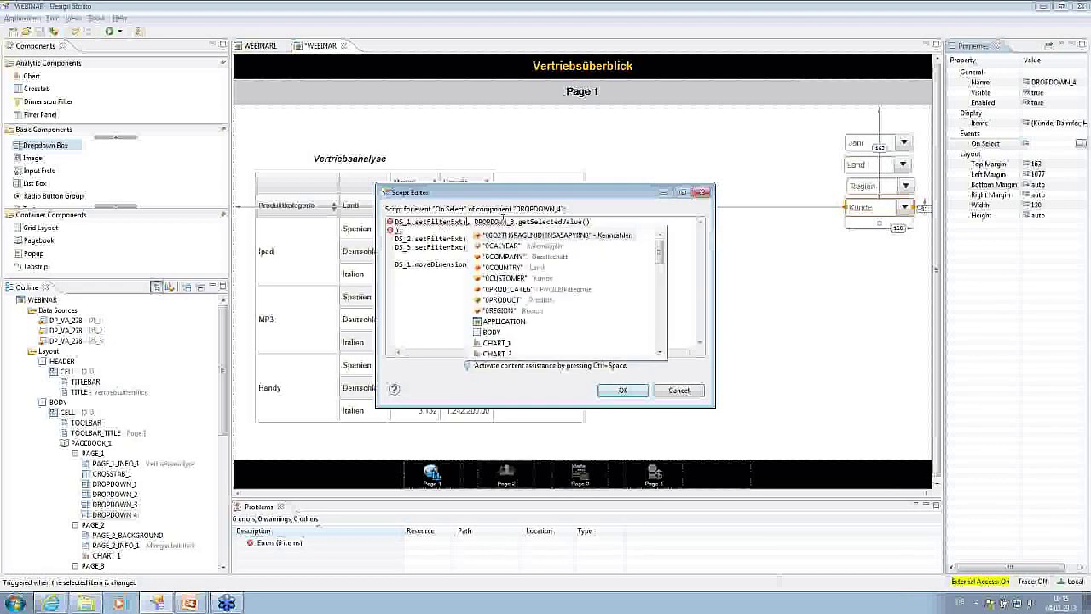
key(Down)
key(Down)
key(Down)
key(Down)
key(Return)
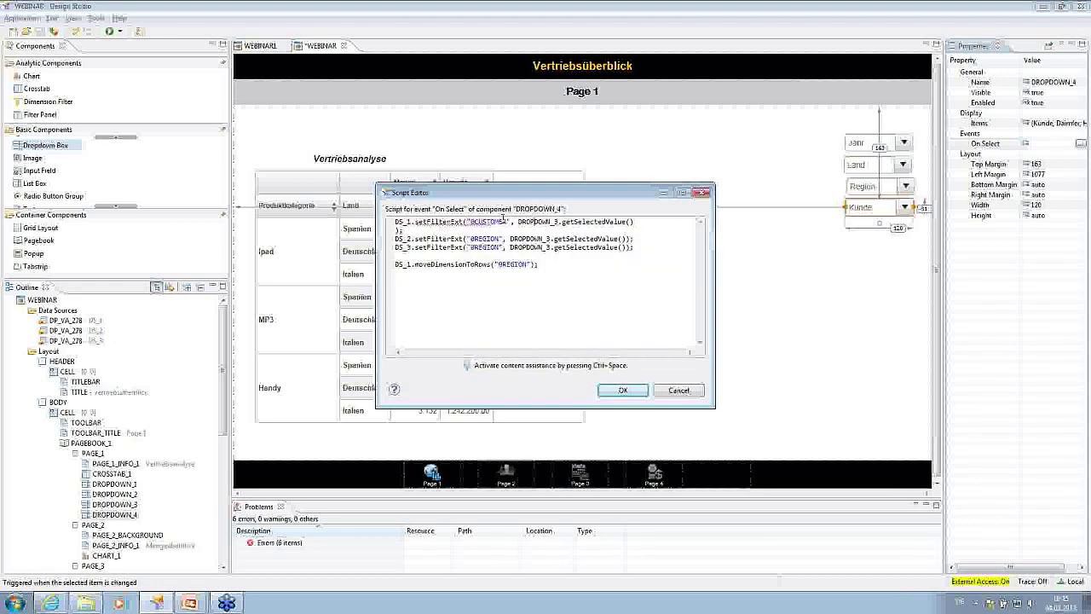
click(540, 220)
key(Delete)
text(4)
key(Delete)
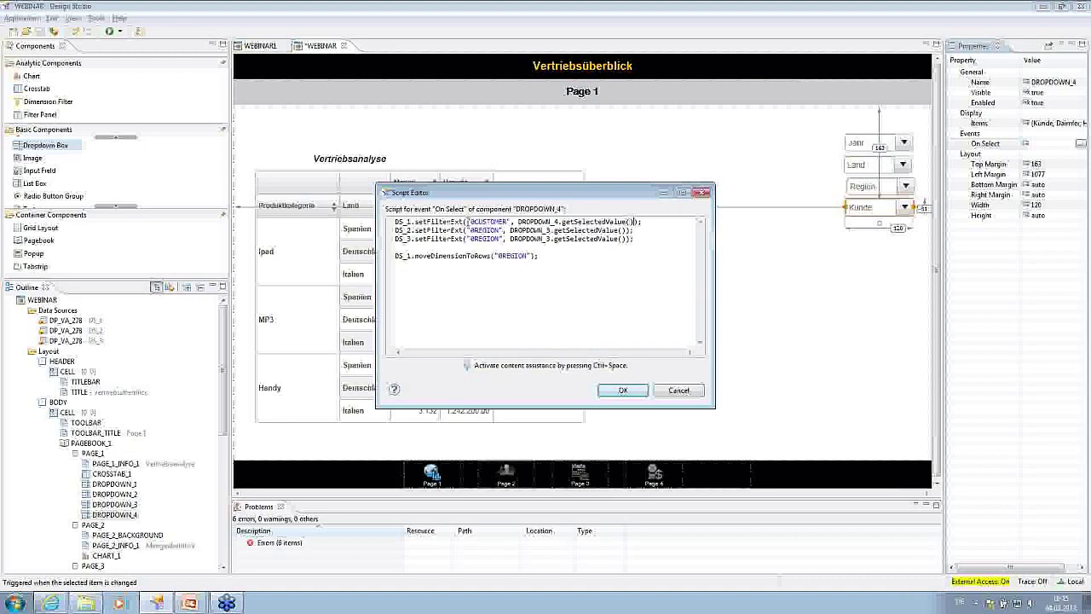
Step: Copy "0CUSTOMER" over the dimension in the DS_2 and DS_3 filter calls and in moveDimensionToRows
drag(467, 222, 512, 222)
key(ctrl+c)
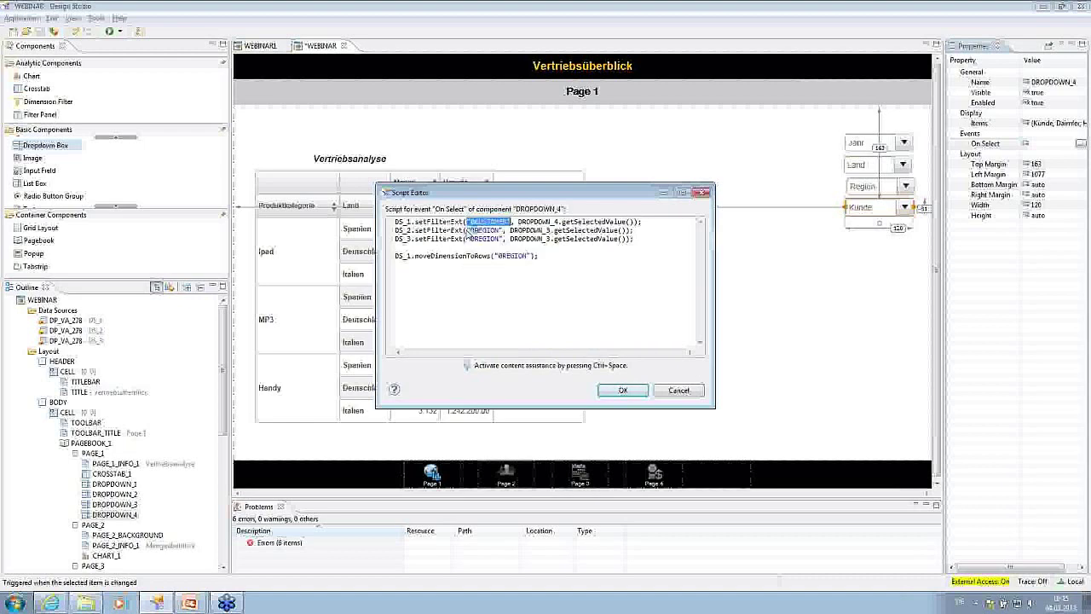
drag(467, 231, 502, 239)
key(ctrl+v)
key(ctrl+v)
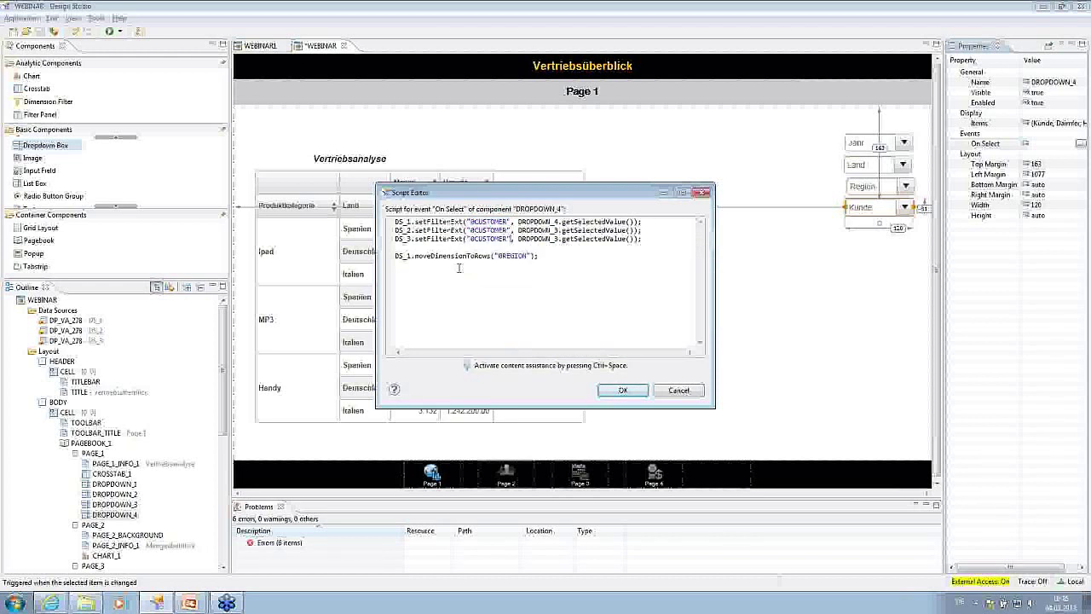
drag(493, 256, 531, 255)
key(ctrl+v)
Step: Change the dropdown reference in the DS_2 setFilterExt call to DROPDOWN_4
click(555, 230)
key(BackSpace)
text(4)
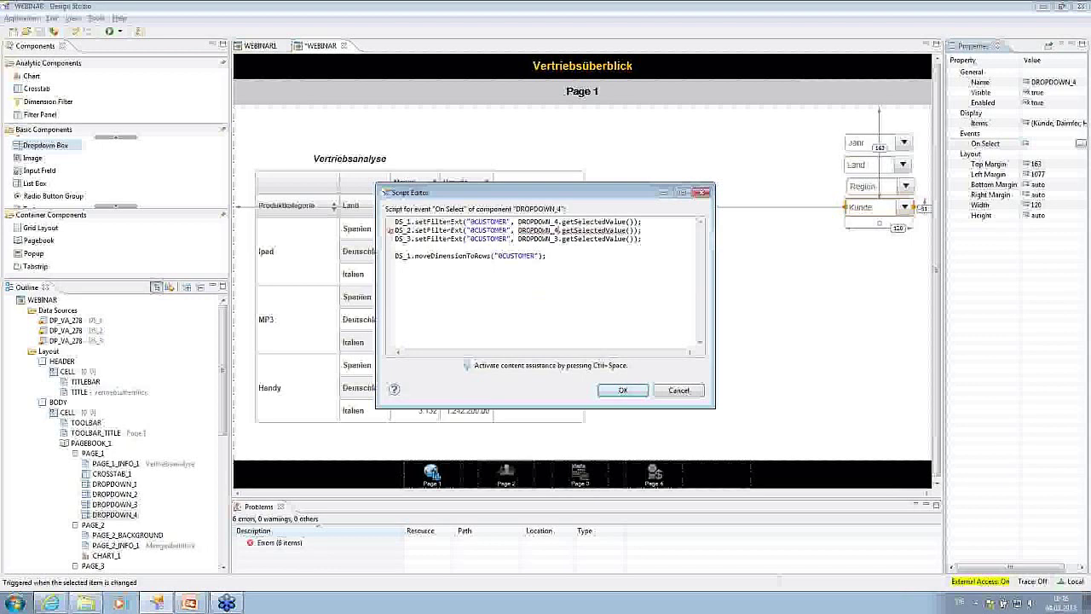
Step: Apply the customer dropdown's On Select script and close its editor
click(603, 390)
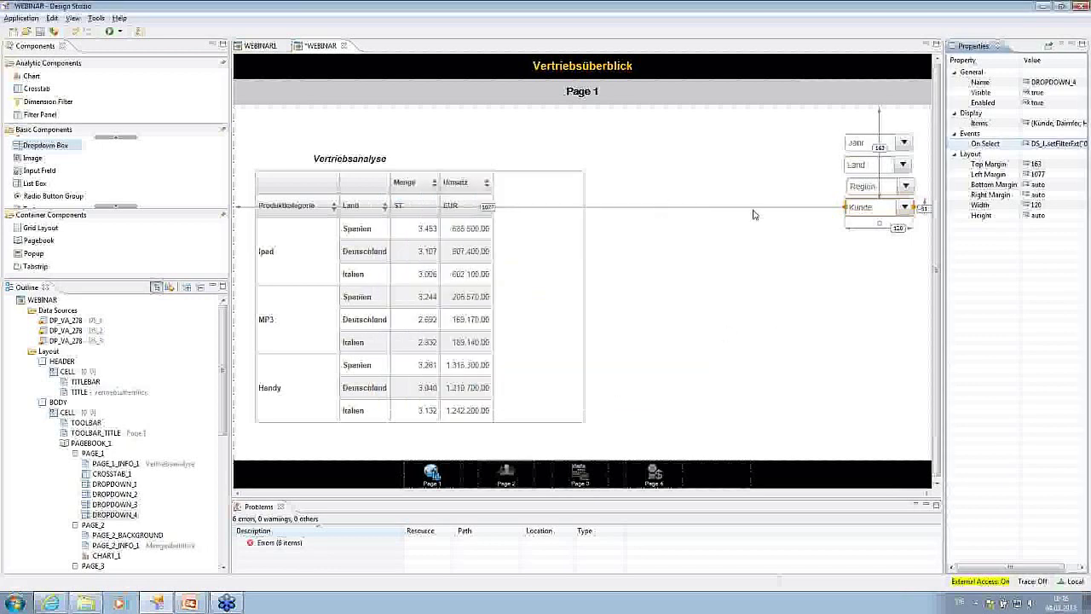
click(743, 284)
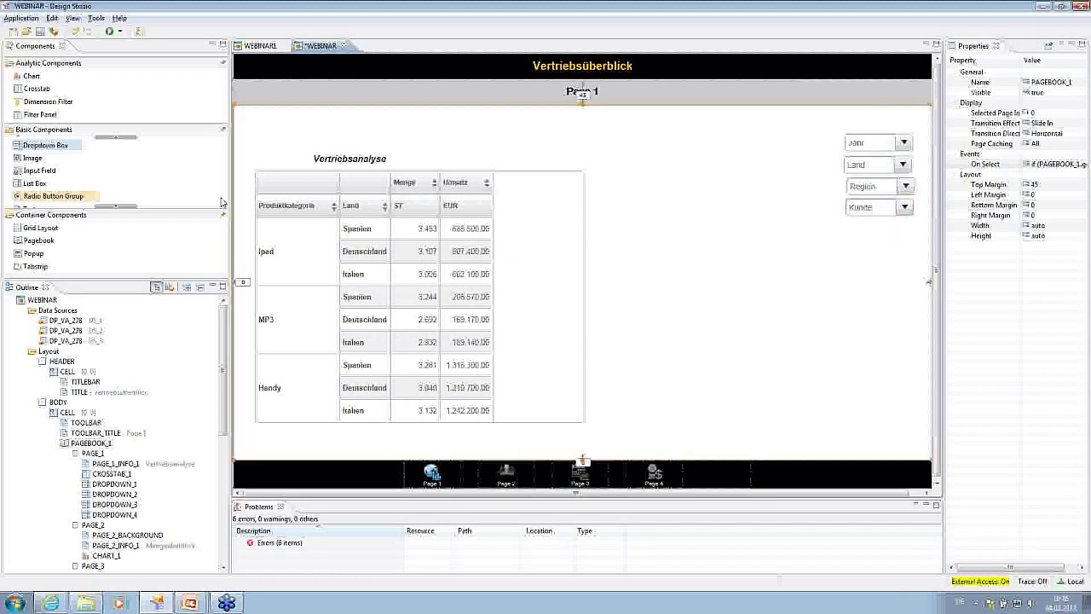
Step: Add a text component to page 1 below the dropdowns, near the page's lower edge, with the text "Auswahlmöglichkeit"
scroll(86, 170, down, 1)
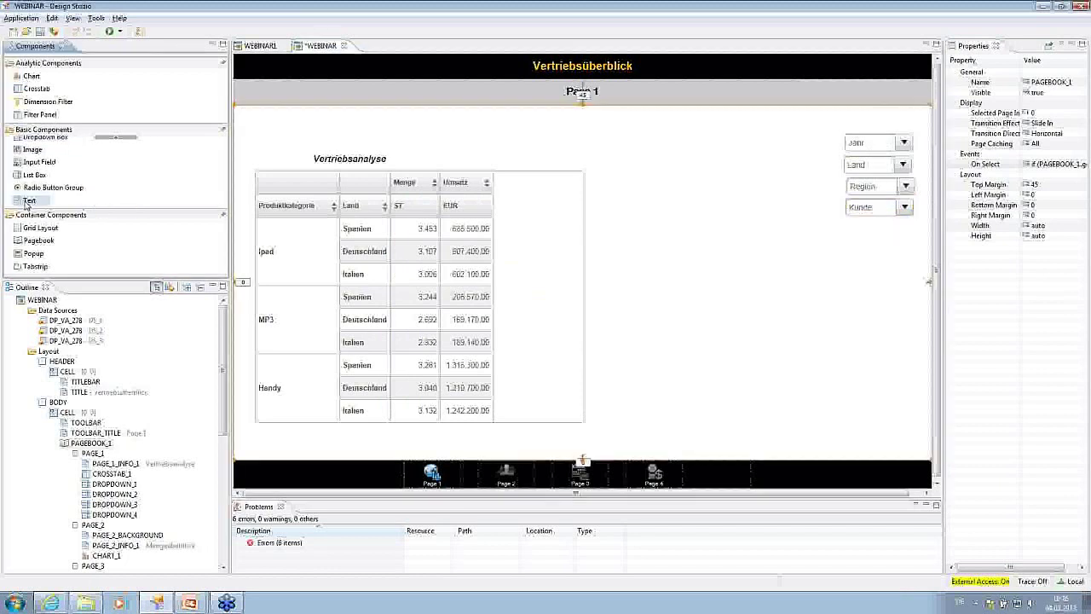
drag(27, 201, 859, 369)
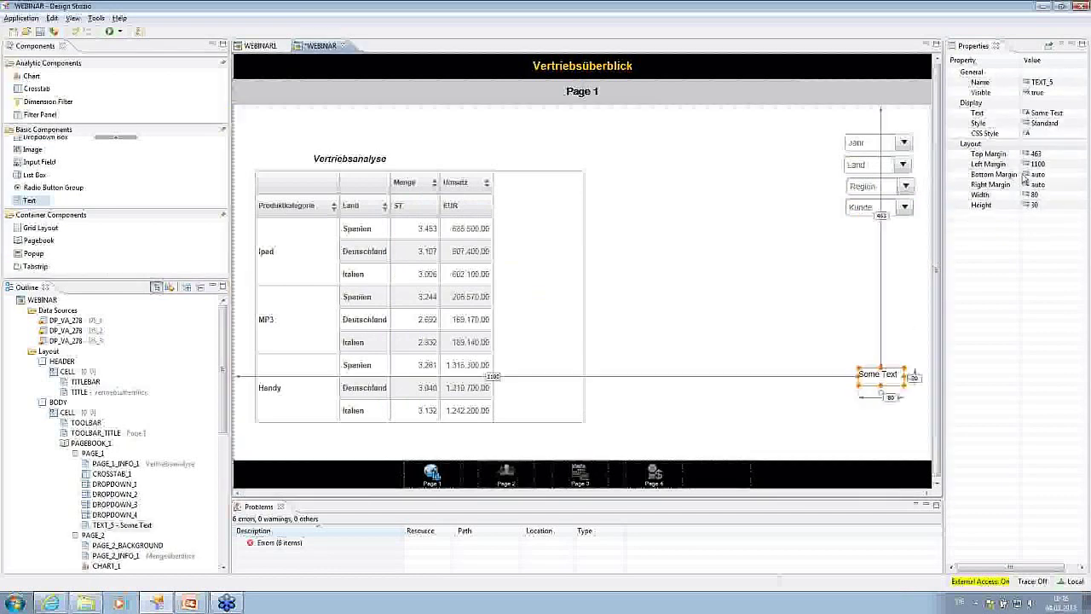
click(1048, 112)
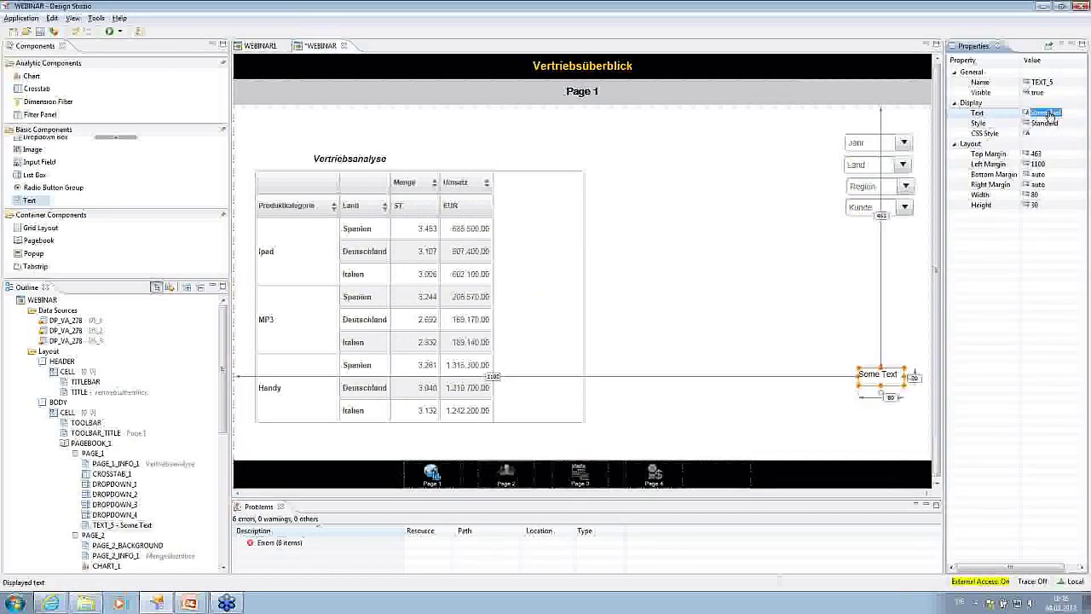
text(Aus)
key(BackSpace)
text(swahlmöglichkeit)
Step: Give the "Auswahlmöglichkeit" text the Heading 2 style and the CSS style "color: blue"
click(1070, 126)
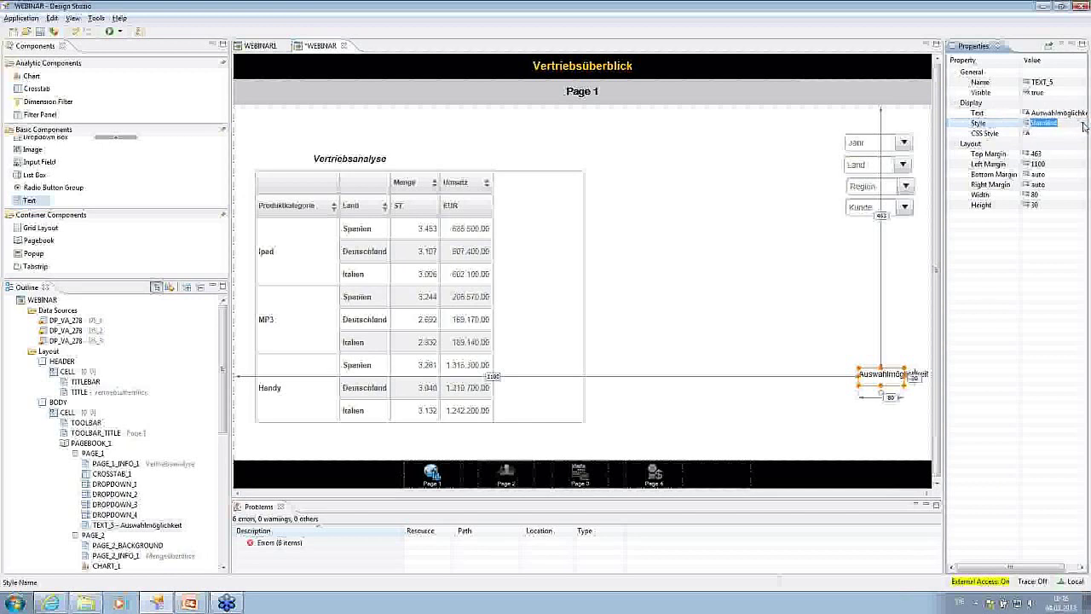
click(1082, 124)
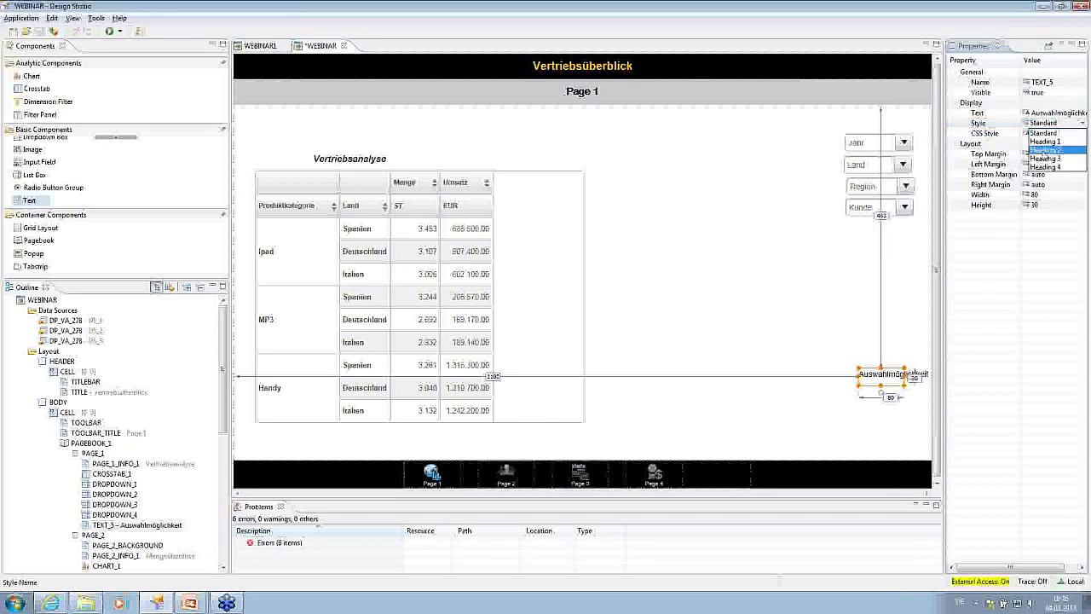
click(1045, 150)
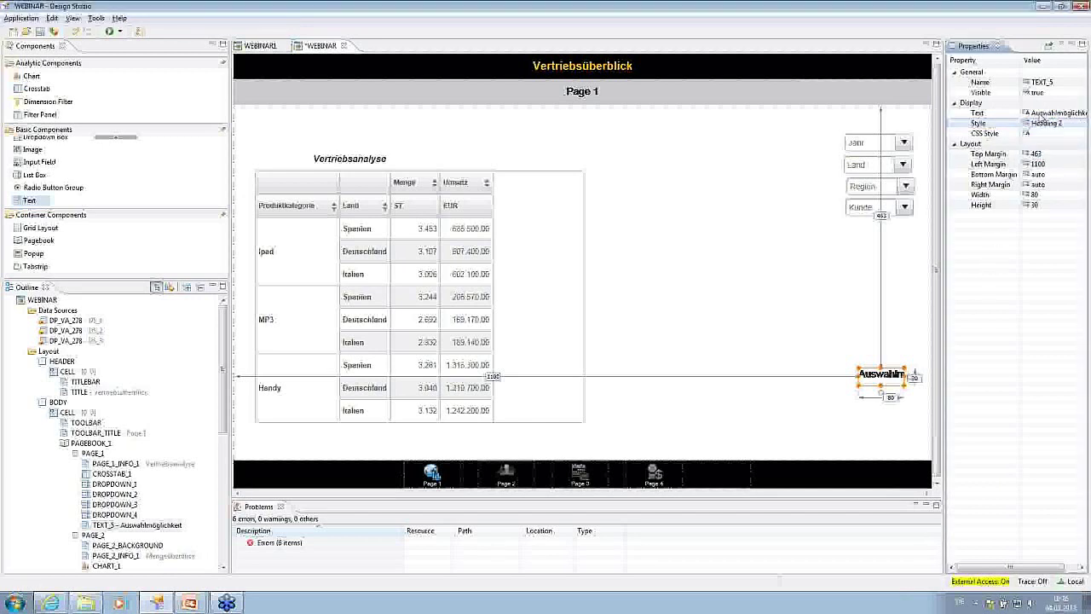
click(1041, 134)
click(1080, 134)
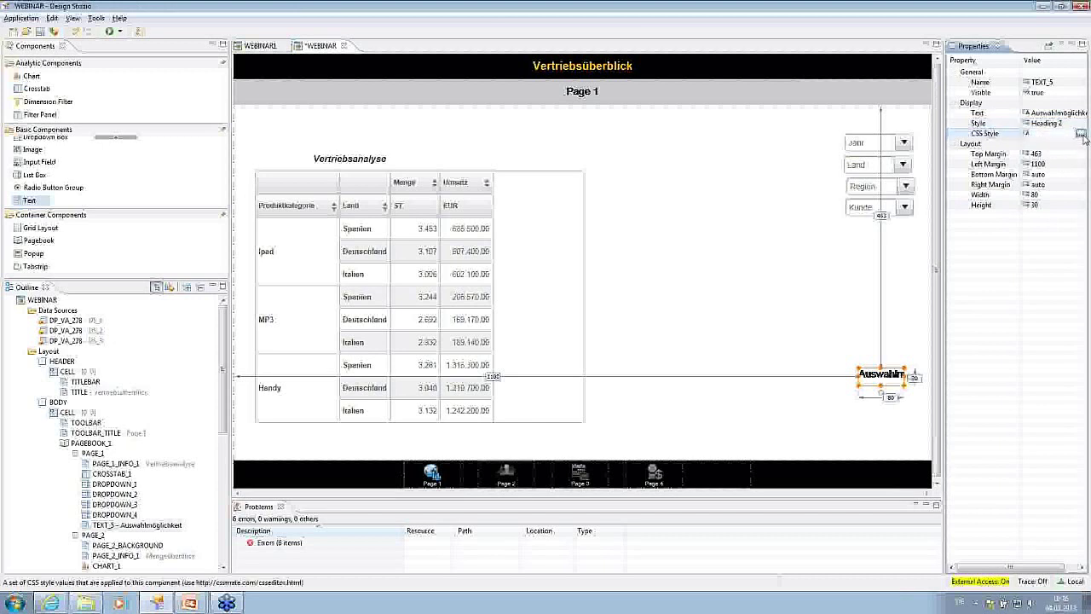
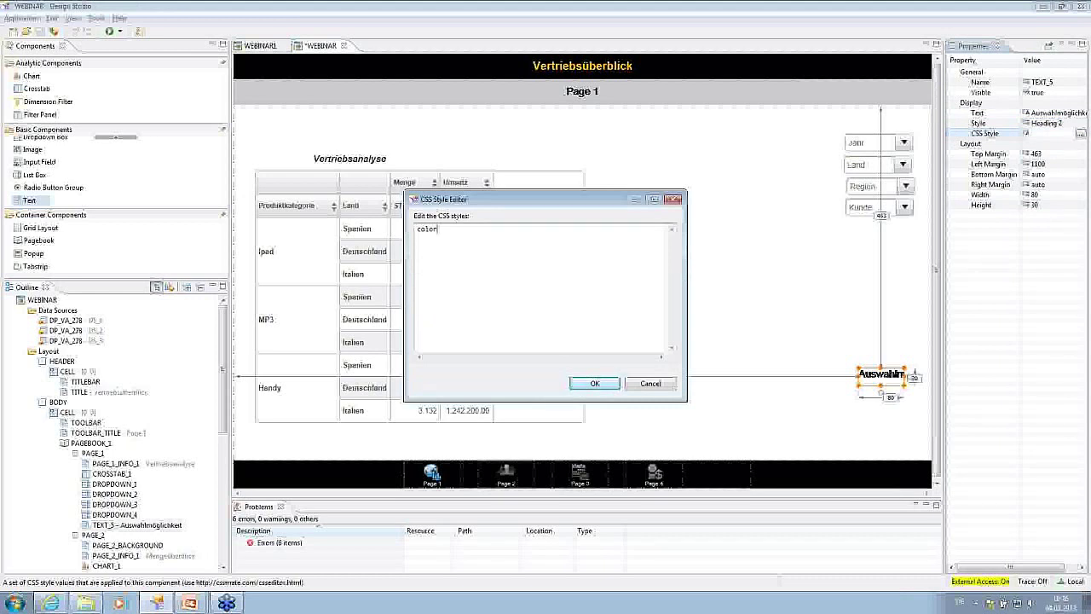
text(color: blue)
click(595, 383)
Step: Widen the "Auswahlmöglichkeit" text component on both sides to a width of about 171
drag(857, 381, 822, 380)
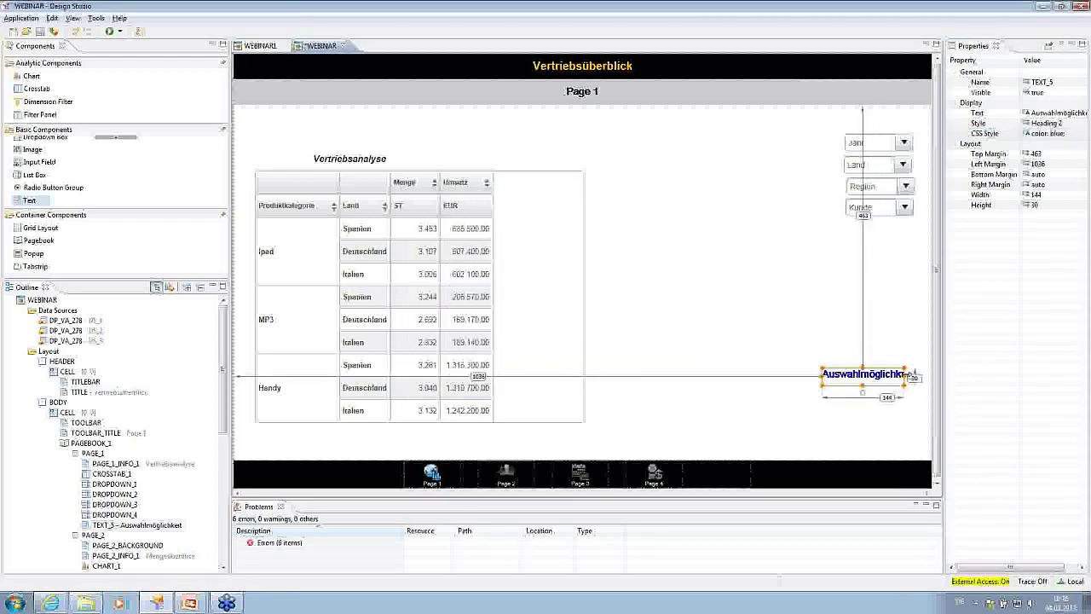
drag(911, 375, 927, 376)
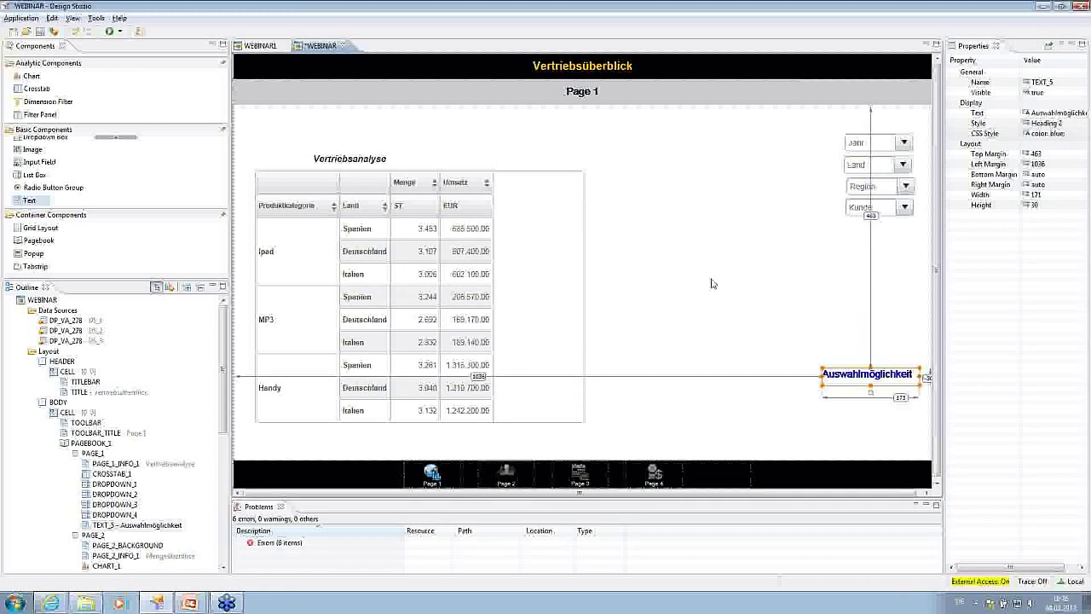
Step: Place a list box under the "Auswahlmöglichkeit" heading and add an item with value Z278_MENG and text "Menge"
drag(38, 177, 841, 390)
click(1028, 126)
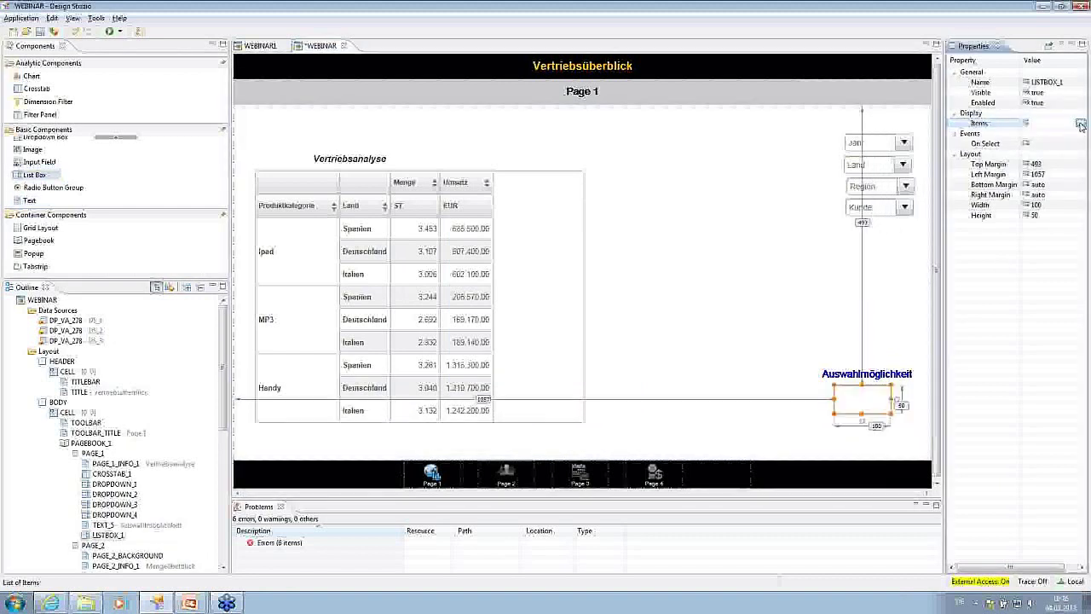
click(1080, 124)
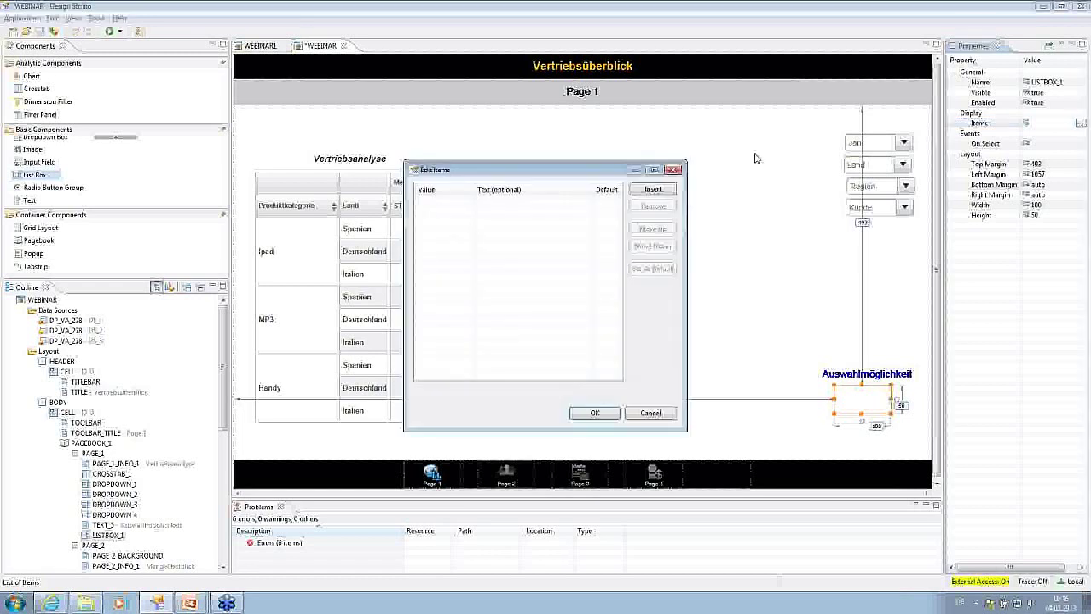
click(652, 189)
text(Z)
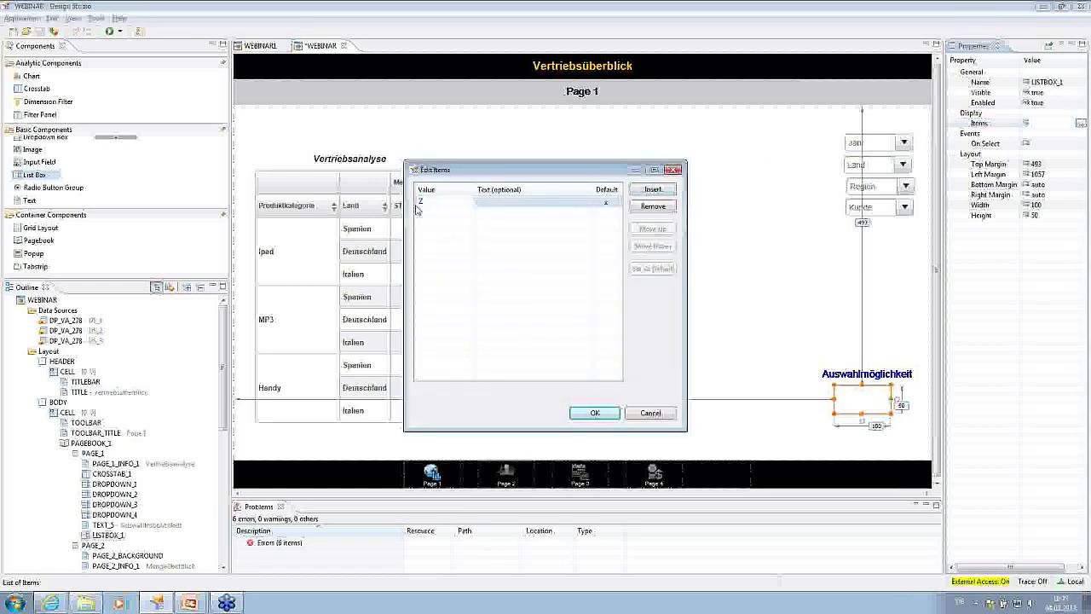
text(278_MENG)
click(478, 201)
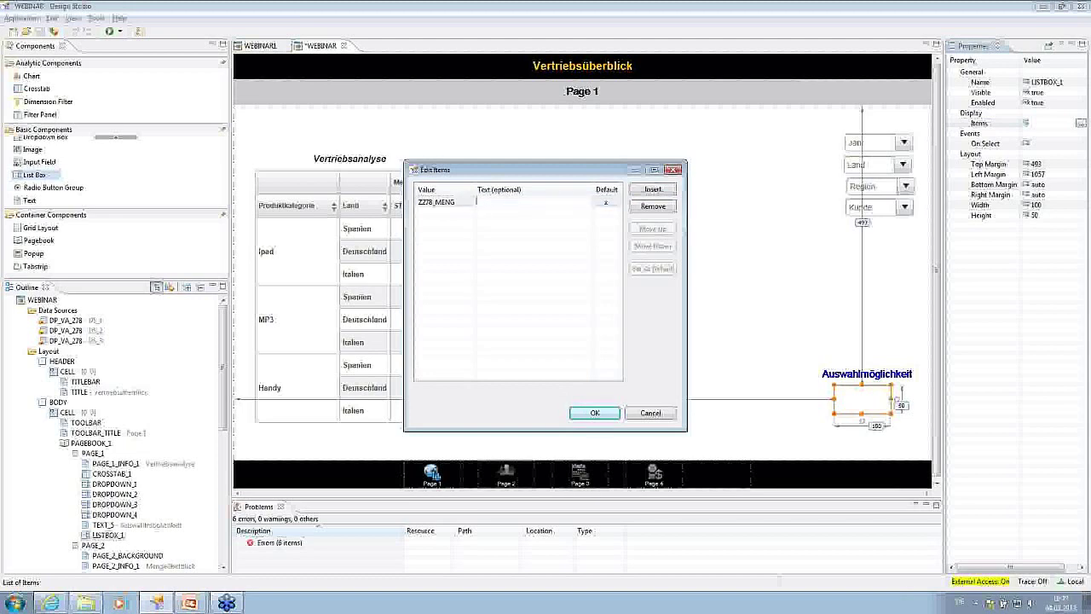
text(Menge)
Step: Add a second item with value Z278_UMSA and text "Umsatz", and enlarge the list box to about 128 by 99
click(645, 195)
text(27)
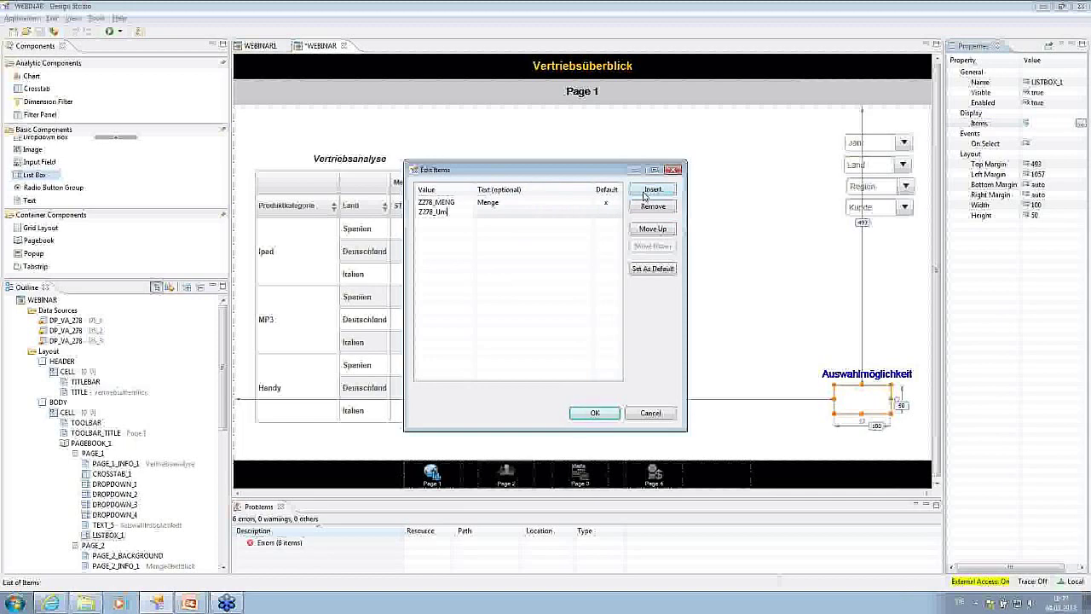
text(8_UMSA)
key(Tab)
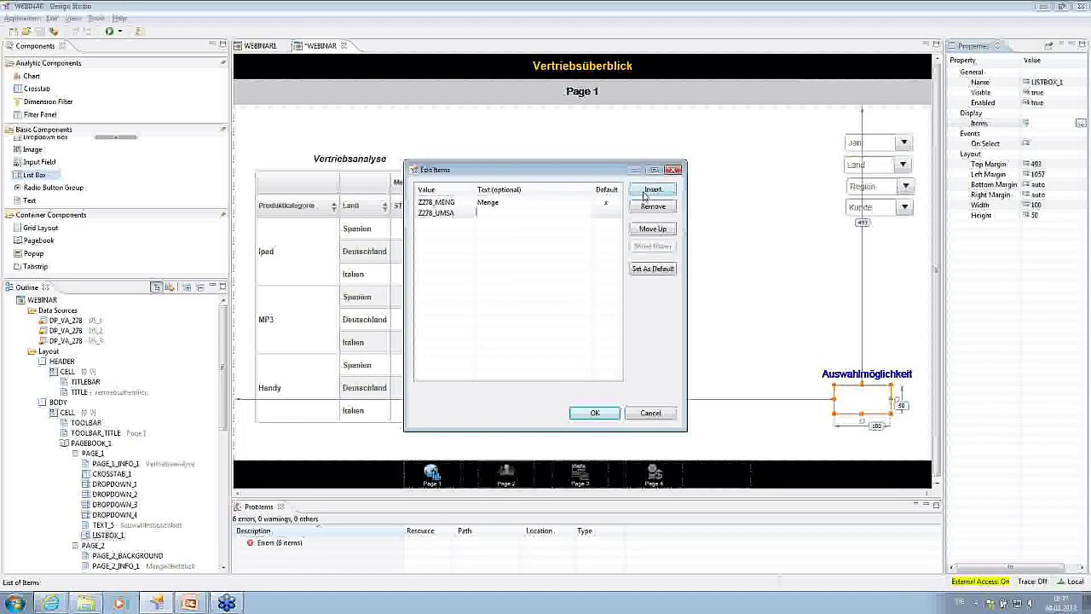
text(Umsatz)
click(595, 413)
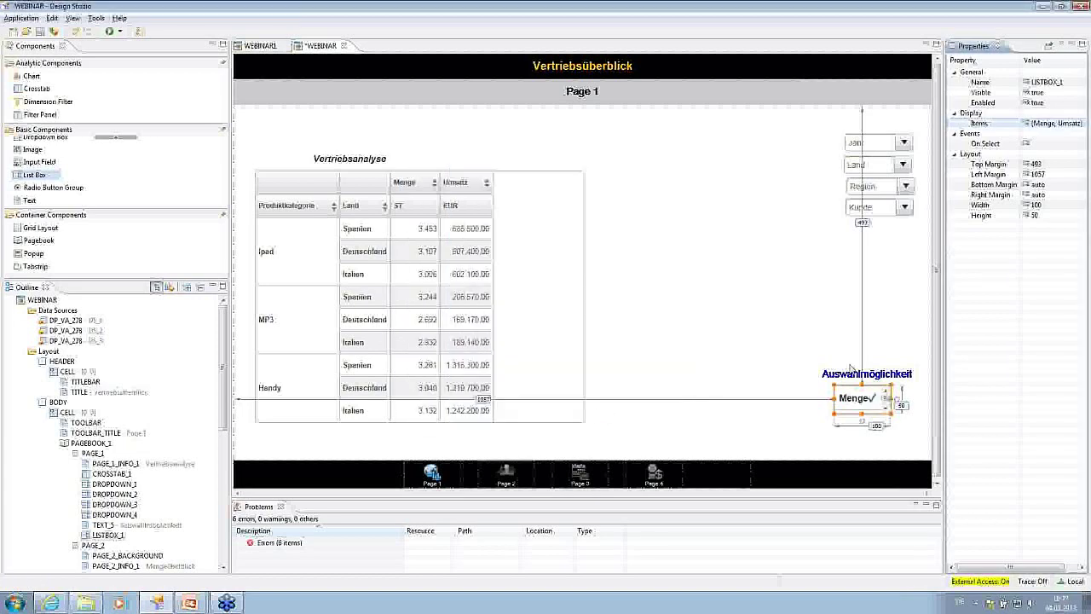
drag(863, 413, 920, 411)
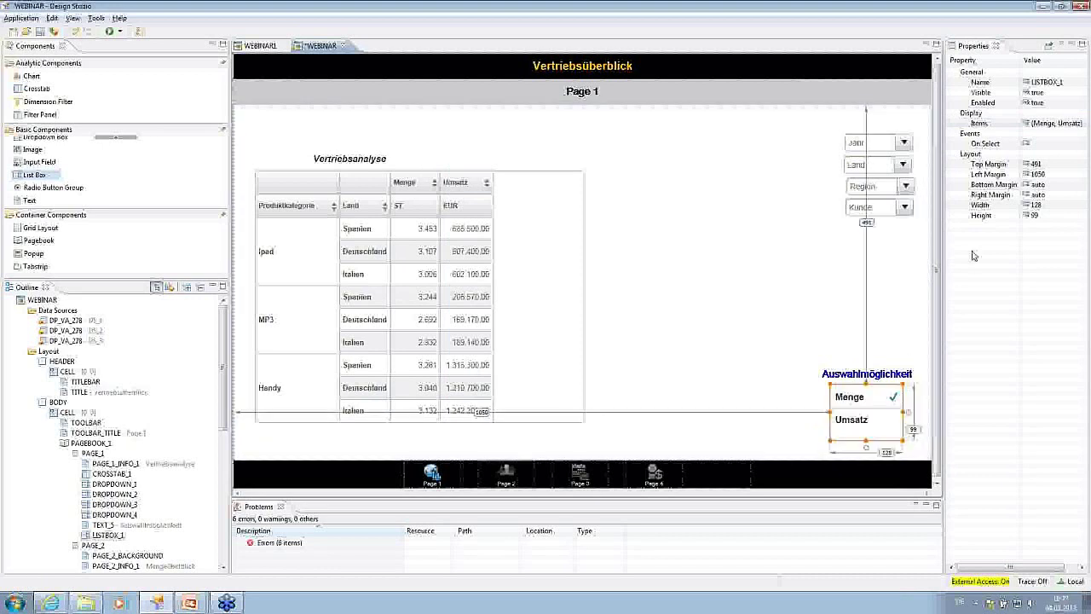
Step: Begin the list box's On Select script with a DS_1.setFilterExt call that uses the Kennzahlen dimension
click(1078, 144)
click(1080, 144)
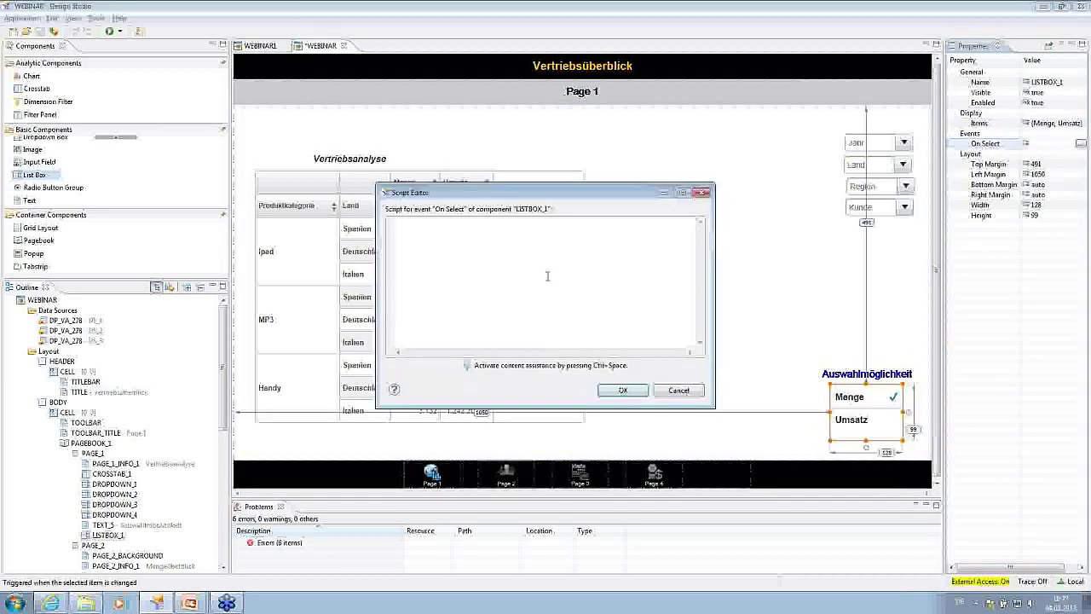
text(DS_1.)
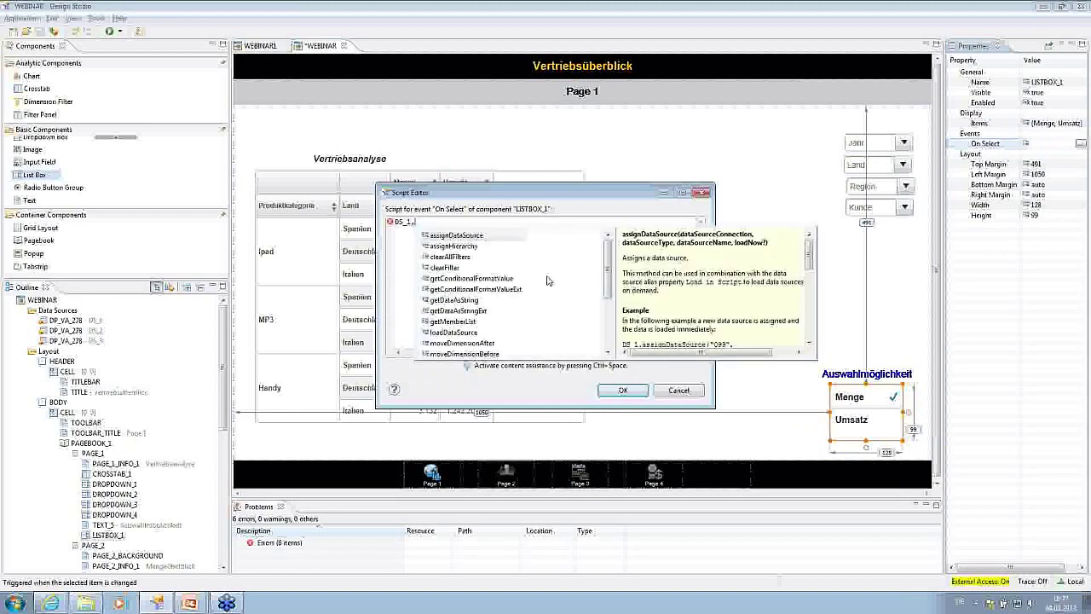
text(setF)
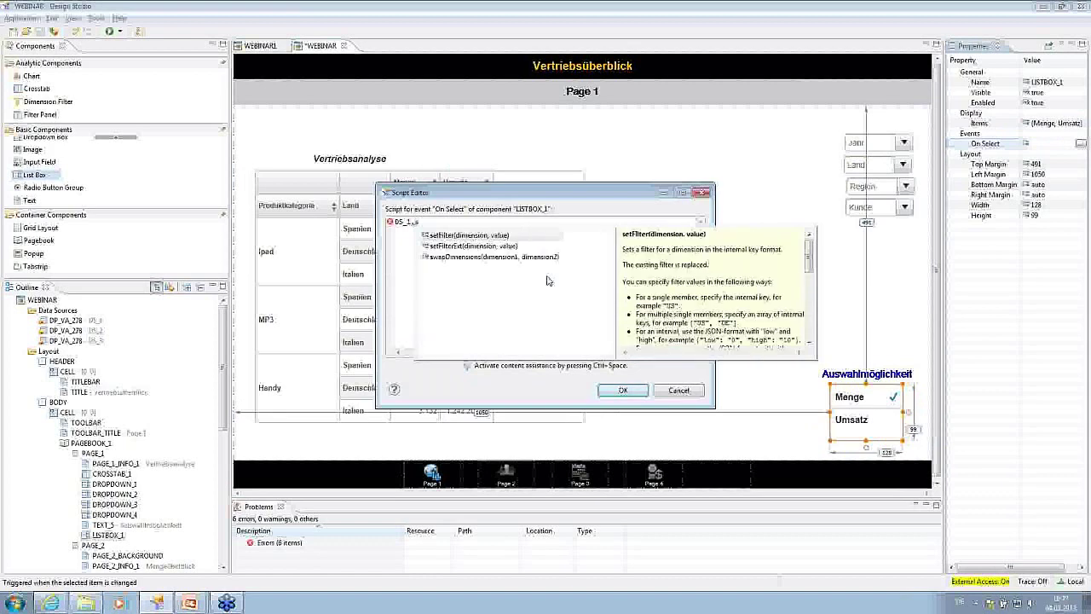
key(Down)
key(Return)
key(ctrl+space)
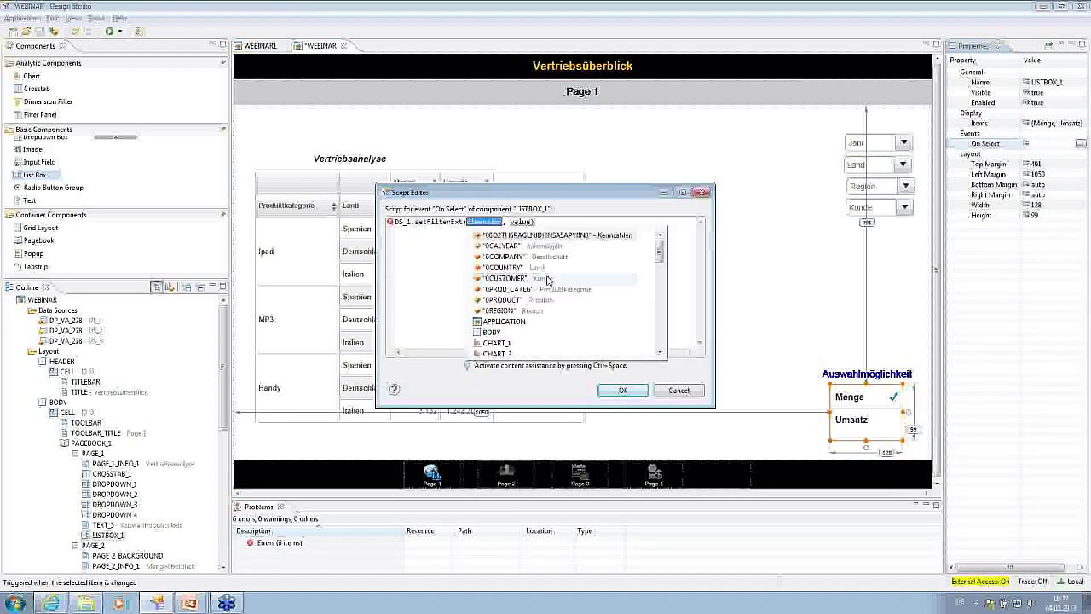
key(Return)
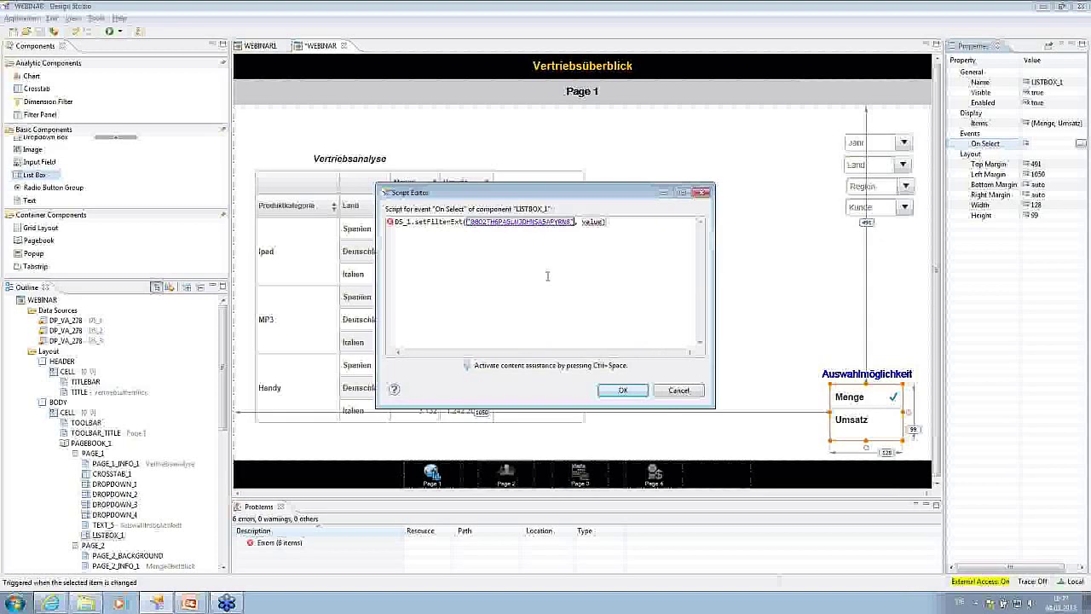
Step: Complete the DS_1 setFilterExt call with LISTBOX_1.getSelectedValue() as the filter value and end the statement with a semicolon
key(Tab)
key(BackSpace)
key(ctrl+space)
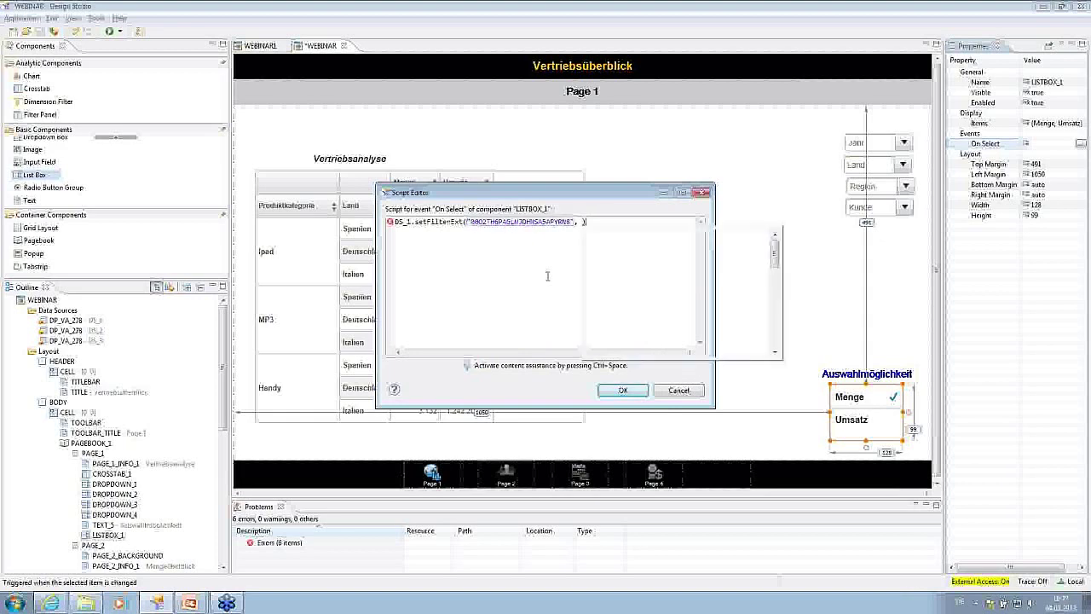
key(Down)
key(Down)
key(Down)
key(Down)
key(Down)
key(Down)
key(Down)
key(Down)
key(Down)
key(Down)
key(Down)
key(Down)
key(Down)
key(Down)
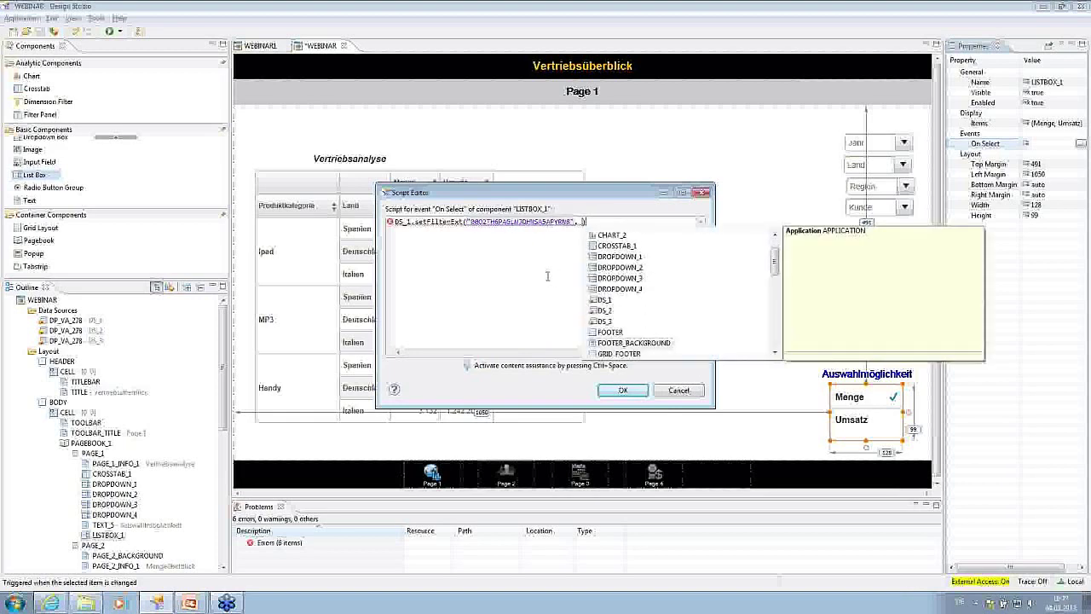
key(Down)
key(Down)
key(Down)
key(Down)
key(Down)
key(Down)
key(Down)
key(Down)
key(Return)
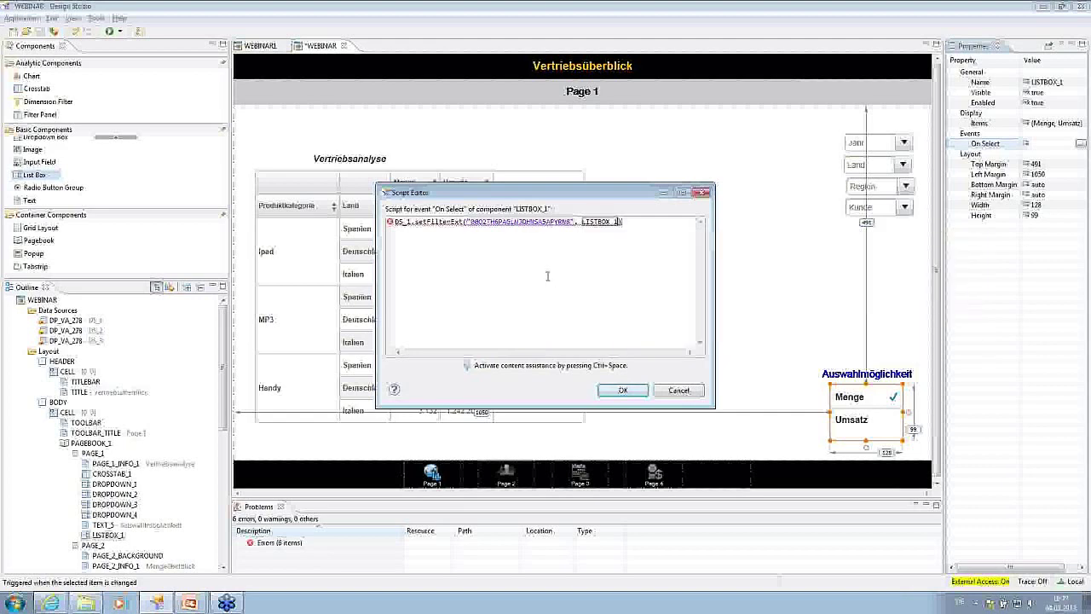
text(.g)
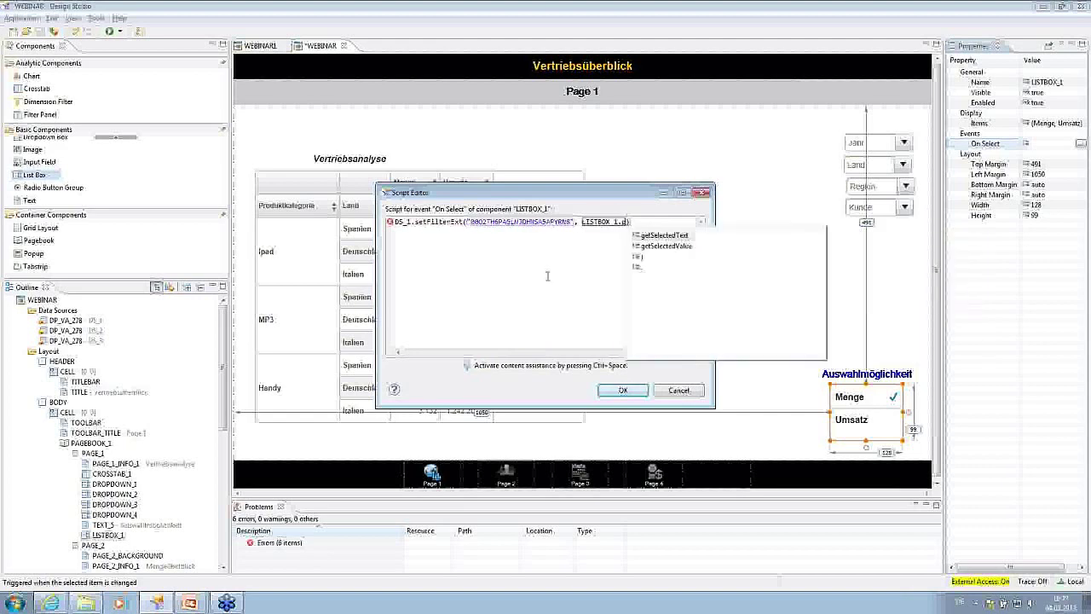
key(Down)
key(Return)
text();)
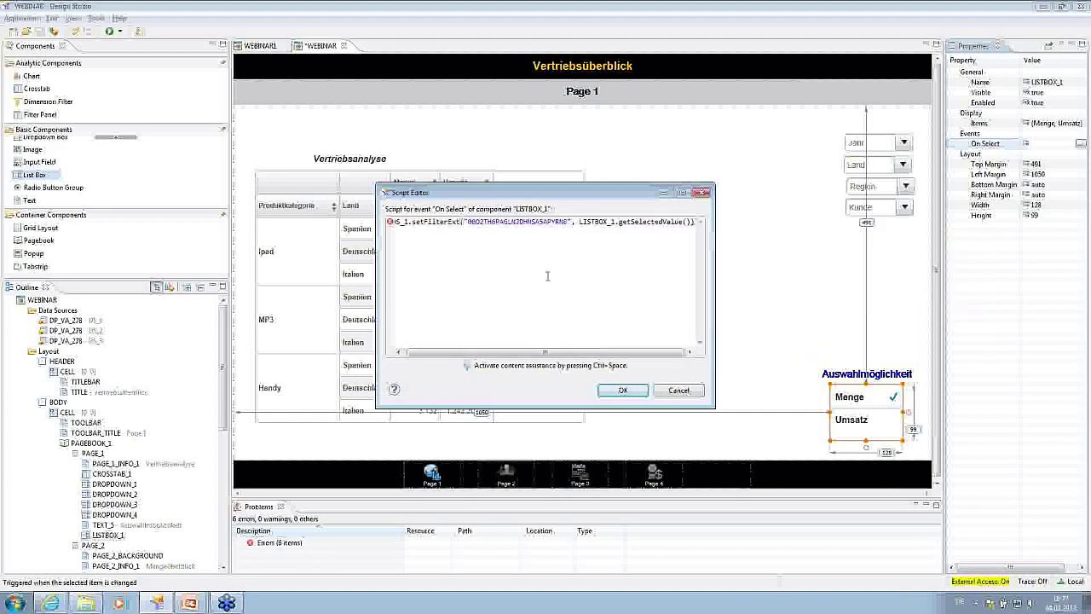
Step: Copy the DS_1 setFilterExt line and paste it twice below for the other data sources
key(Return)
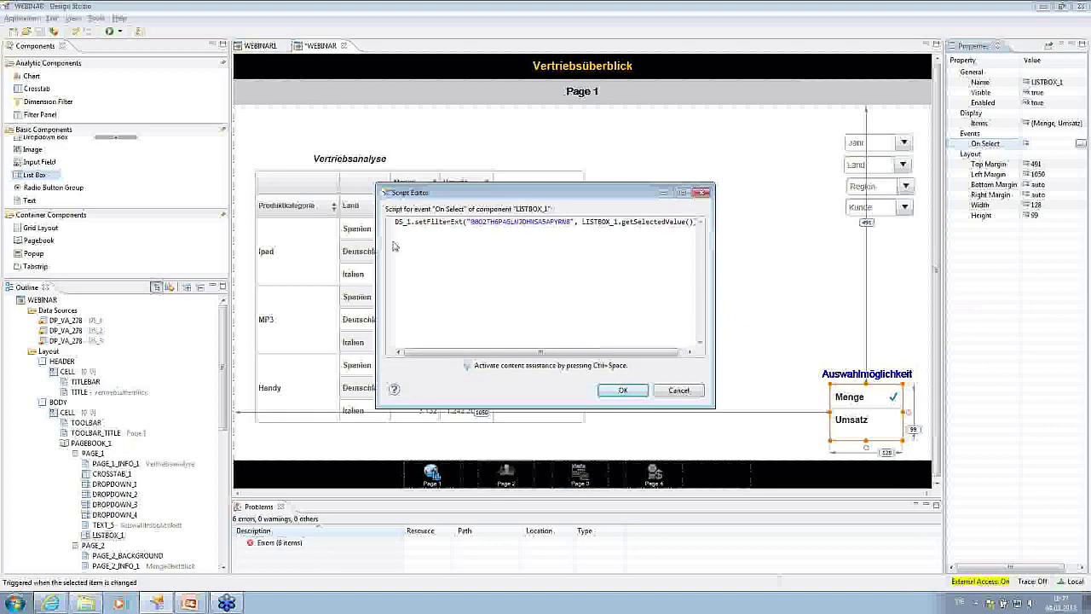
drag(395, 222, 698, 218)
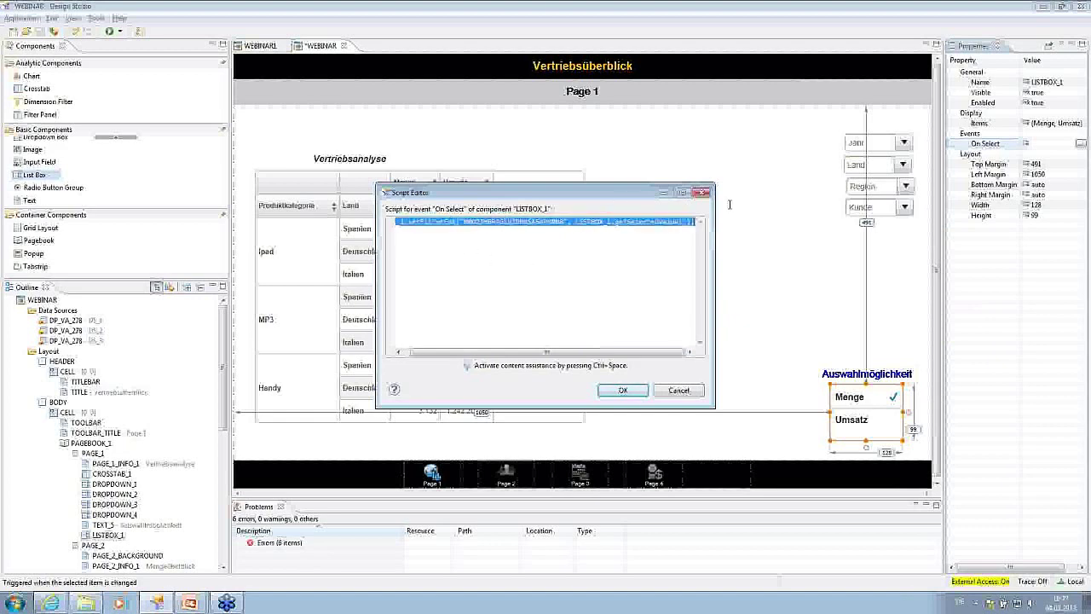
key(ctrl+c)
key(Down)
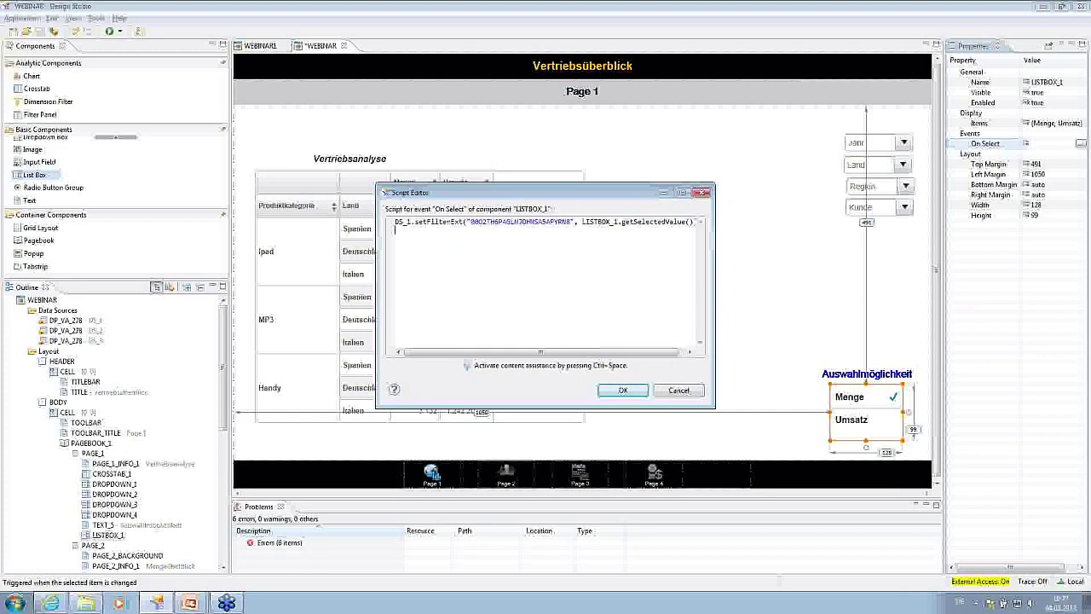
key(ctrl+v)
key(Return)
key(ctrl+v)
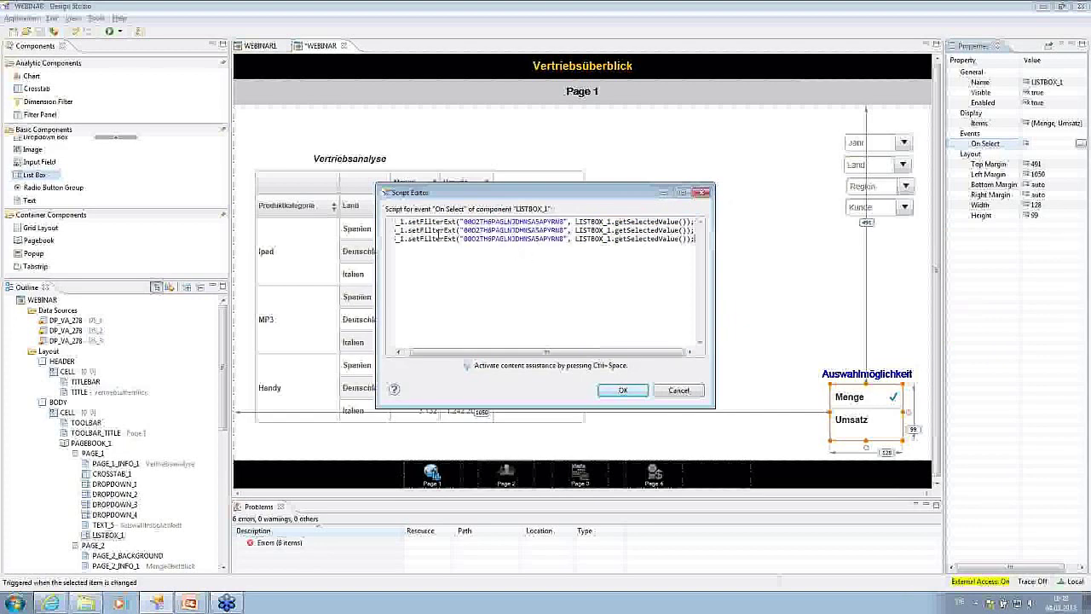
Step: Point the second and third setFilterExt lines to DS_2 and DS_3 and accept the list box script
click(404, 230)
mouse_move(403, 230)
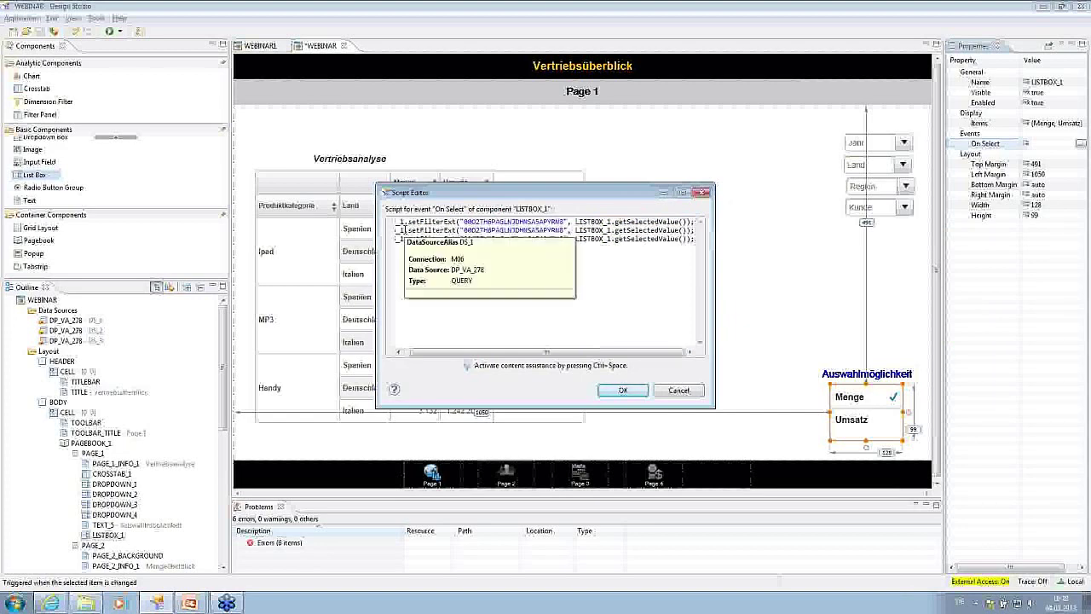
key(BackSpace)
text(2)
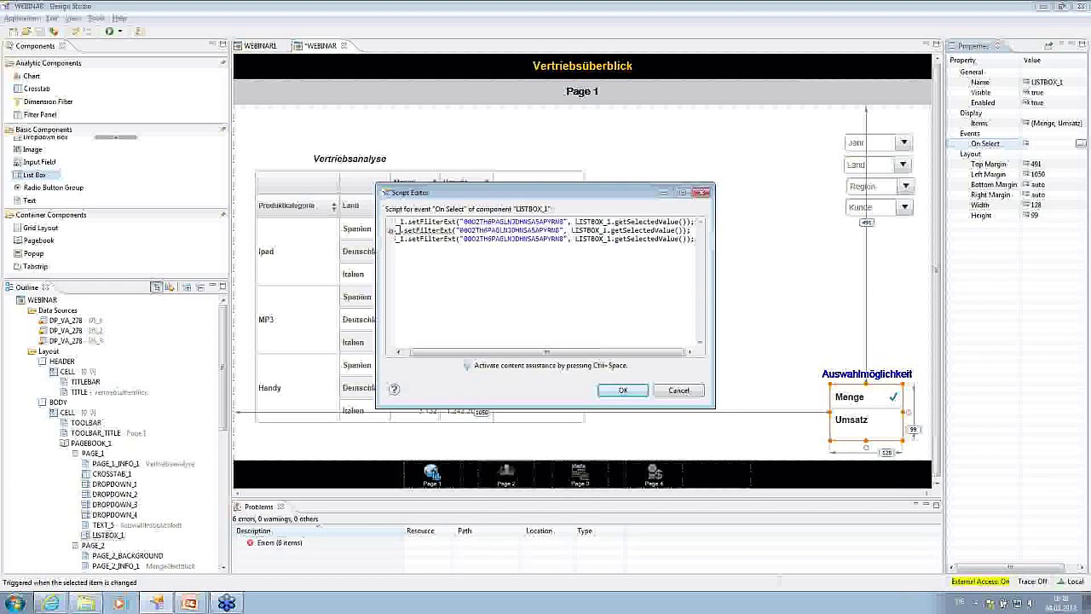
key(BackSpace)
text(3)
key(Down)
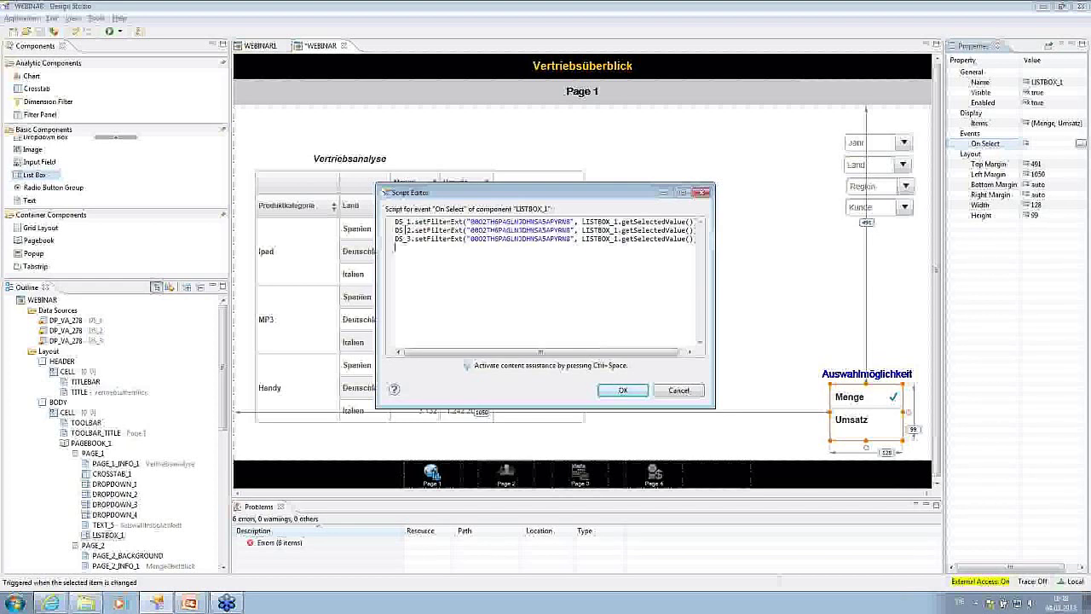
click(603, 393)
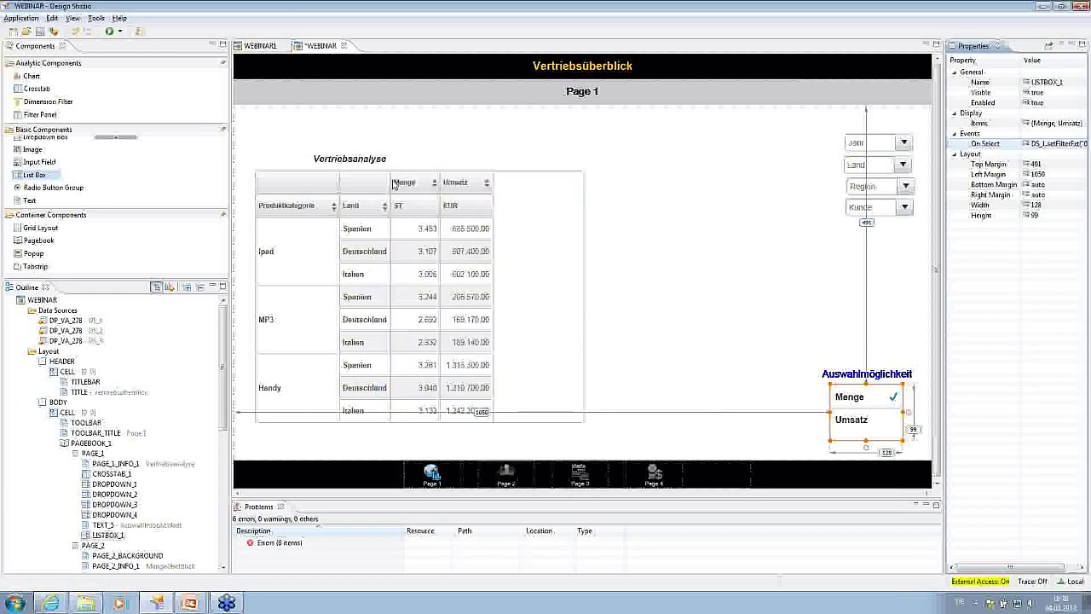
Step: Add a Button component at the right end of the Page 1 title bar and set its text to "Filter zurücksetzen"
click(107, 139)
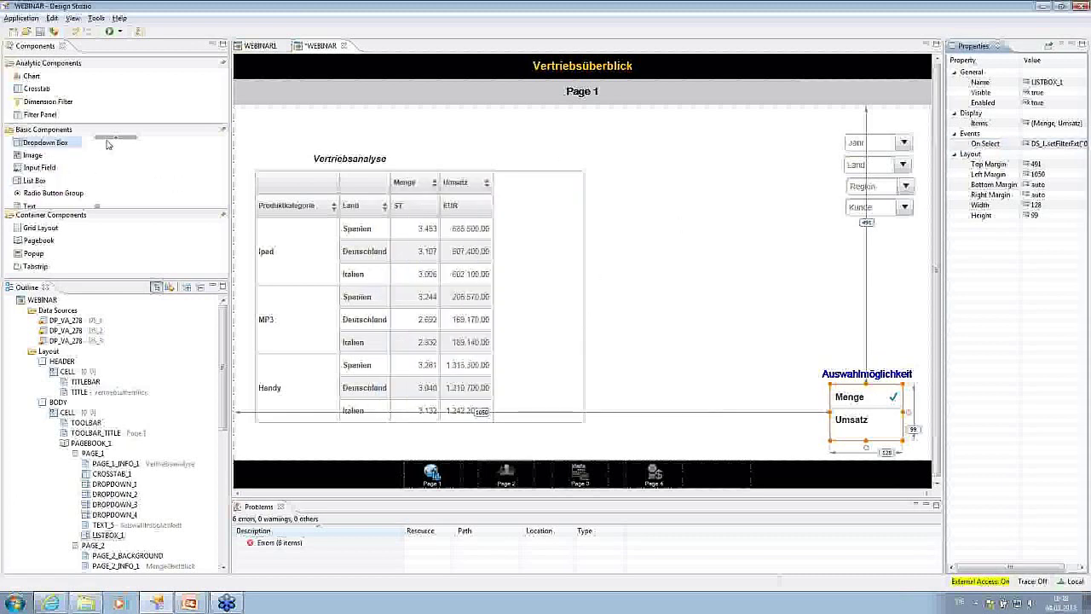
click(107, 142)
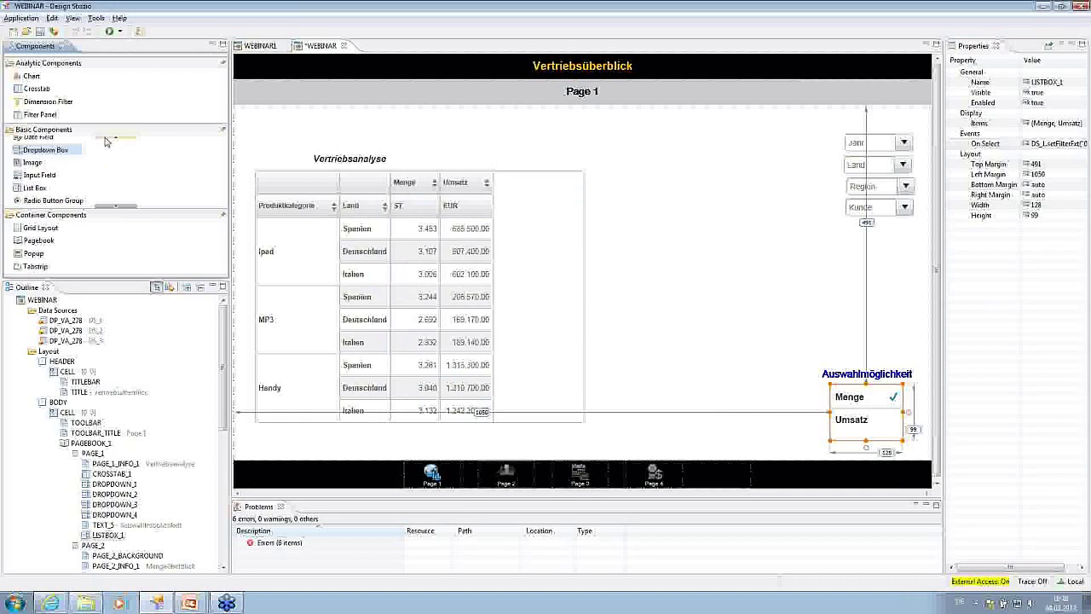
scroll(105, 141, up, 2)
drag(75, 142, 836, 94)
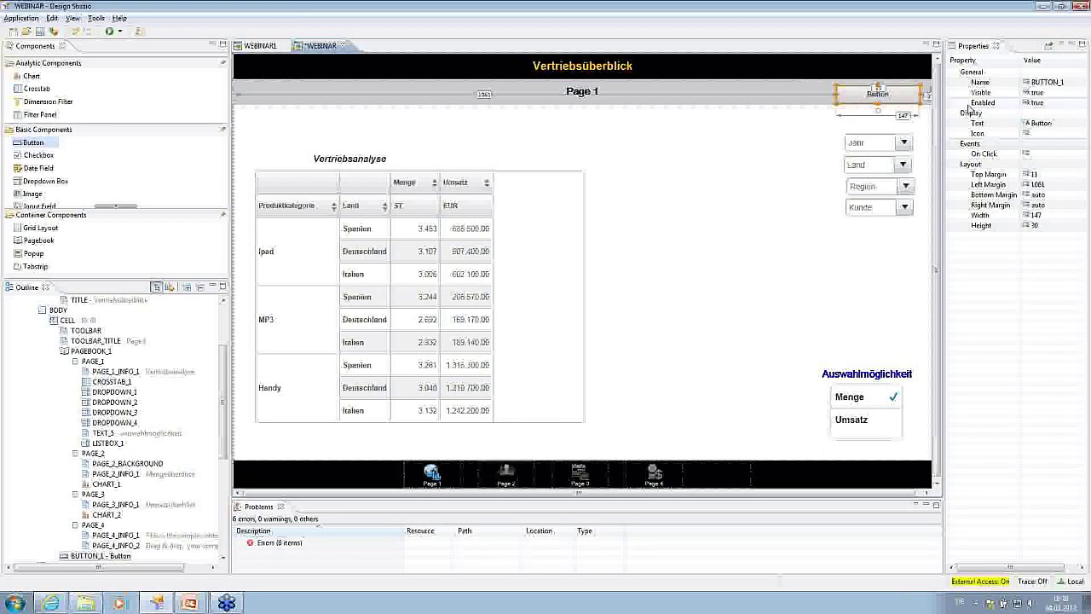
click(1039, 123)
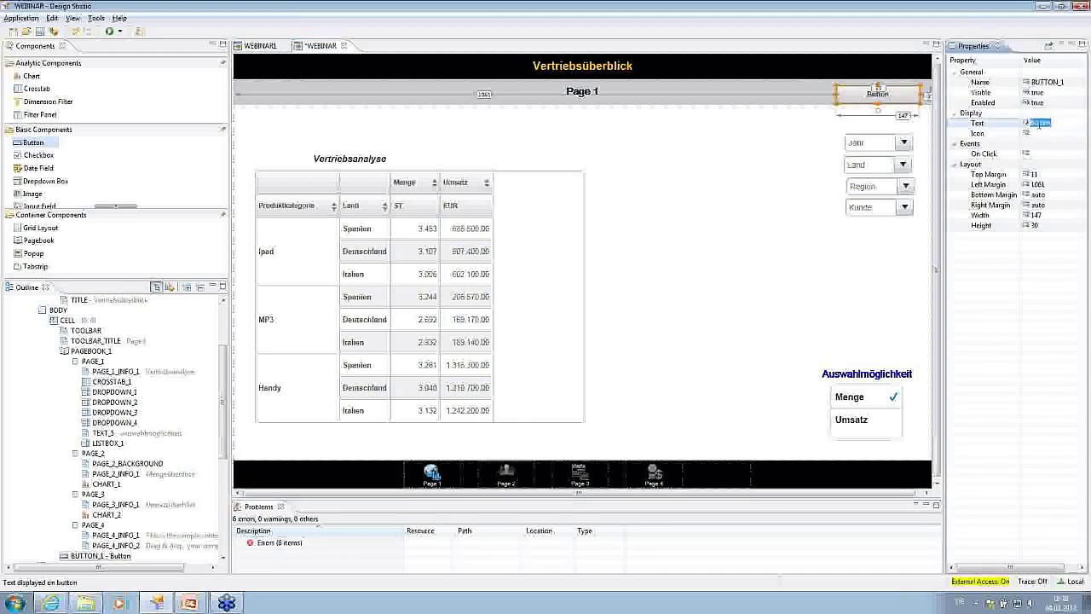
text(H)
text(ilter zu)
text(rücksetzen)
Step: Begin the button's On Click script with the statement DS_1.clearAllFilters();
click(1065, 155)
click(1071, 157)
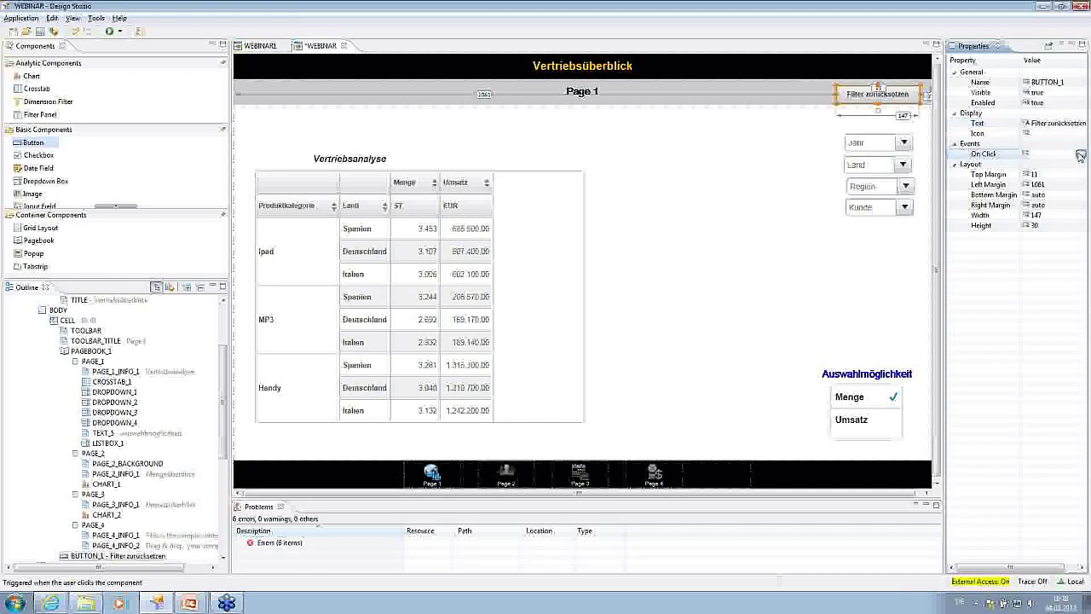
click(1080, 155)
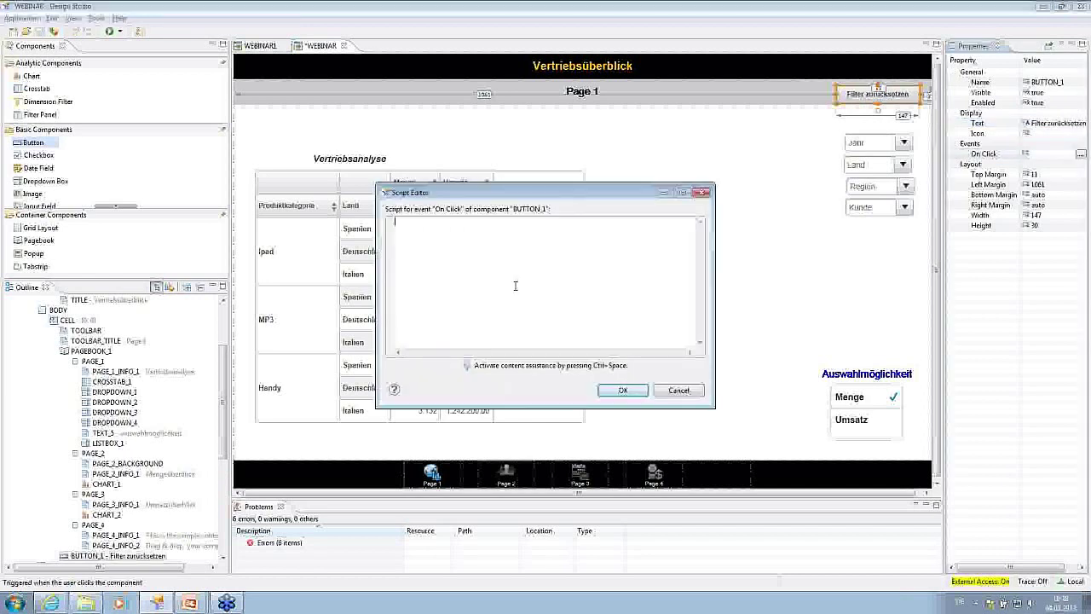
text(DS_1.)
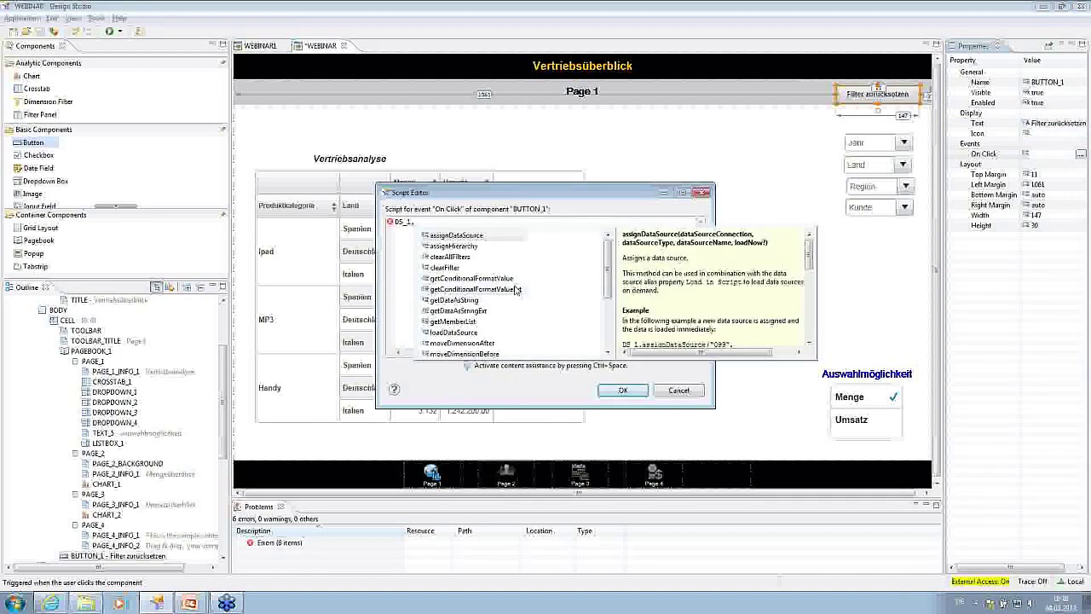
text(cl)
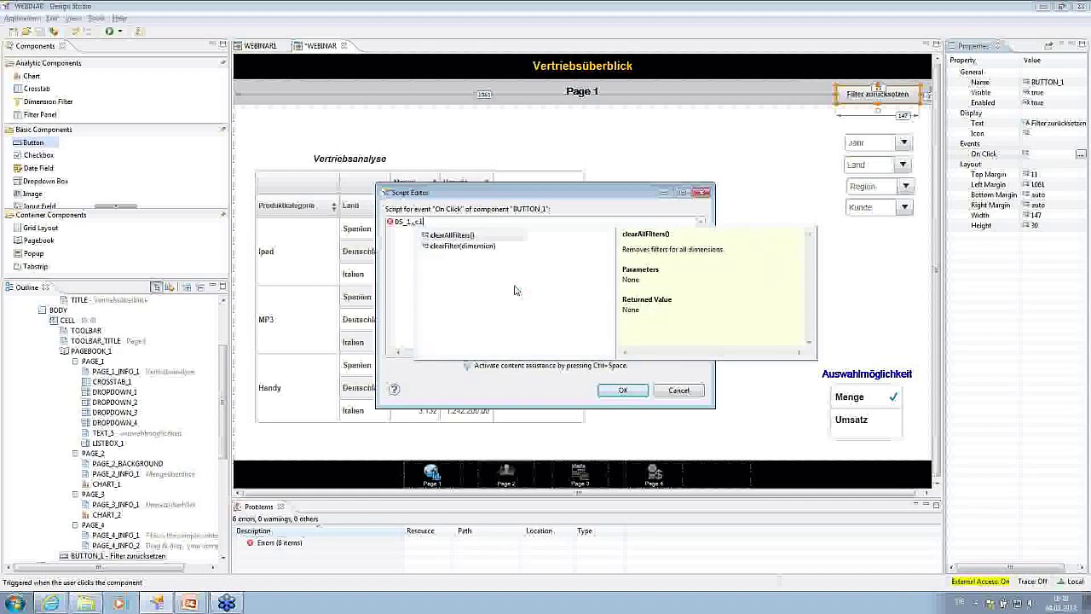
key(Return)
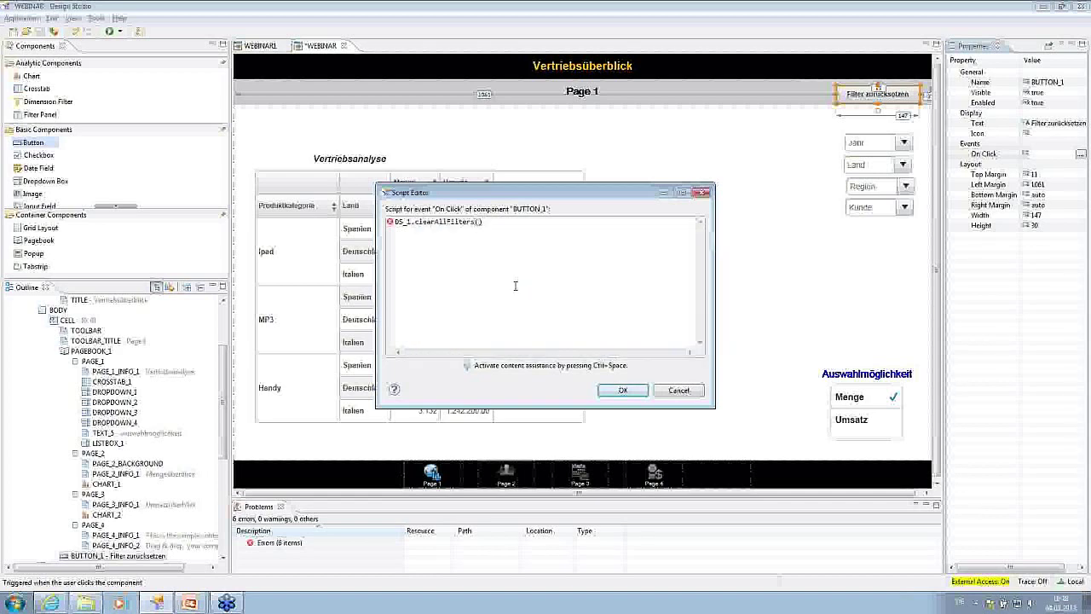
text(;)
key(Return)
Step: Add a DS_1.removeDimension statement for the "0CALYEAR" dimension to the button script
text(DS_1.)
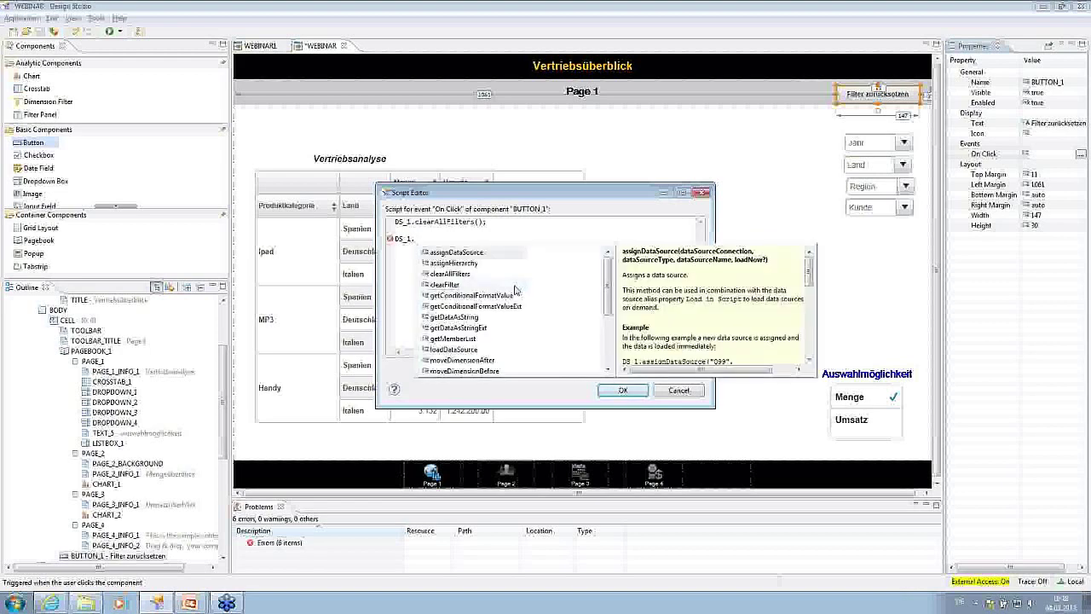
text(rem)
key(Return)
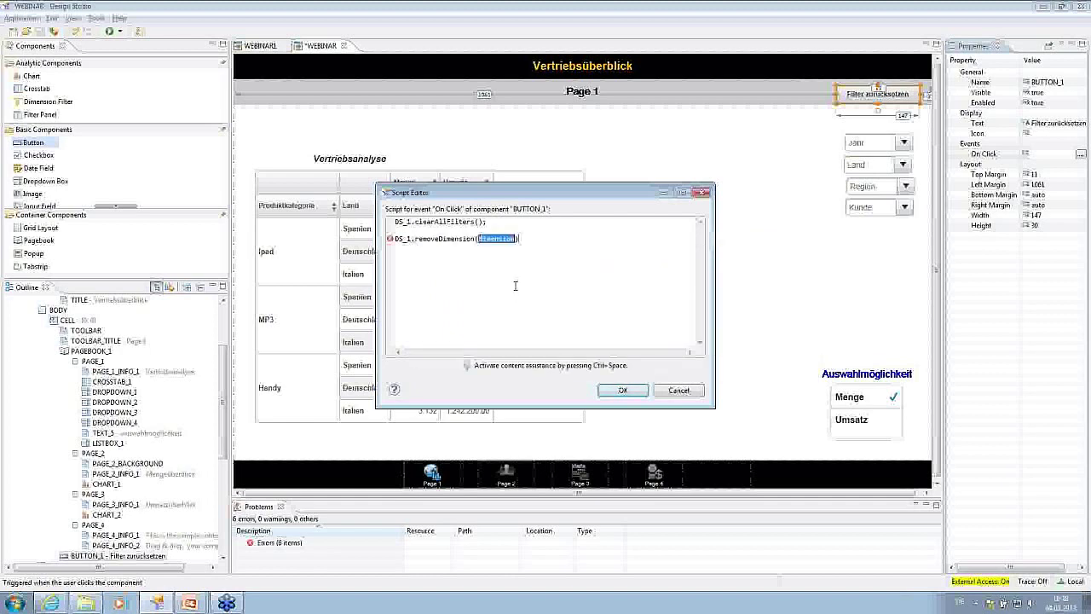
key(ctrl+space)
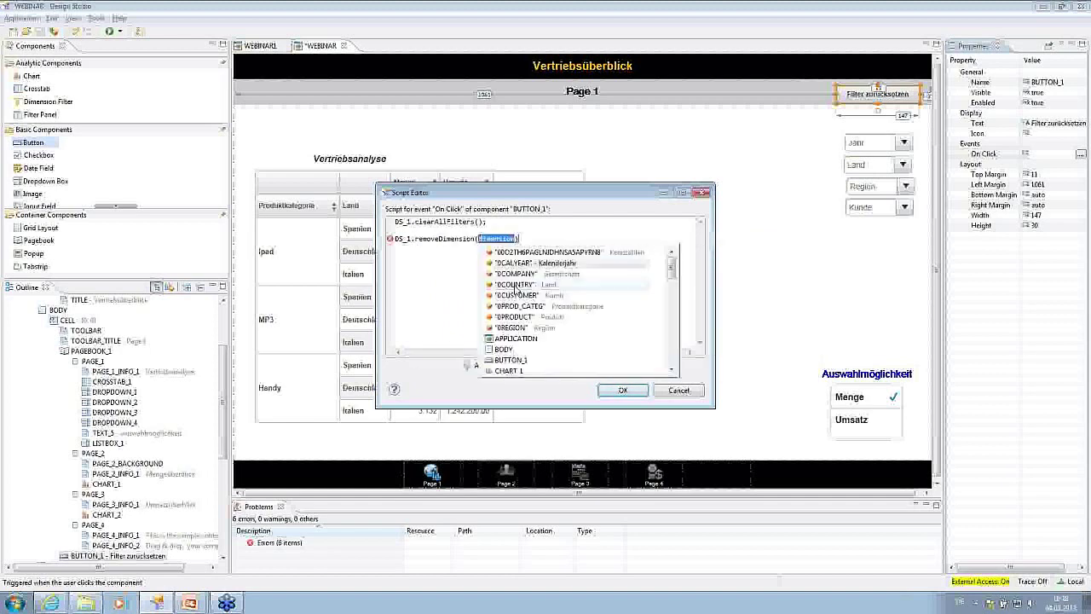
key(Return)
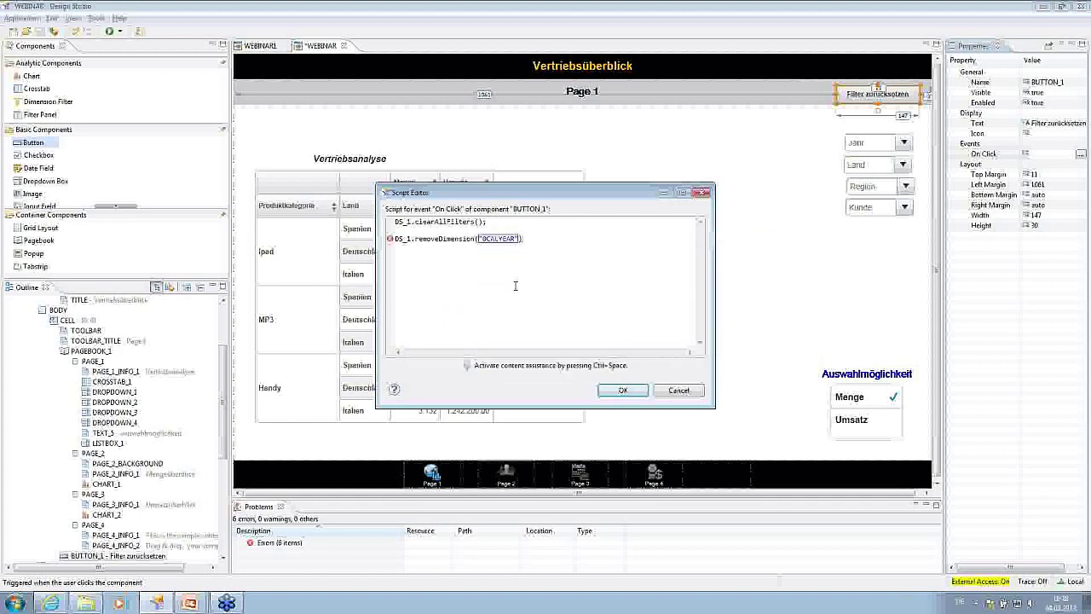
text(;)
key(Return)
Step: Add another DS_1.removeDimension statement for the "0REGION" dimension
text(DS_1.)
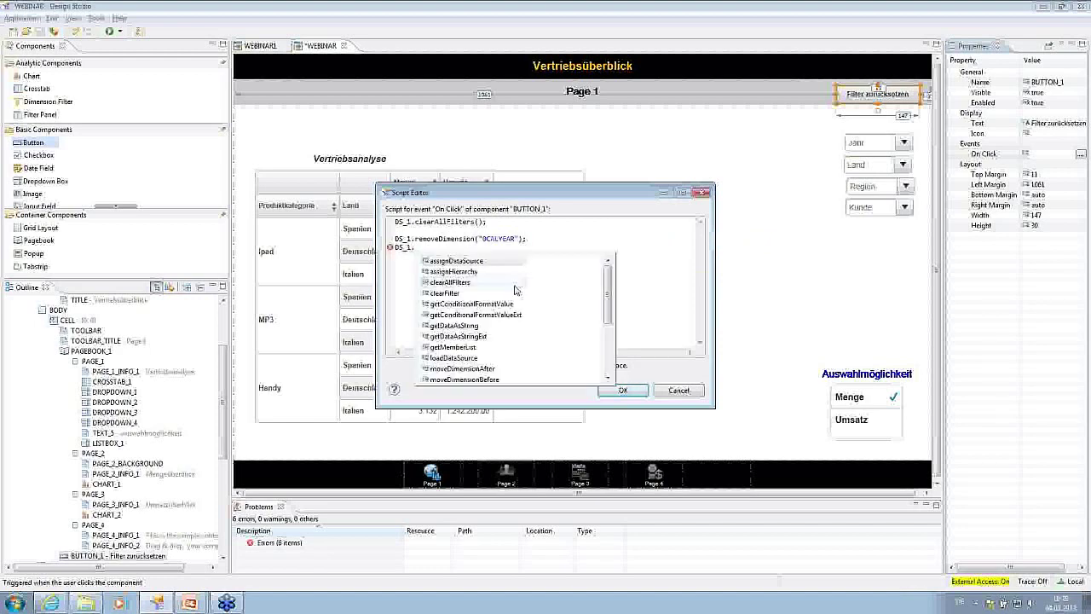
text(rem)
key(Return)
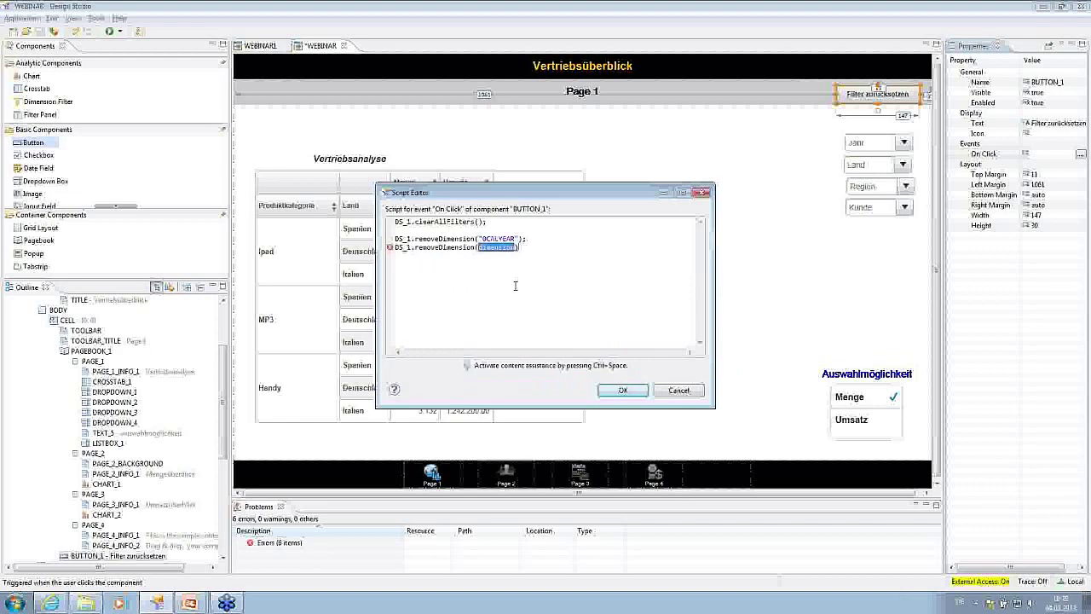
key(ctrl+space)
key(Down)
key(Down)
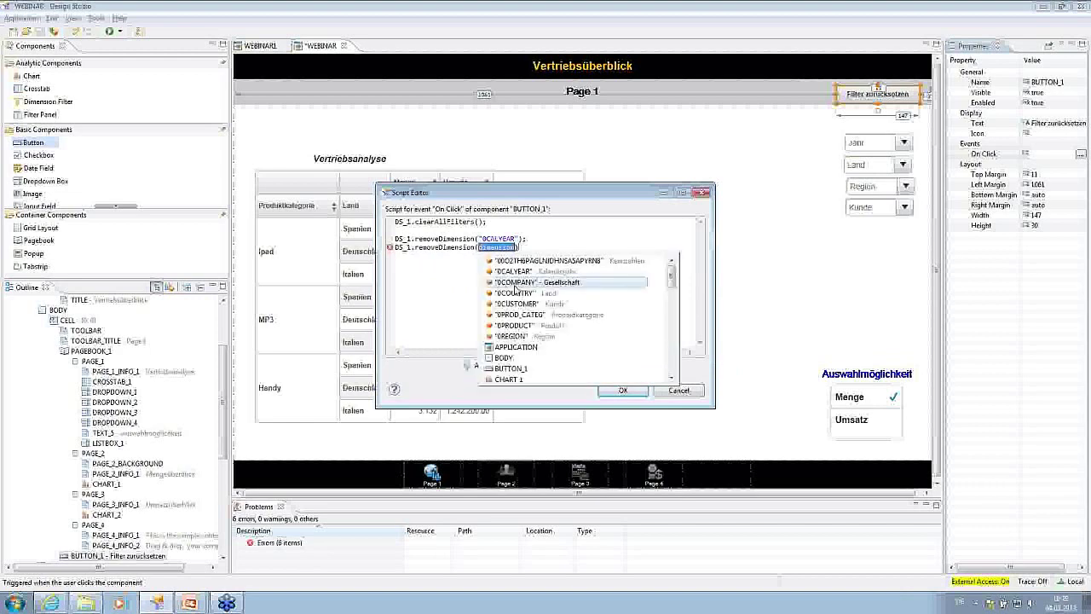
key(Down)
key(Down)
key(Down)
key(Down)
key(Down)
key(Return)
text(; )
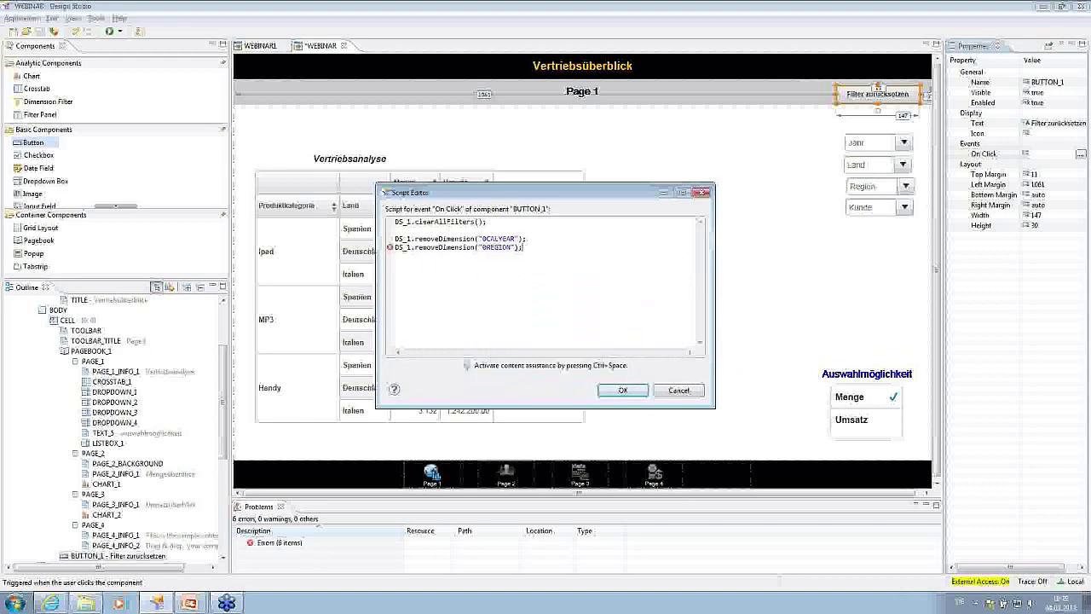
Step: Add a DS_1.removeDimension statement for "0CUSTOMER", accept the script, and move the button up to a top margin of 6
text(DS_1.rem)
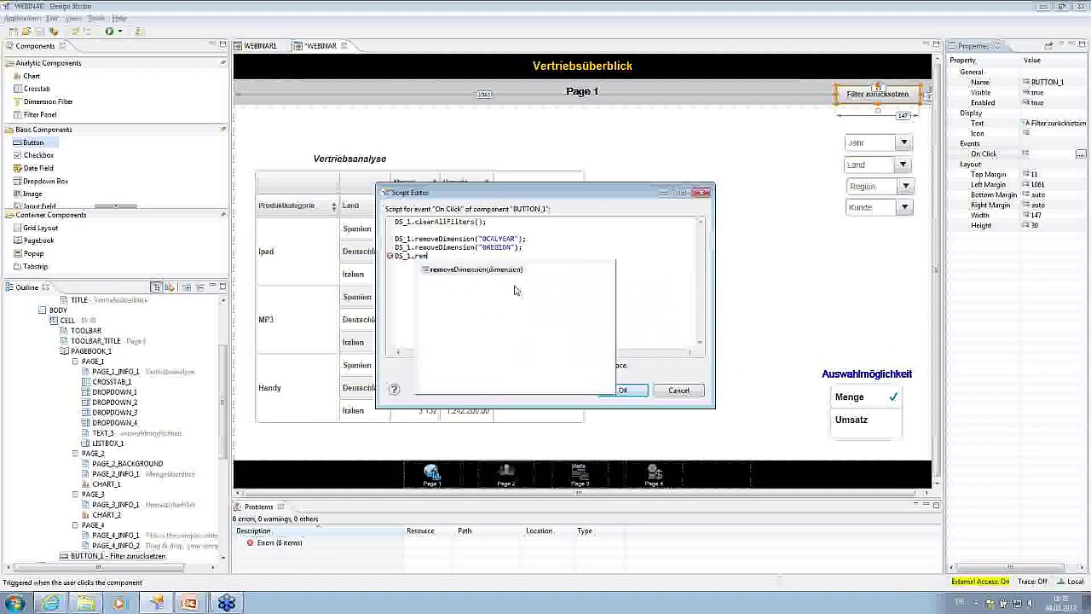
key(Return)
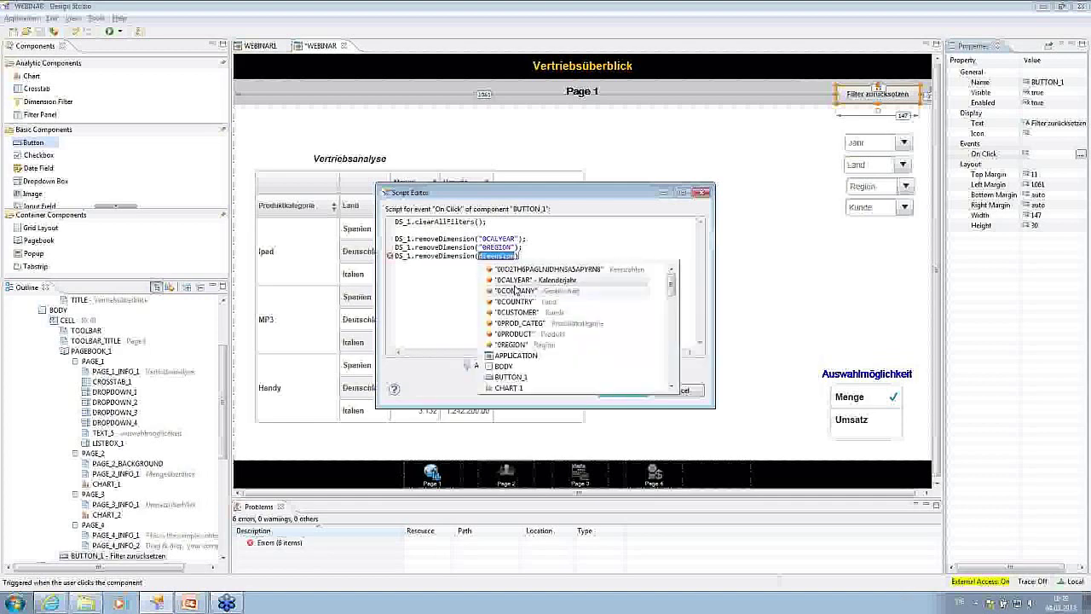
key(Down)
key(Down)
key(Down)
key(Down)
key(Down)
key(Down)
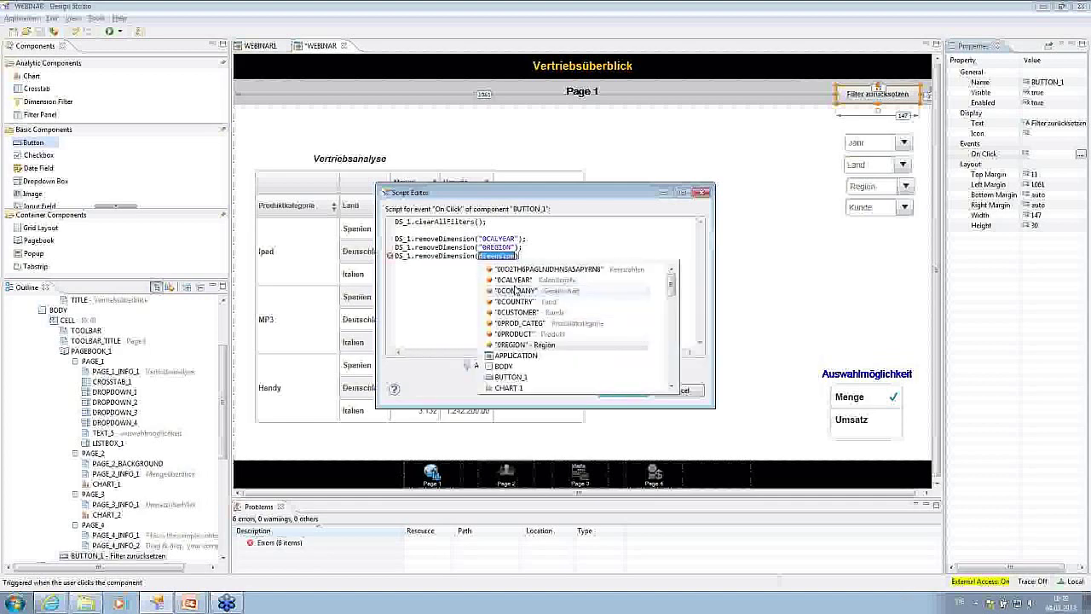
key(Up)
key(Up)
key(Up)
key(Return)
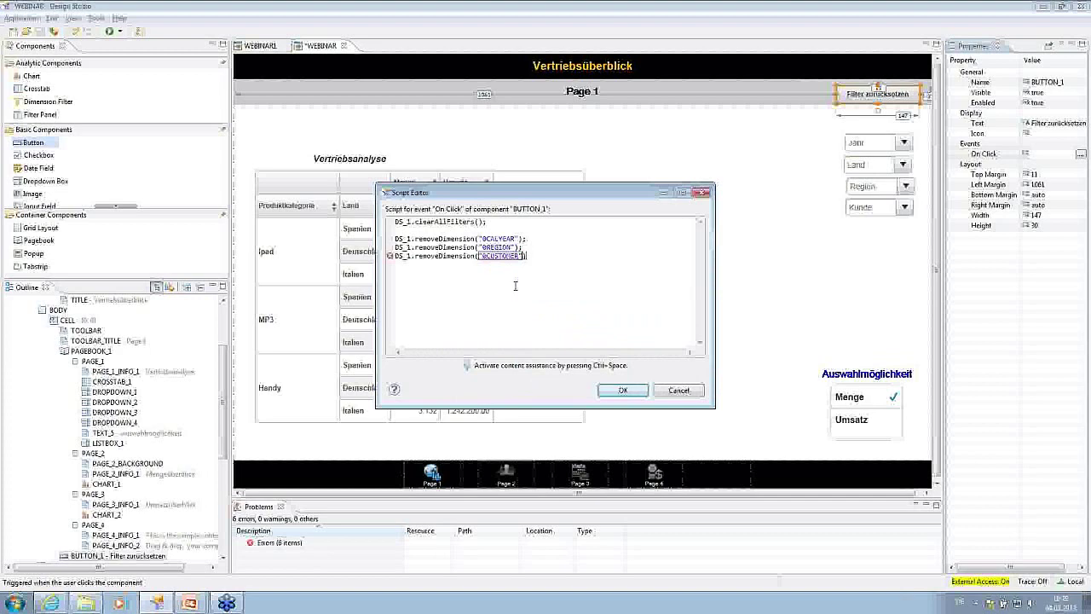
key(Return)
text(;)
click(619, 391)
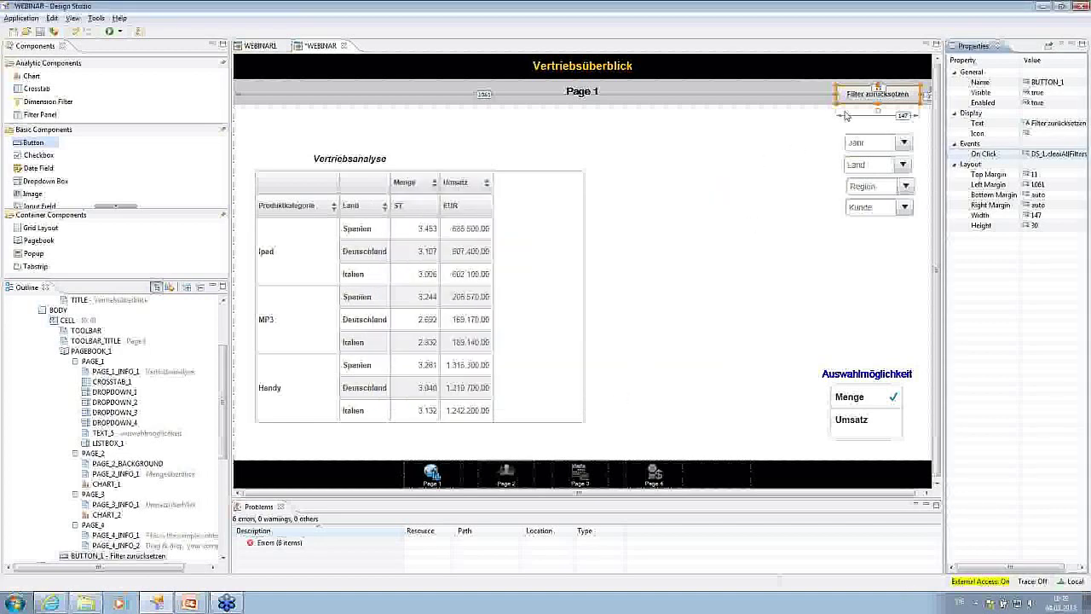
drag(856, 93, 856, 88)
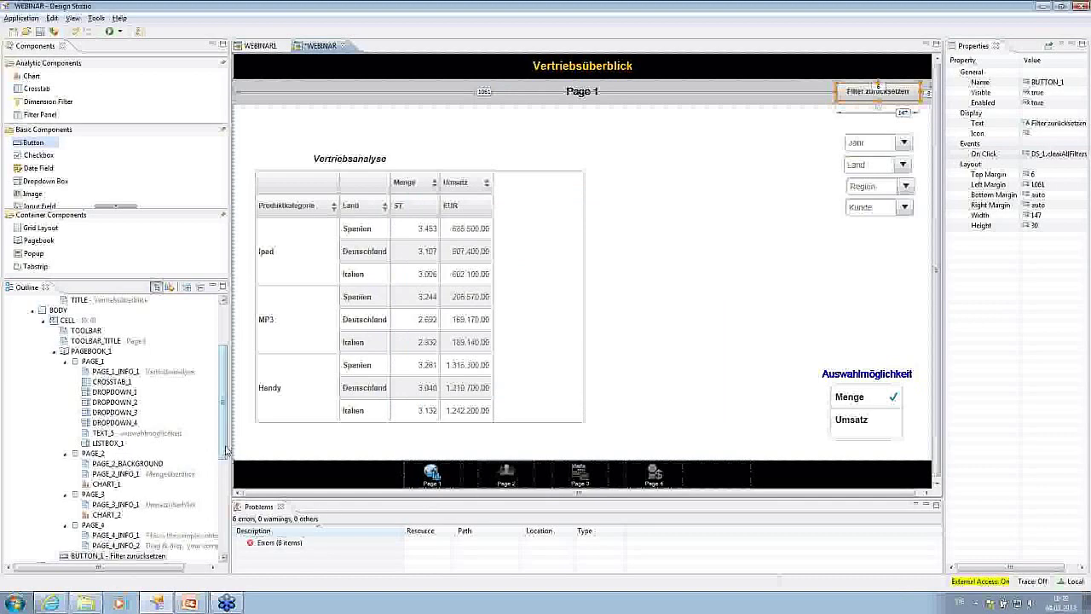
Step: Delete the if block for the fourth page, calling PAGEICON_4.onClick(), from PAGEBOOK_1's On Select script and accept it
scroll(226, 452, down, 2)
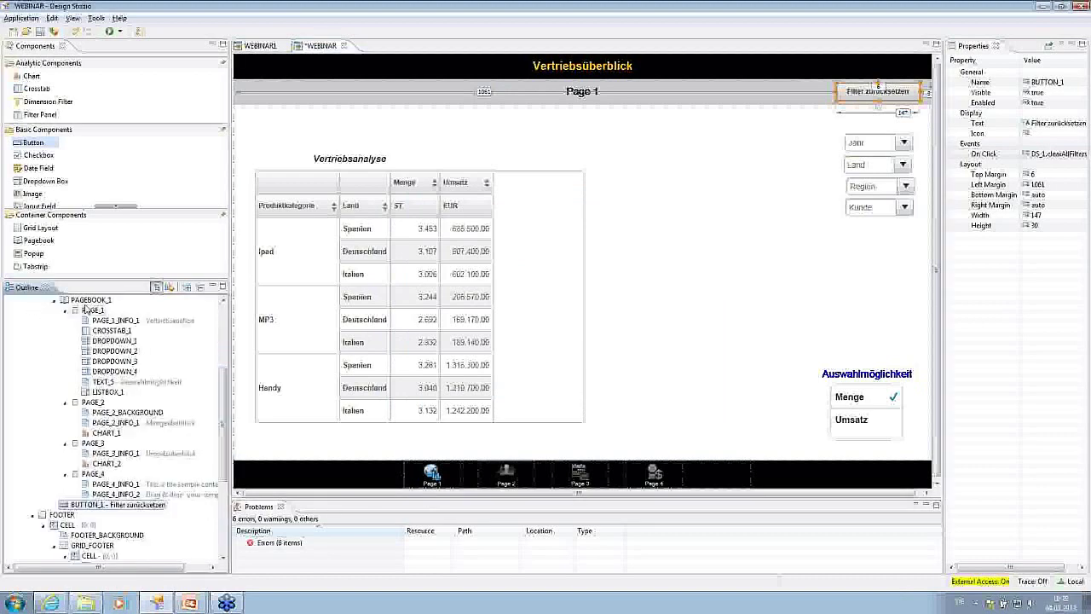
click(86, 300)
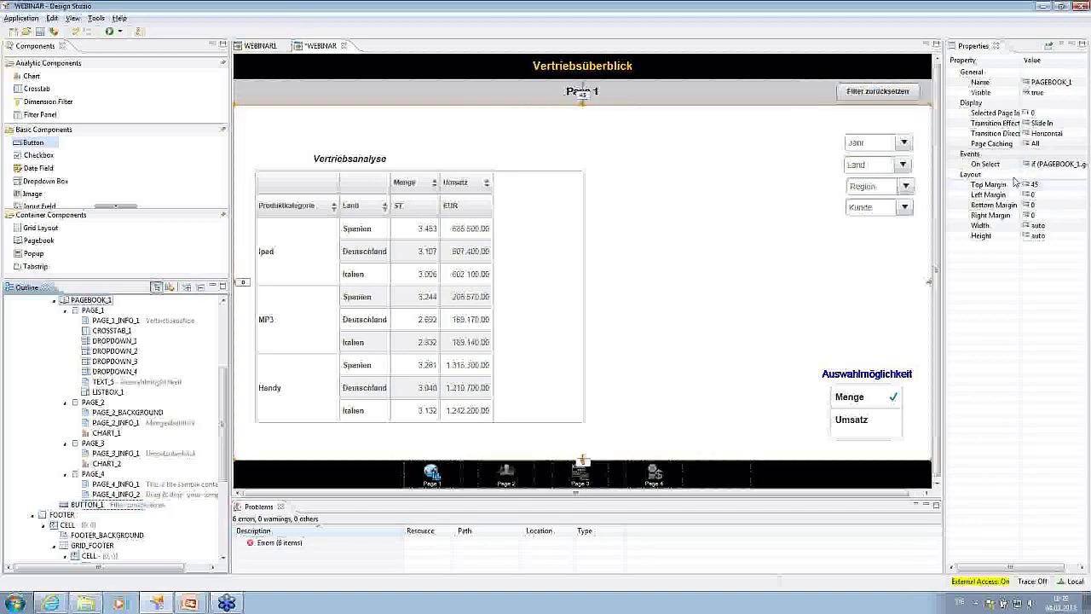
click(1043, 166)
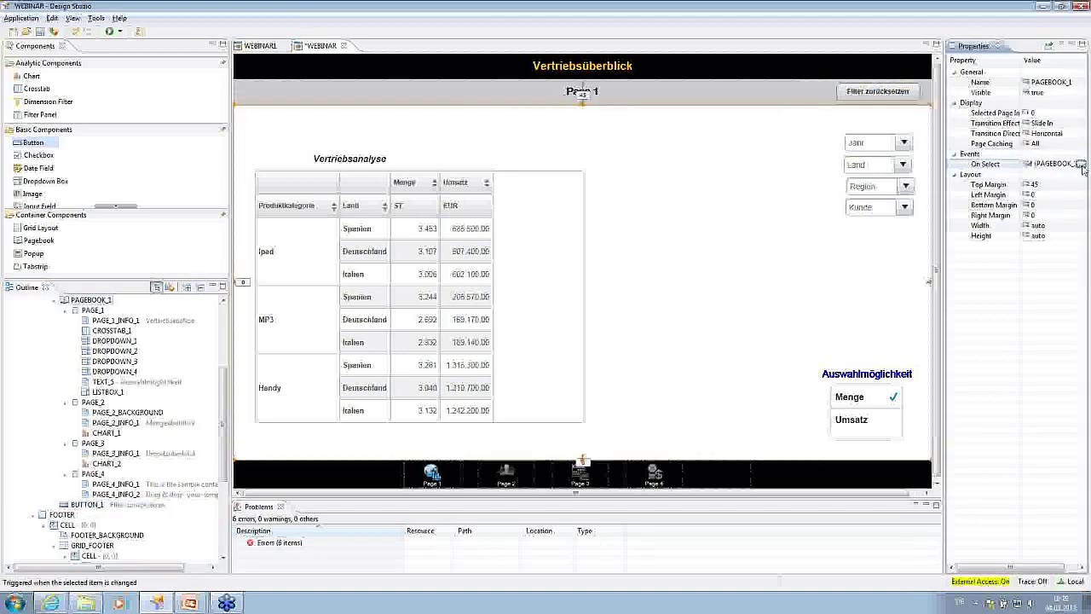
click(1079, 164)
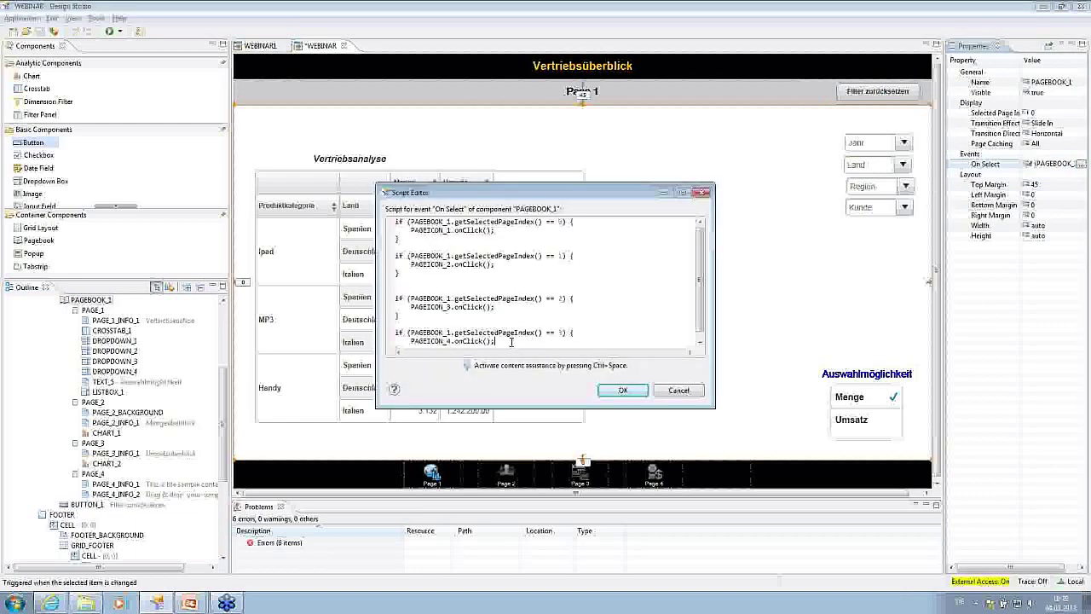
drag(495, 340, 394, 328)
key(BackSpace)
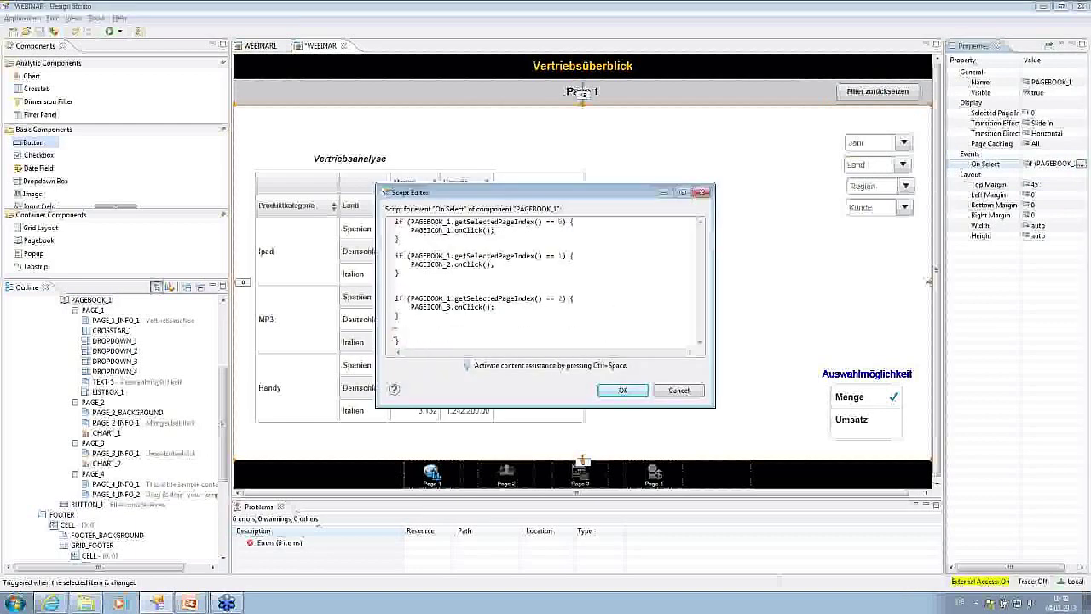
key(BackSpace)
click(614, 389)
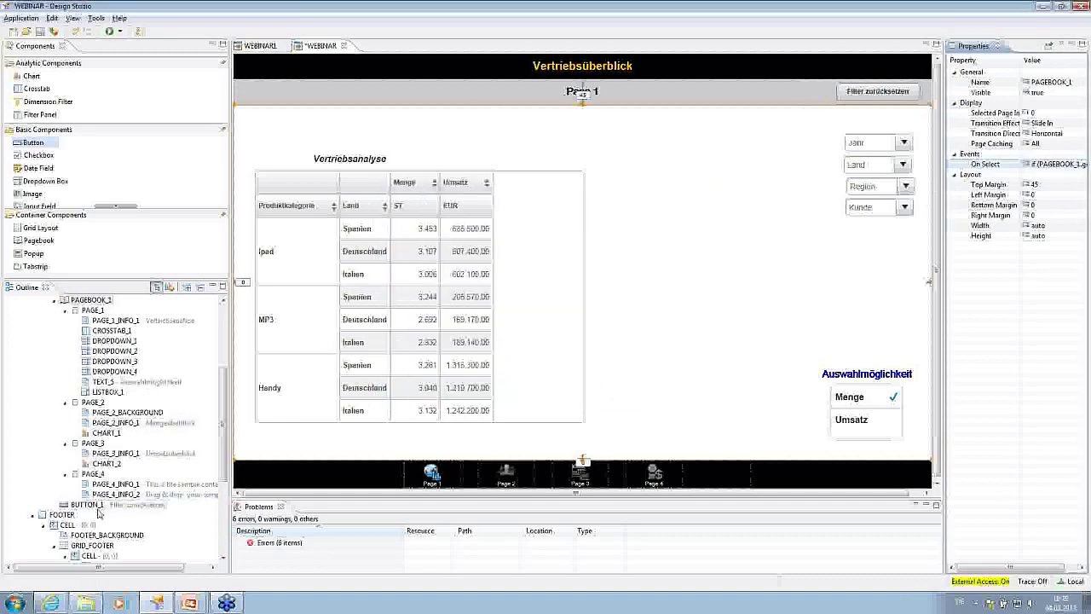
Step: Set the text of TEXT_1 under PAGE_BUTTON_1 in the footer to "Vertriebsüberblick"
drag(224, 434, 224, 490)
click(119, 433)
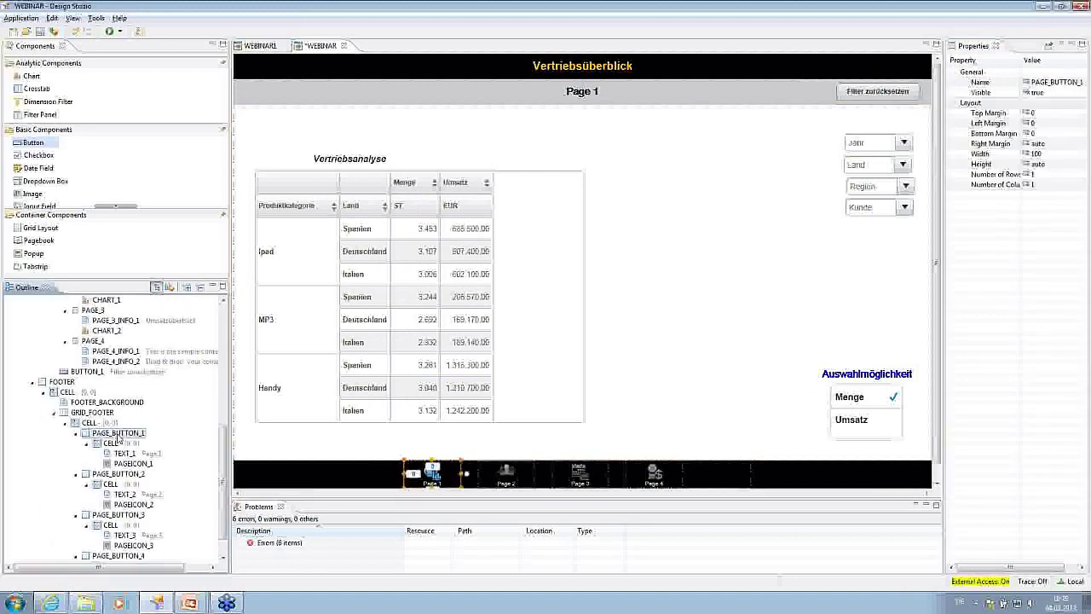
click(136, 456)
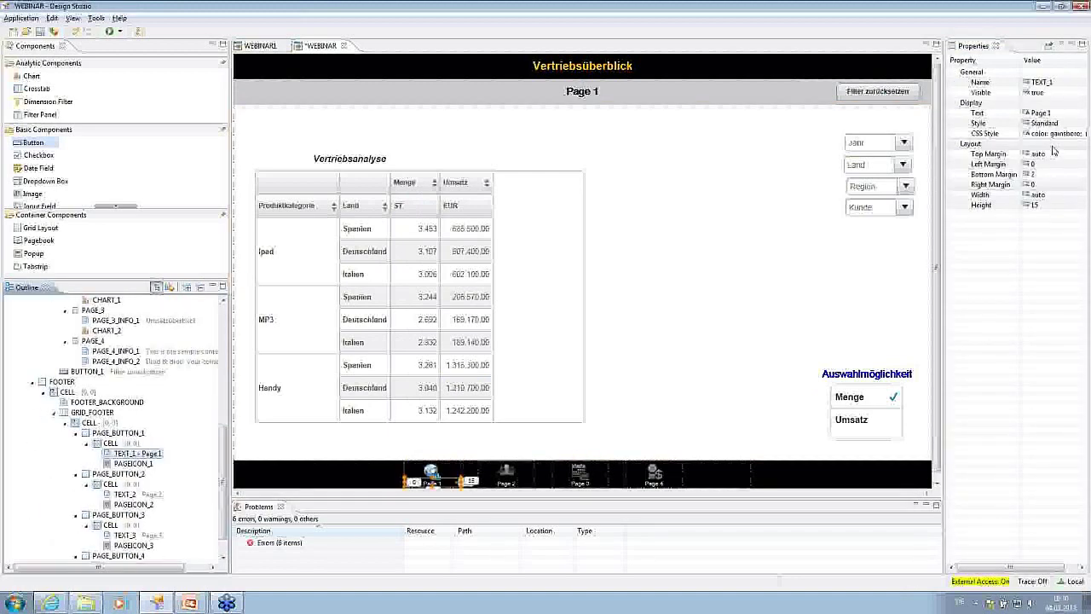
click(1041, 113)
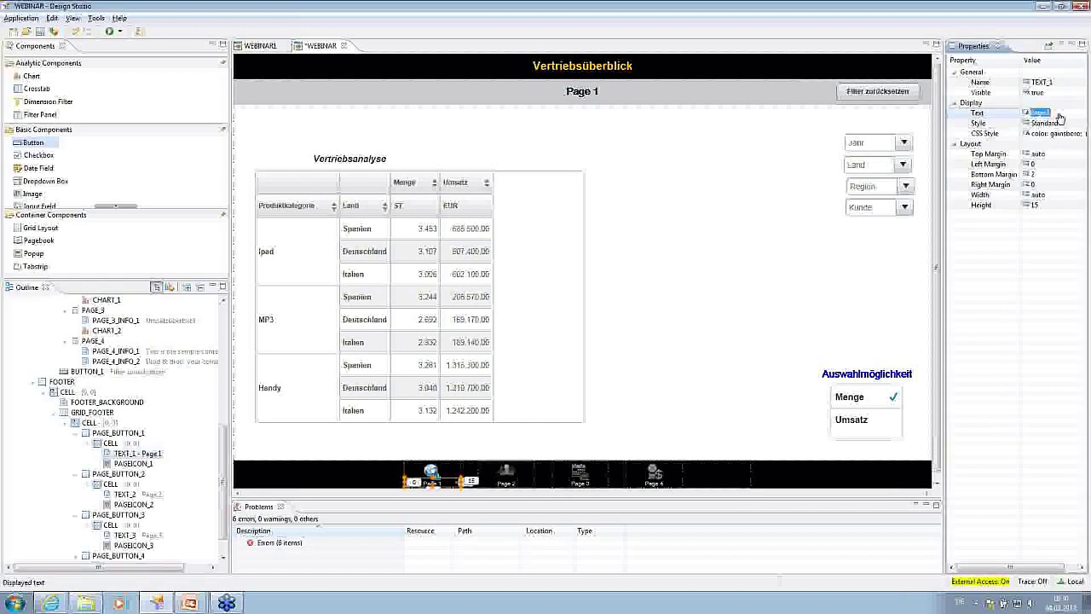
text(Vertriebsüberblick)
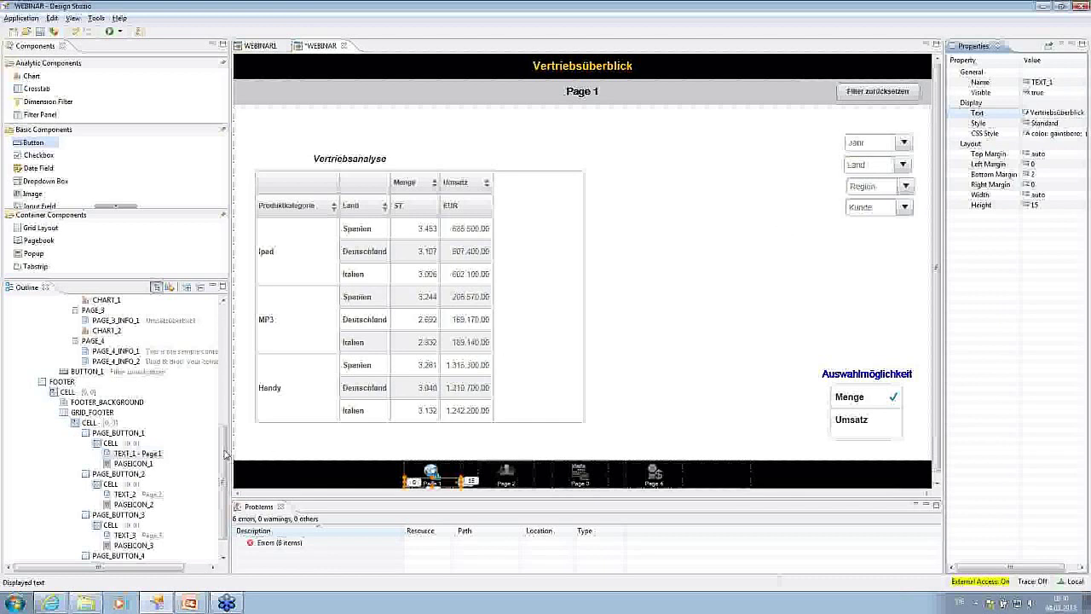
Step: Delete the line for the fourth page icon from PAGEICON_1's On Click script and accept the script
click(133, 463)
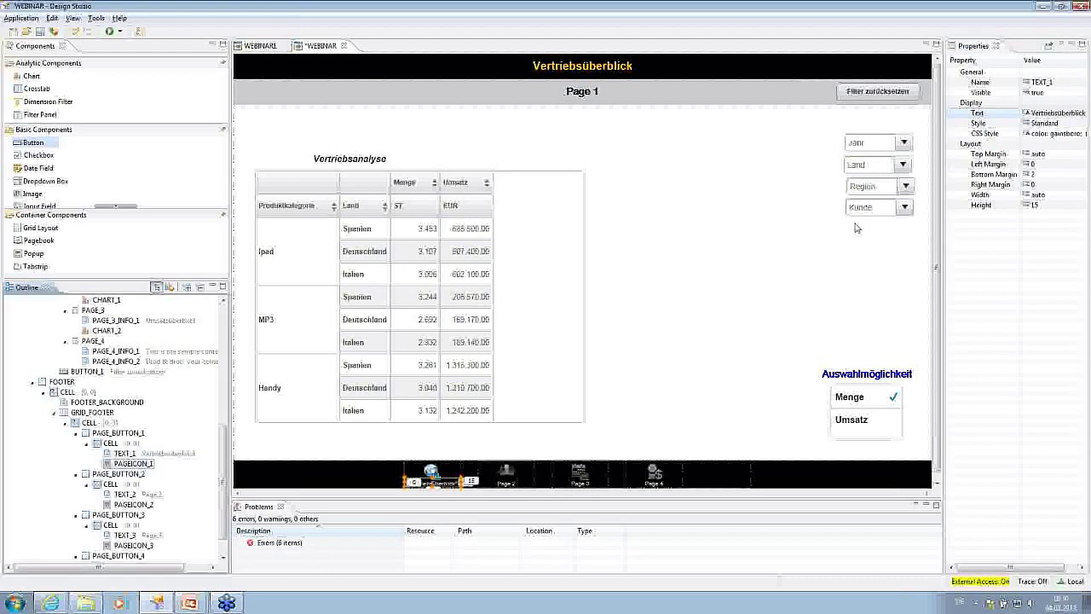
click(1059, 139)
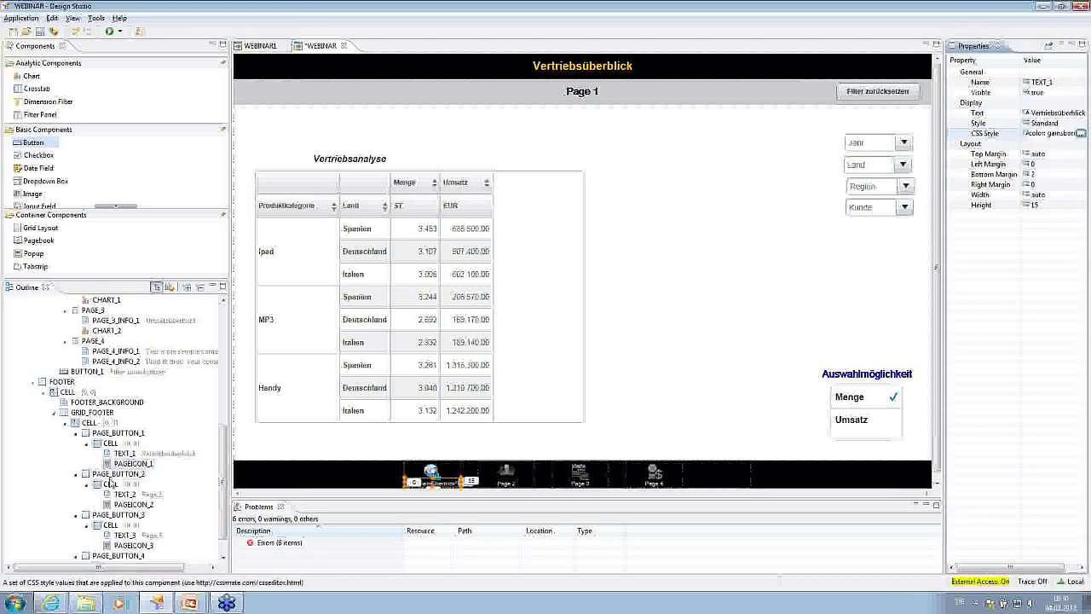
click(132, 463)
click(1061, 164)
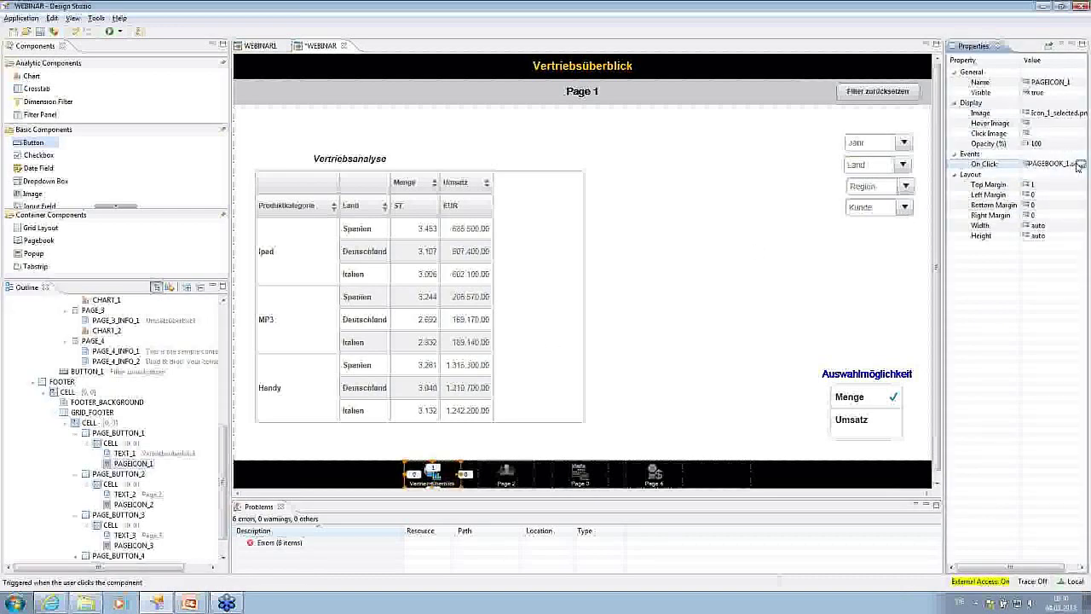
click(1079, 164)
drag(530, 273, 393, 273)
key(BackSpace)
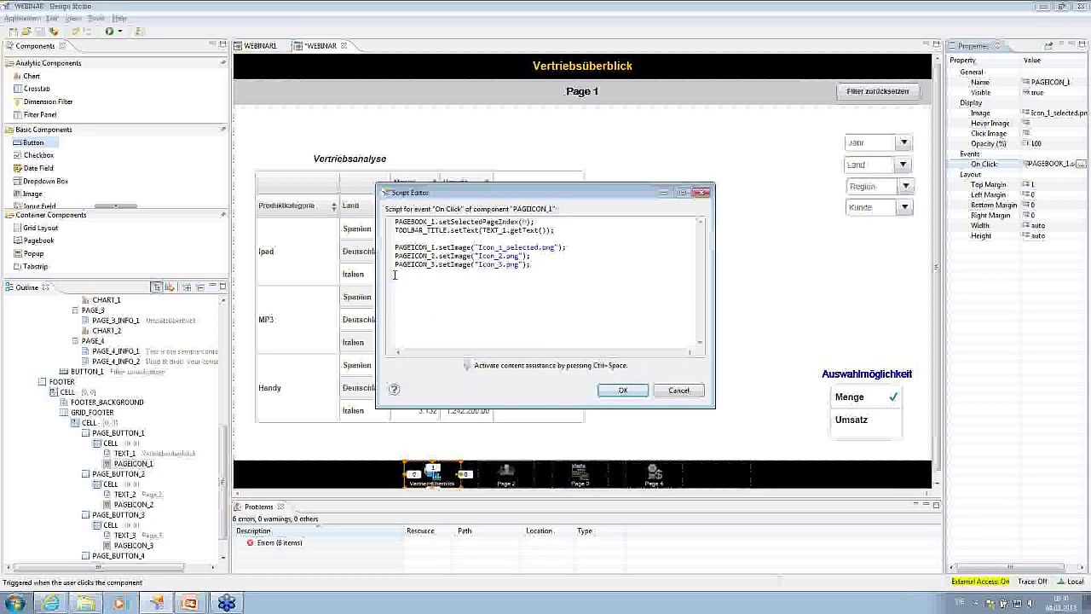
click(615, 390)
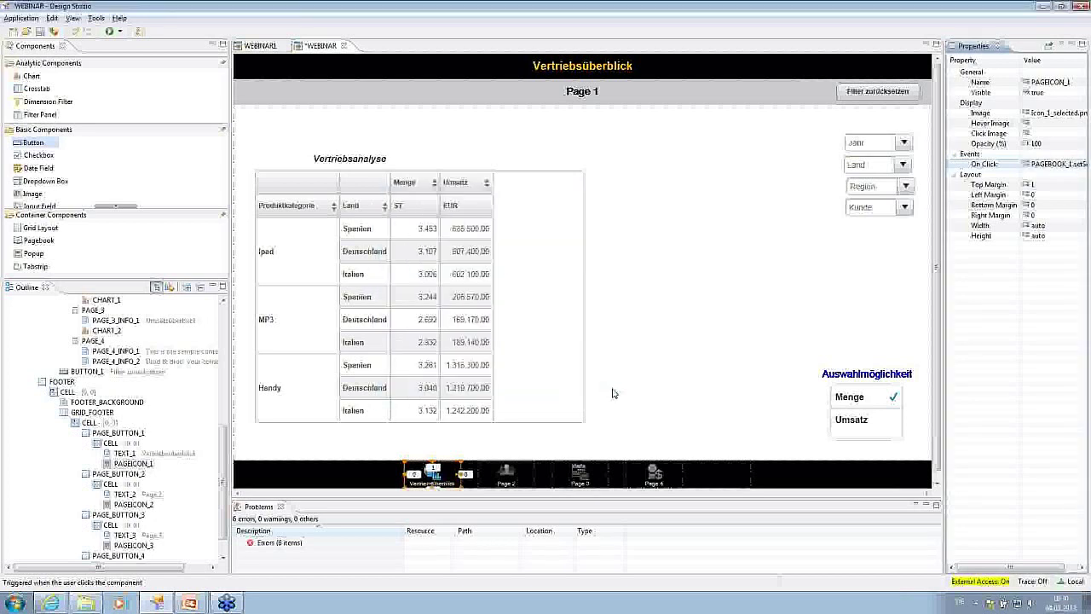
Step: Set the text of TEXT_2 under PAGE_BUTTON_2 to "Mengenübersicht"
click(125, 495)
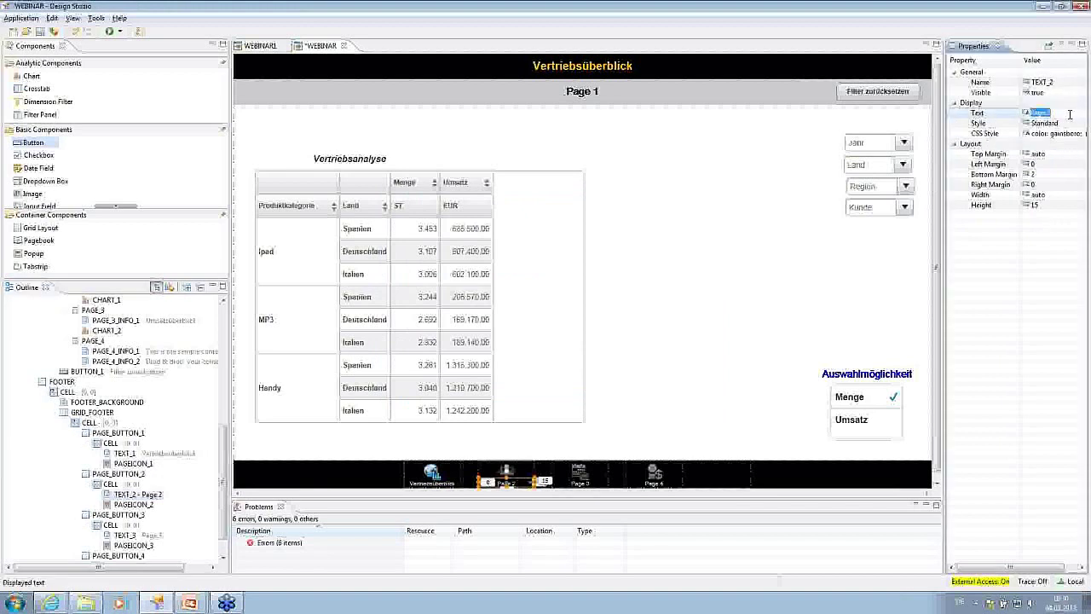
text(Mengenübersicht)
click(147, 508)
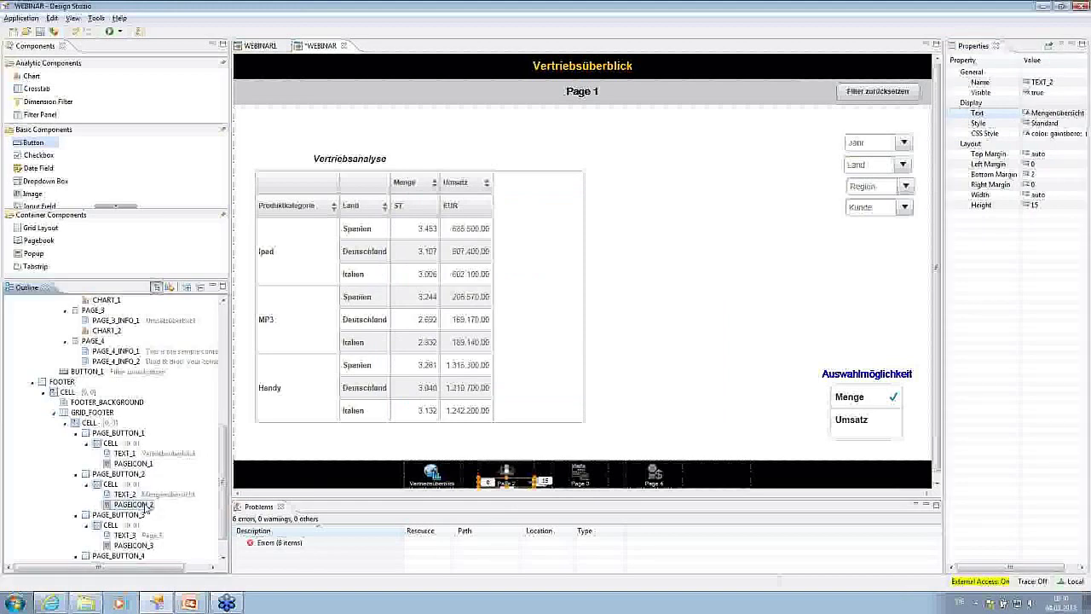
Step: Delete the line for the fourth page icon from PAGEICON_2's On Click script and accept the script
click(146, 509)
click(1081, 164)
drag(530, 272, 385, 285)
key(BackSpace)
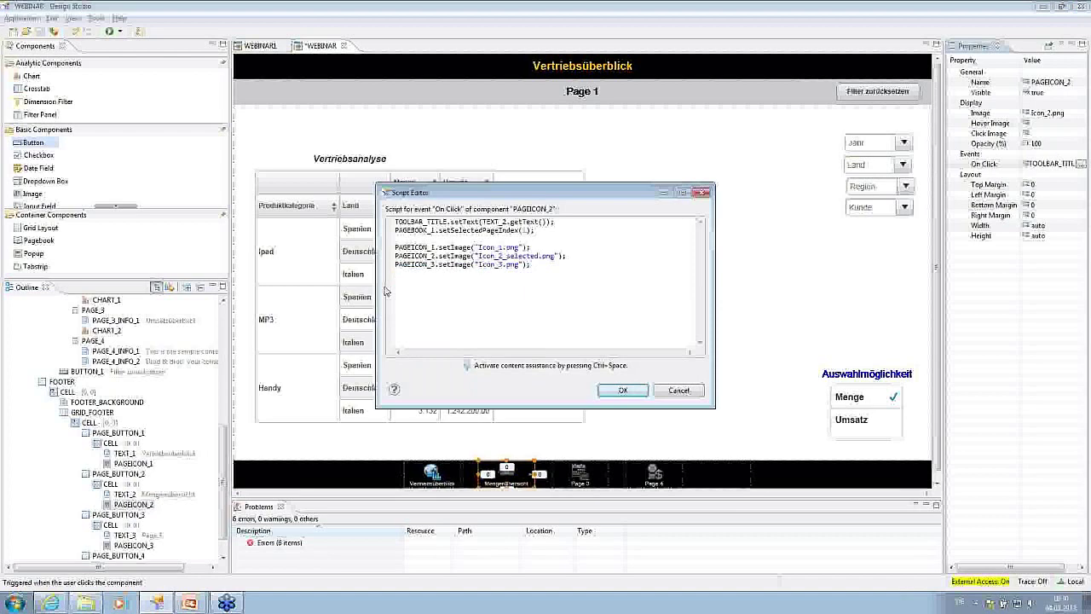
click(609, 393)
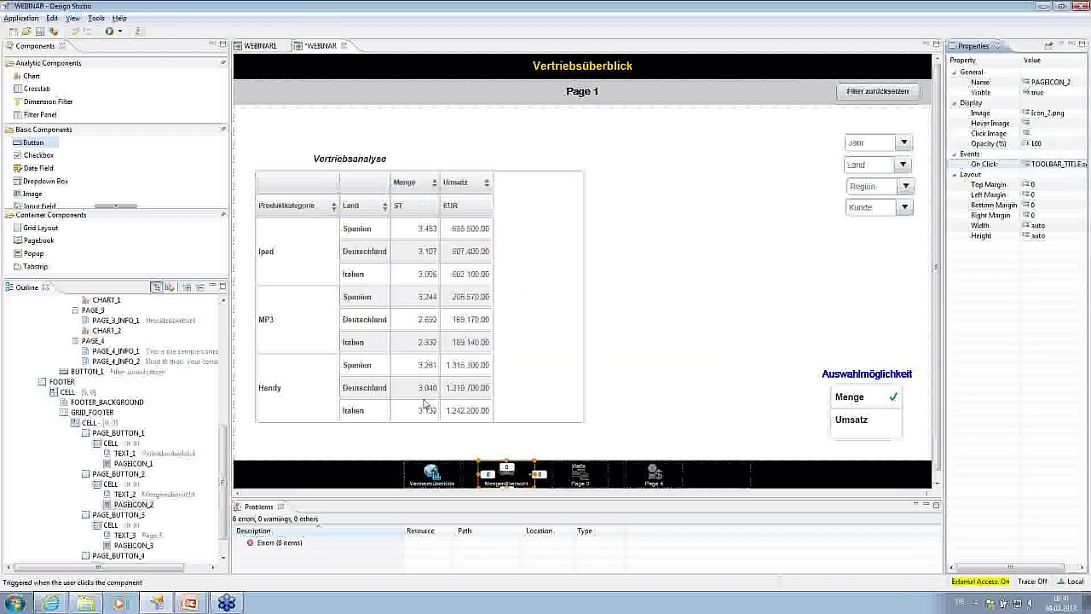
Step: Set TEXT_3's text to "Umsatzübersicht" and realign the Region dropdown to top margin 125 and left margin 1075
click(124, 516)
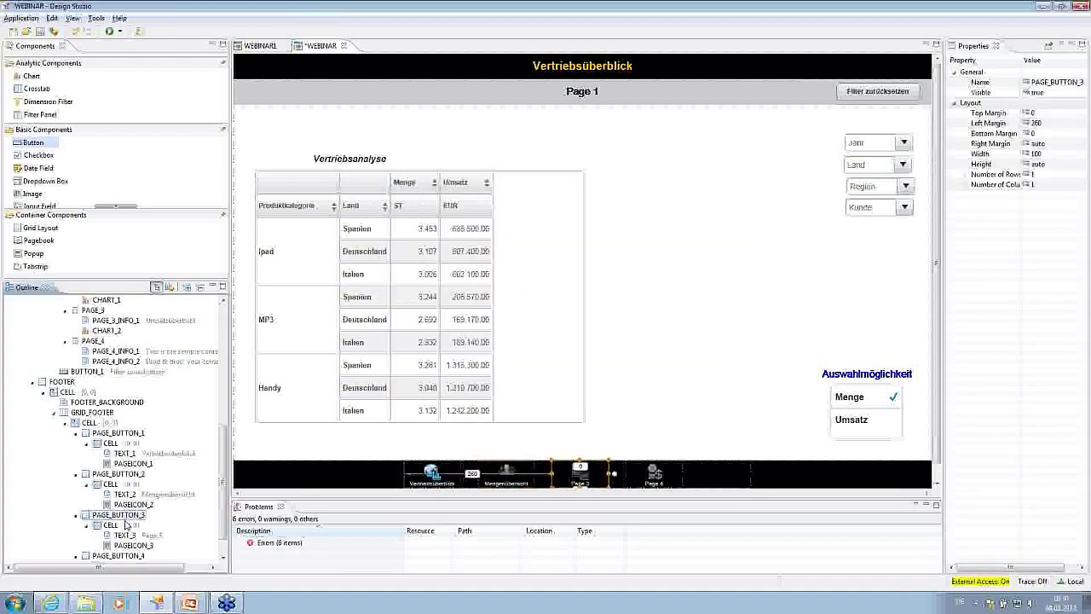
click(124, 535)
click(1039, 115)
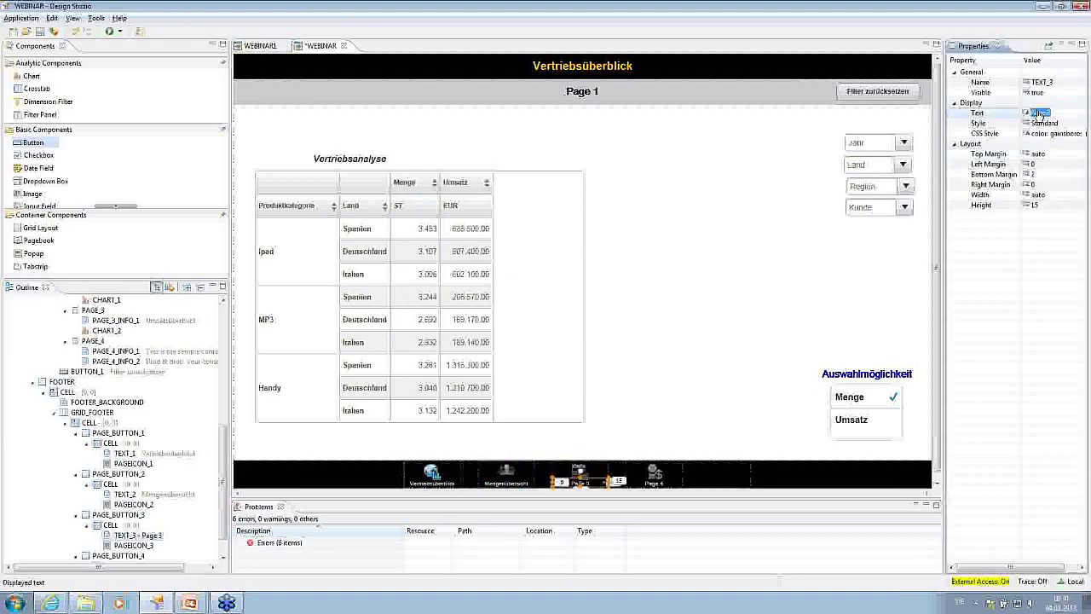
text(Umsatzübersicht)
drag(885, 186, 944, 182)
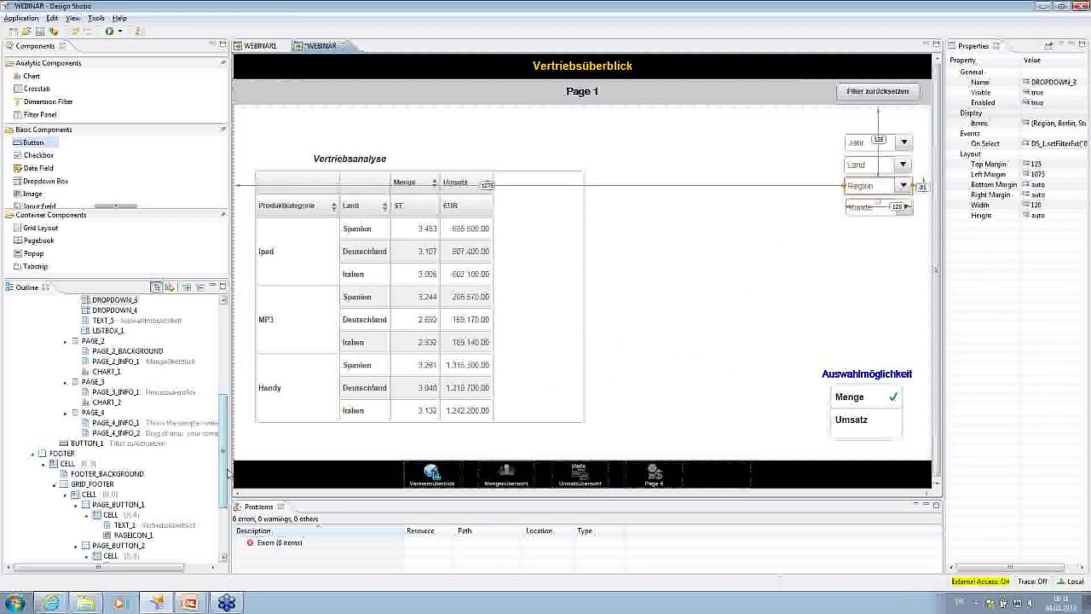
Step: Remove the fourth page icon line from PAGEICON_3's On Click script, accept it, and delete PAGE_BUTTON_4 from the footer
scroll(227, 476, down, 3)
click(133, 515)
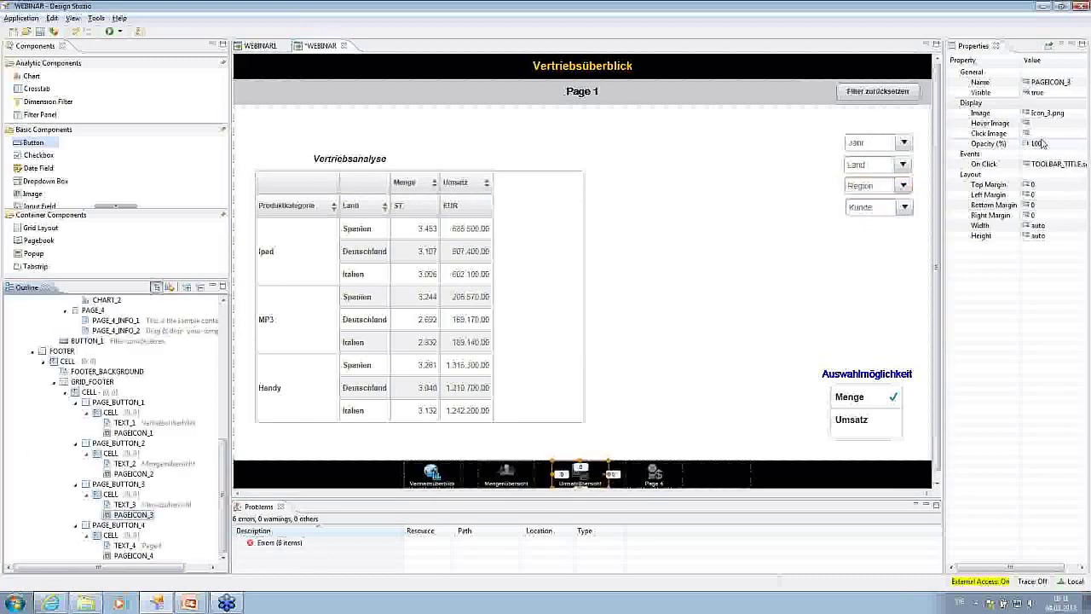
click(1052, 163)
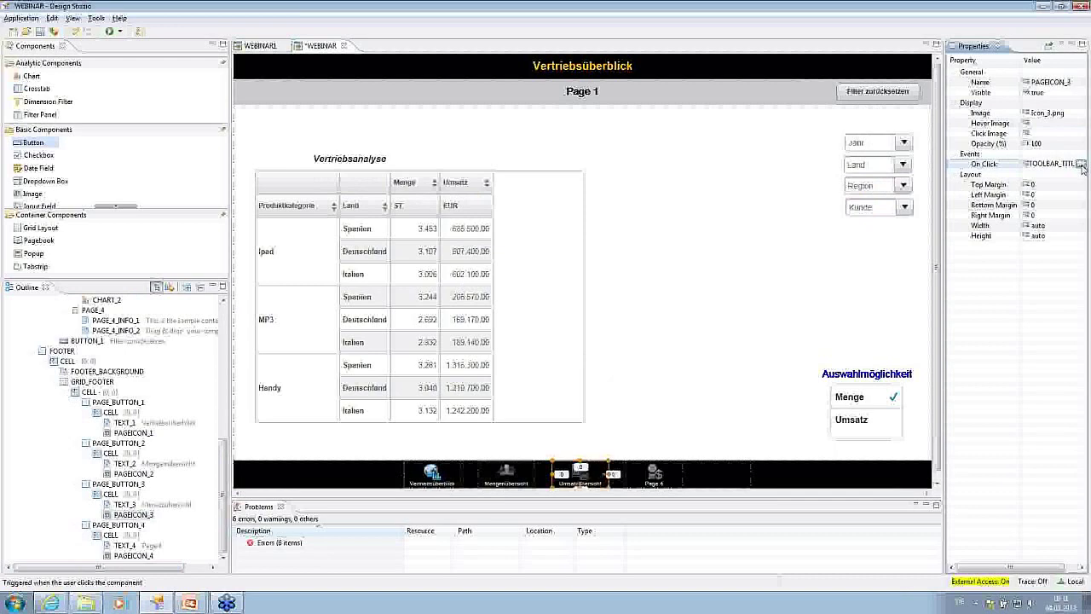
click(1080, 163)
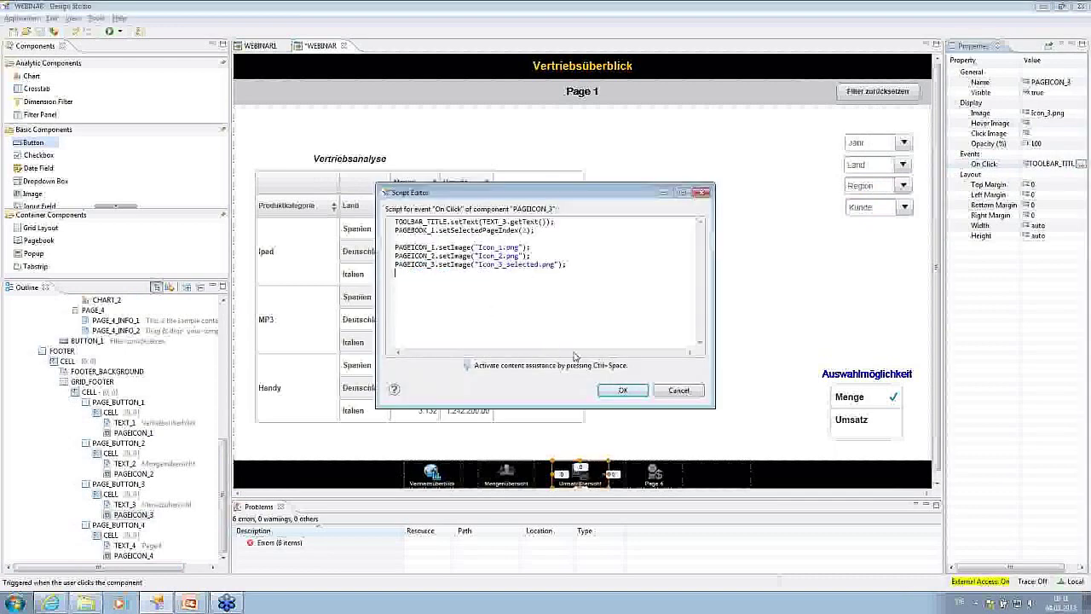
click(623, 390)
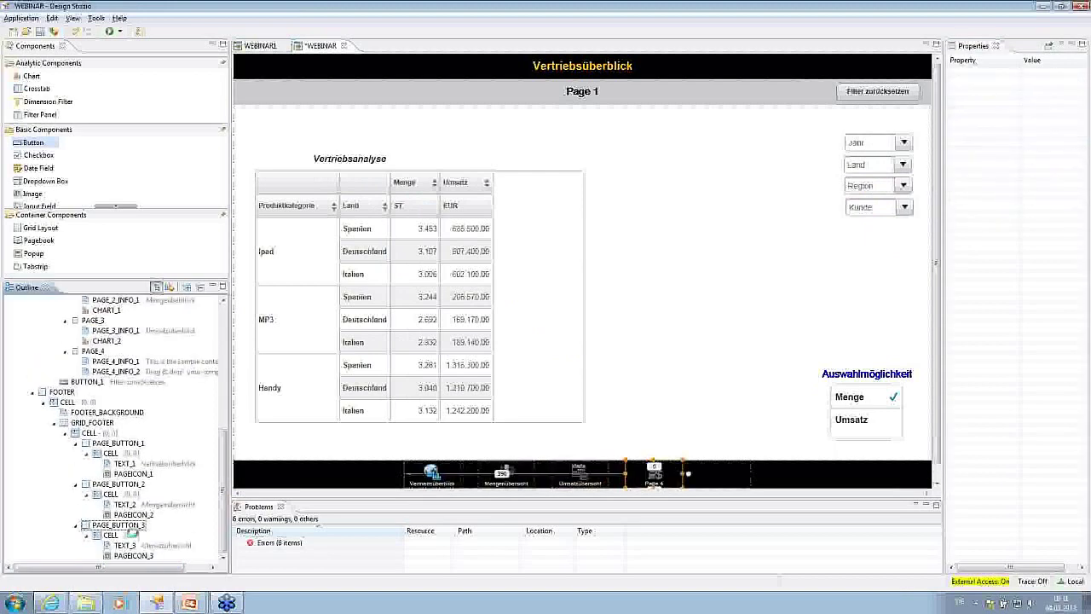
key(Delete)
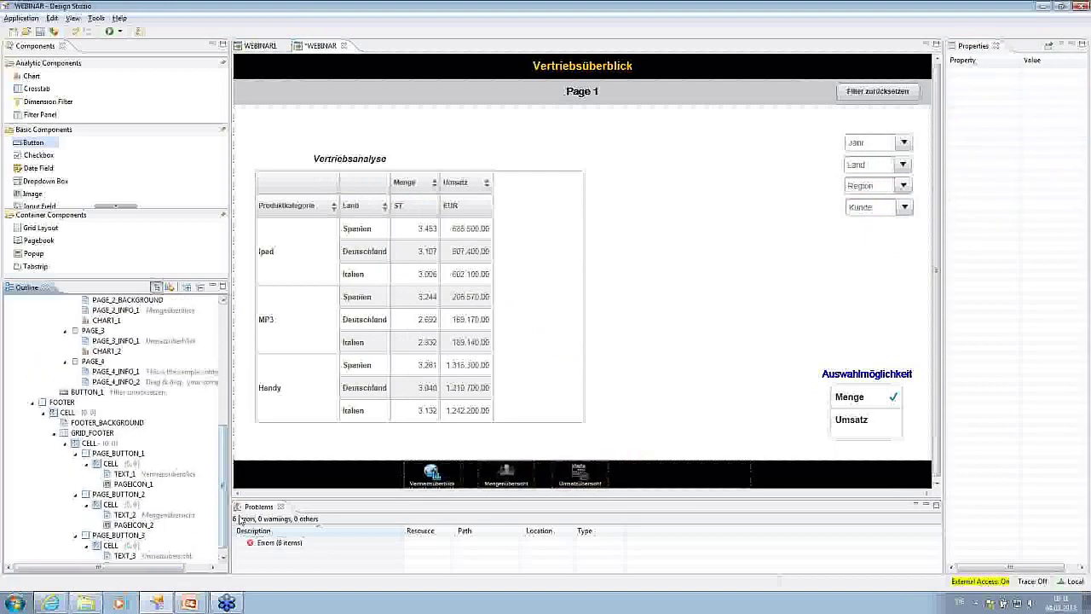
click(96, 445)
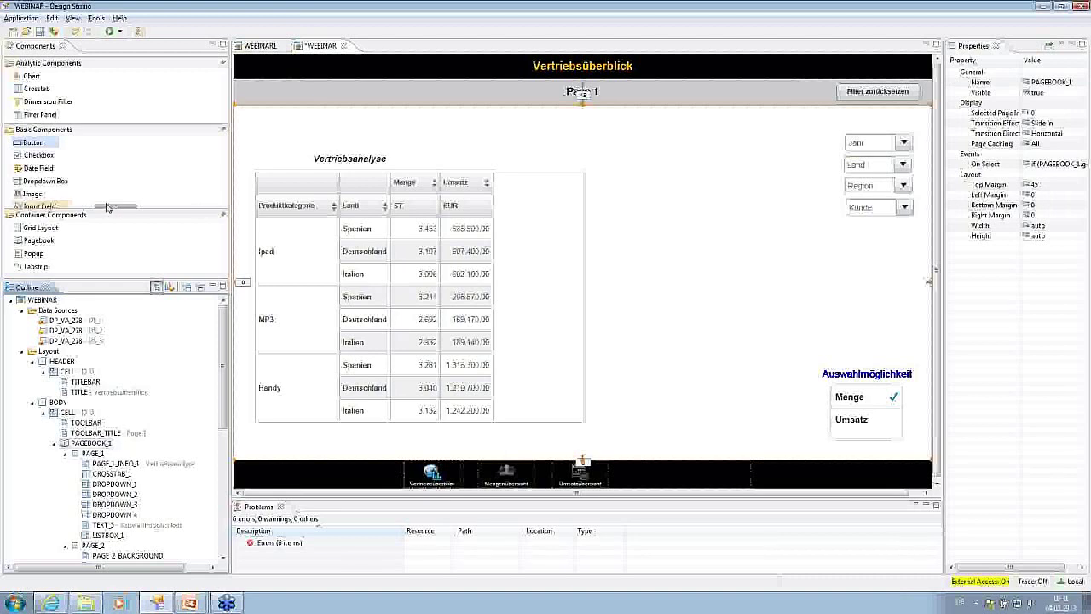
scroll(107, 207, down, 1)
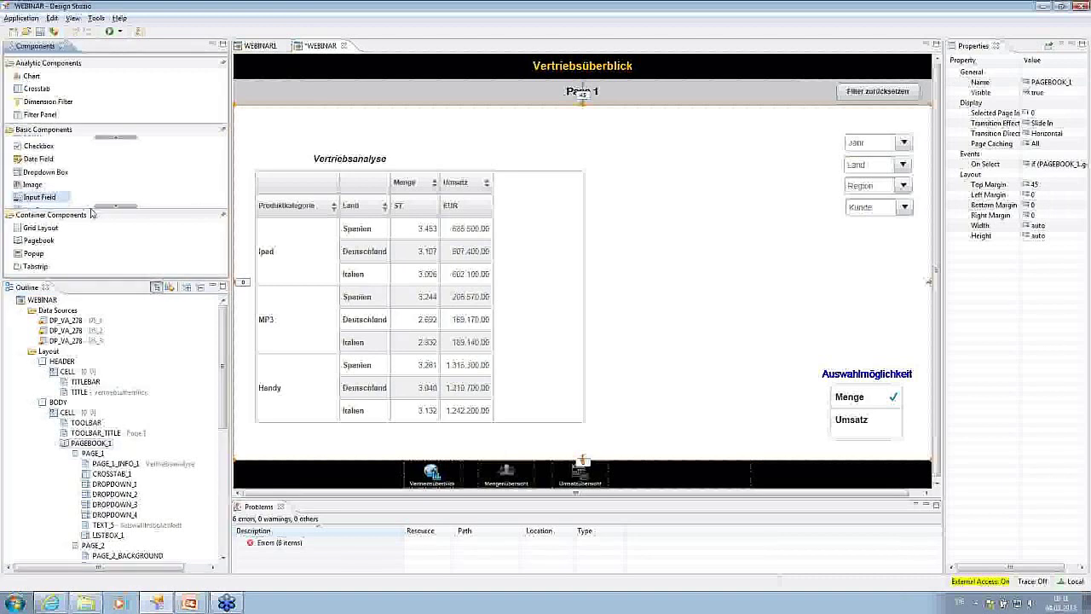
mouse_move(33, 185)
mouse_down()
mouse_move(273, 150)
mouse_move(610, 66)
mouse_move(887, 75)
mouse_up()
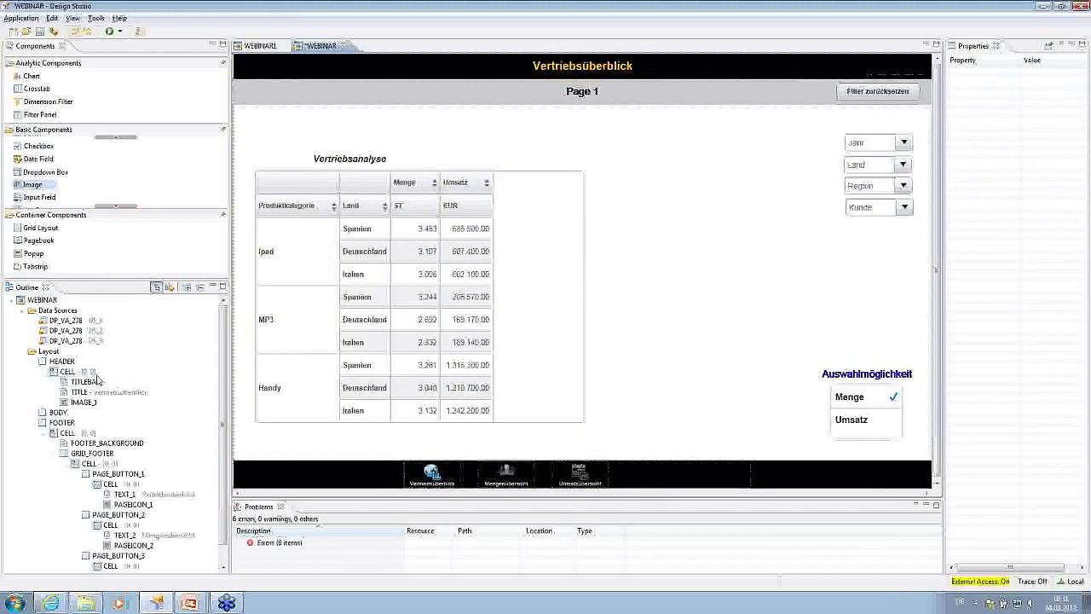
click(83, 401)
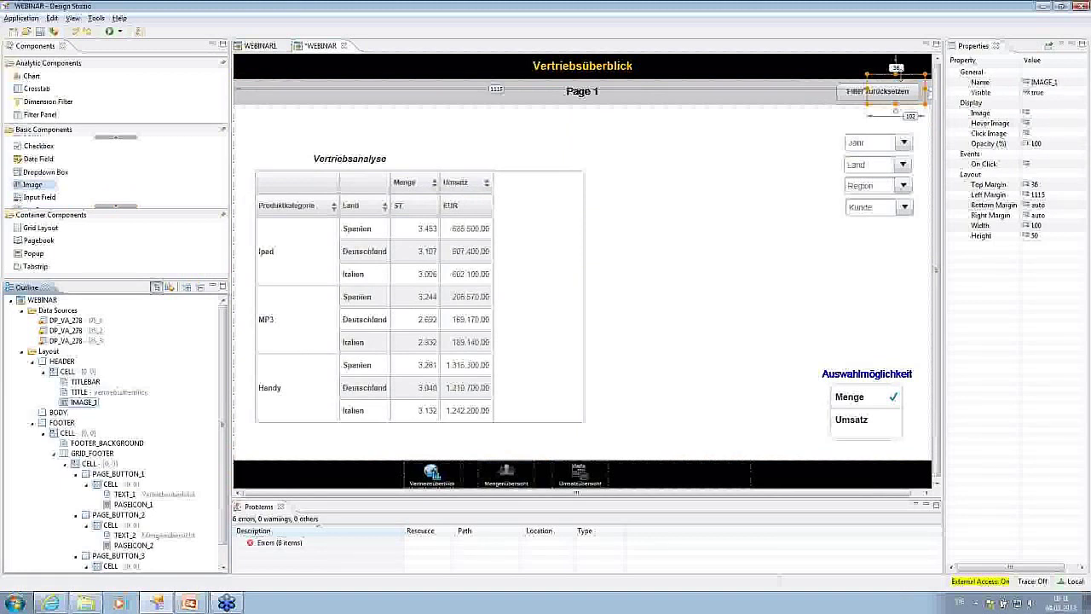
key(Delete)
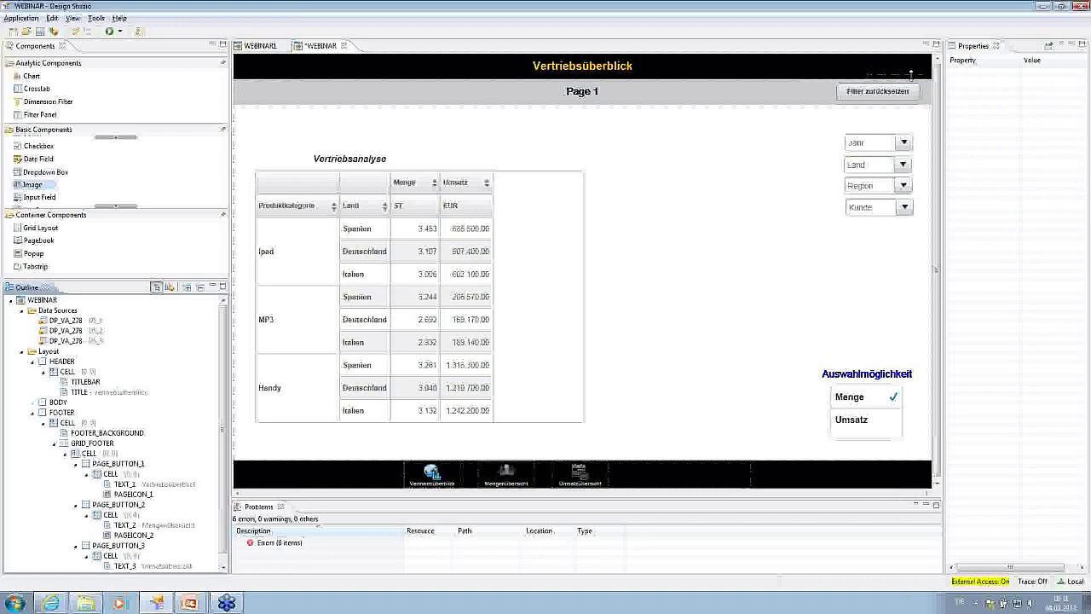
Step: Place an Image component in the black header bar, sized 187 by 41 with top margin 5 and left margin 1026
drag(34, 184, 863, 65)
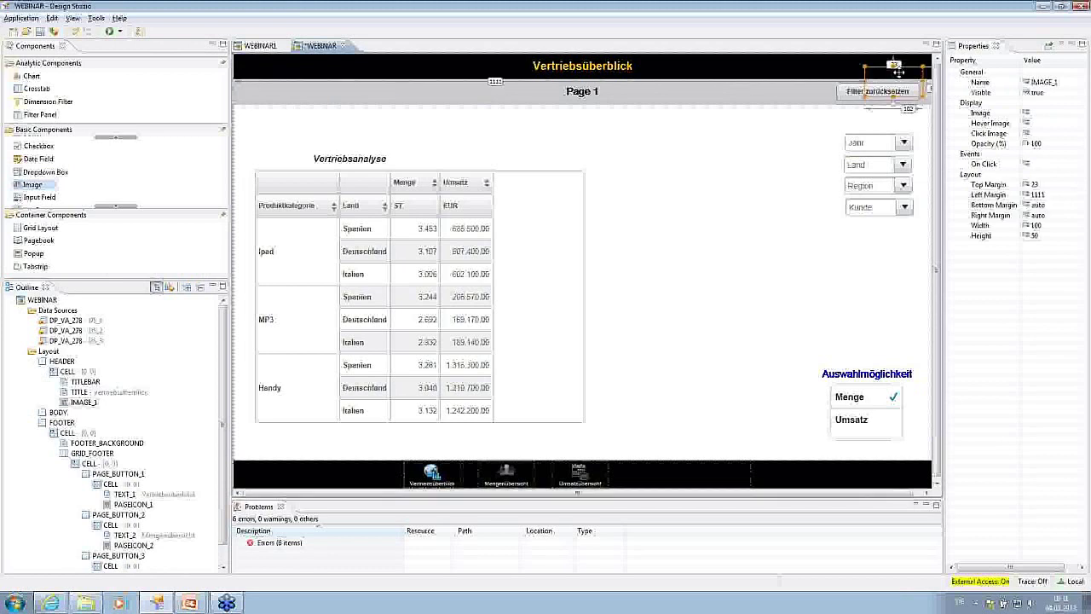
drag(901, 65, 869, 75)
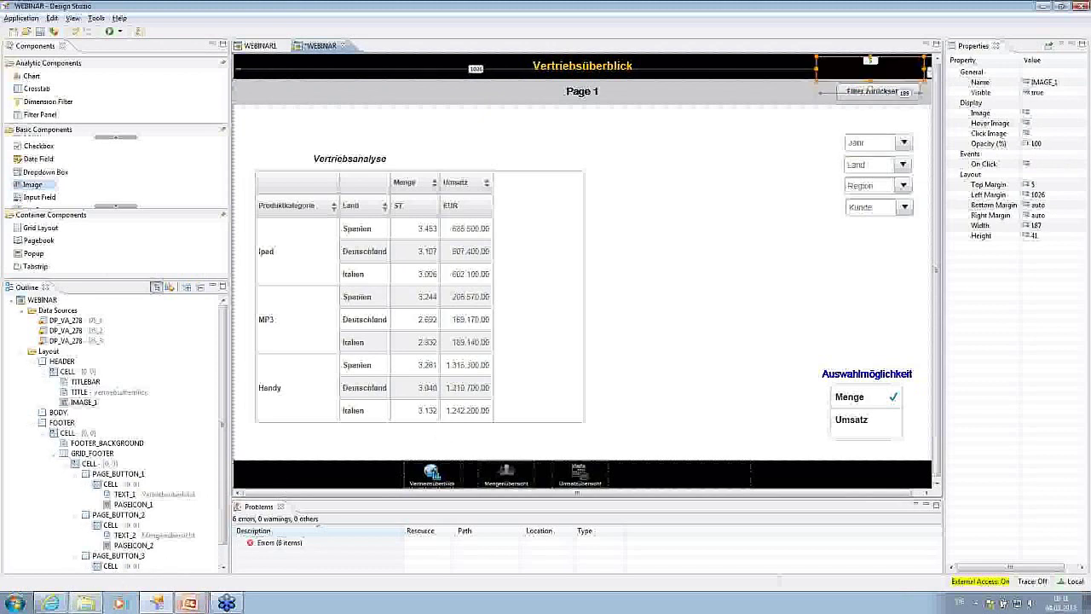
Step: Switch to Windows Explorer and copy the IBSolution image from the d278 folder into the WEBINAR folder of the Analysis-workspace repository
click(83, 601)
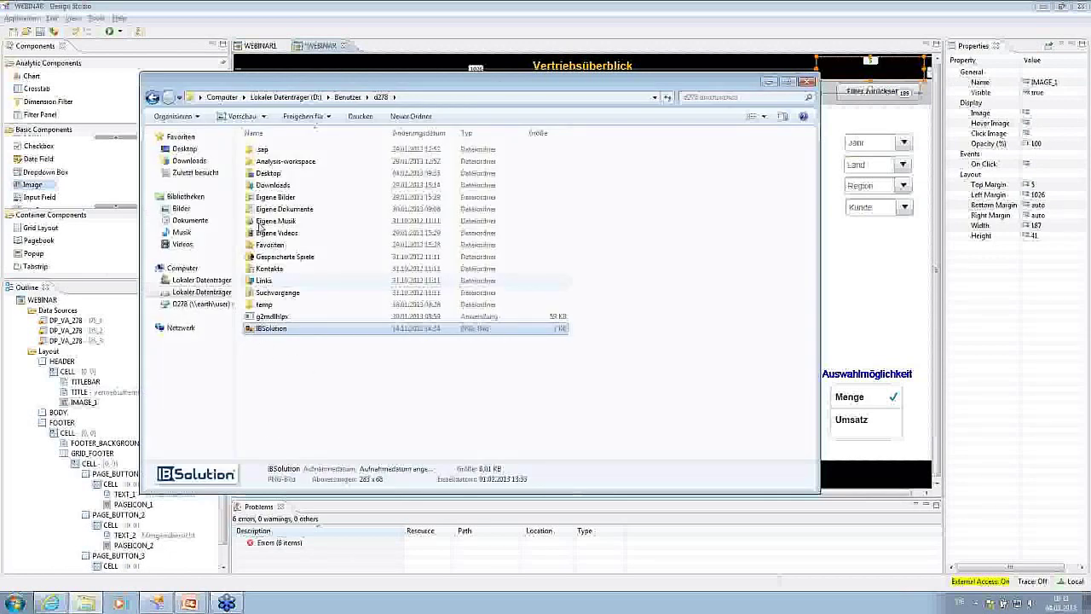
double_click(289, 162)
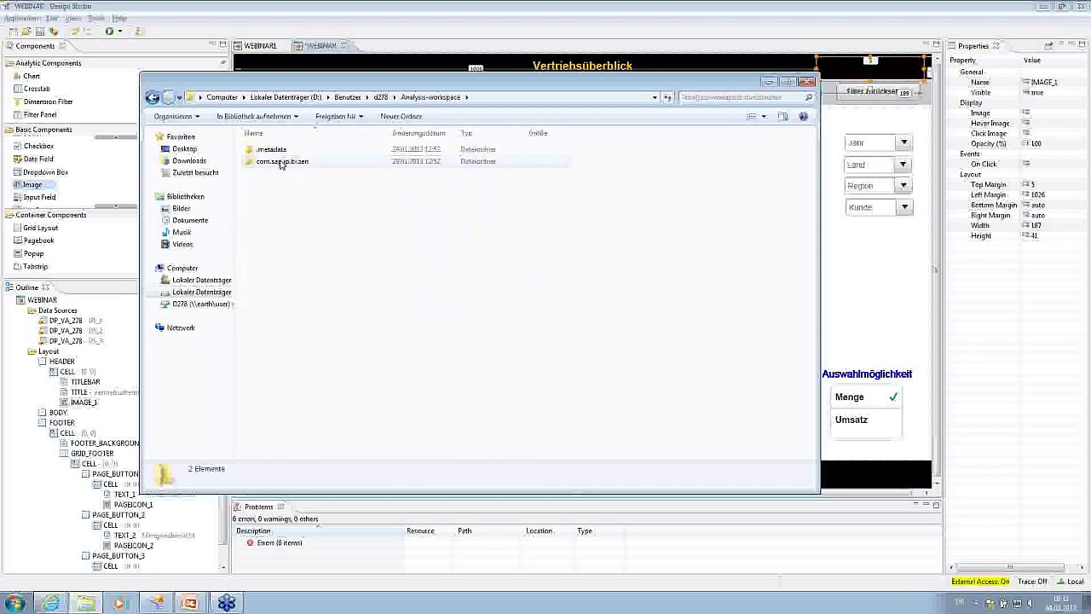
double_click(281, 162)
click(281, 149)
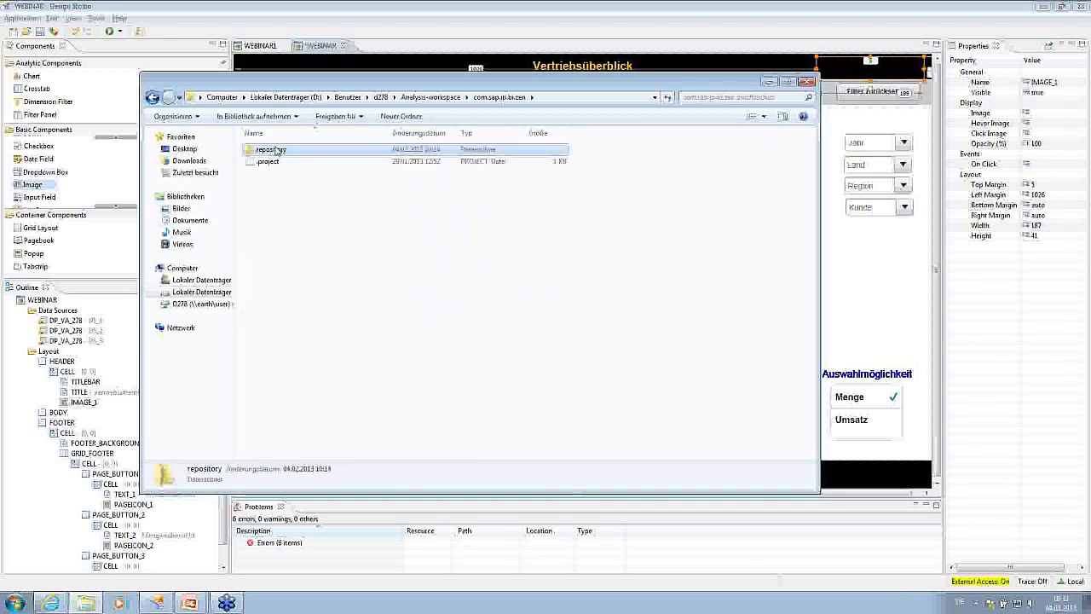
double_click(275, 150)
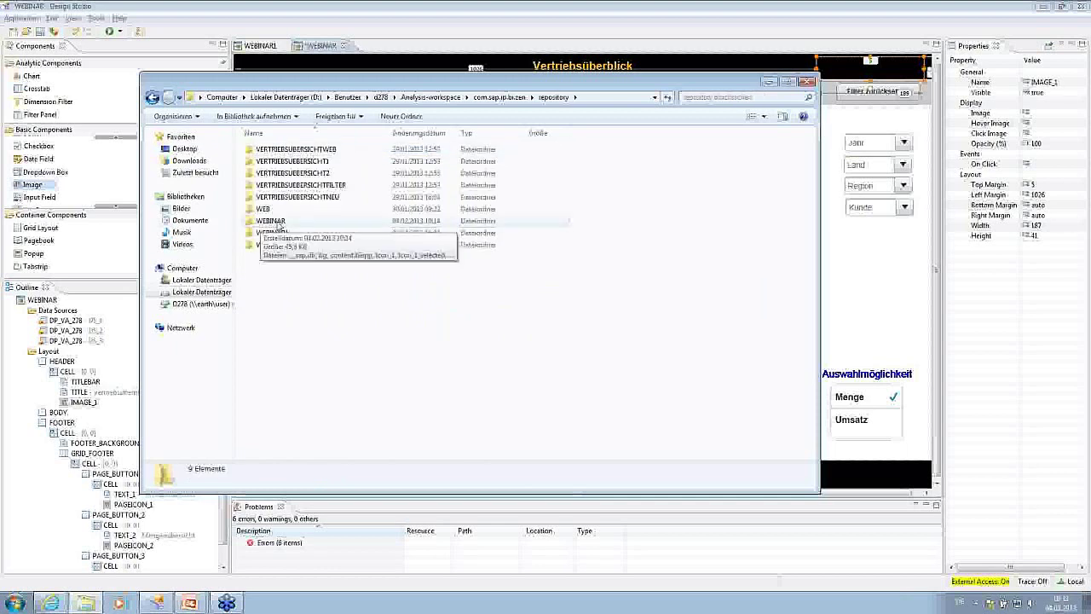
double_click(275, 223)
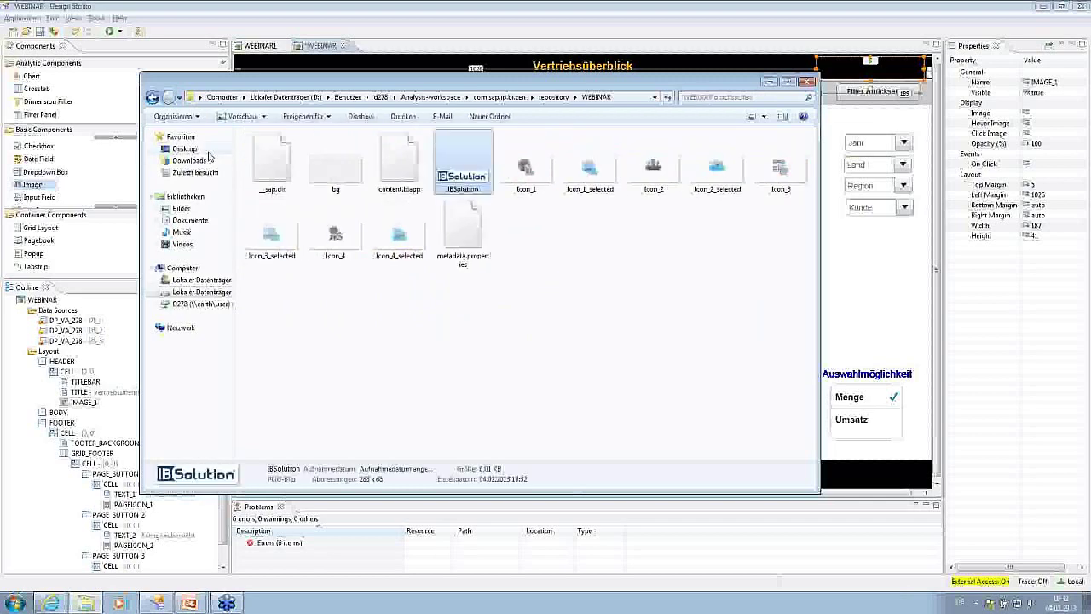
click(891, 96)
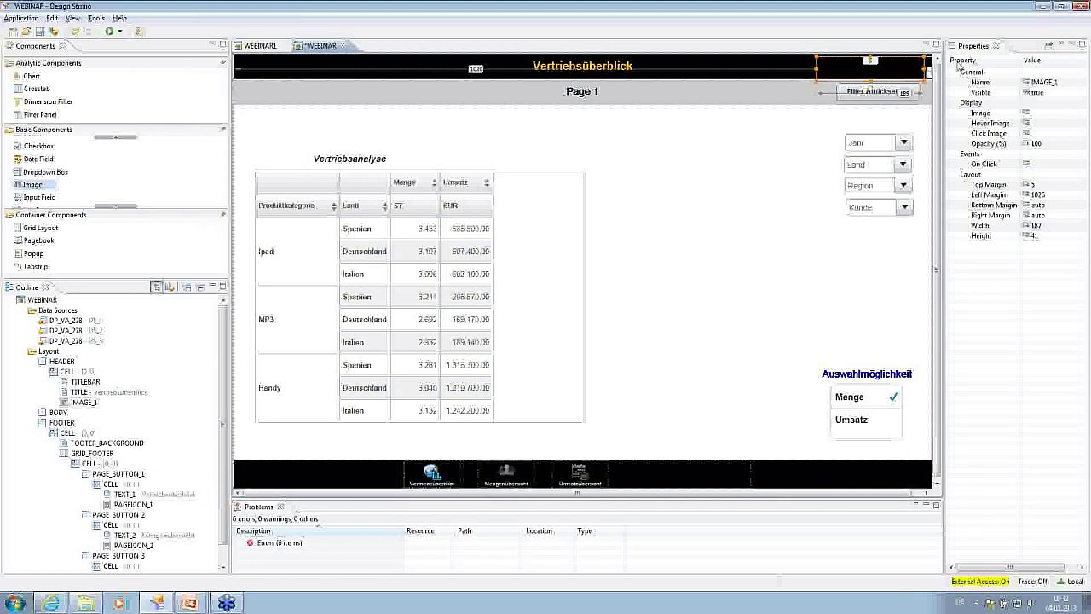
Step: Assign IBSolution.png as the header Image component's picture and reduce the component's height to 36
click(1046, 113)
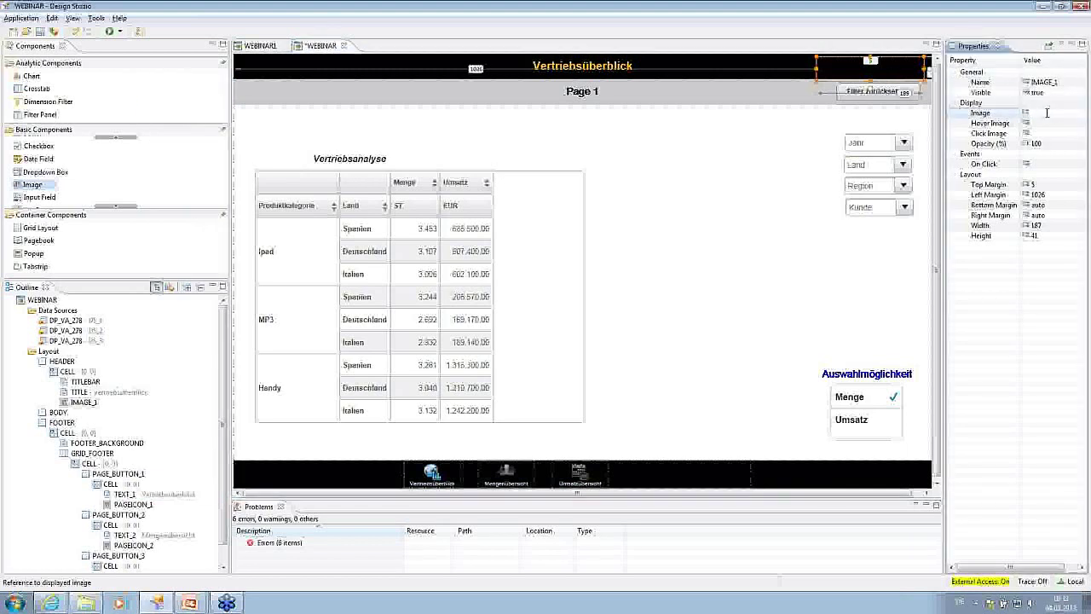
text(IBSc)
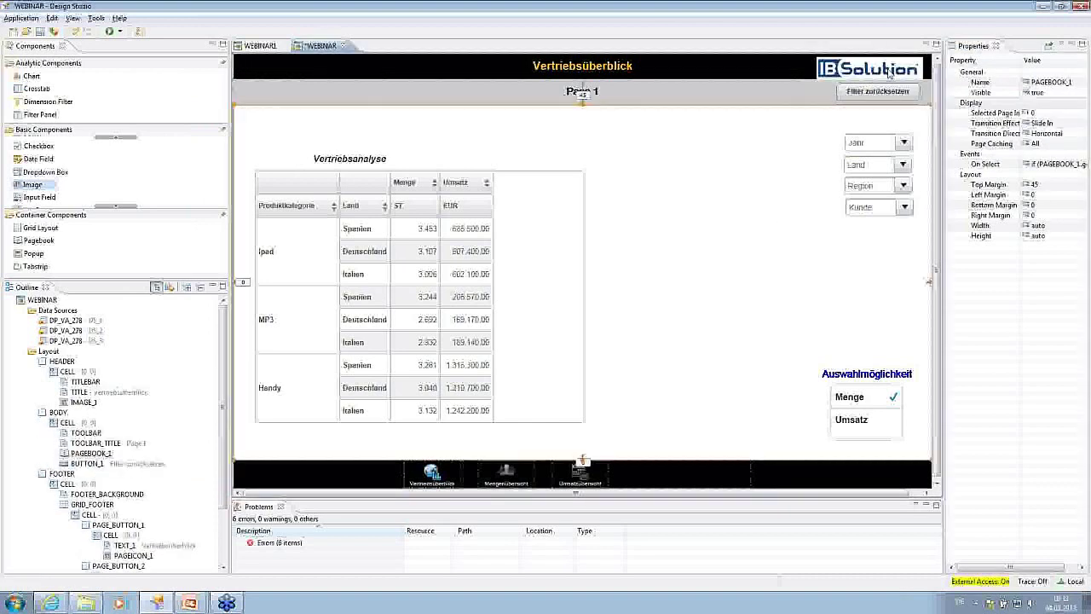
click(876, 75)
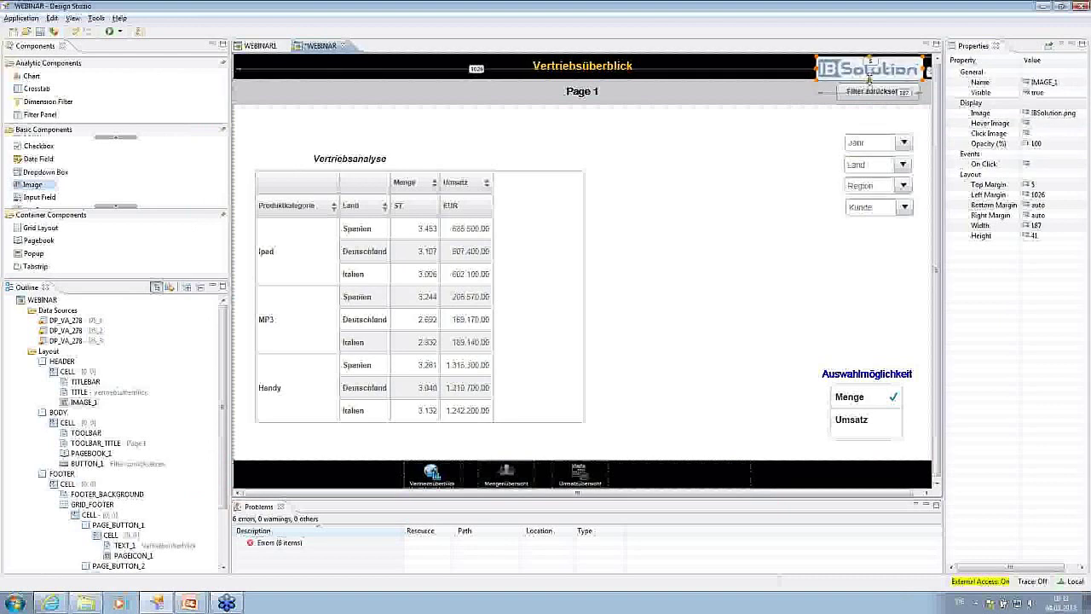
drag(869, 79, 869, 81)
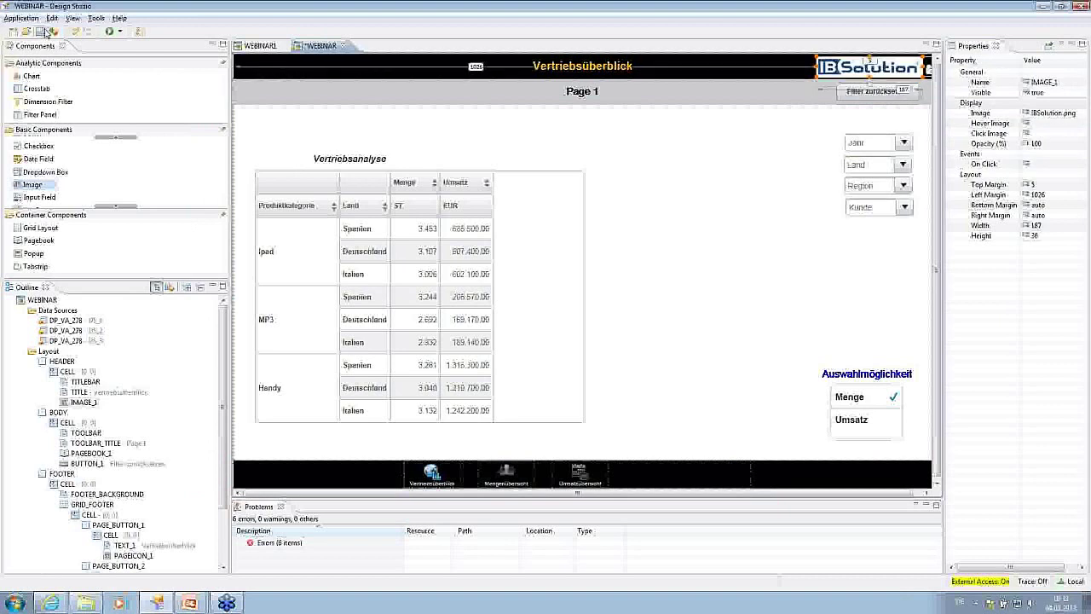
Step: Save the application and run it with Send to iPad (using QR Code)
click(41, 32)
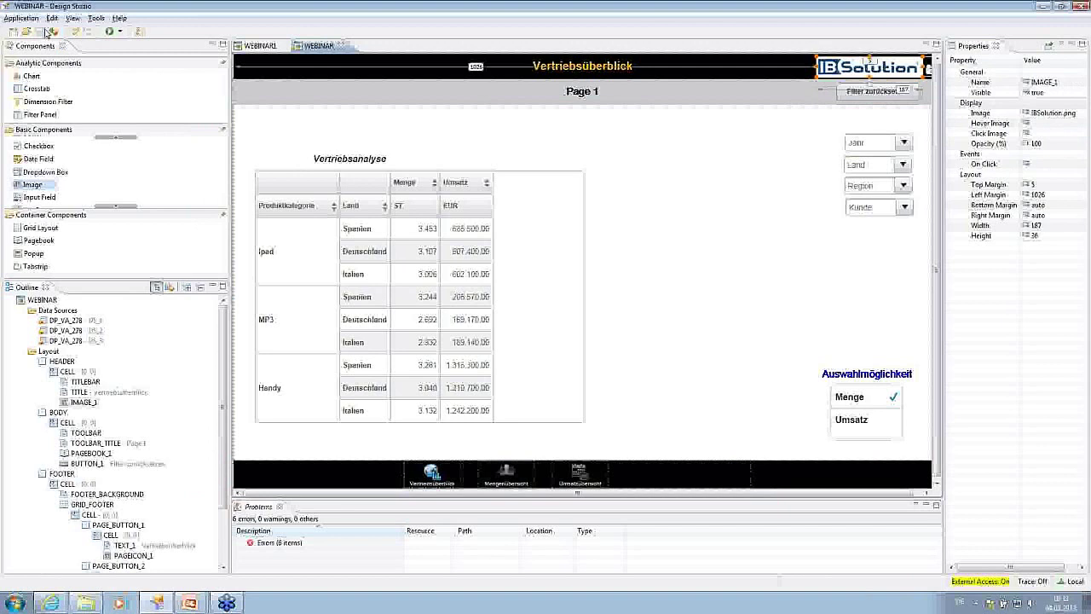
click(119, 31)
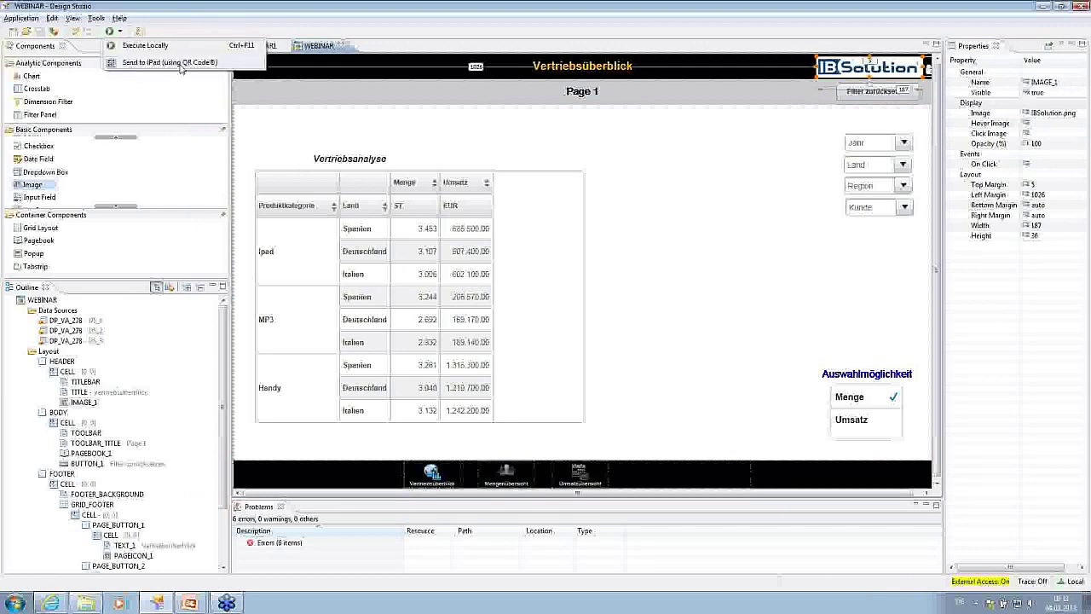
click(179, 66)
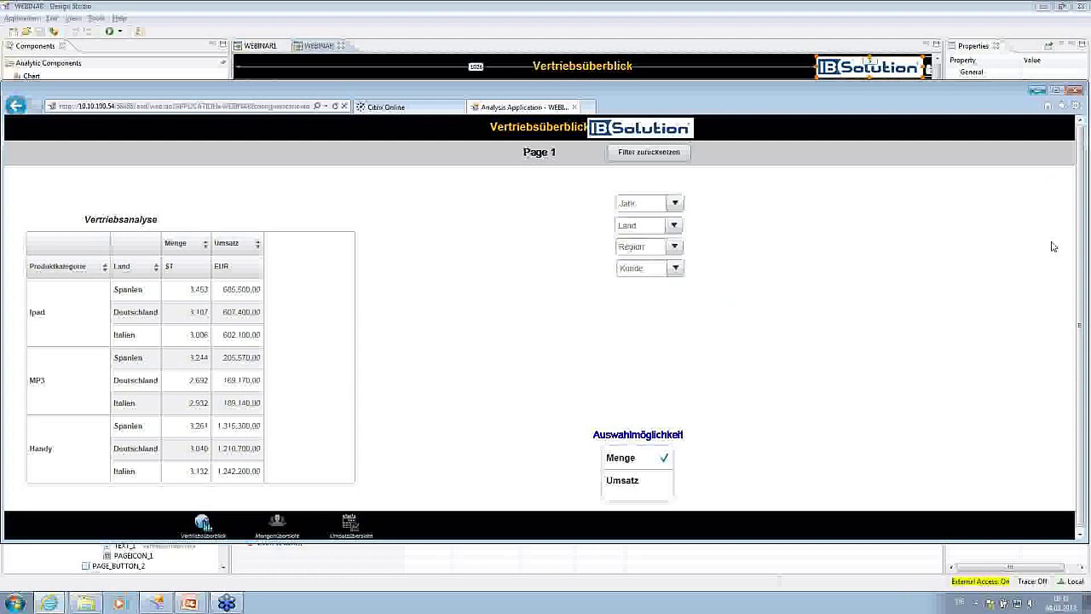
Step: Close only the application's preview tab in the browser, return to Design Studio and dismiss the QR code
click(1075, 90)
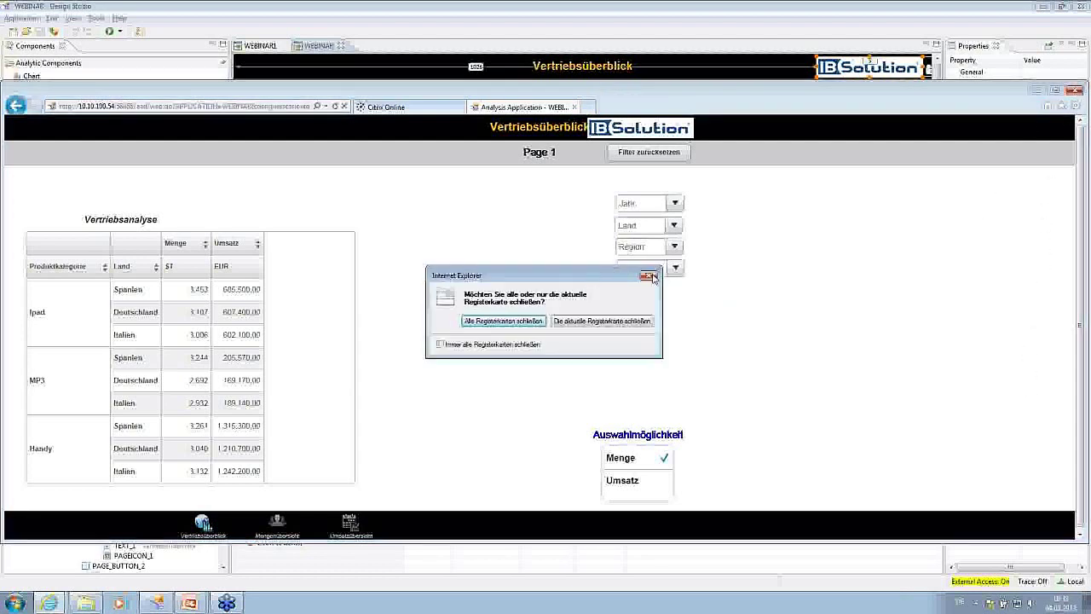
key(Tab)
key(Return)
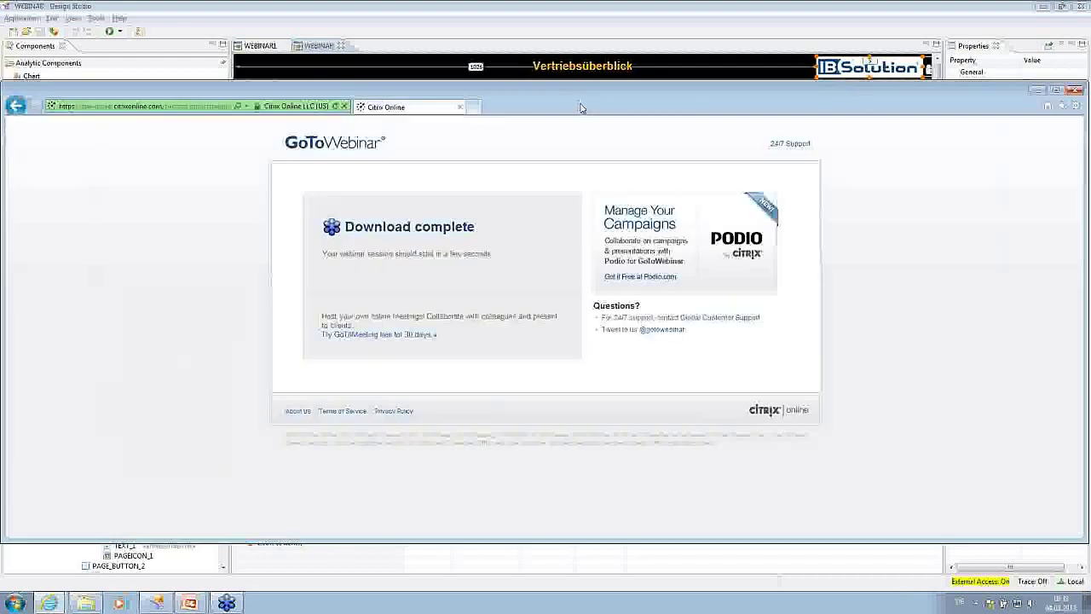
click(1055, 90)
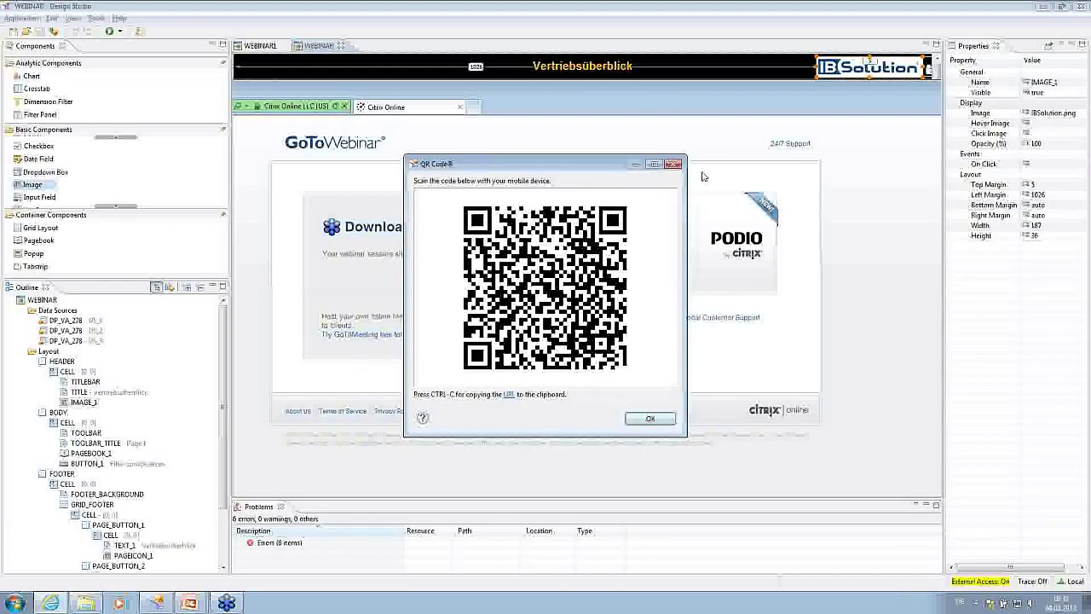
click(674, 164)
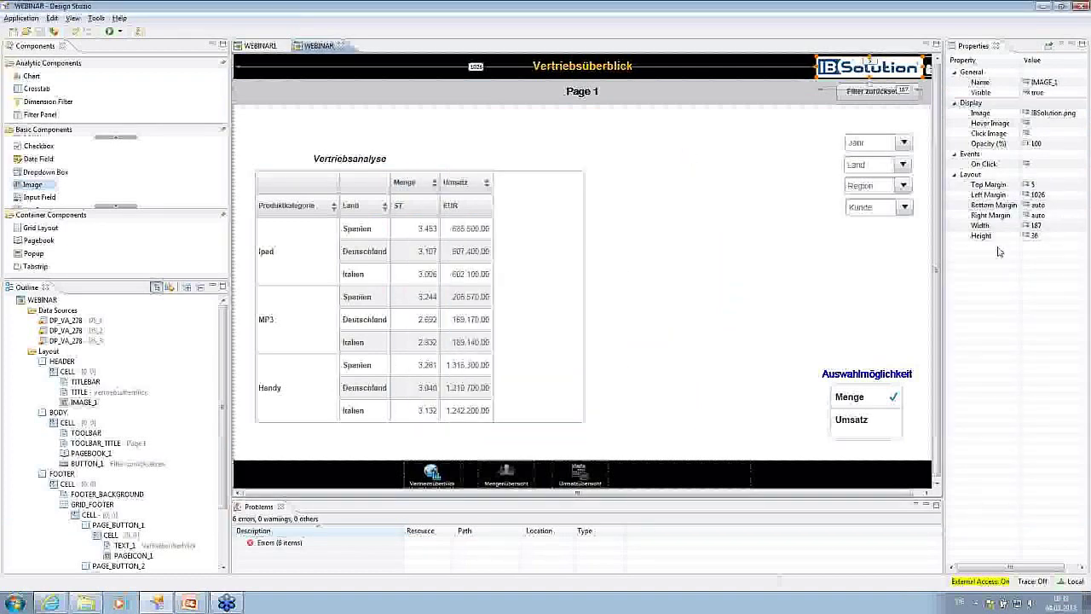
Step: Set the left margin of the header logo and the "Filter zurücksetzen" button to auto
click(1053, 195)
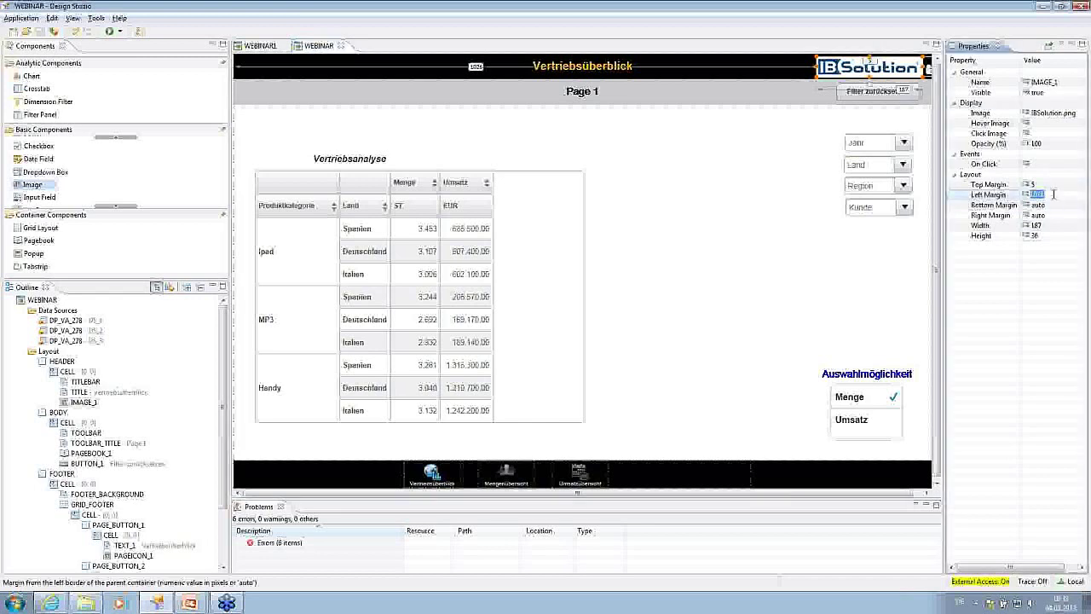
text(auto)
key(Return)
drag(878, 75, 876, 79)
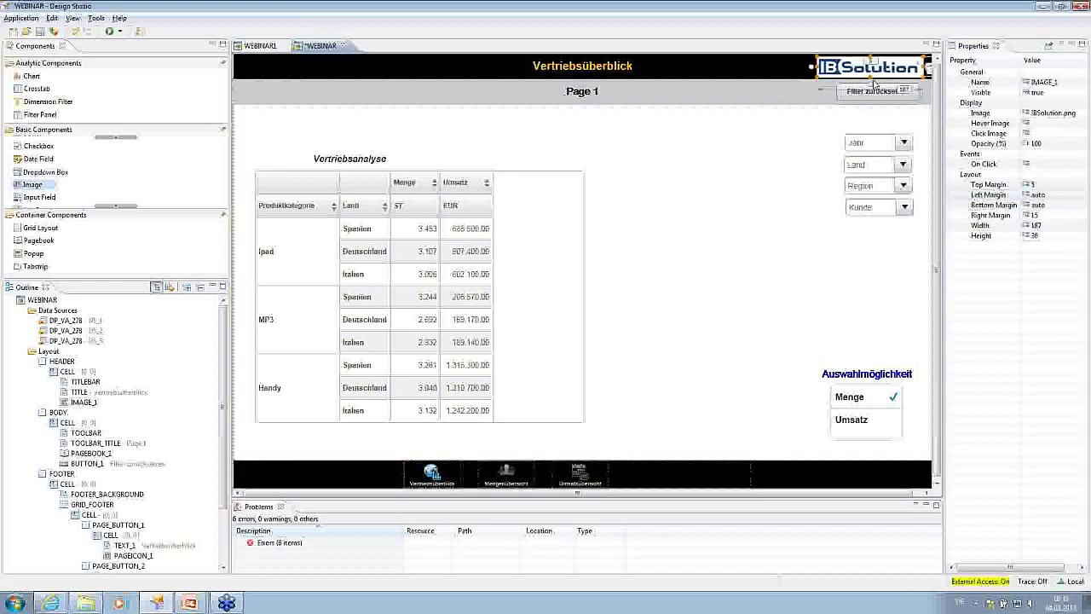
click(874, 90)
click(1039, 185)
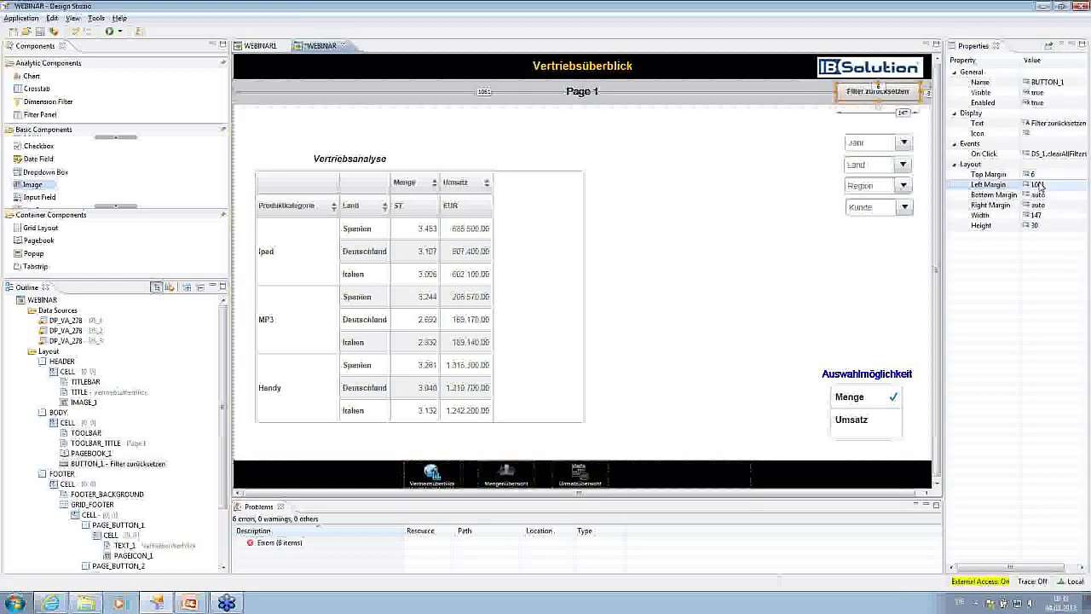
text(auto)
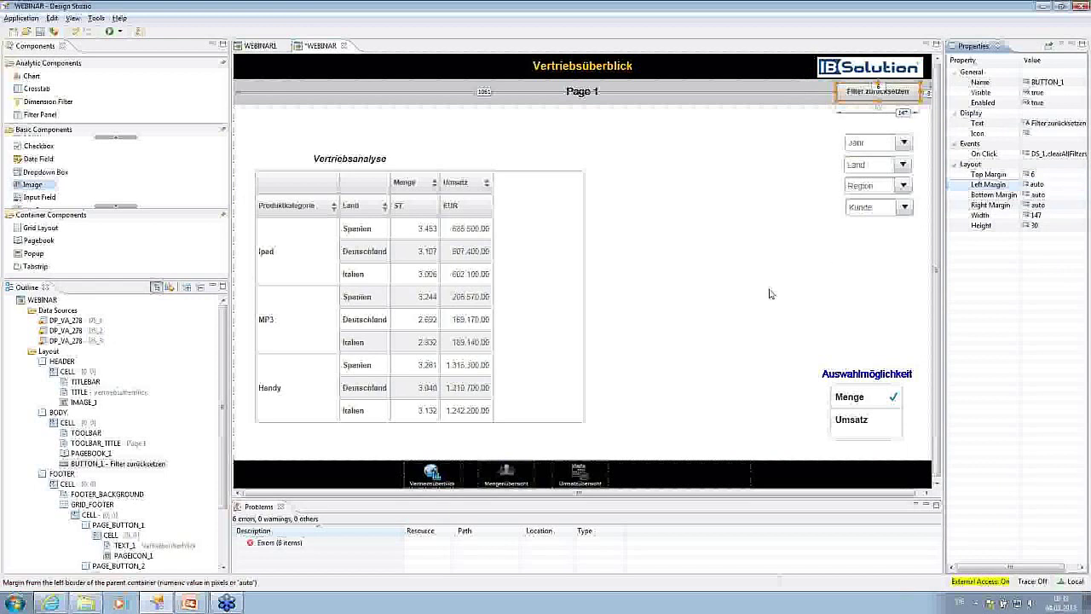
click(772, 293)
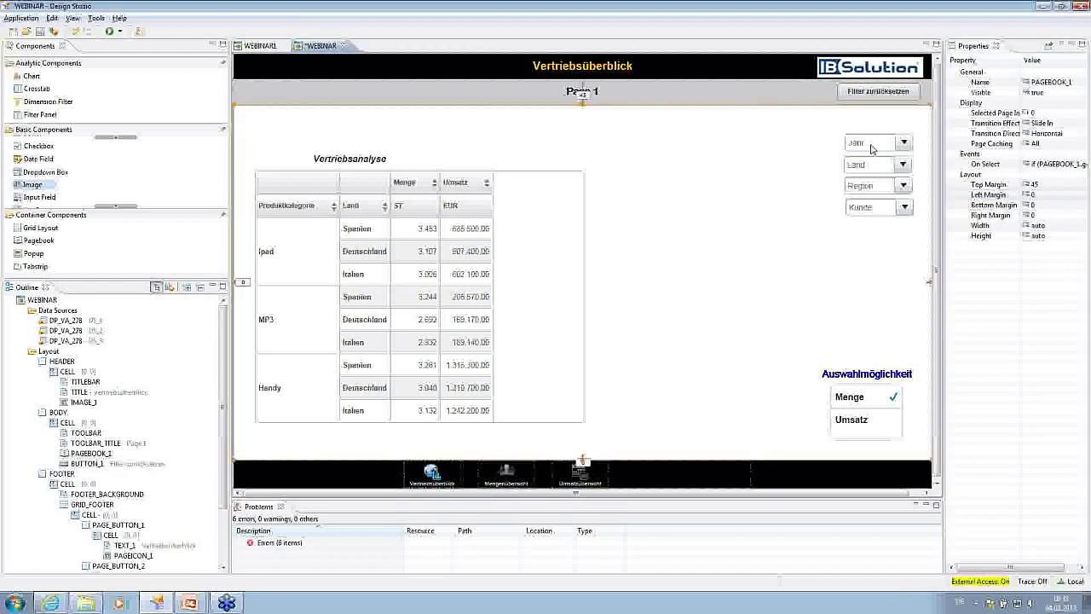
Step: Set the left margin of the Jahr and Land dropdowns to auto
click(870, 149)
click(1043, 177)
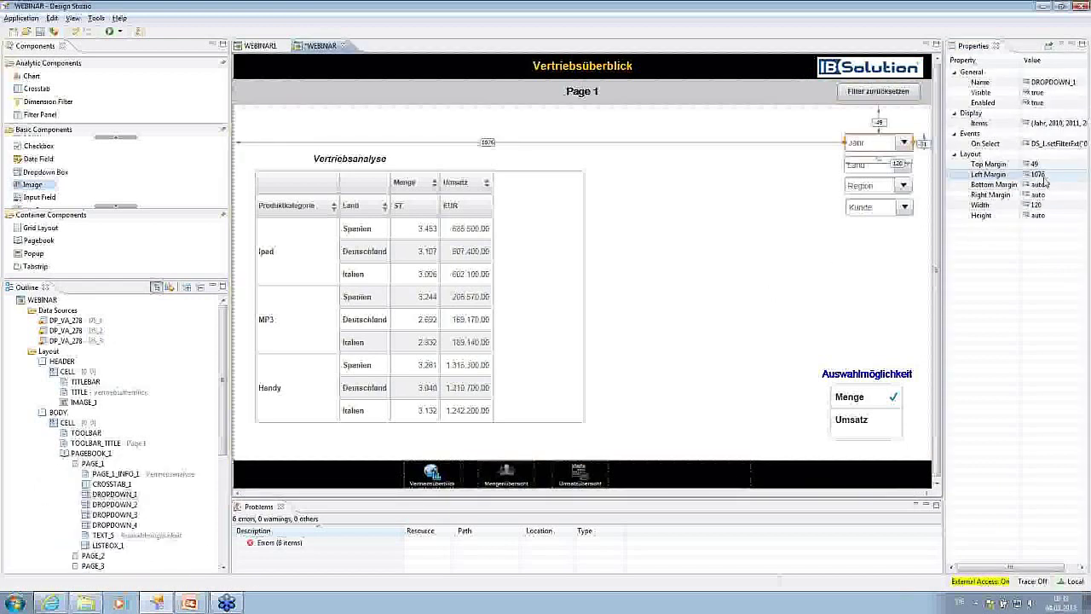
click(1044, 179)
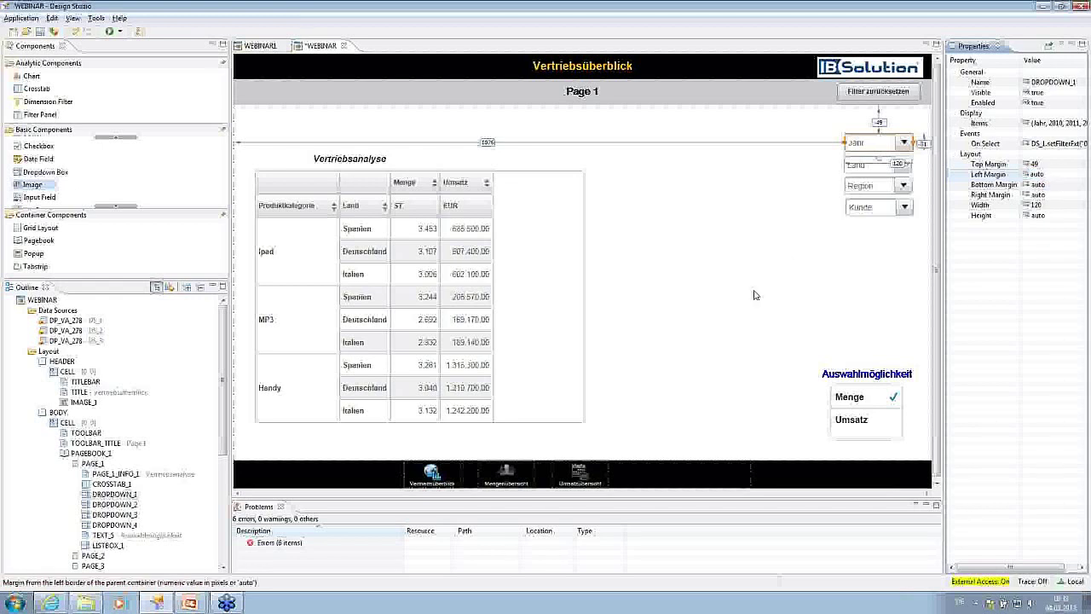
click(861, 166)
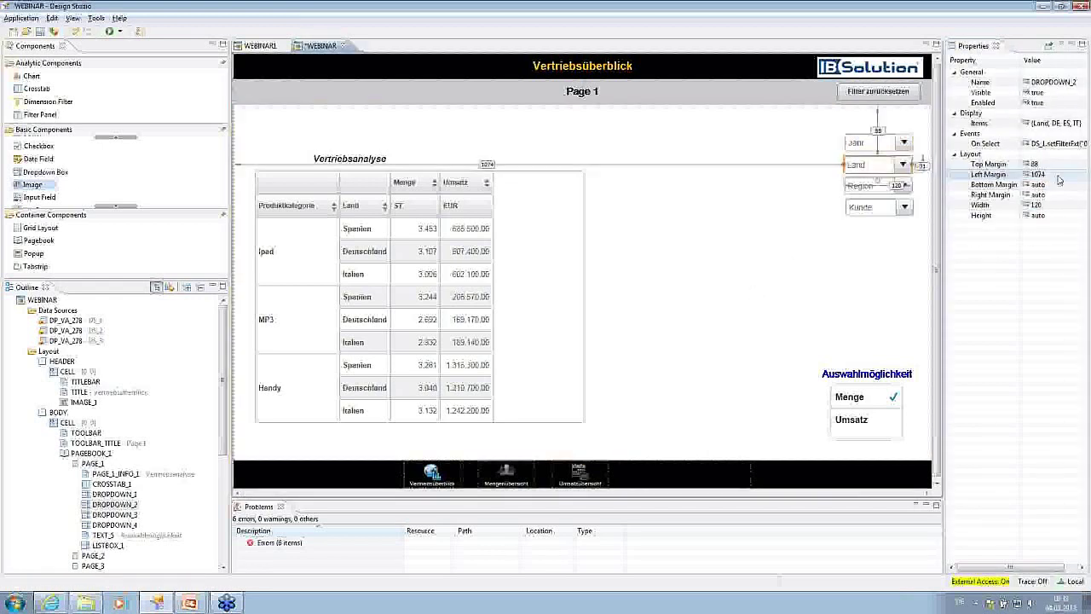
click(1044, 174)
text(auto)
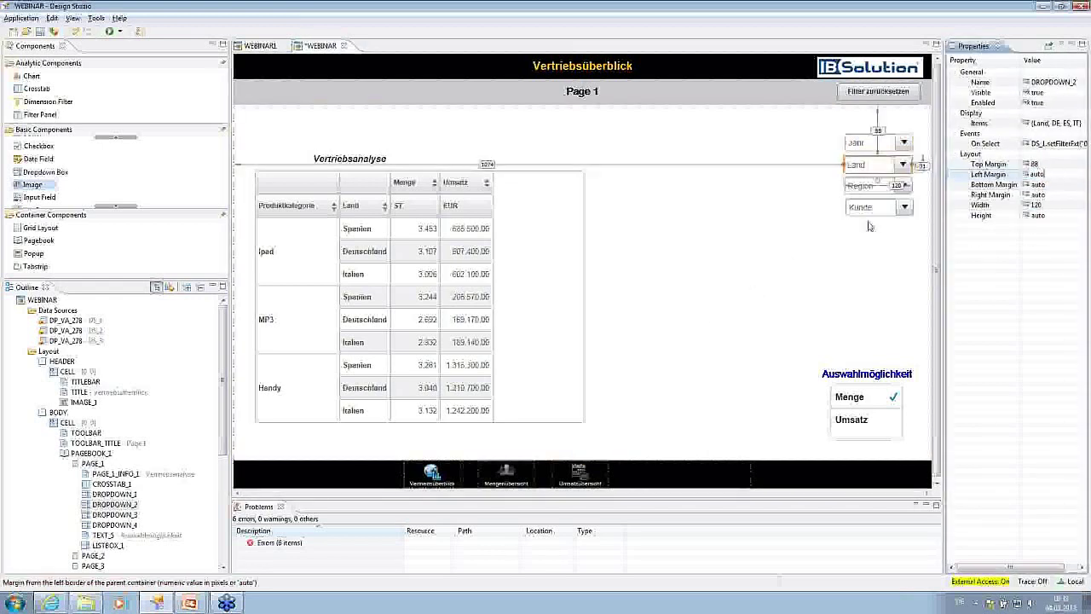
click(692, 332)
Step: Set the left margin of the Region and Kunde dropdowns to auto
click(860, 185)
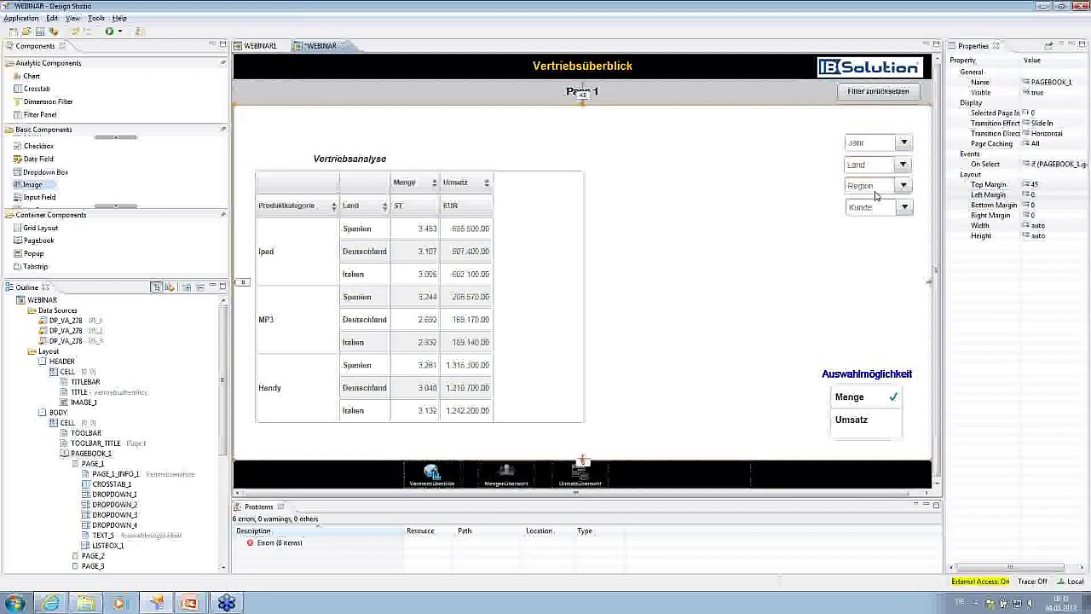
click(1057, 175)
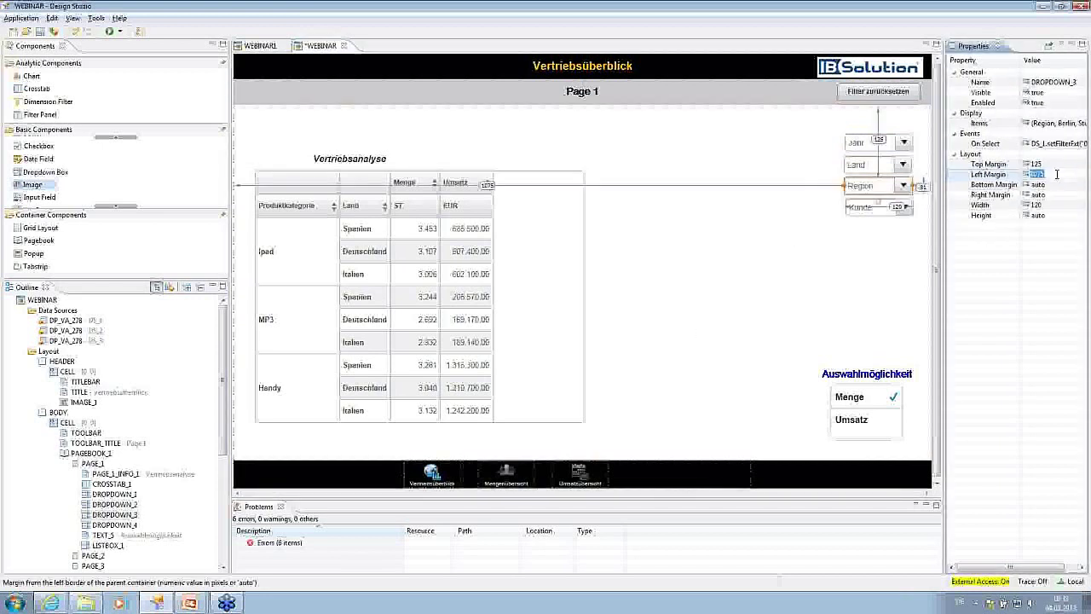
text(auto)
click(756, 259)
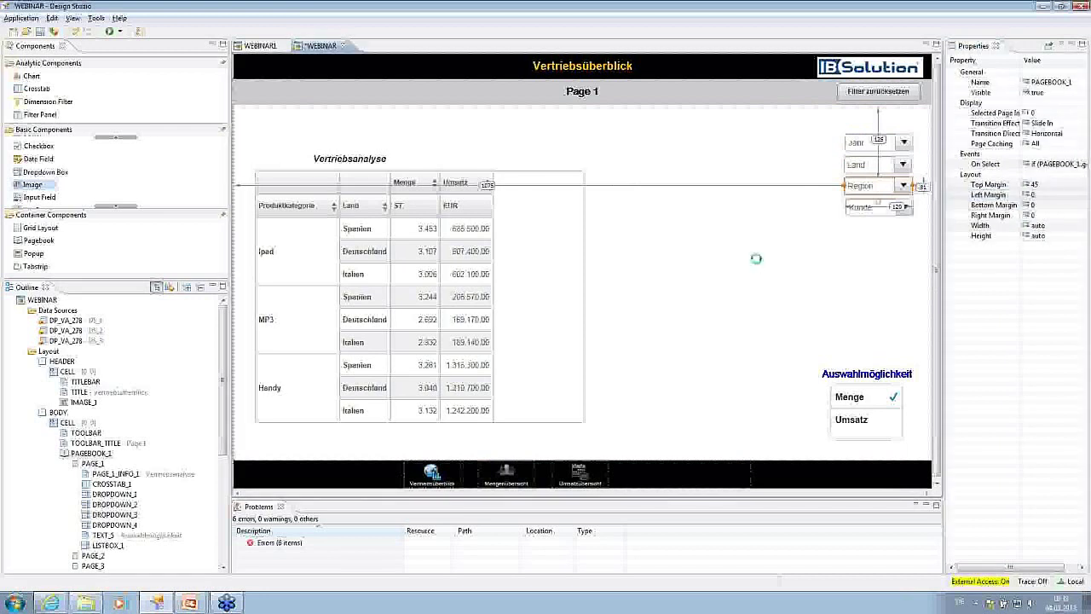
click(865, 210)
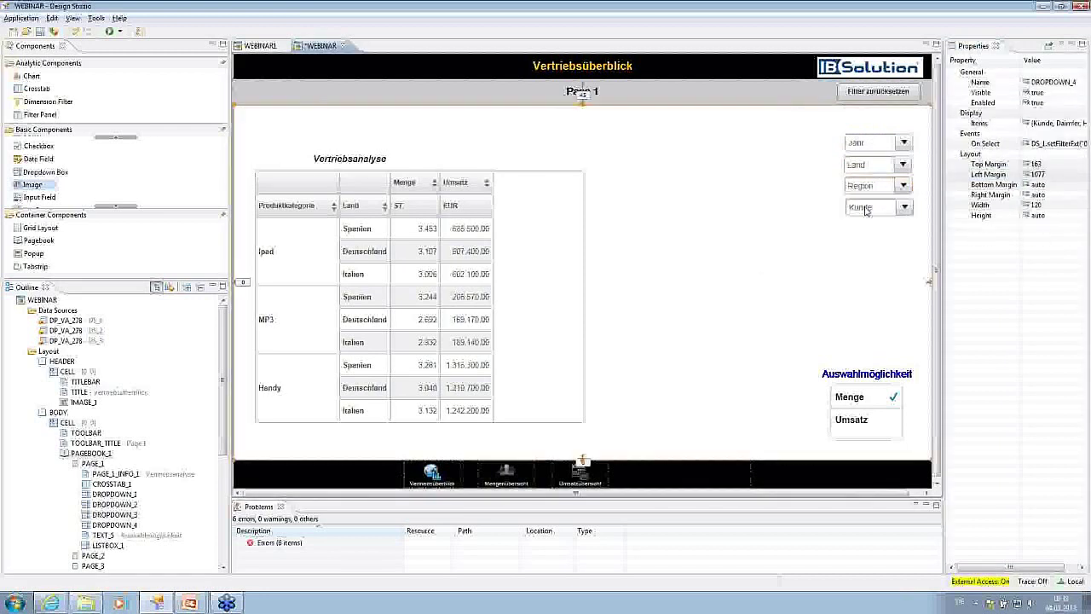
click(1038, 174)
text(auto)
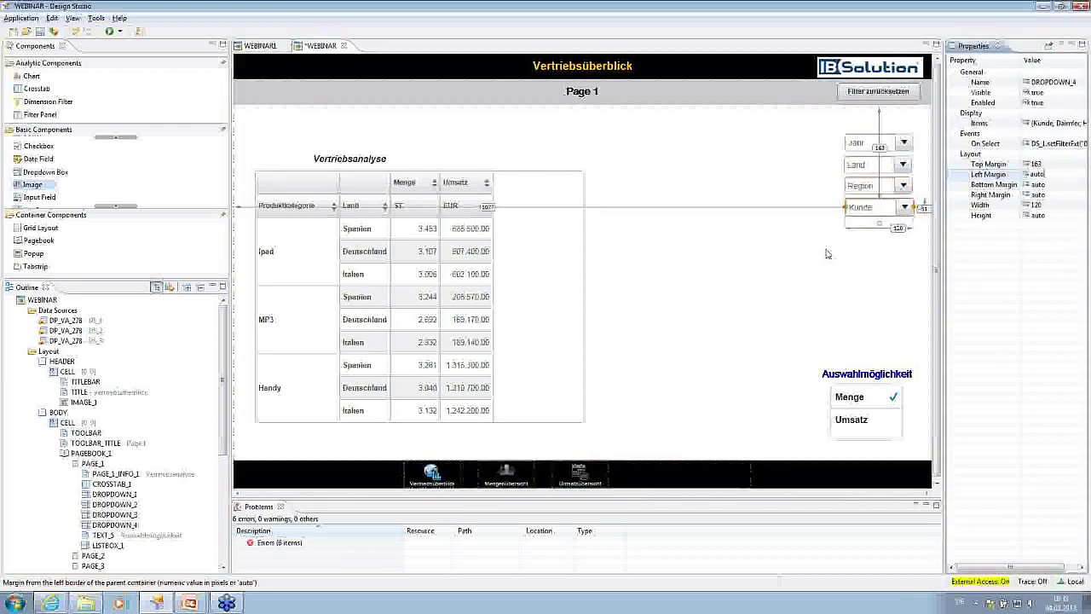
Step: Set the left margin of the "Auswahlmöglichkeit" heading and the Menge/Umsatz list box to auto
click(865, 373)
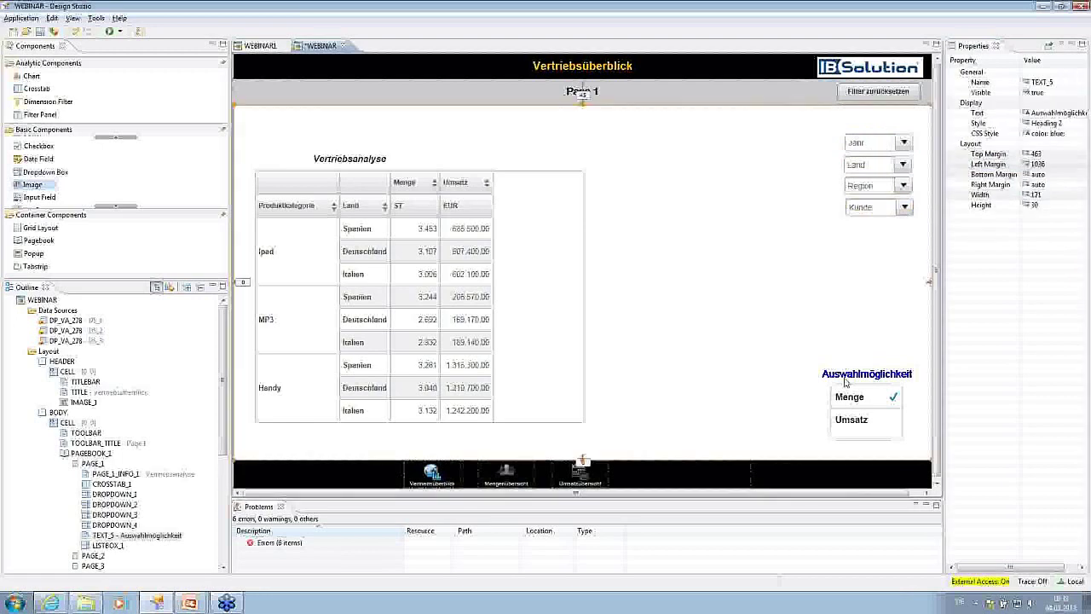
click(1038, 163)
text(auto)
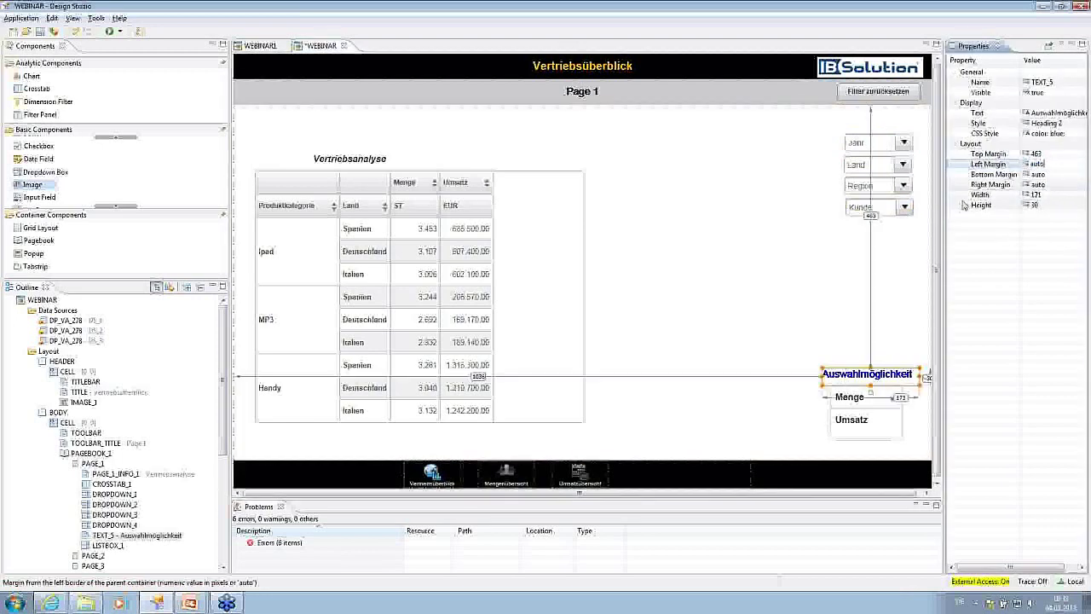
click(887, 404)
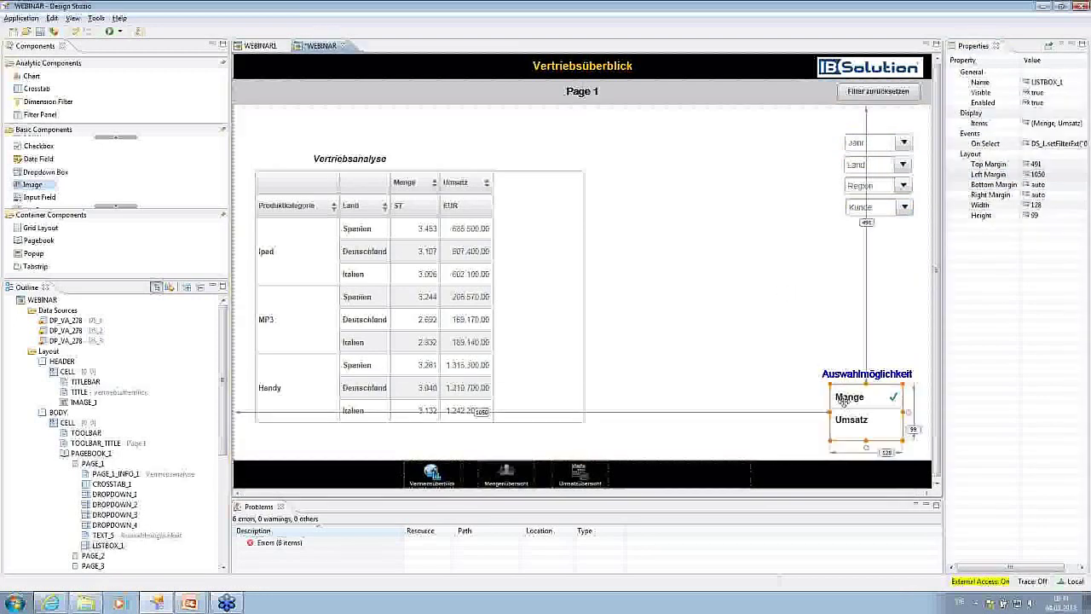
click(1038, 174)
text(auto)
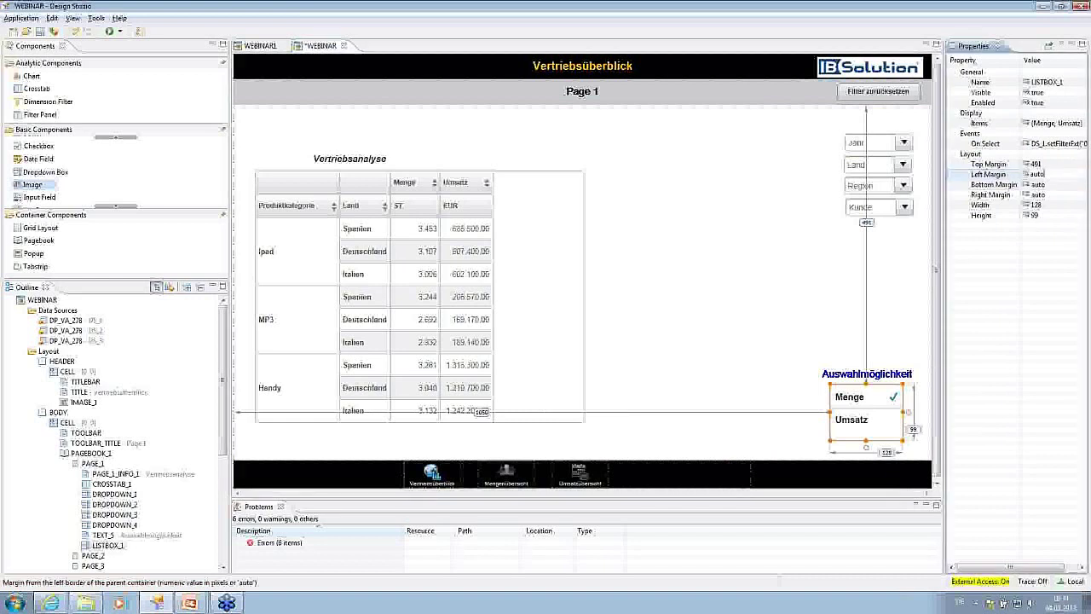
click(764, 248)
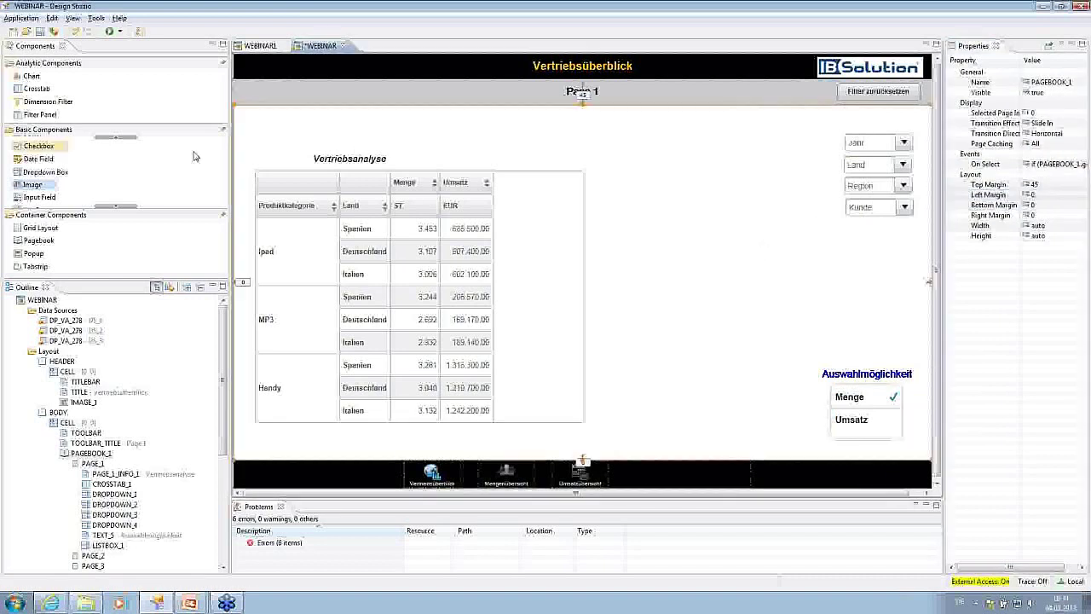
Step: Save the application and run it with Send to iPad, checking the Mengenübersicht and Umsatzübersicht pages in the browser preview
click(40, 31)
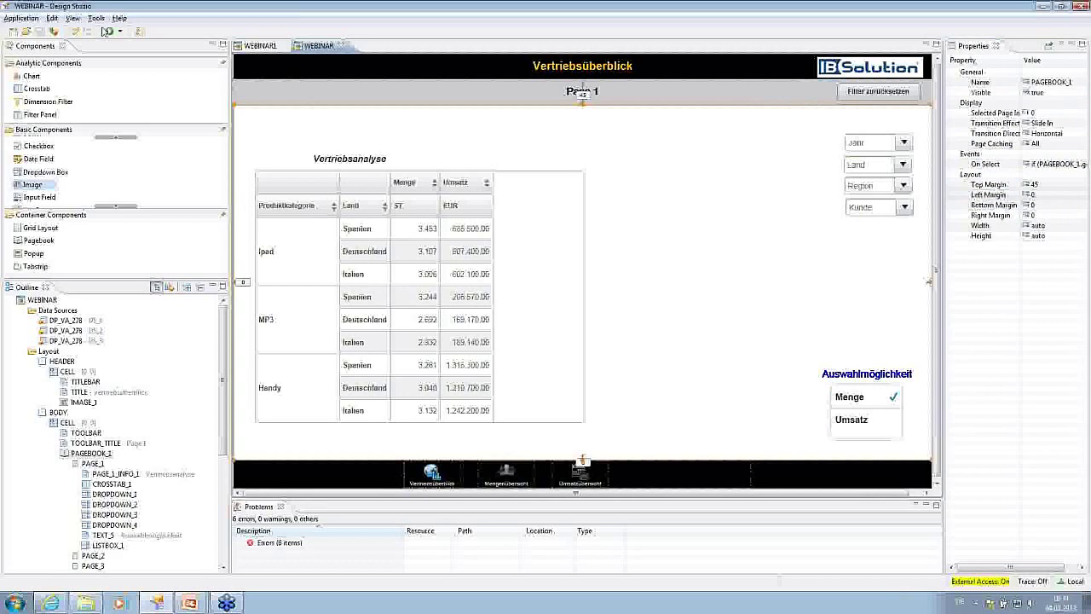
click(119, 32)
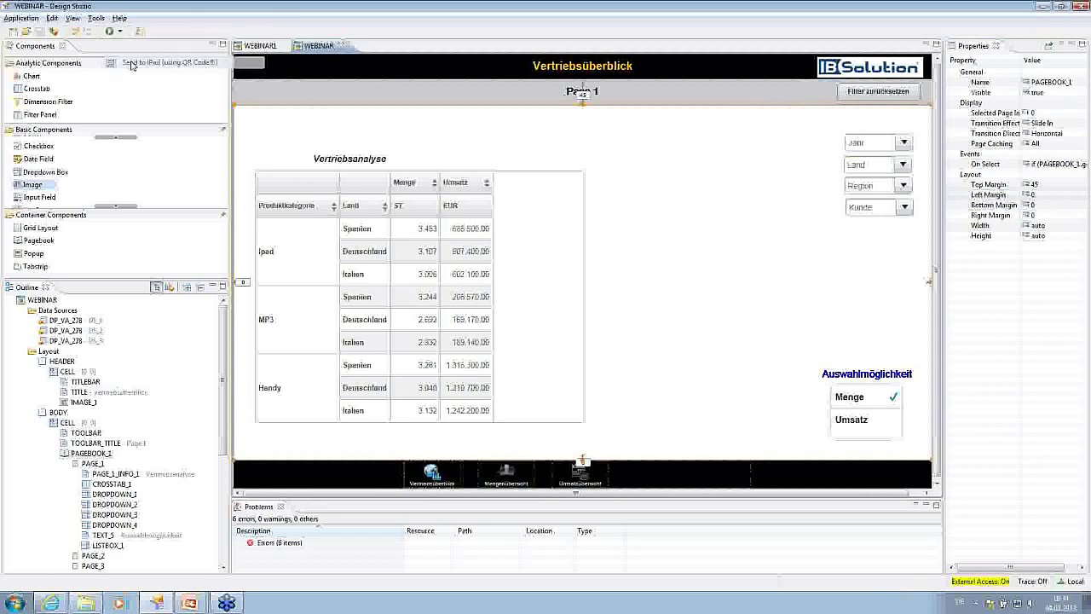
click(141, 61)
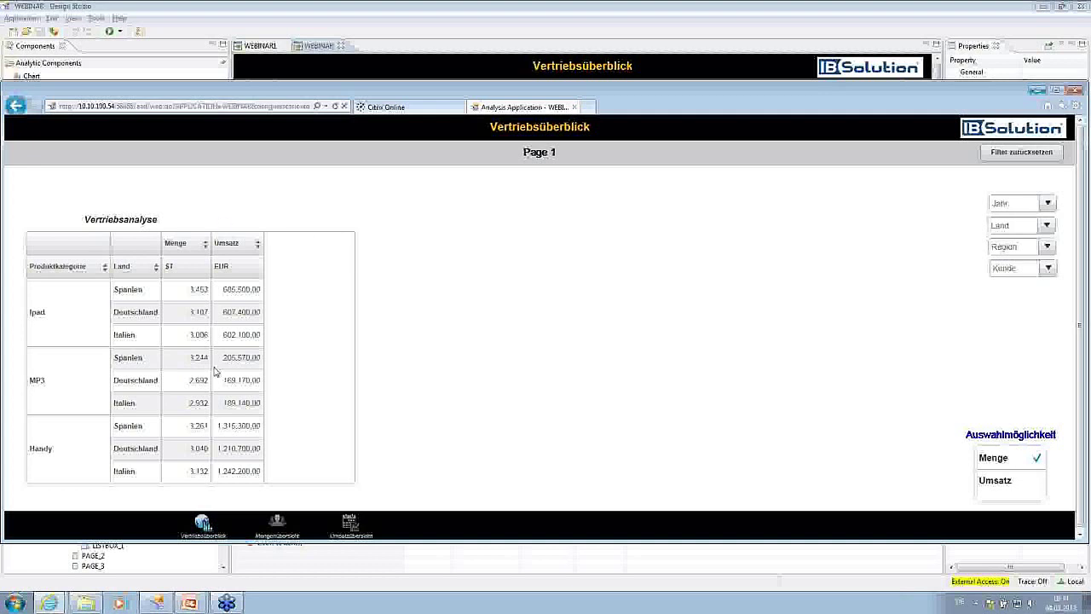
click(278, 523)
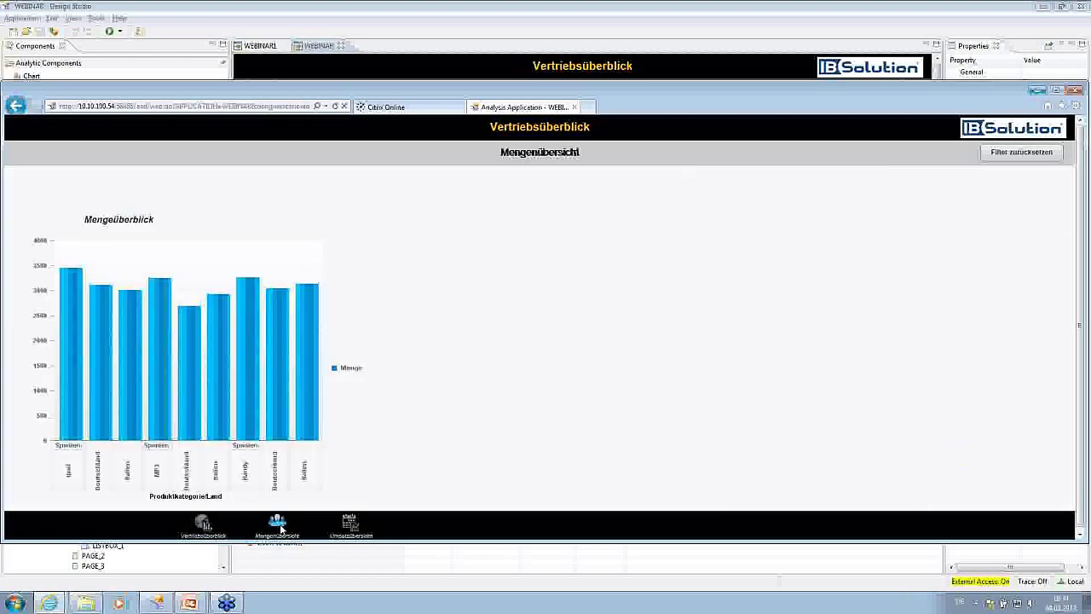
click(351, 523)
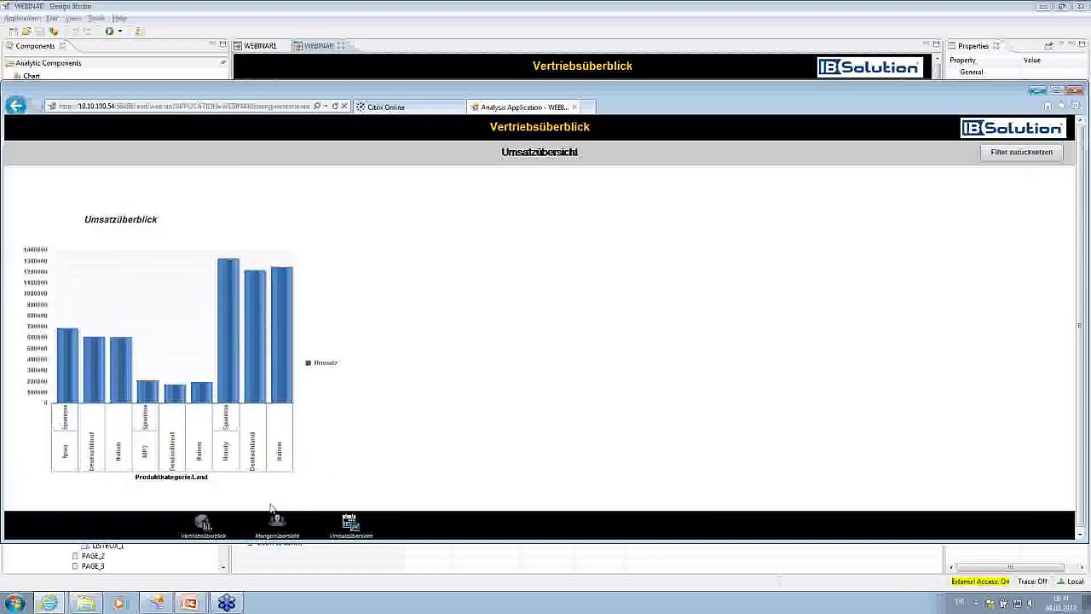
Step: On the Vertriebsüberblick page of the preview, filter the crosstab by Jahr 2010 and Land DE
click(202, 524)
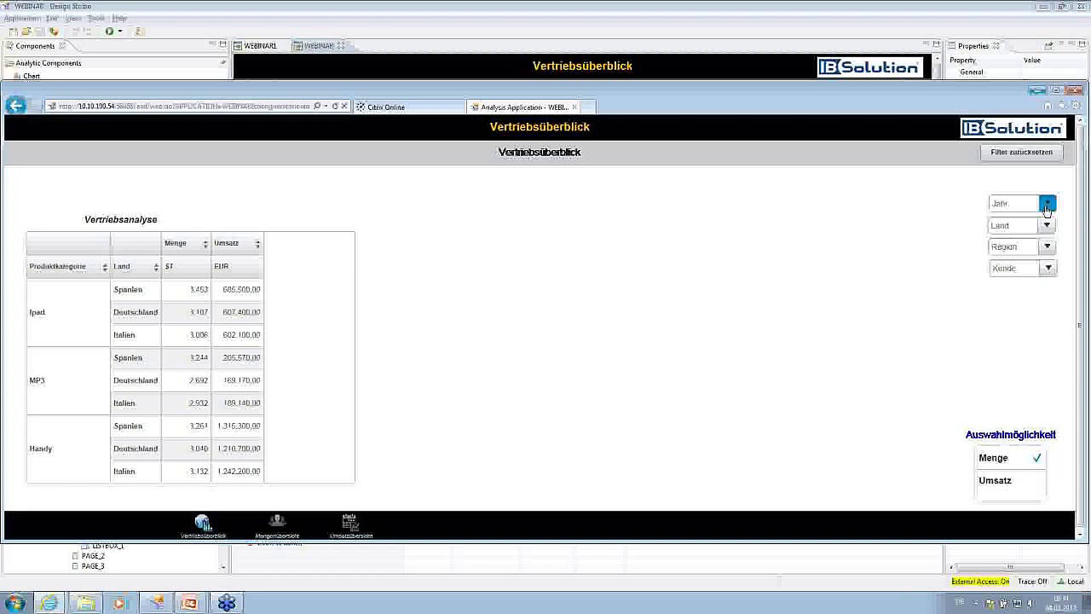
click(1047, 205)
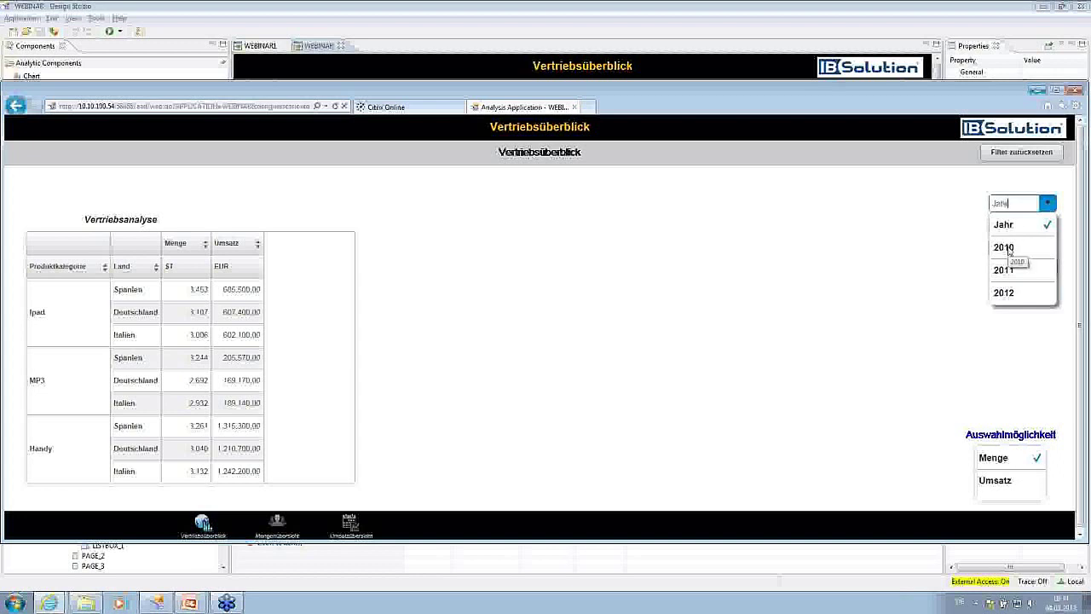
click(1010, 248)
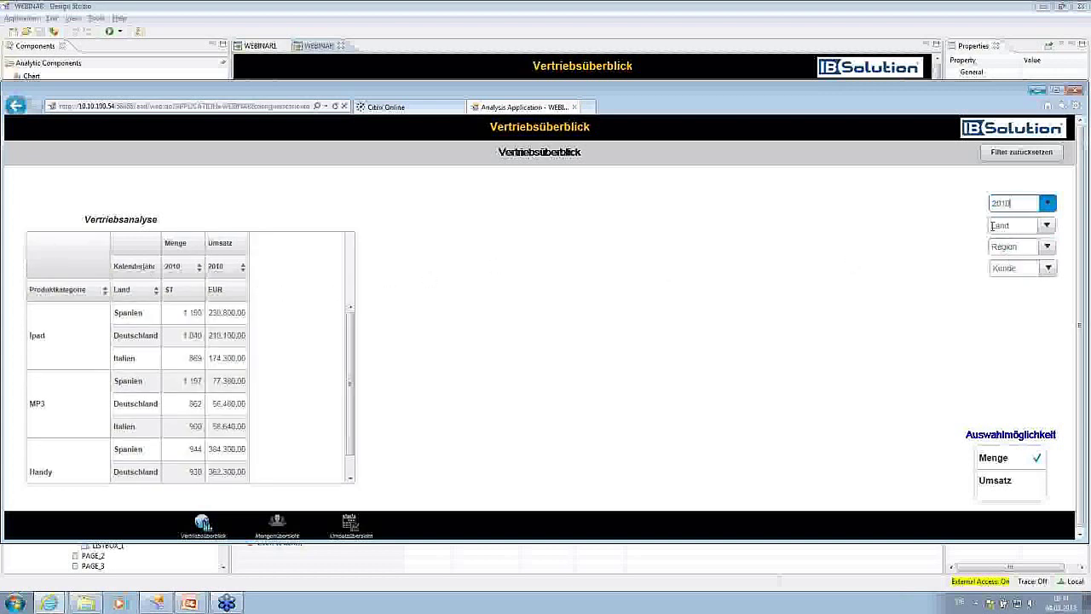
click(1045, 227)
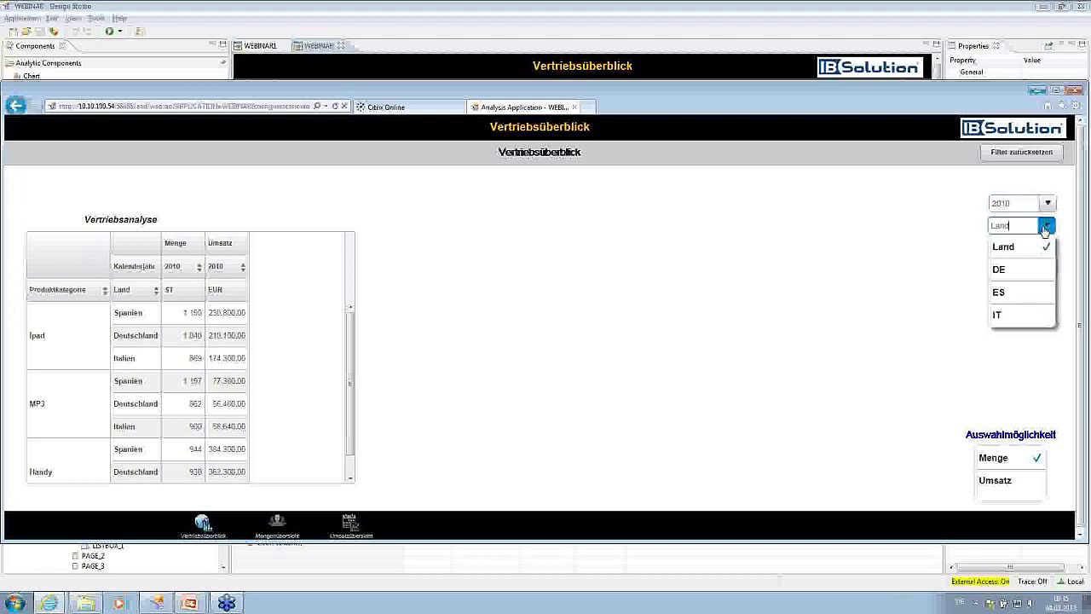
click(1011, 274)
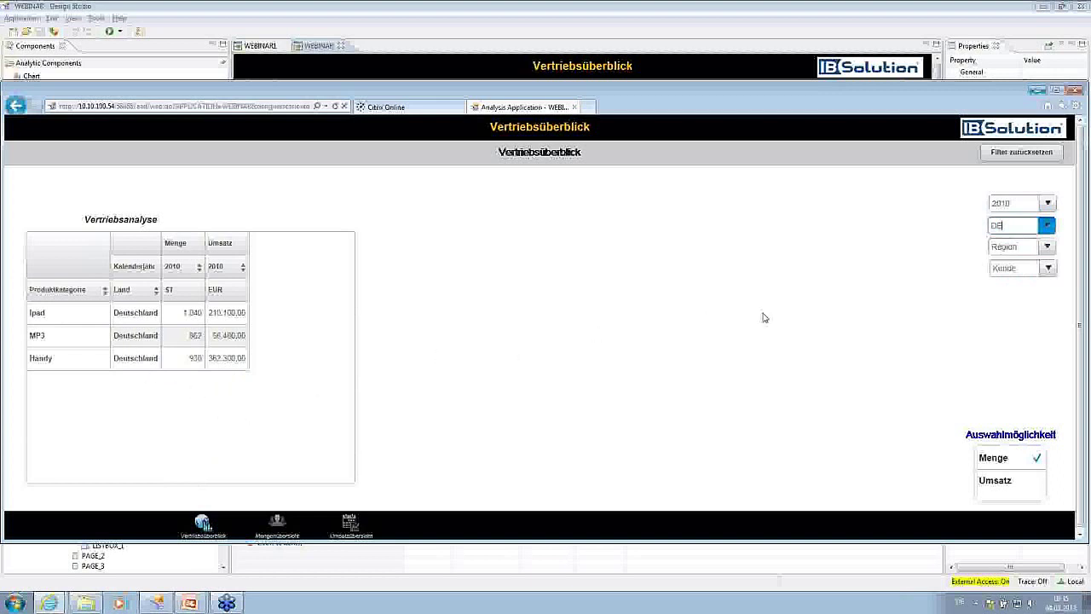
Step: Narrow the crosstab further to the Region Stuttgart and the Kunde IBSolution
click(1046, 247)
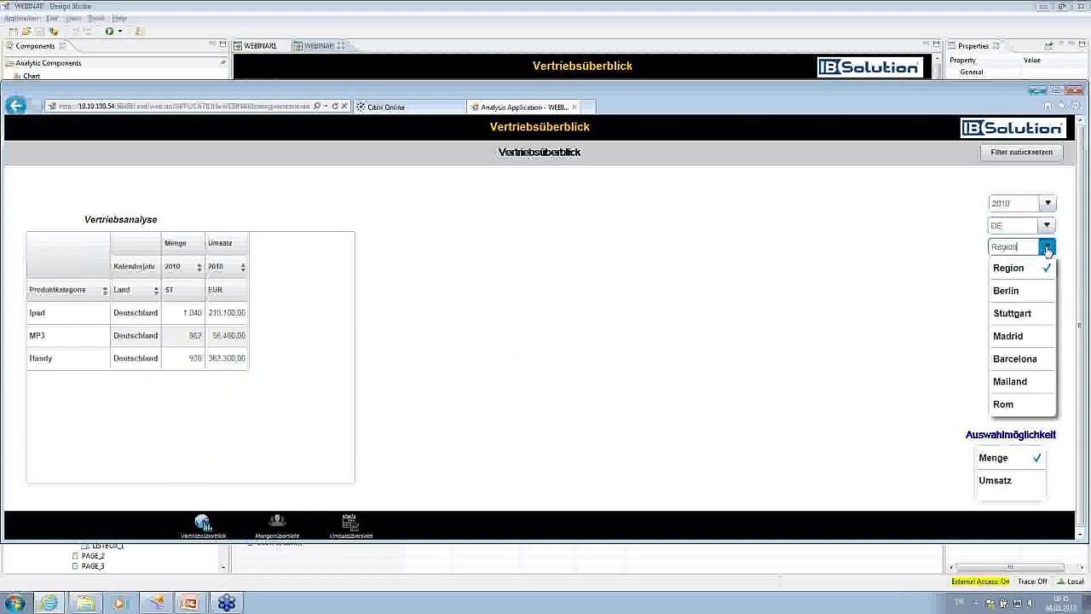
click(1021, 315)
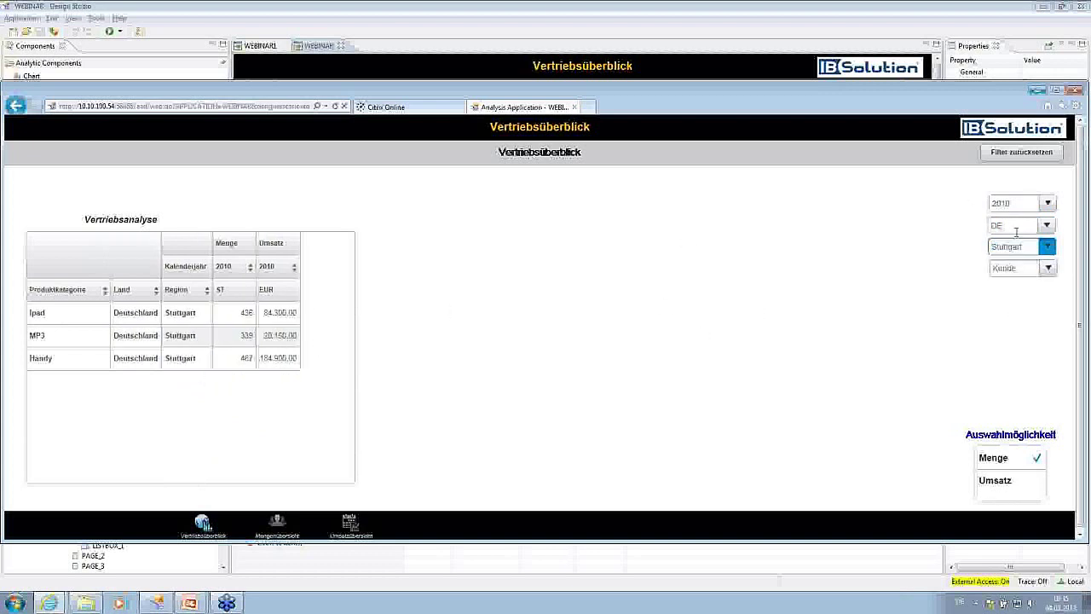
click(1047, 267)
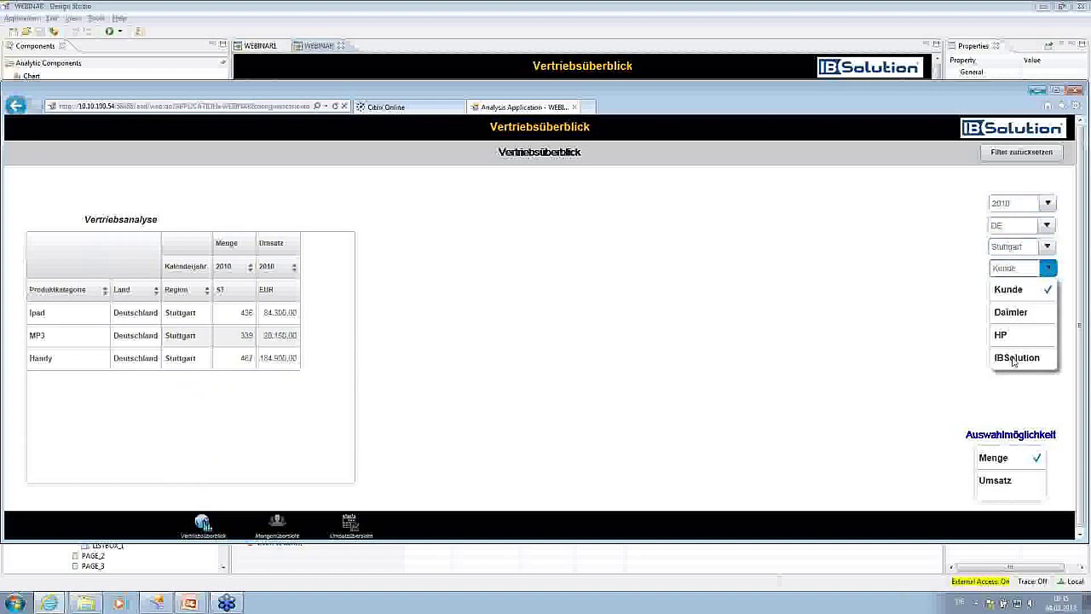
click(1015, 359)
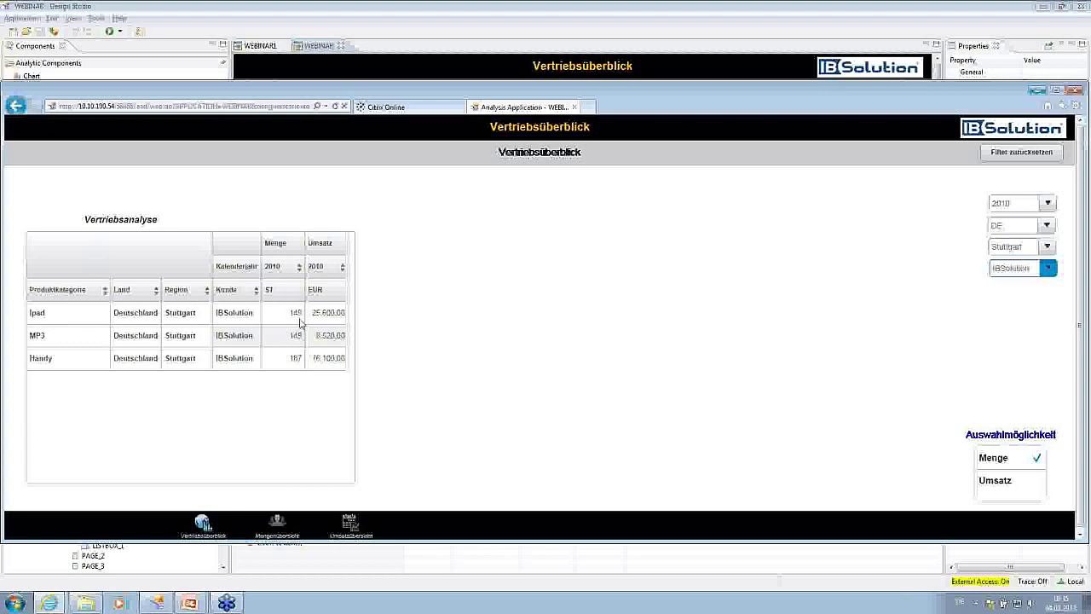
Step: Check the Ipad bar of the filtered chart on the Mengenübersicht page, then return to the Vertriebsüberblick page to compare the crosstab
click(277, 520)
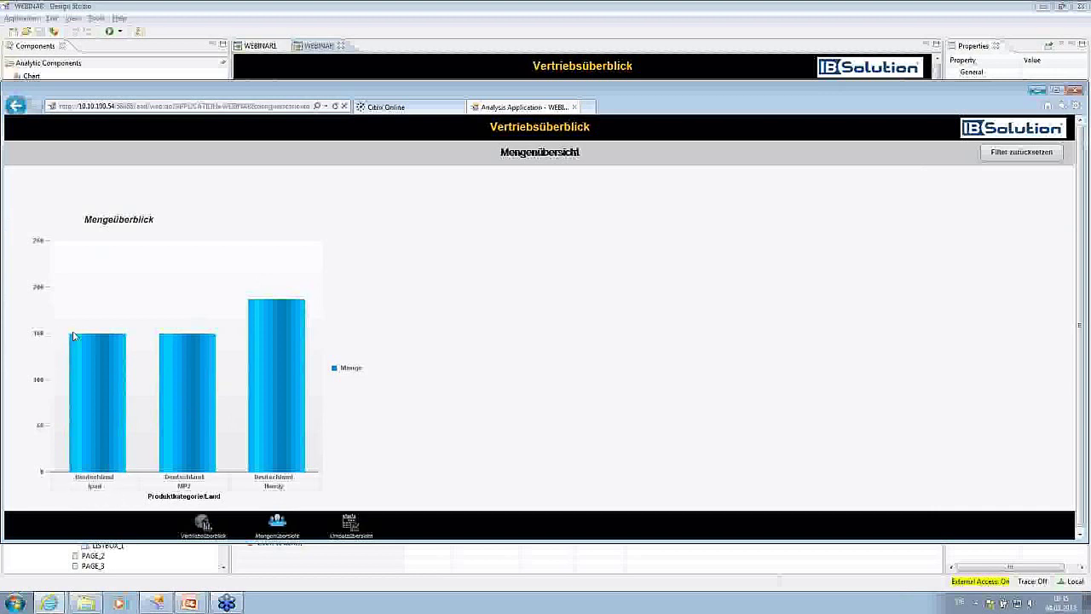
mouse_move(85, 339)
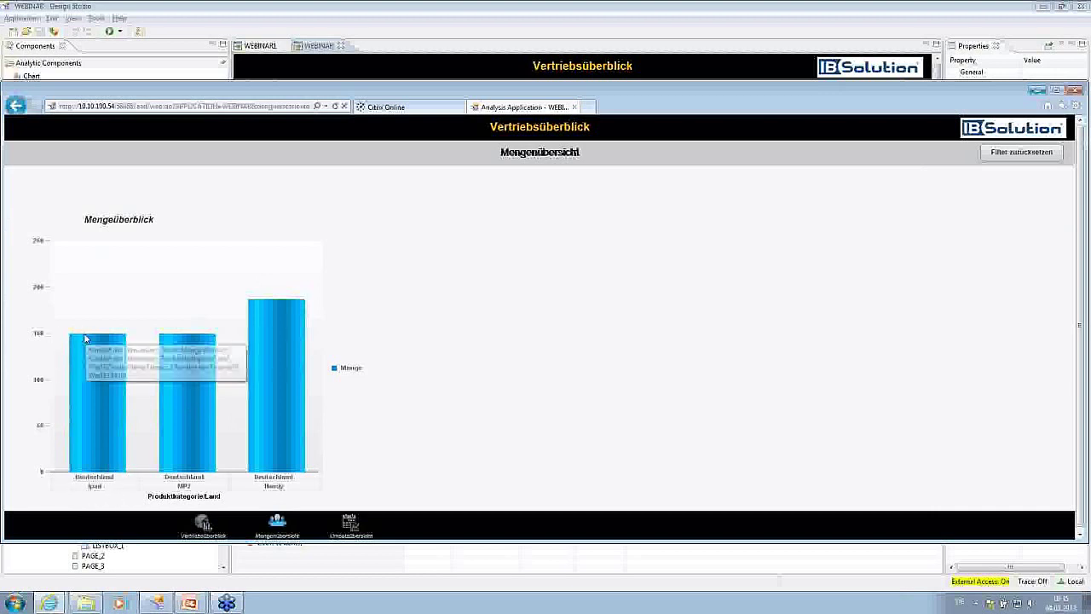
click(203, 524)
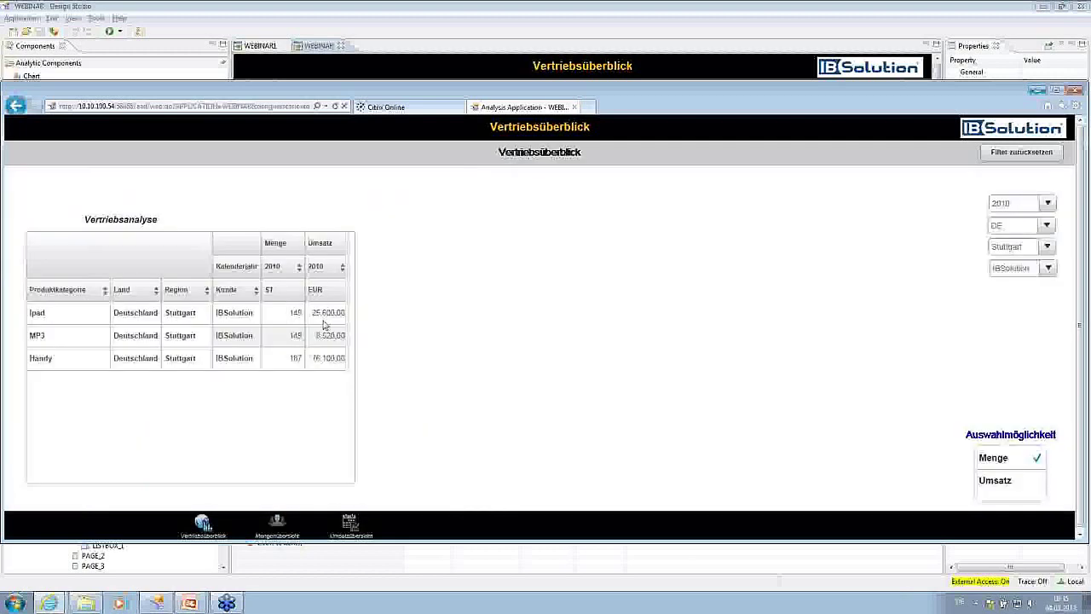